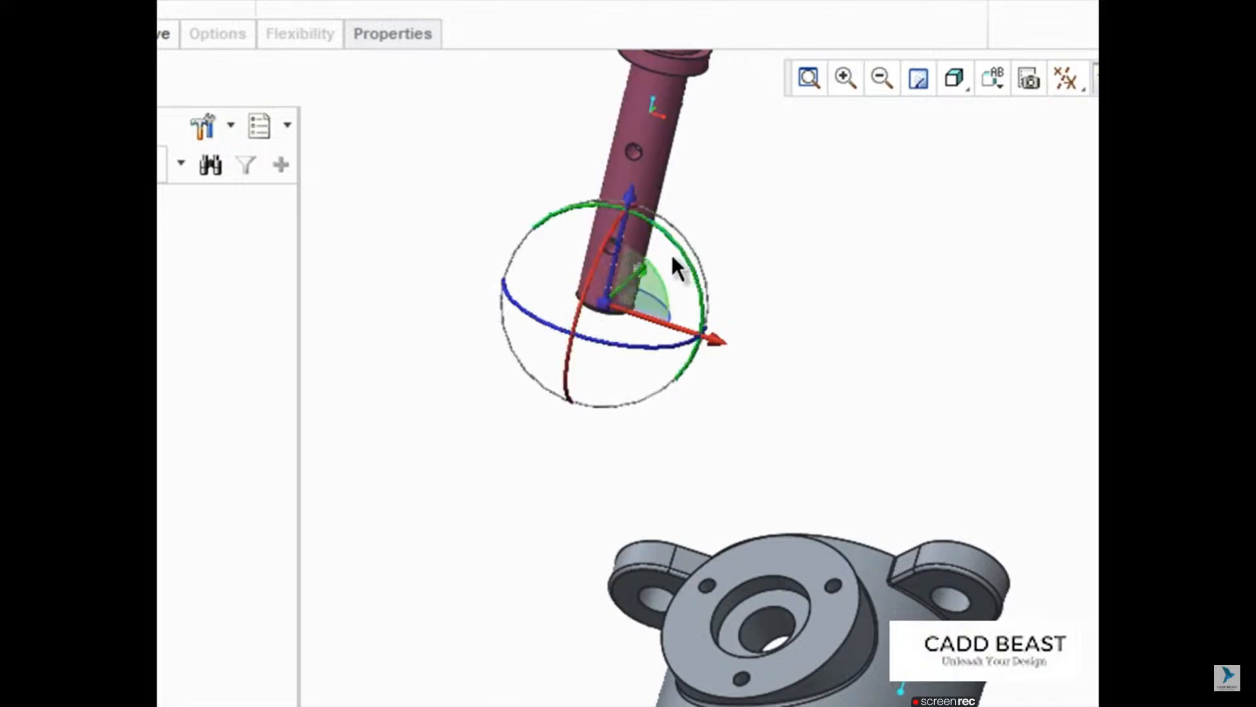
Step: Rotate the shaft with the 3D dragger so its flat cut faces the front, and move it closer beside the grey housing
drag(680, 352, 542, 292)
drag(571, 248, 543, 374)
drag(586, 473, 653, 529)
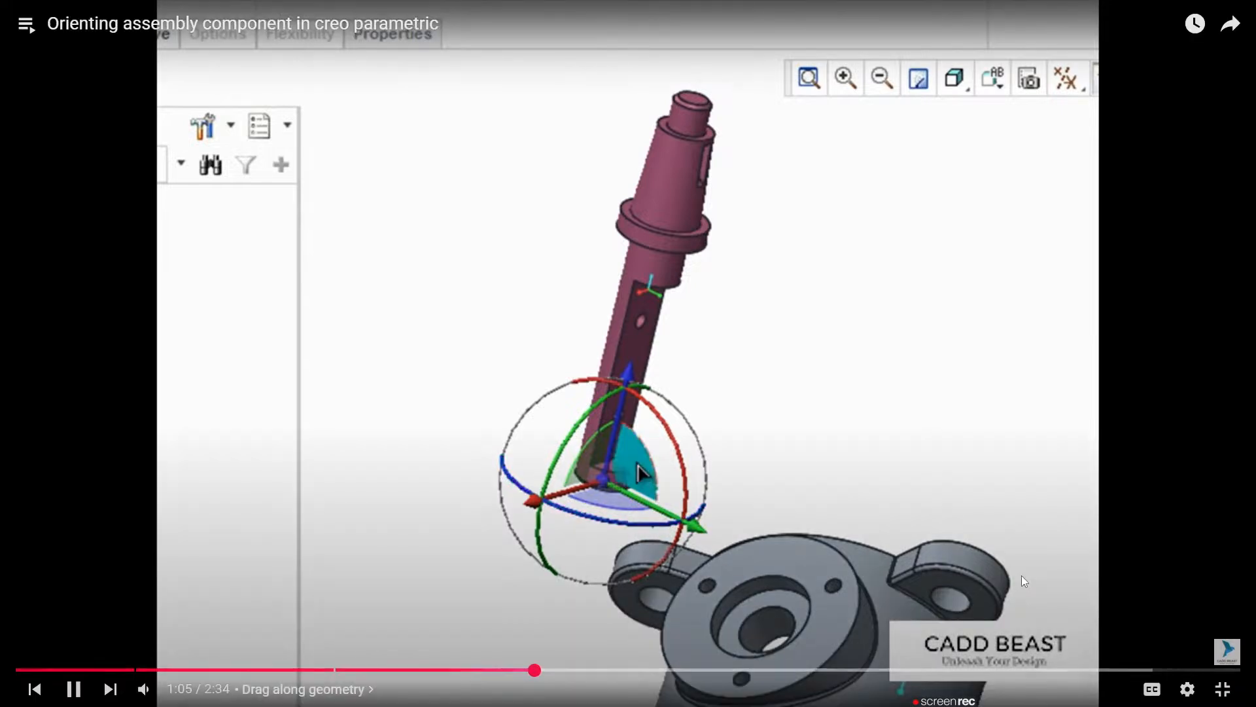
mouse_move(638, 465)
mouse_down()
mouse_move(587, 394)
mouse_move(637, 472)
mouse_up()
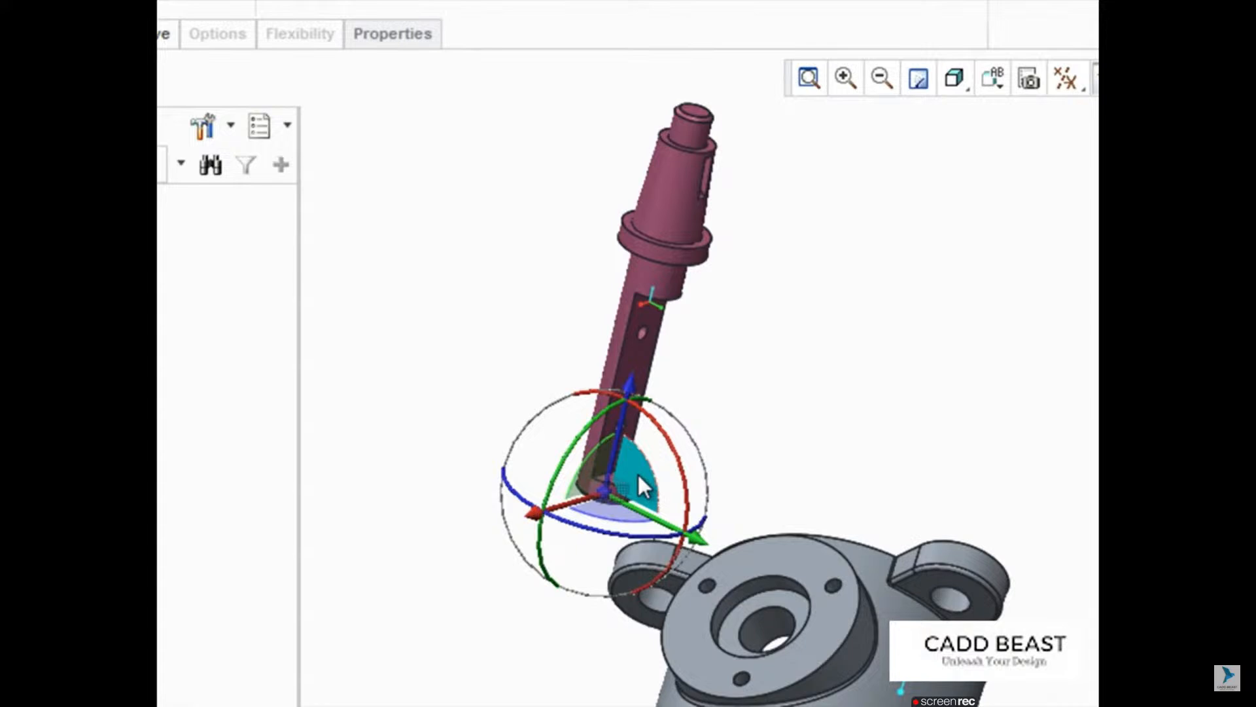
drag(605, 497, 544, 592)
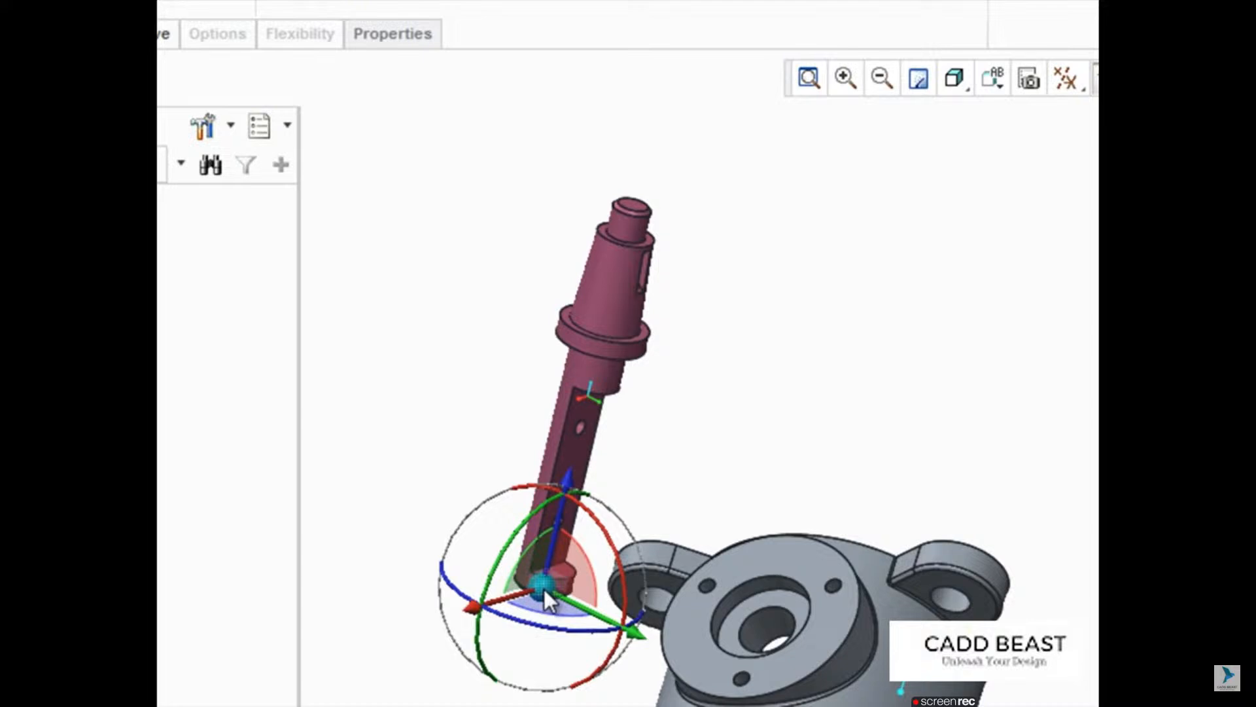
Step: Use Drag along geometry to rotate and move the shaft along the long edge of its flat cut, and disable the option
right_click(544, 588)
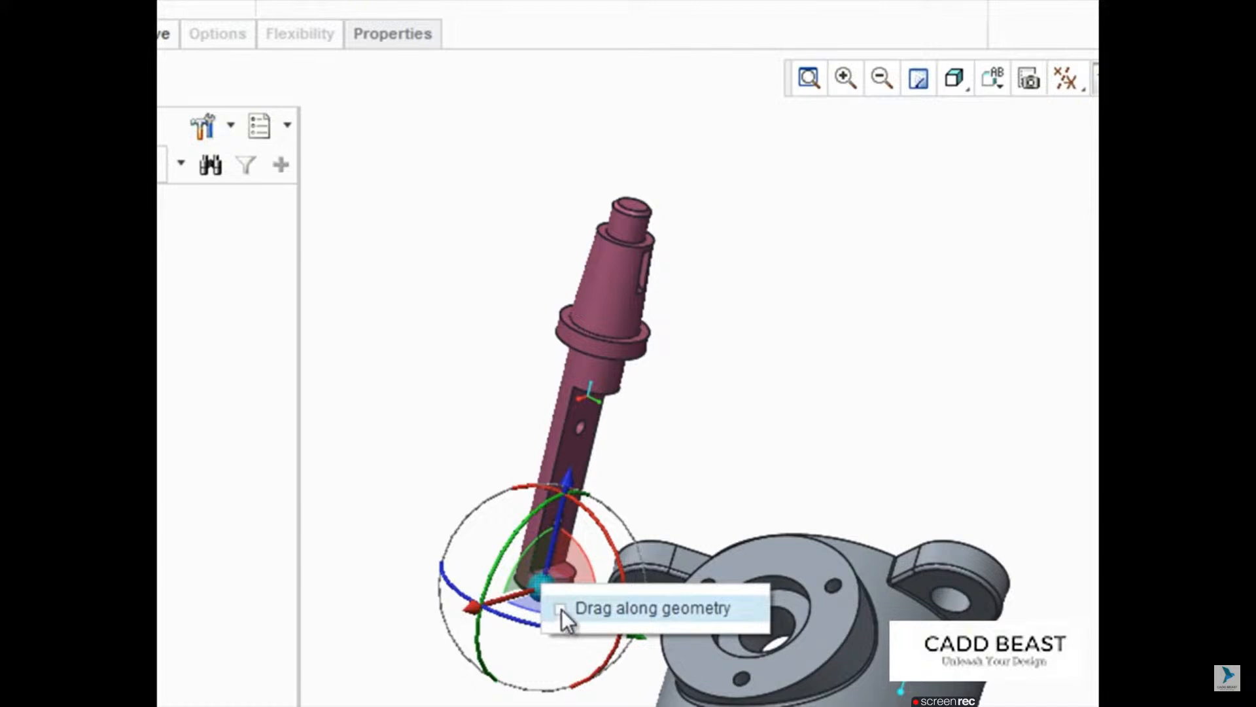
click(562, 610)
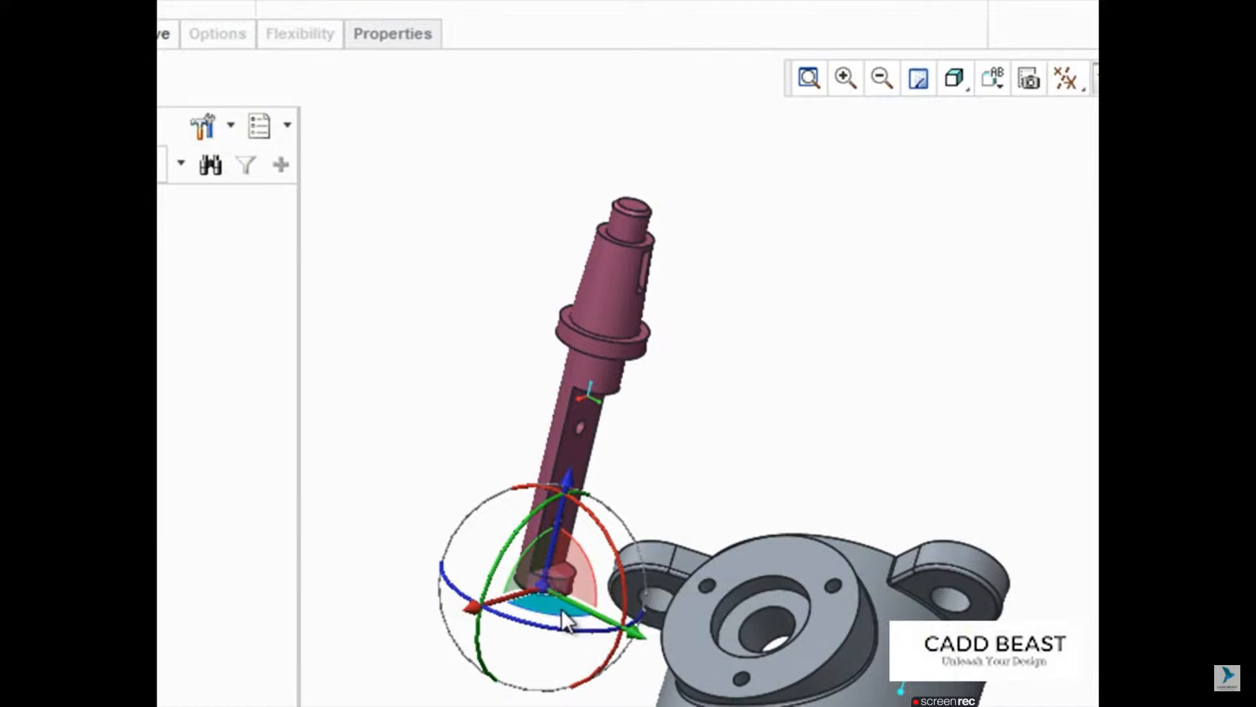
click(560, 463)
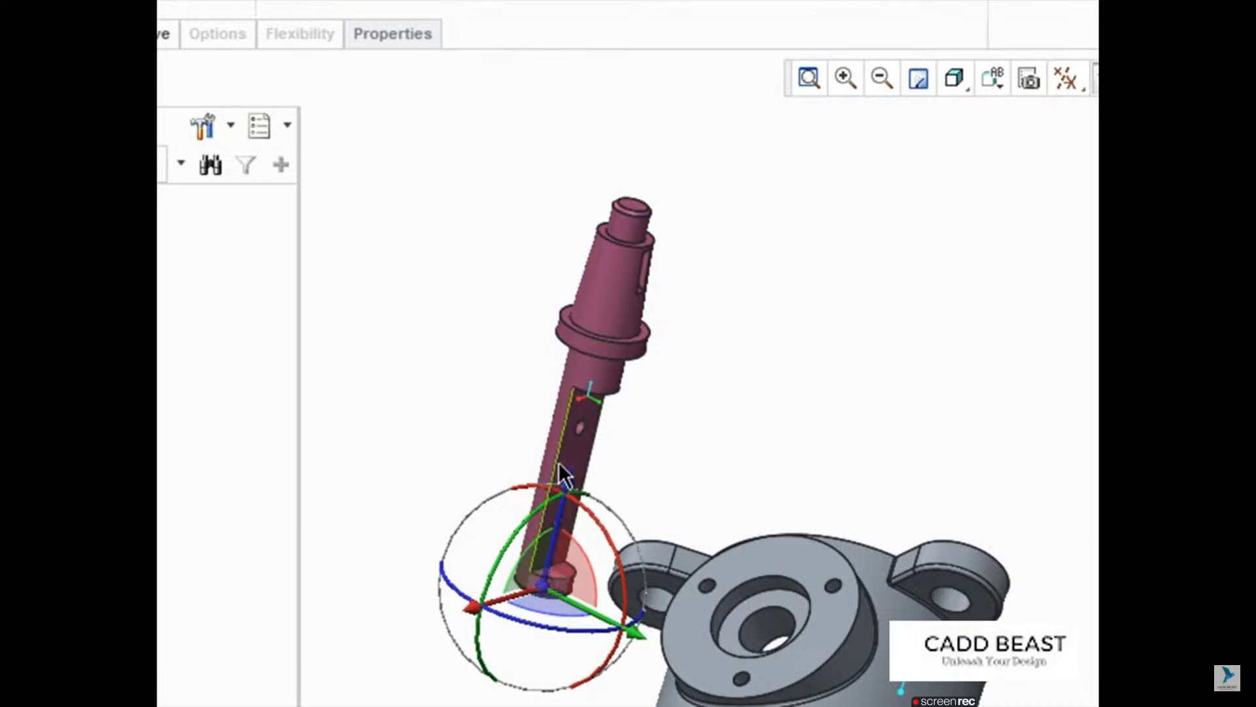
click(559, 462)
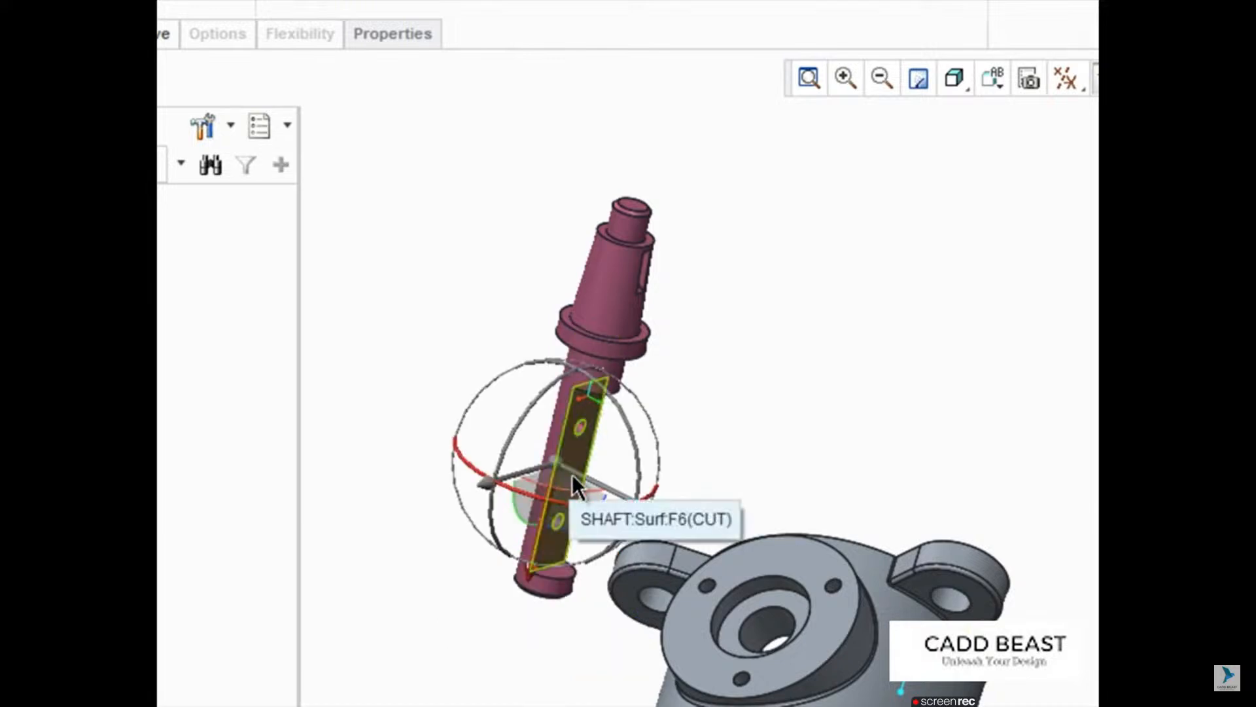
drag(583, 506, 578, 480)
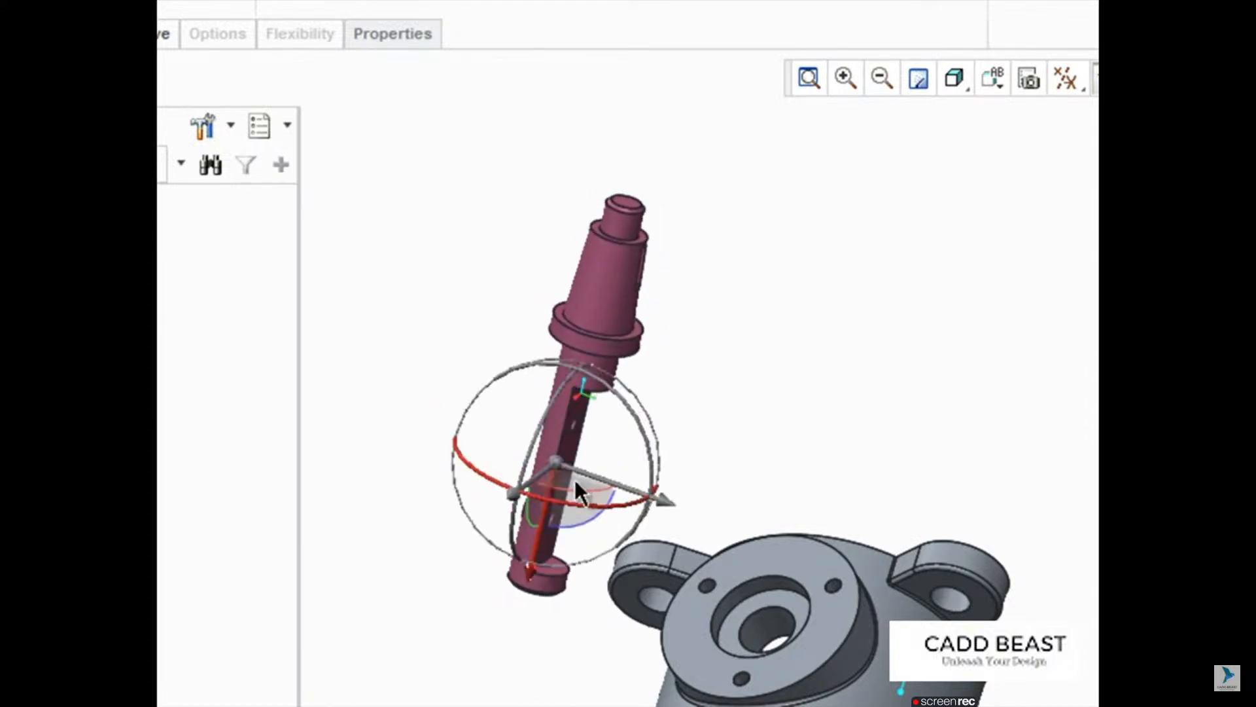
drag(548, 529, 557, 496)
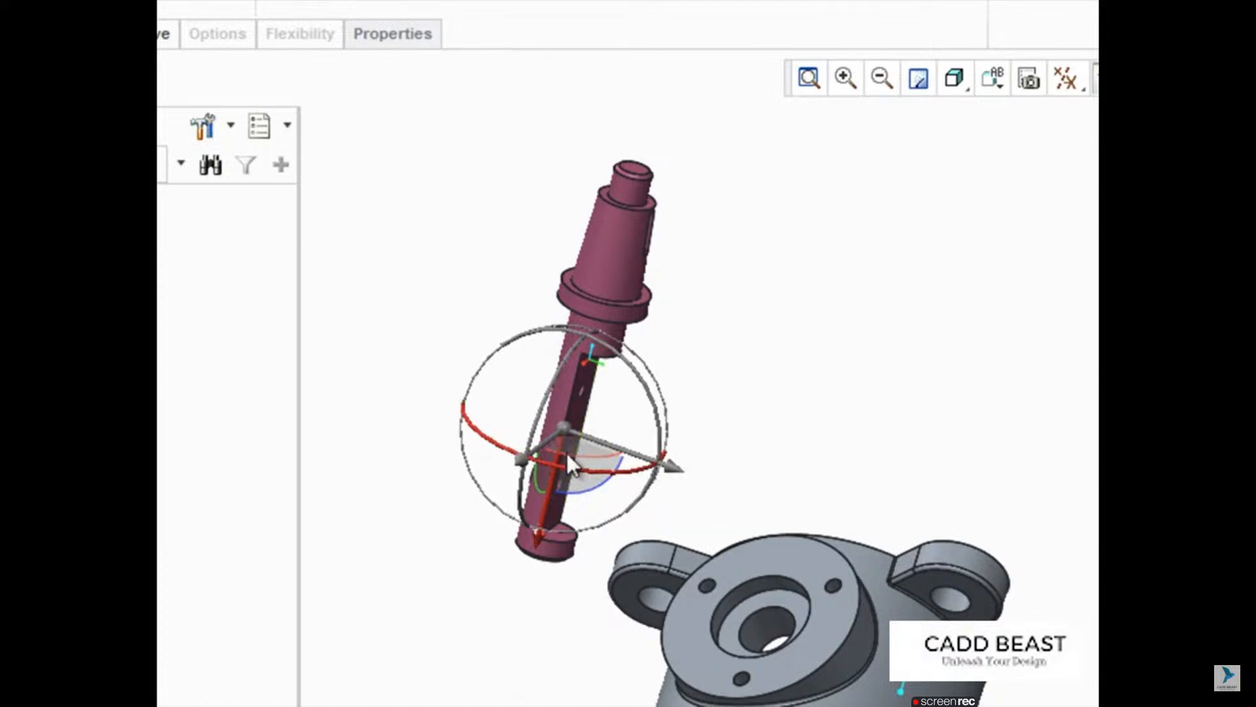
right_click(567, 429)
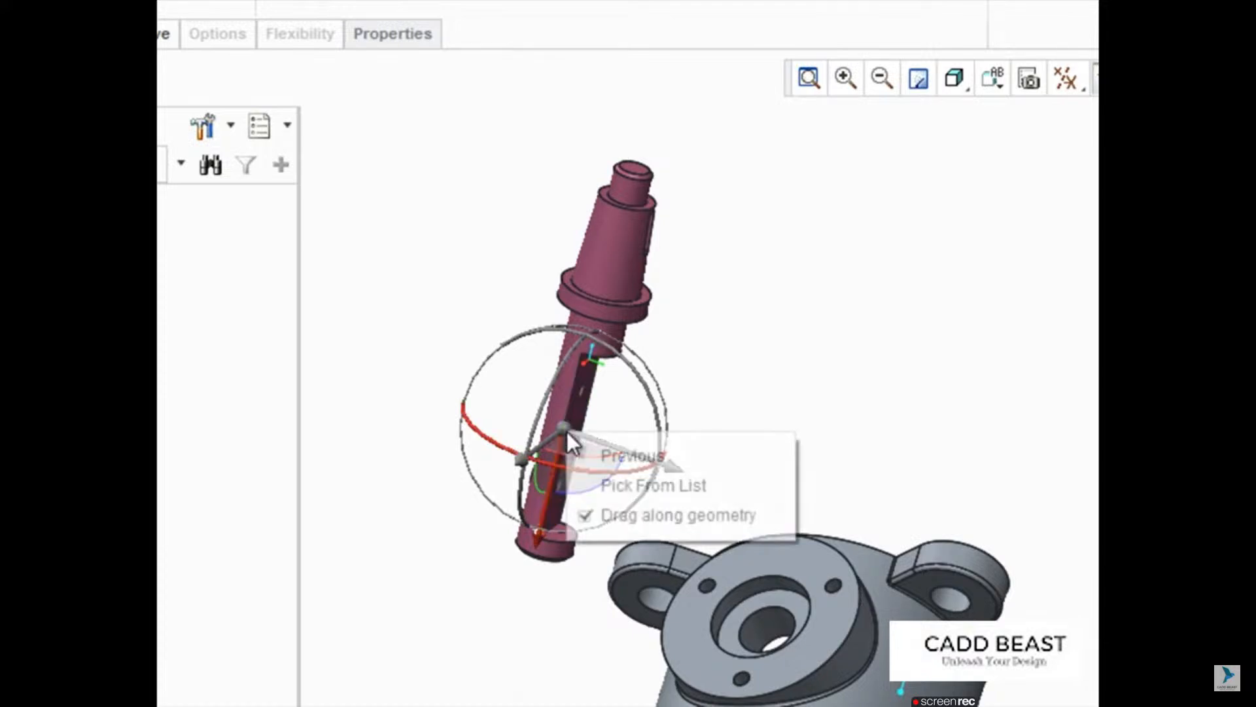
click(593, 512)
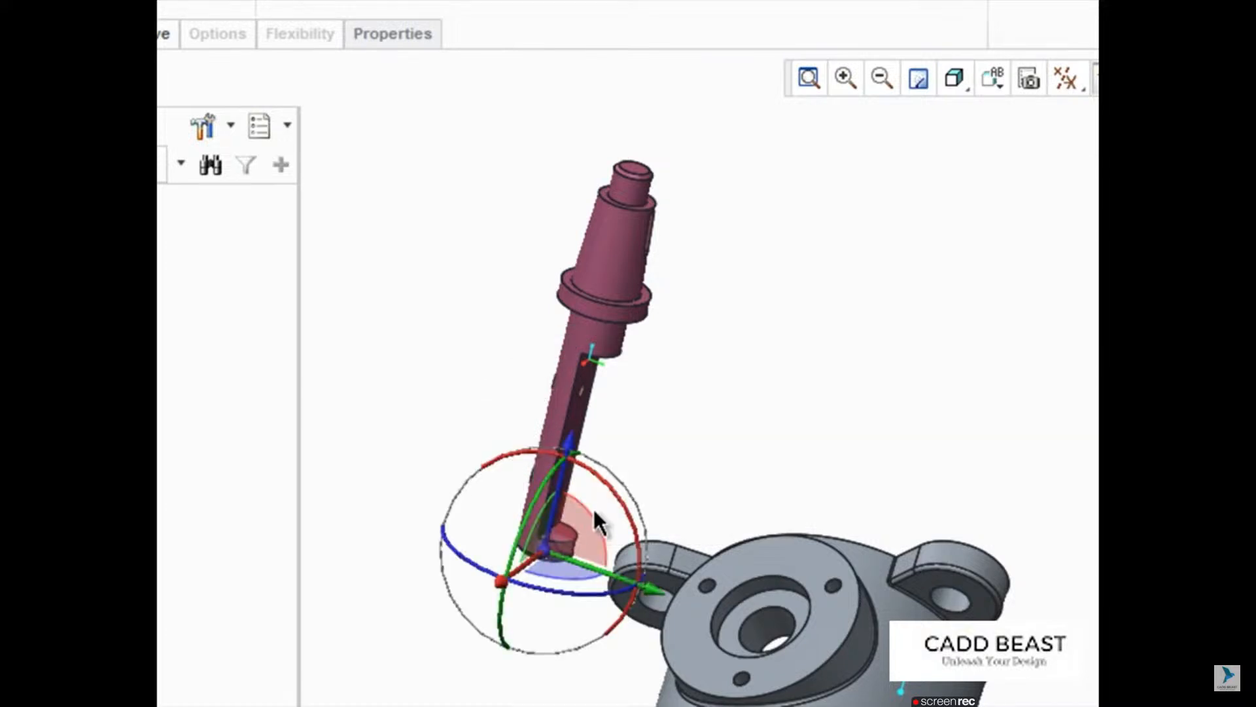
Step: Constrain the shaft's cylindrical surface just below the collar to the central bore of the housing with an automatic constraint
click(613, 347)
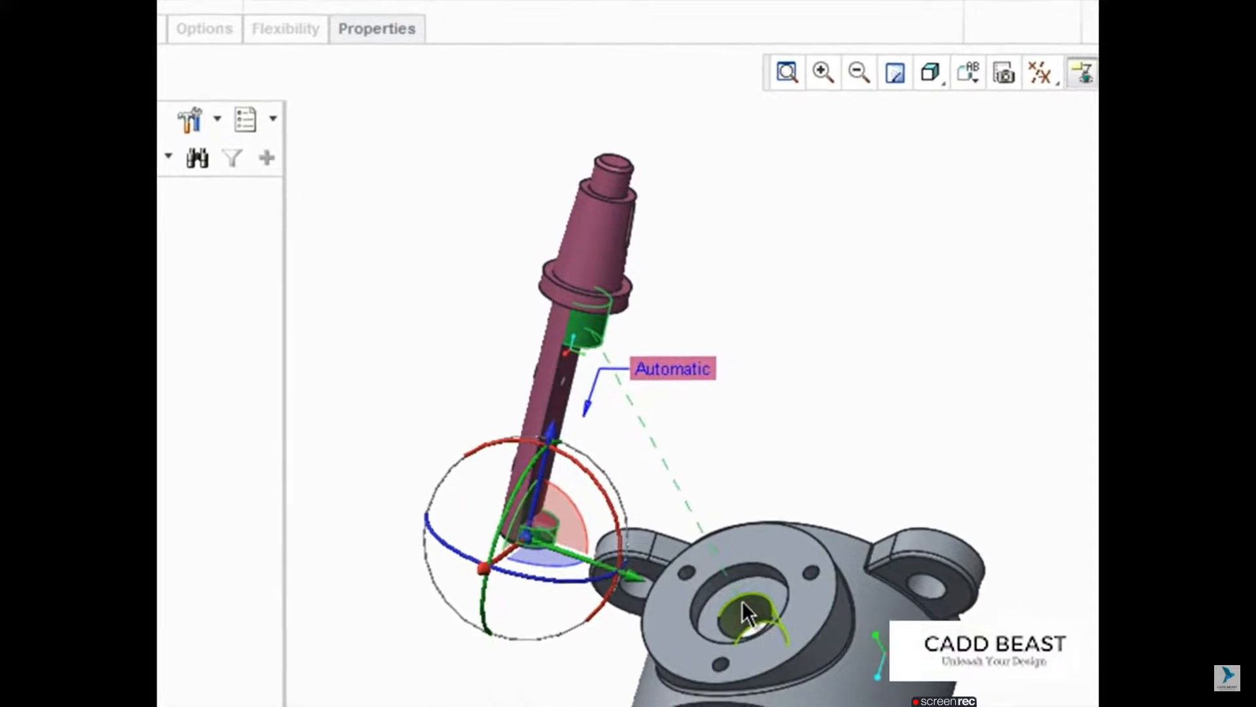
click(763, 614)
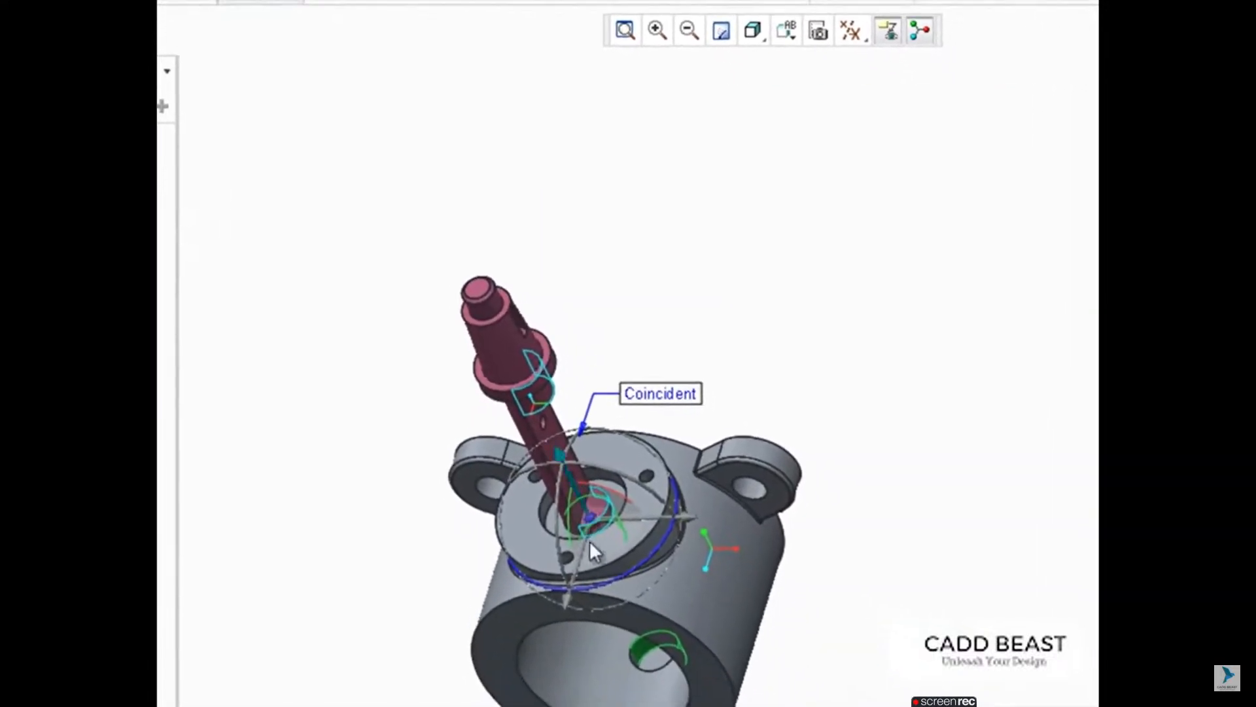
scroll(559, 536, up, 8)
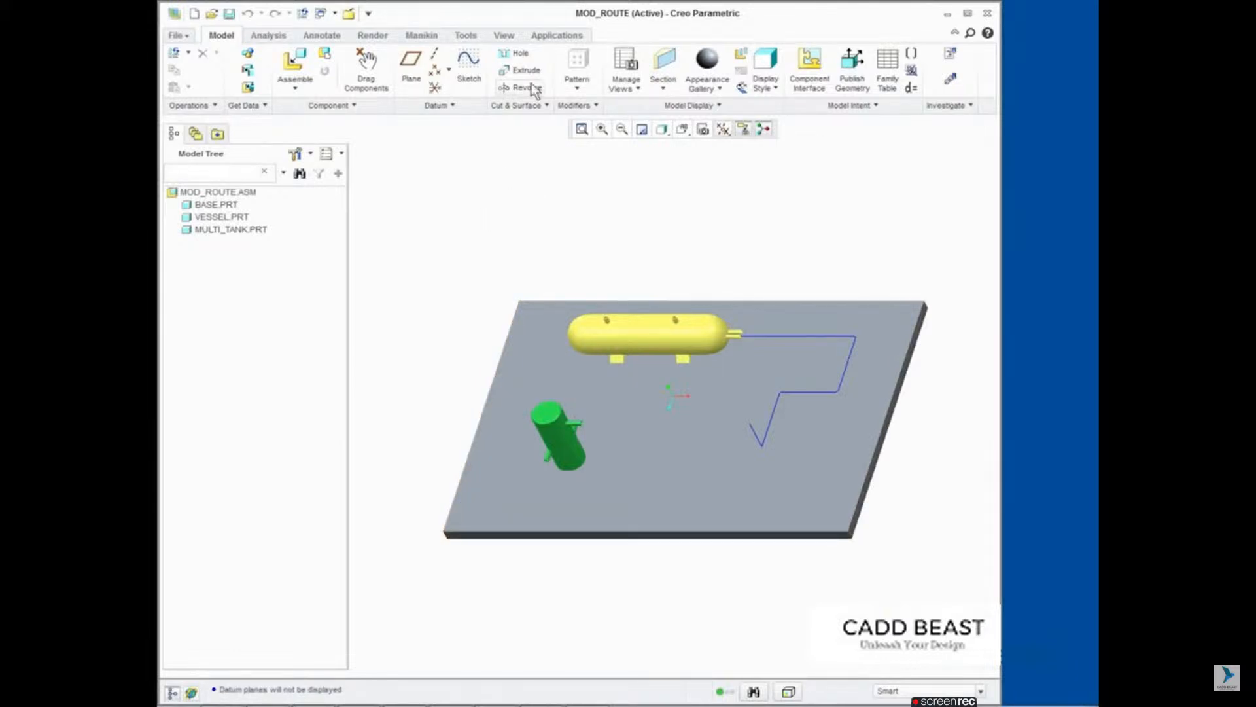
Step: Open the Piping application for the MOD_ROUTE assembly, make pipeline P1 active and display its pipes with thickness
click(551, 37)
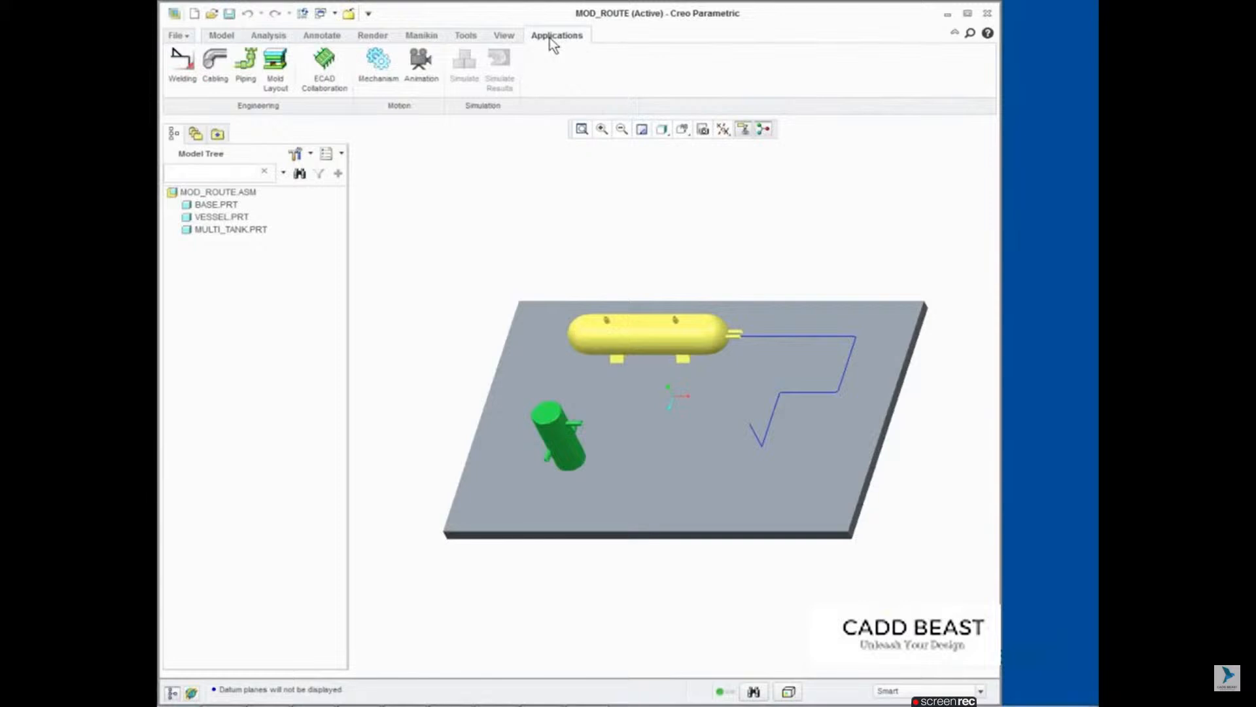
click(252, 71)
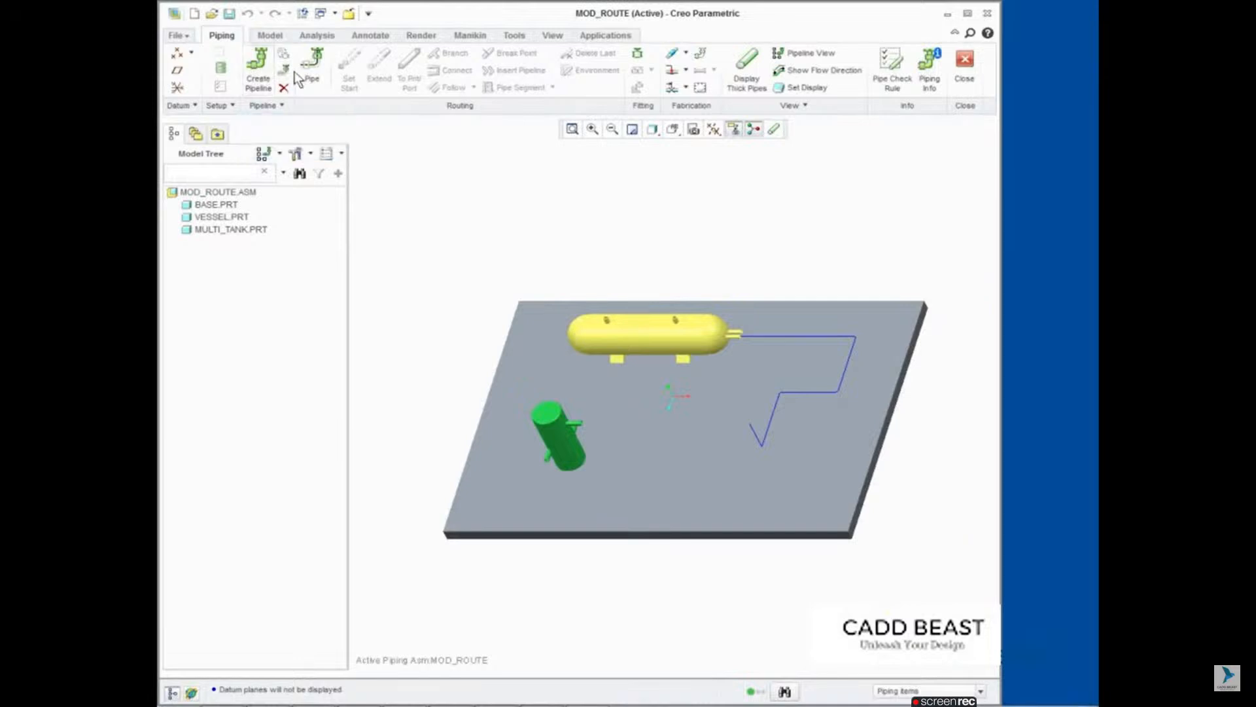
click(315, 73)
click(740, 82)
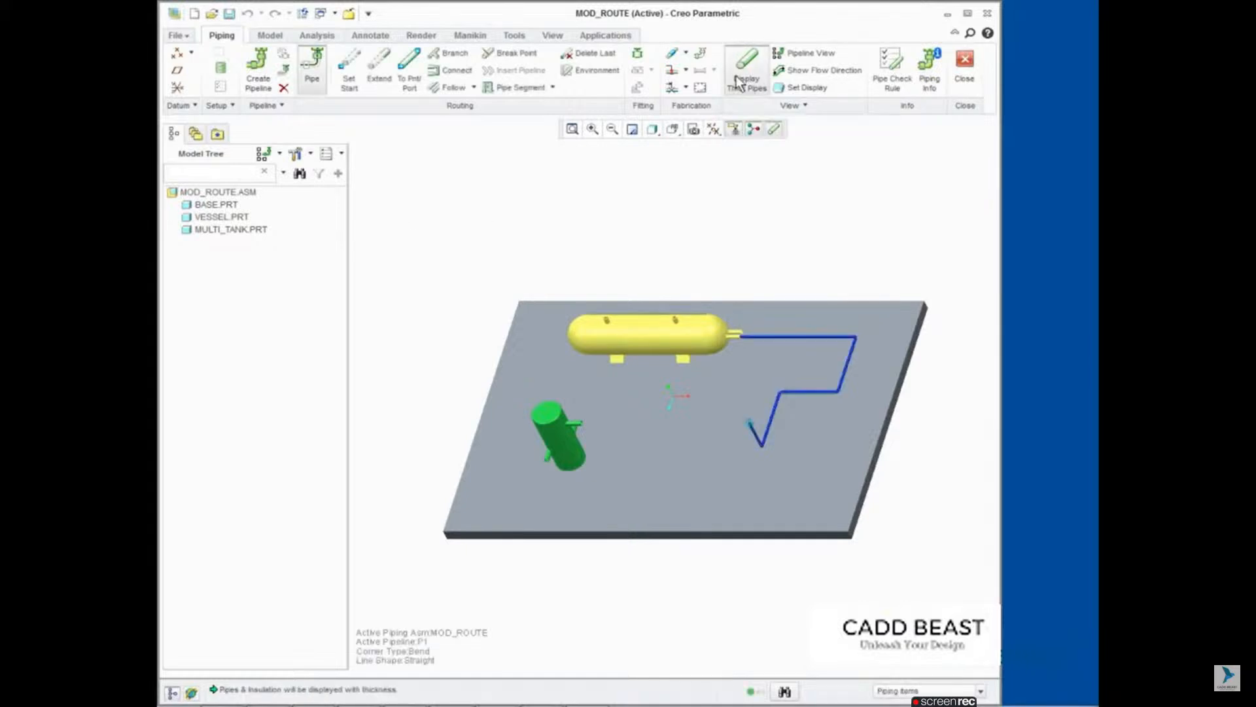
Step: Change the line stock of the pipe segment leaving the yellow vessel to PIPE_25A with Modify Pipeline
click(592, 129)
click(545, 222)
click(869, 451)
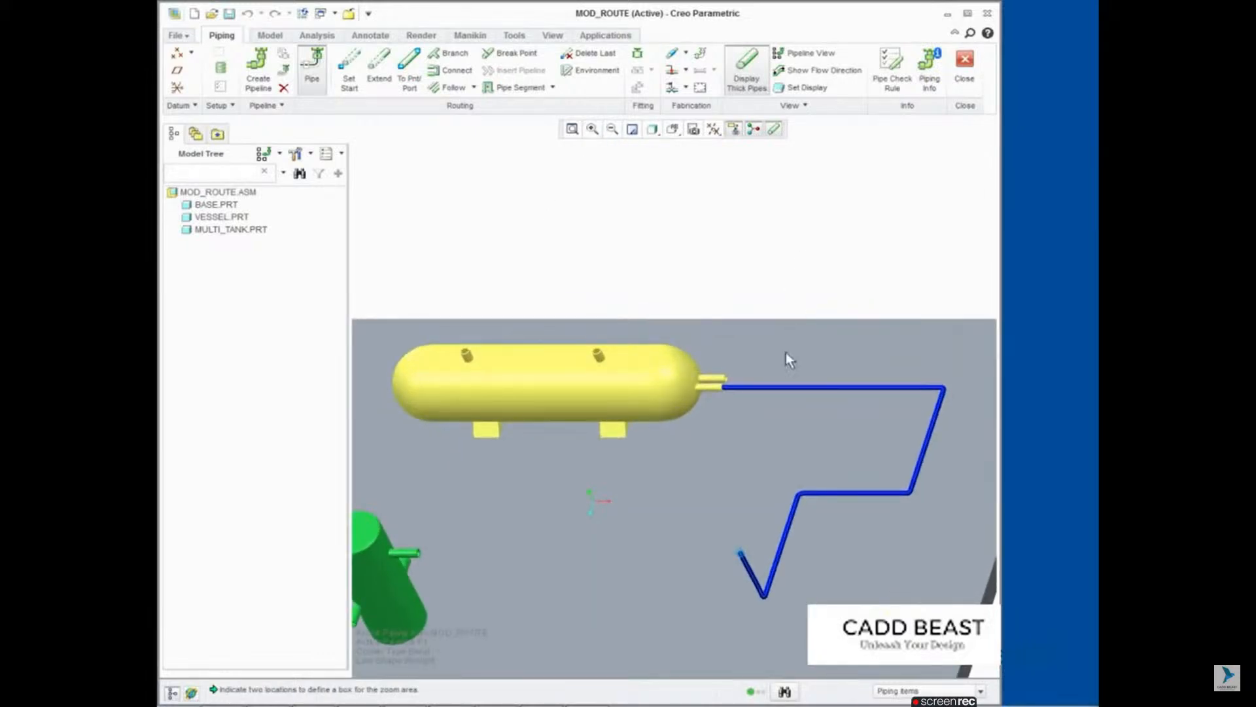
click(784, 389)
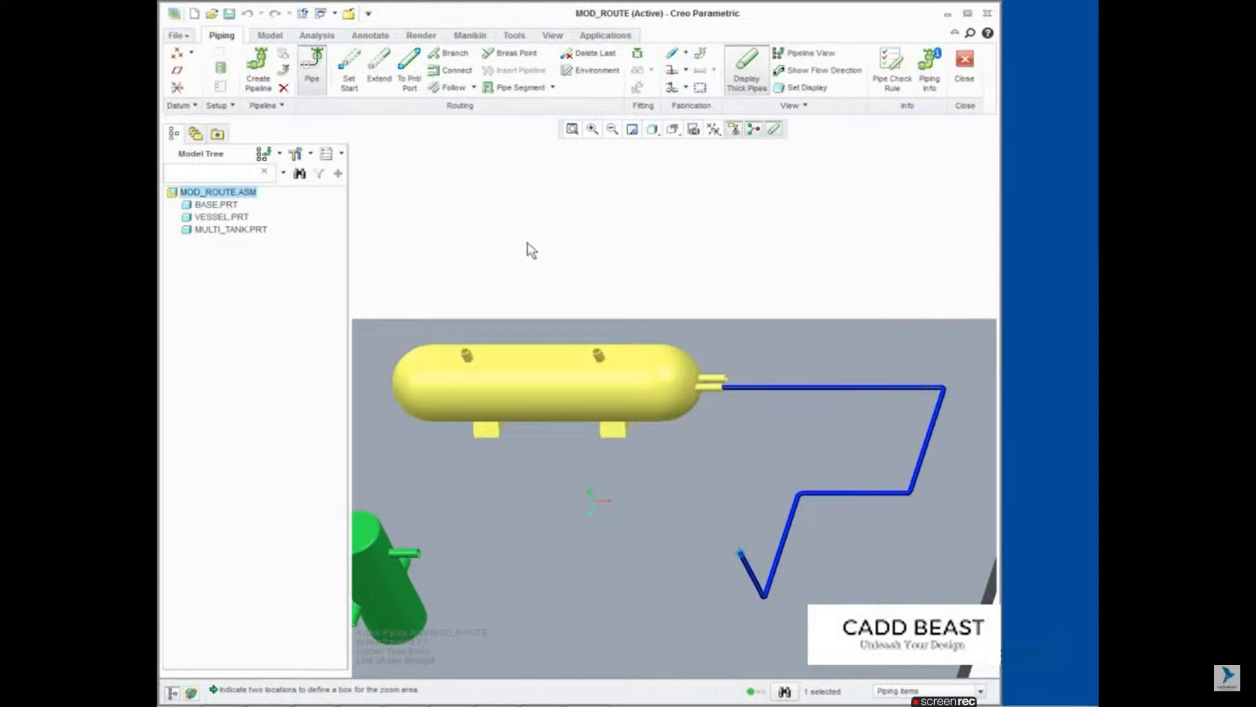
click(285, 71)
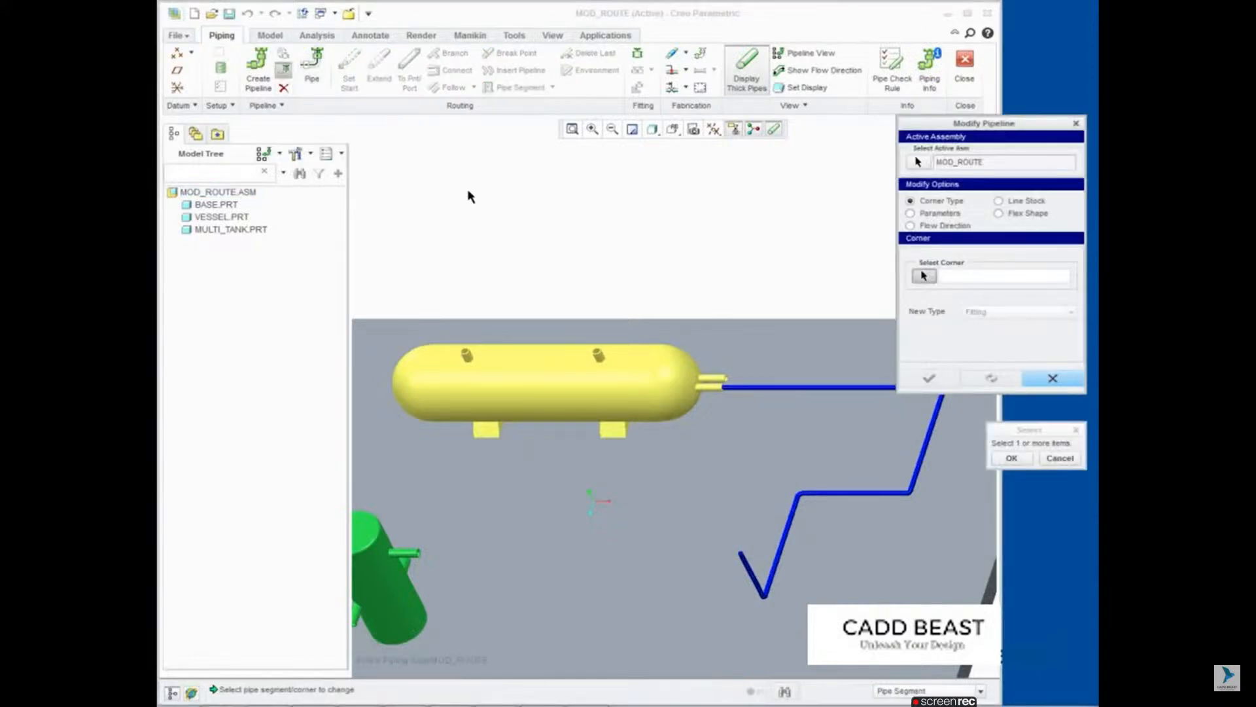
click(999, 200)
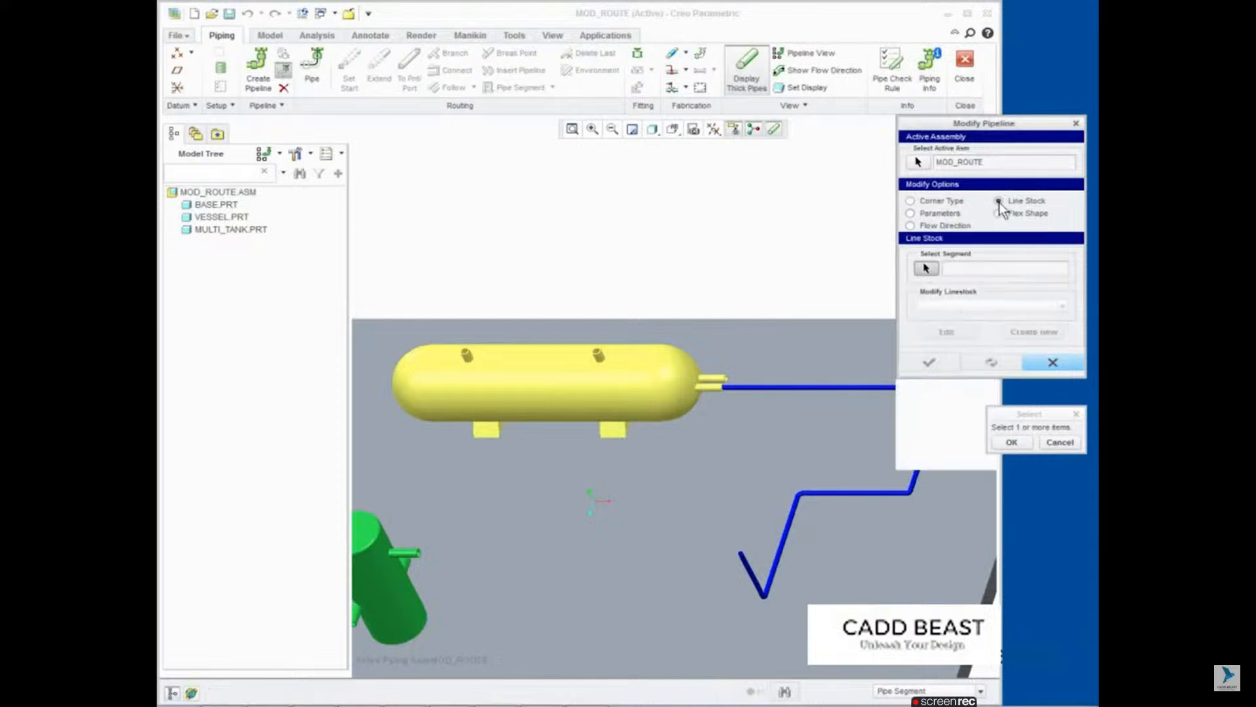
click(806, 389)
click(998, 445)
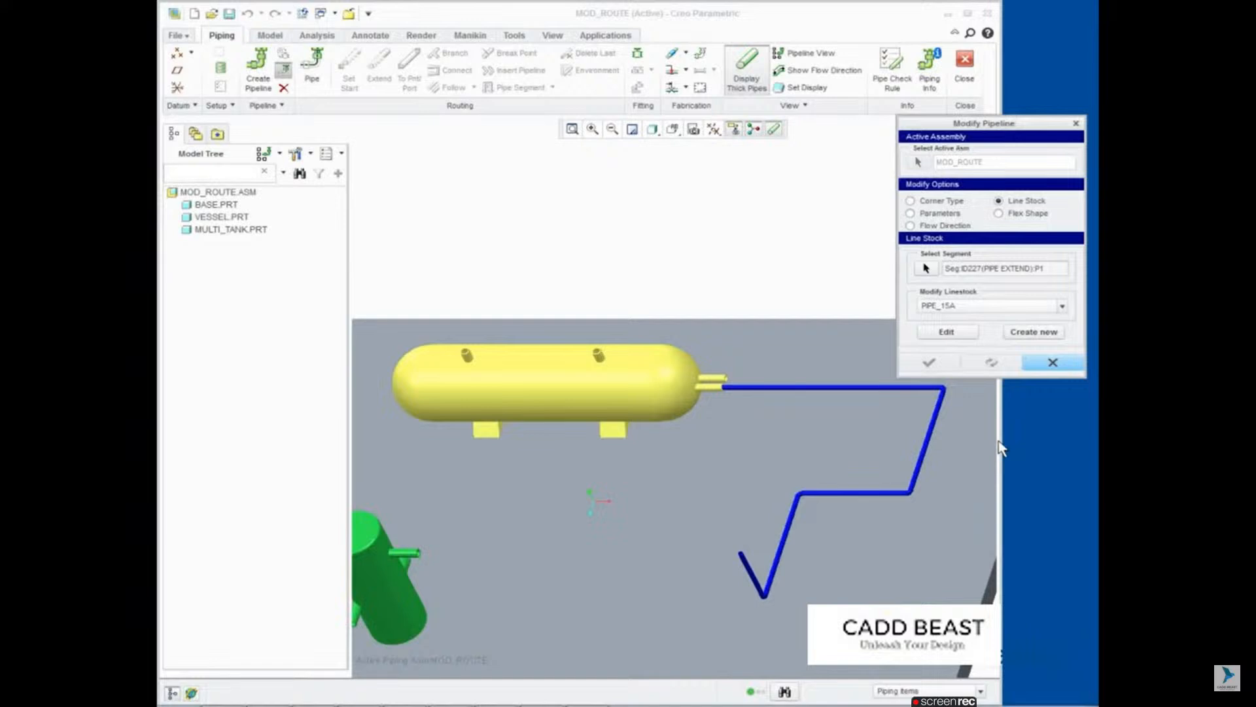
click(1039, 319)
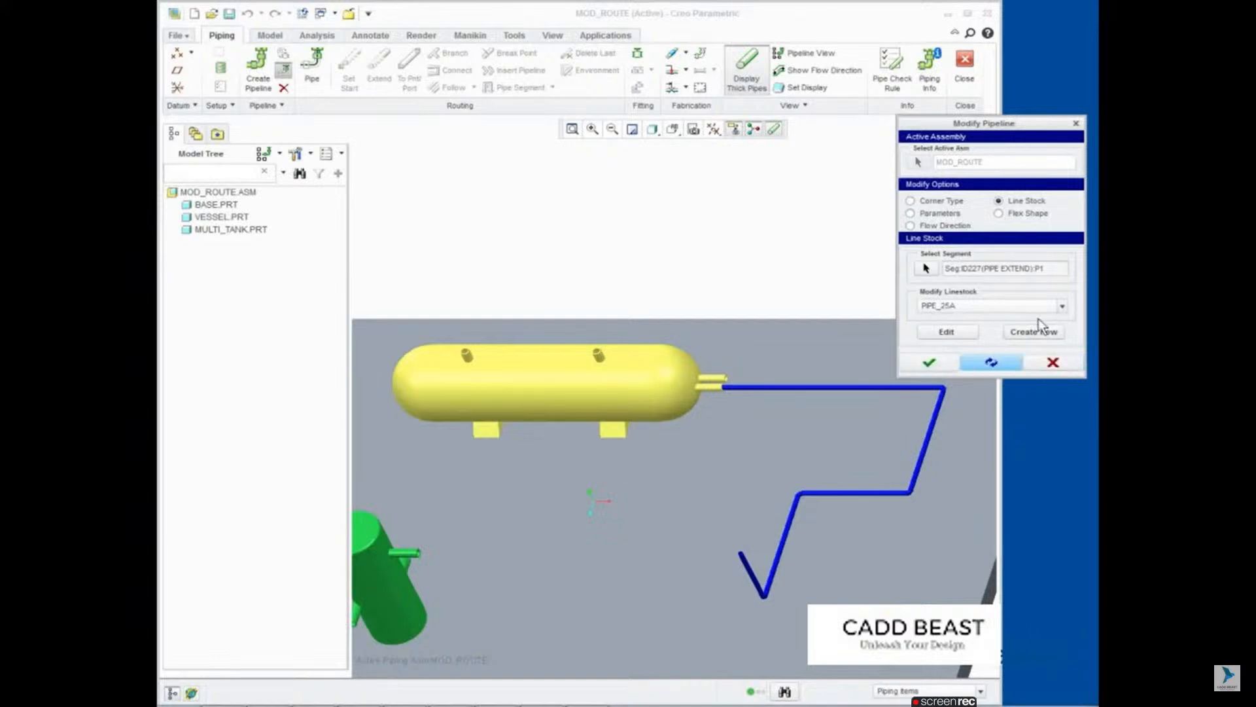
click(993, 363)
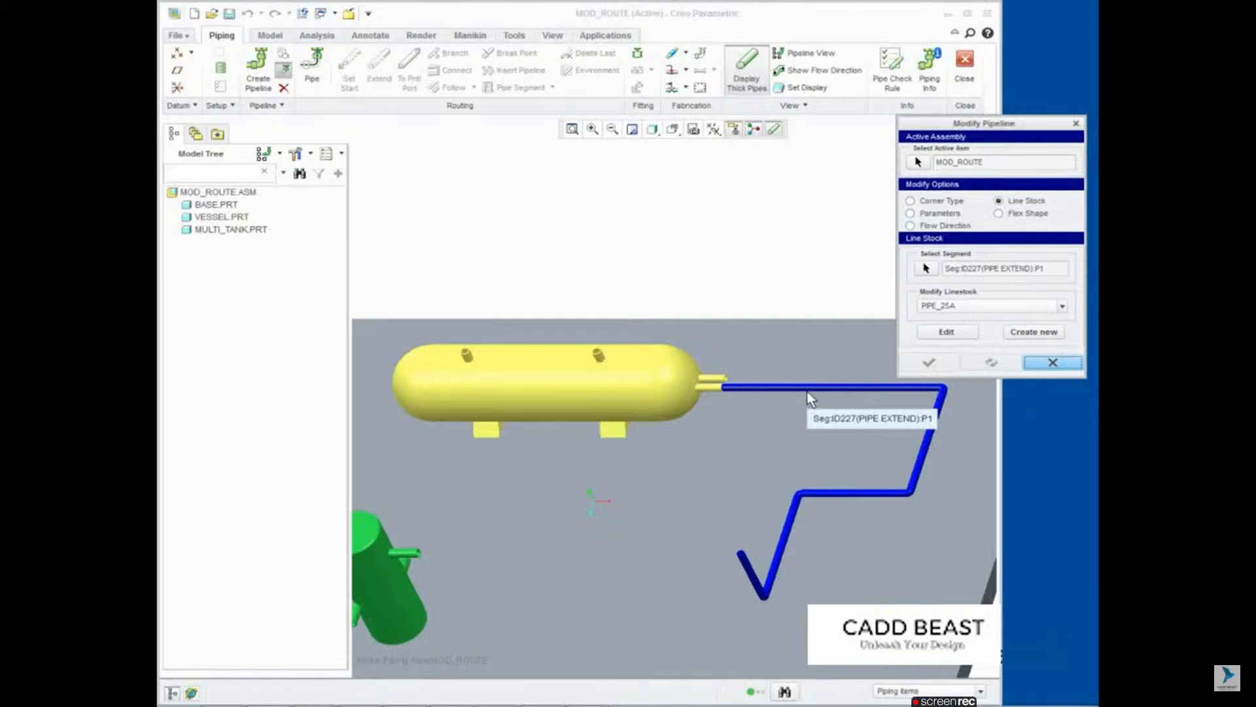
Step: Set the bend radius to 40 for the two pipe corners at the far end of the route
click(910, 201)
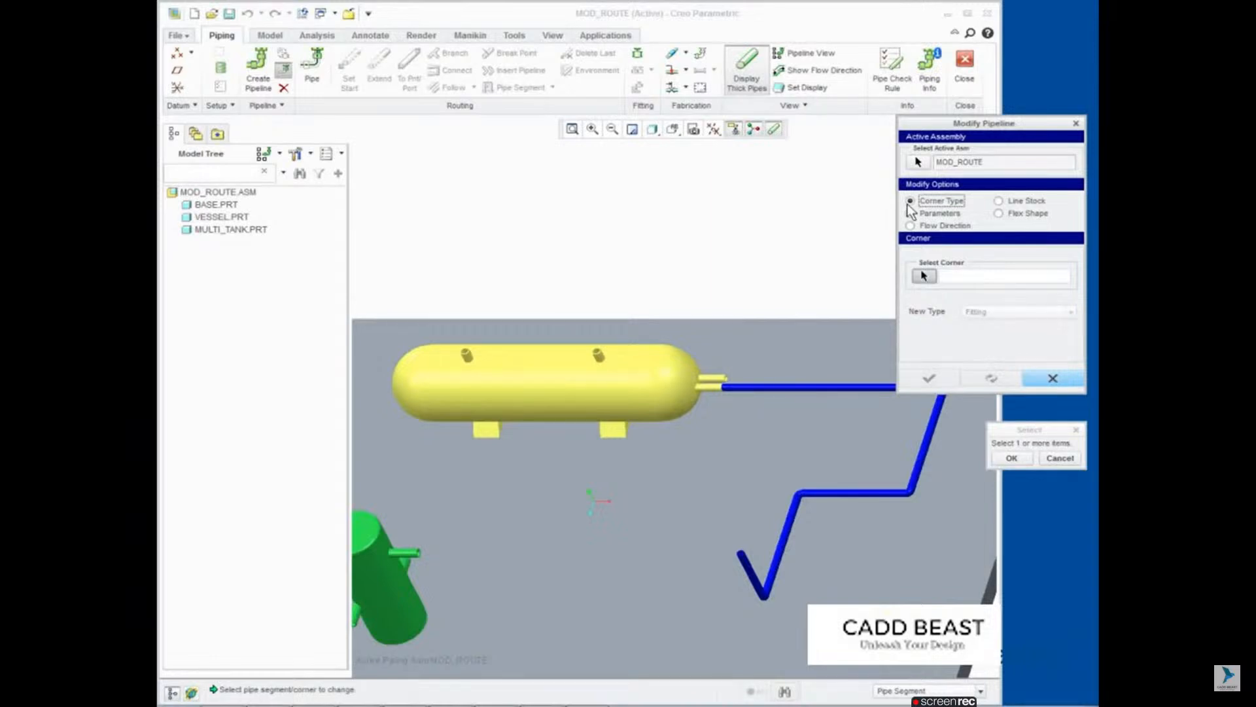
shift+middle_drag(709, 285, 464, 255)
click(592, 129)
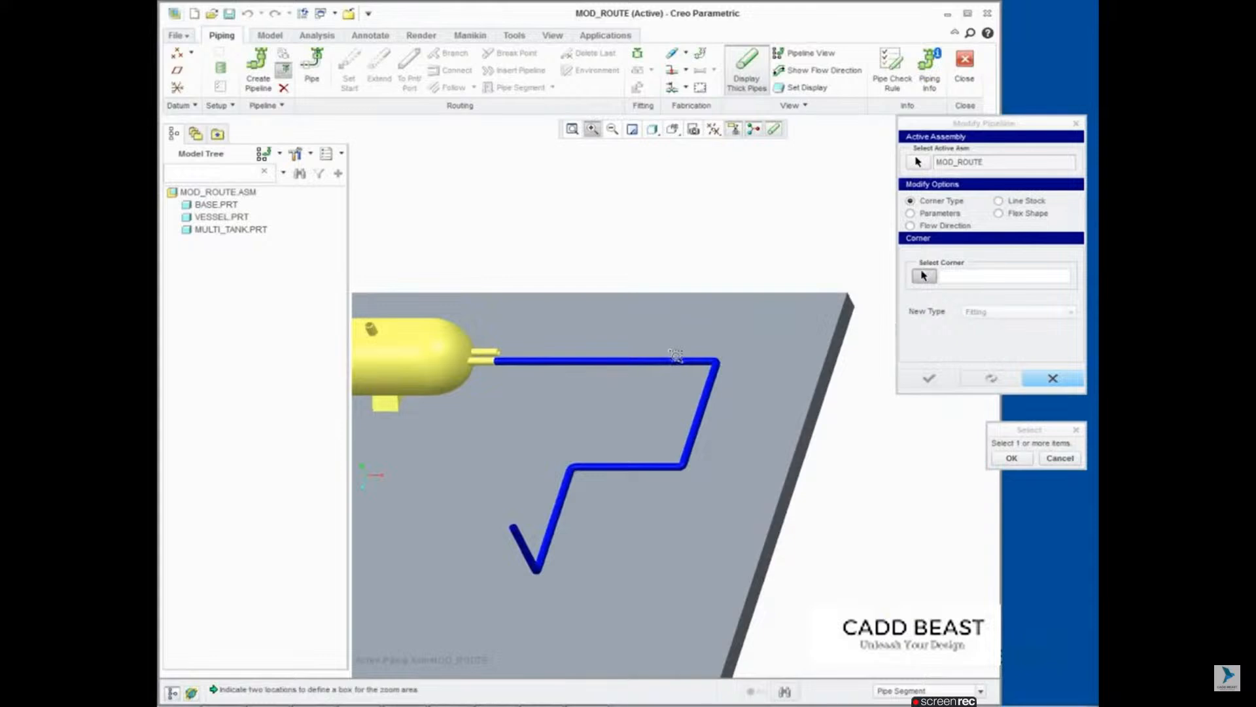
drag(676, 355, 782, 405)
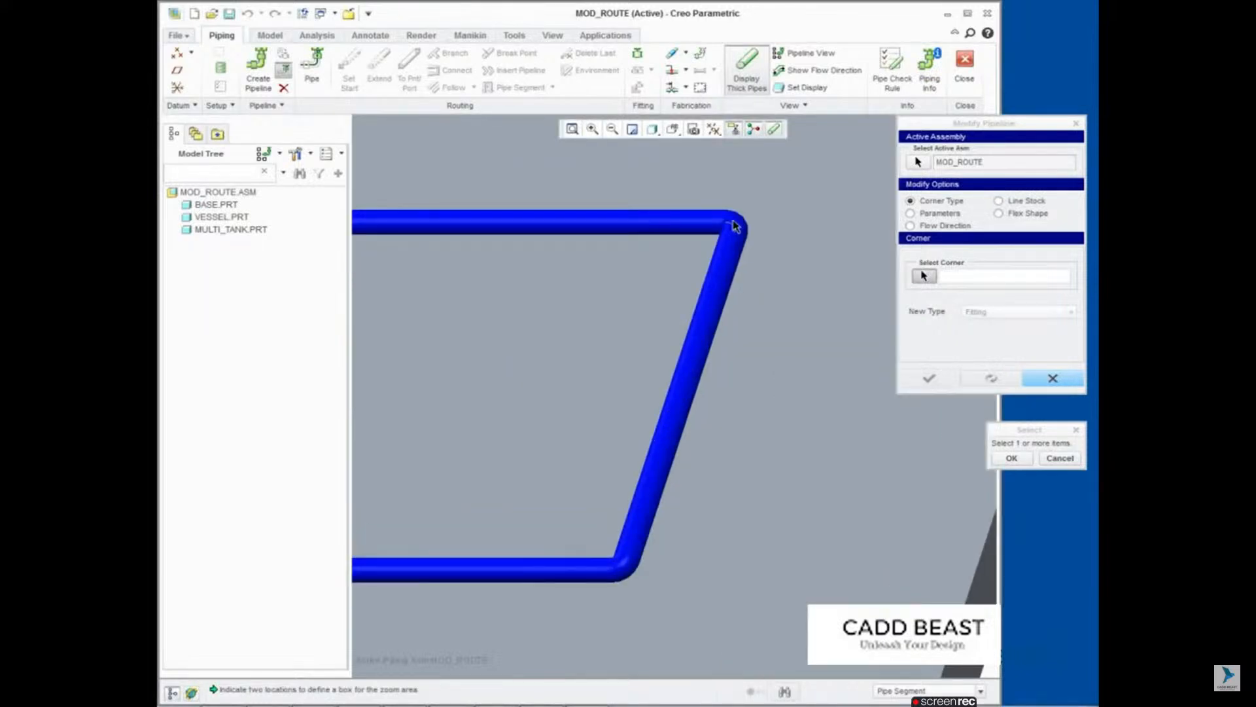
click(732, 229)
ctrl+click(621, 573)
click(1012, 458)
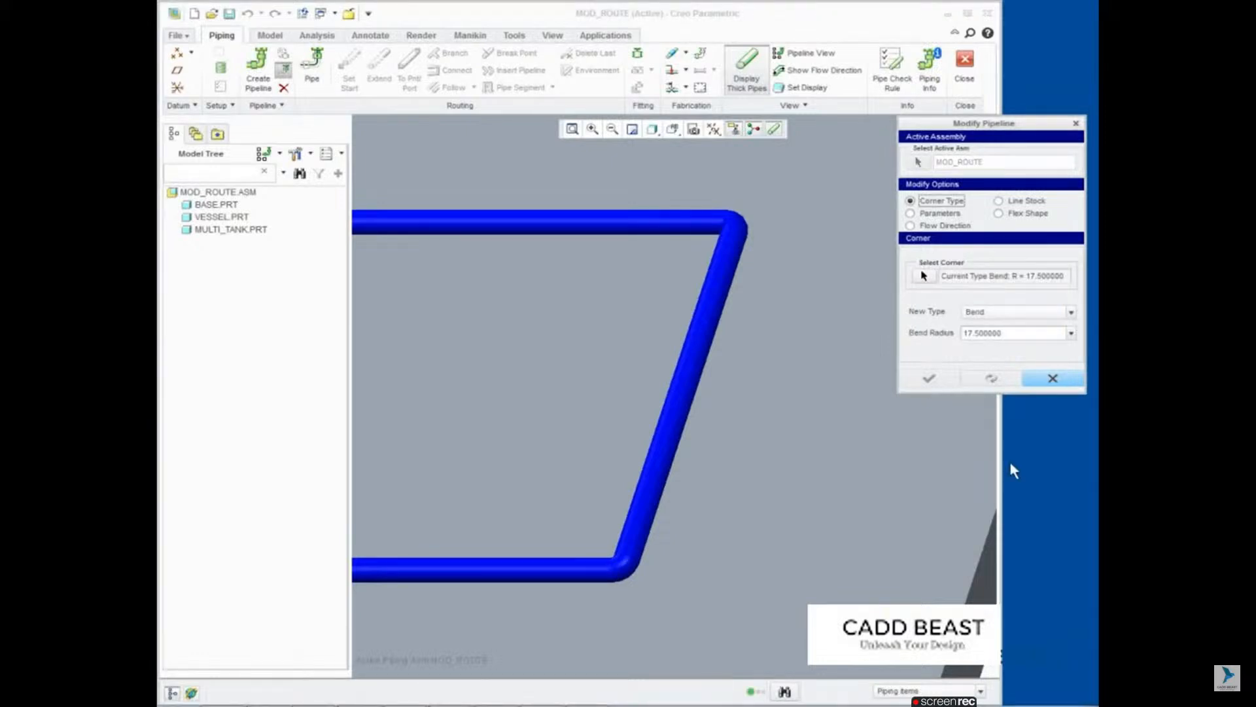
drag(1004, 333, 950, 331)
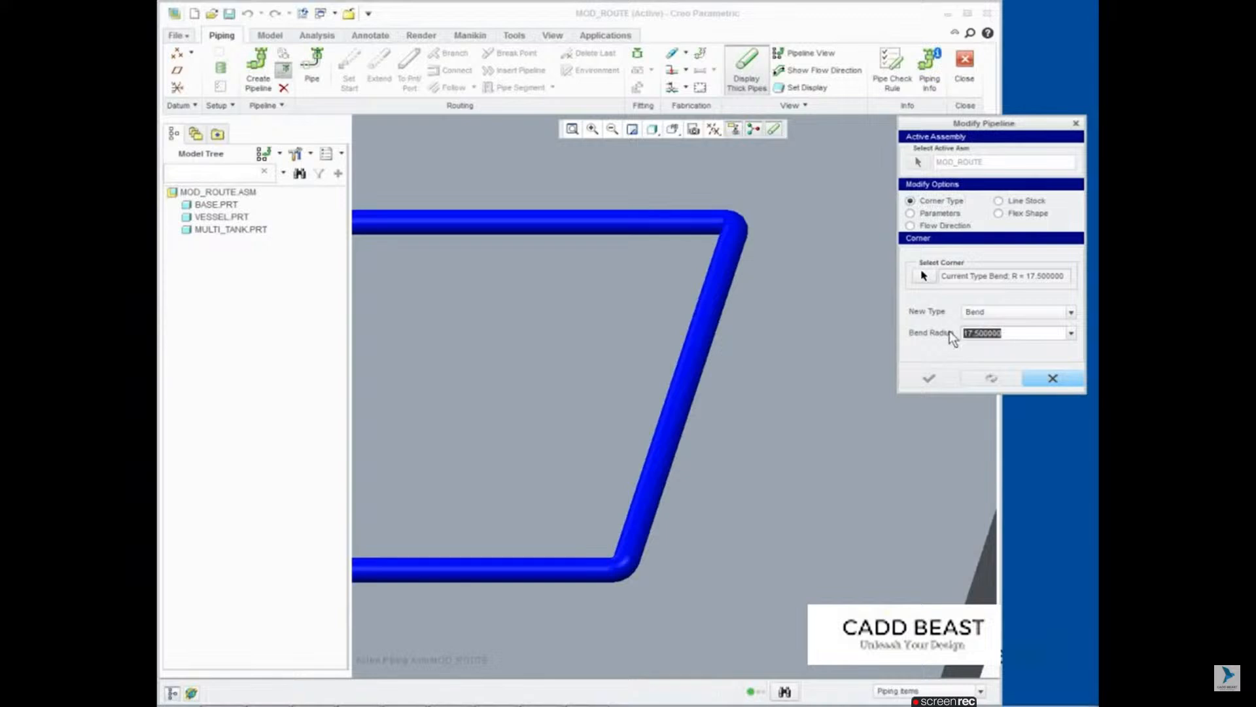
text(40)
key(Return)
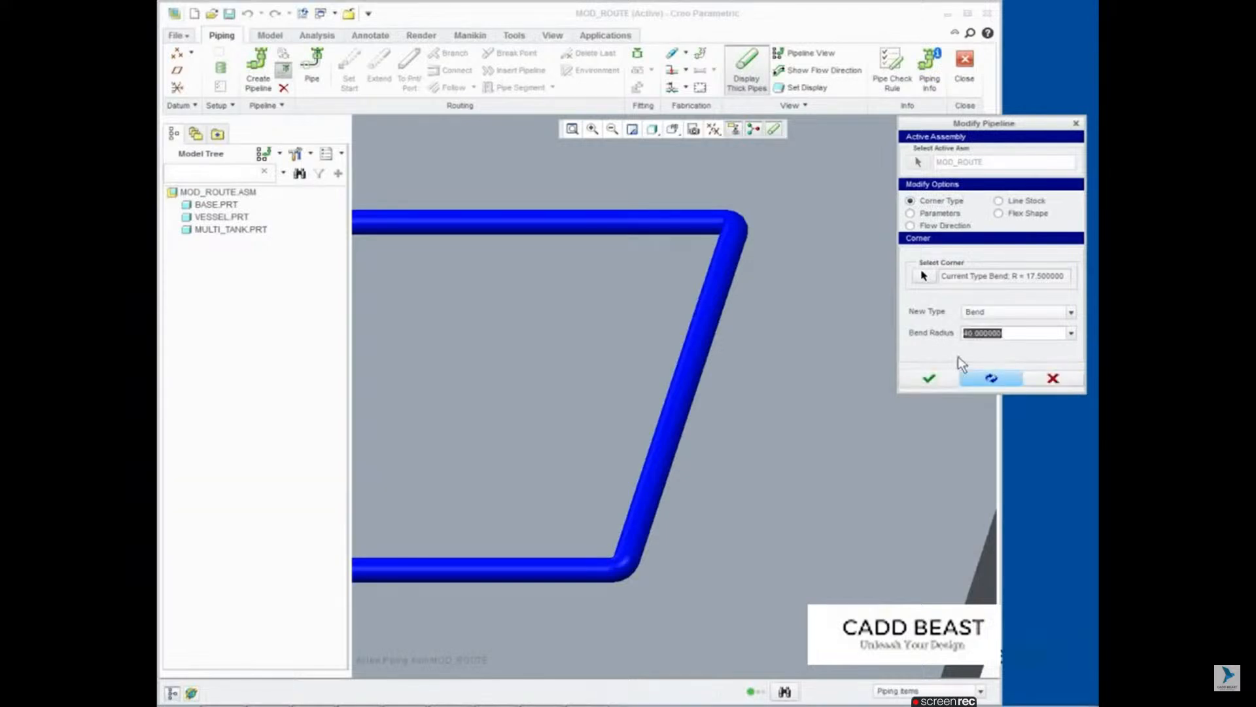
click(985, 377)
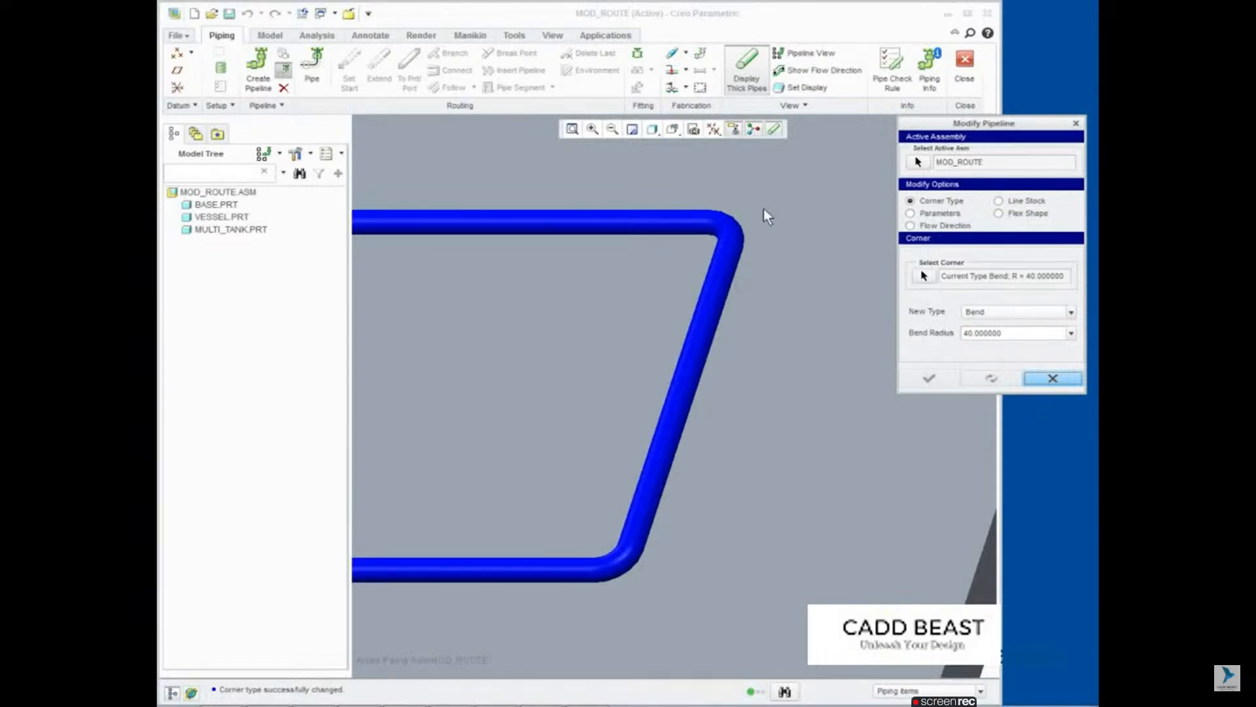
Step: Change the two selected pipe corners to Miter Cut with 3 cuts and a cut length of 40
click(1071, 312)
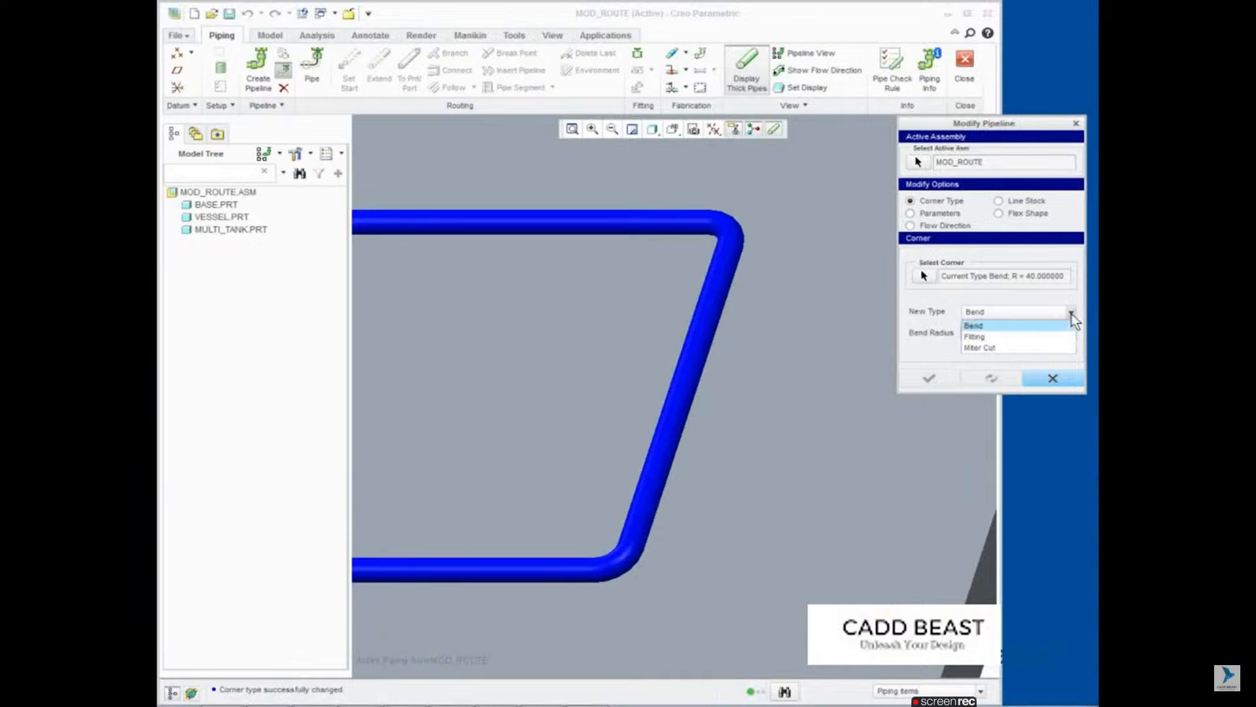
click(1034, 348)
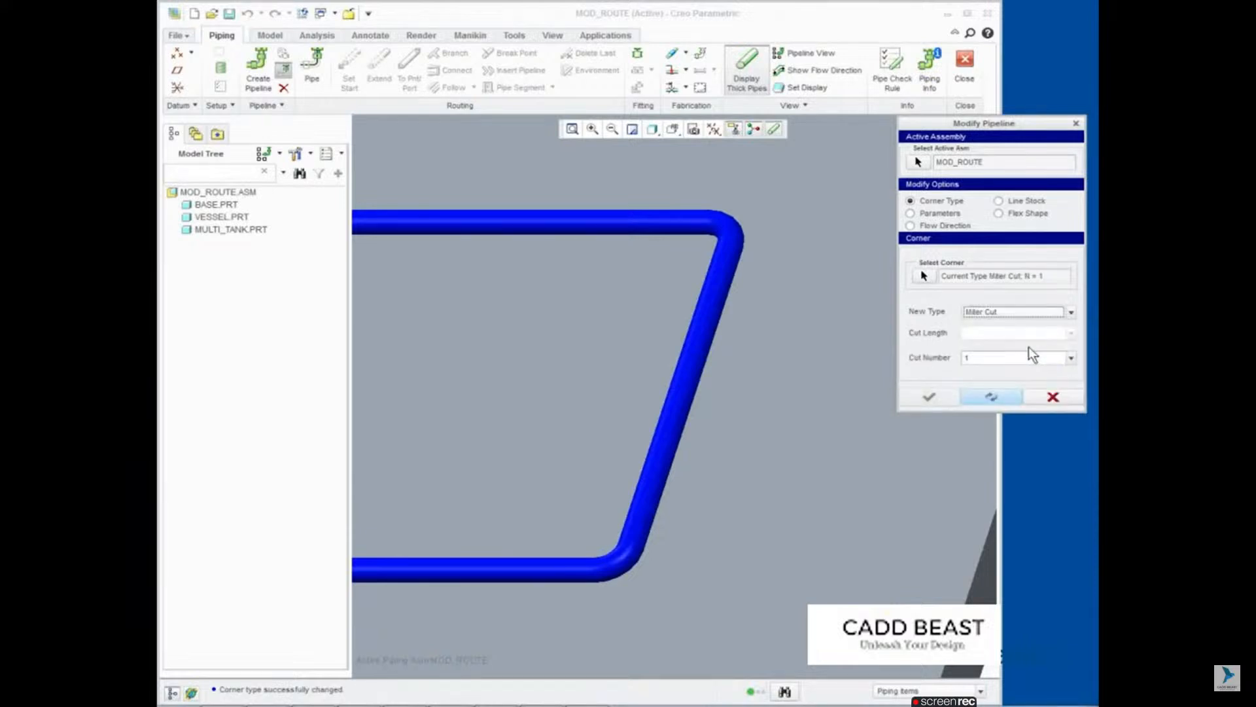
click(967, 359)
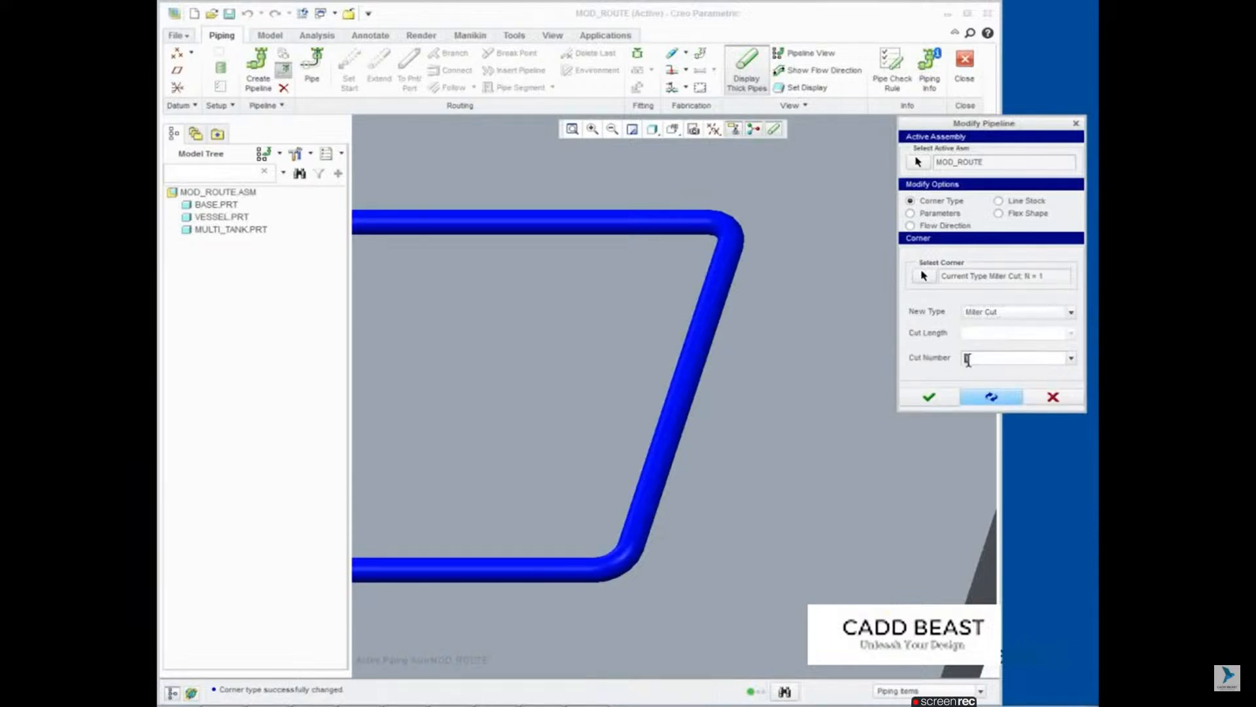
text(3)
click(964, 333)
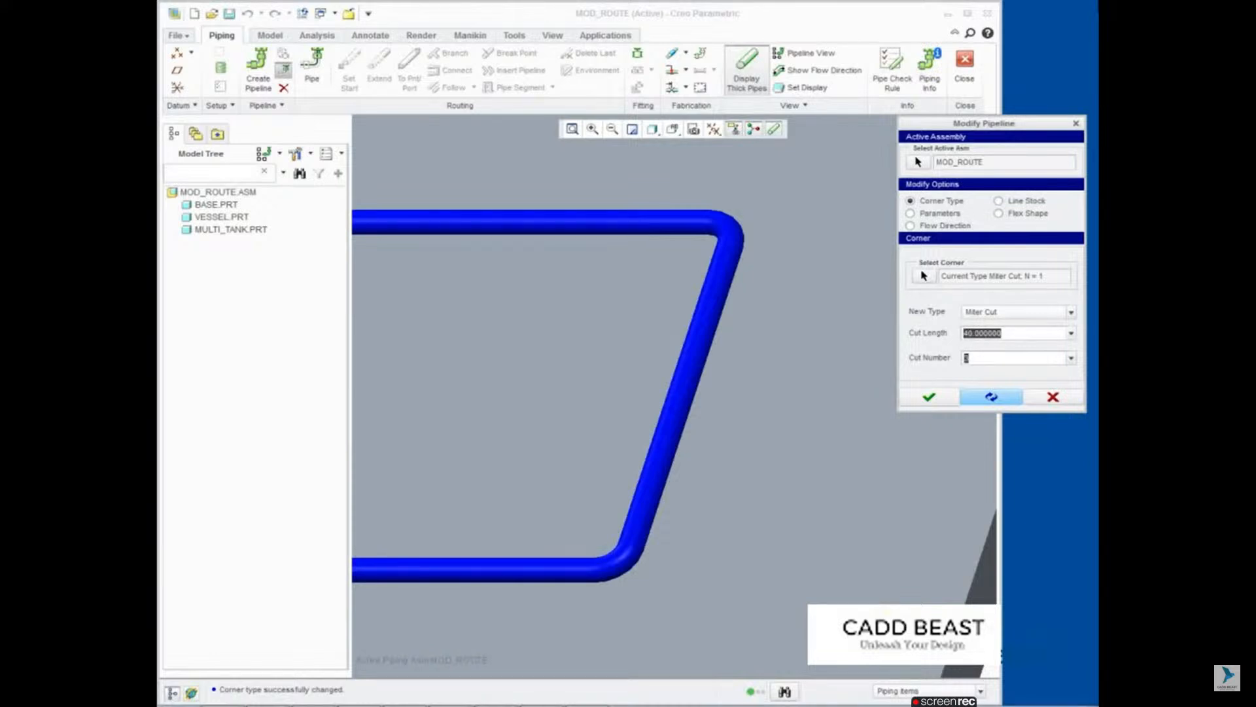
click(992, 397)
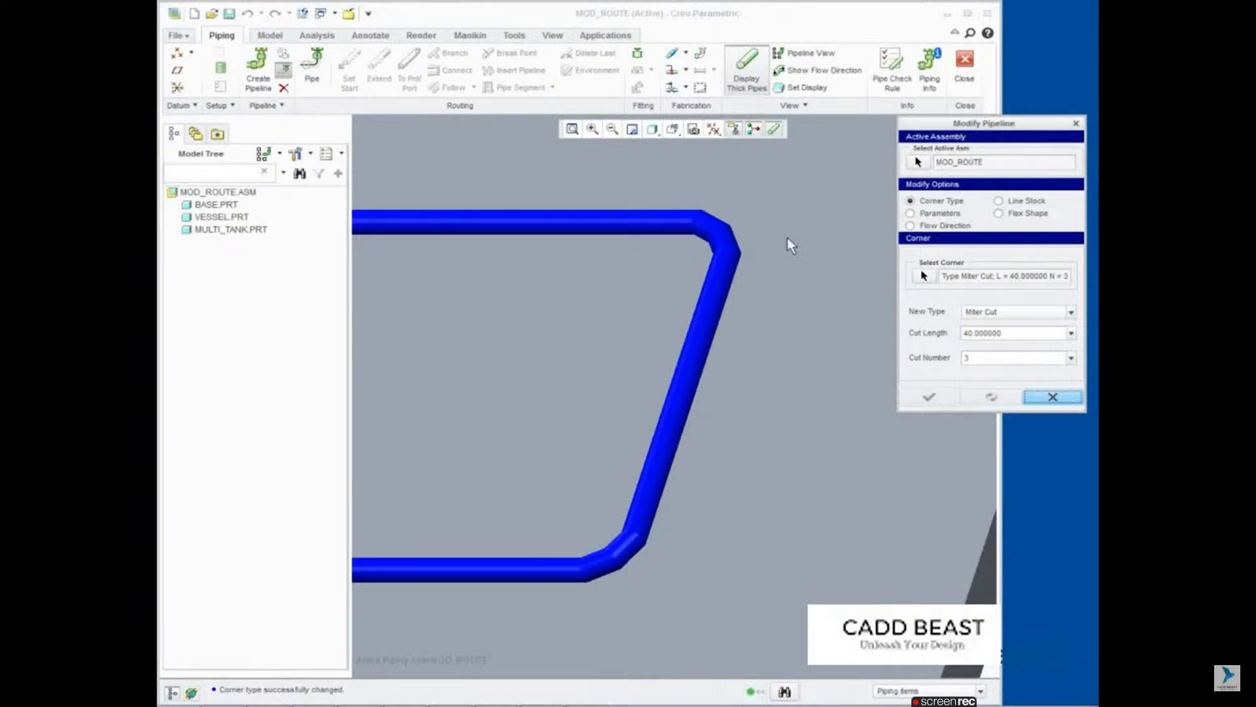
Step: Reverse the flow direction of pipeline P1 in the Modify Pipeline options
click(910, 226)
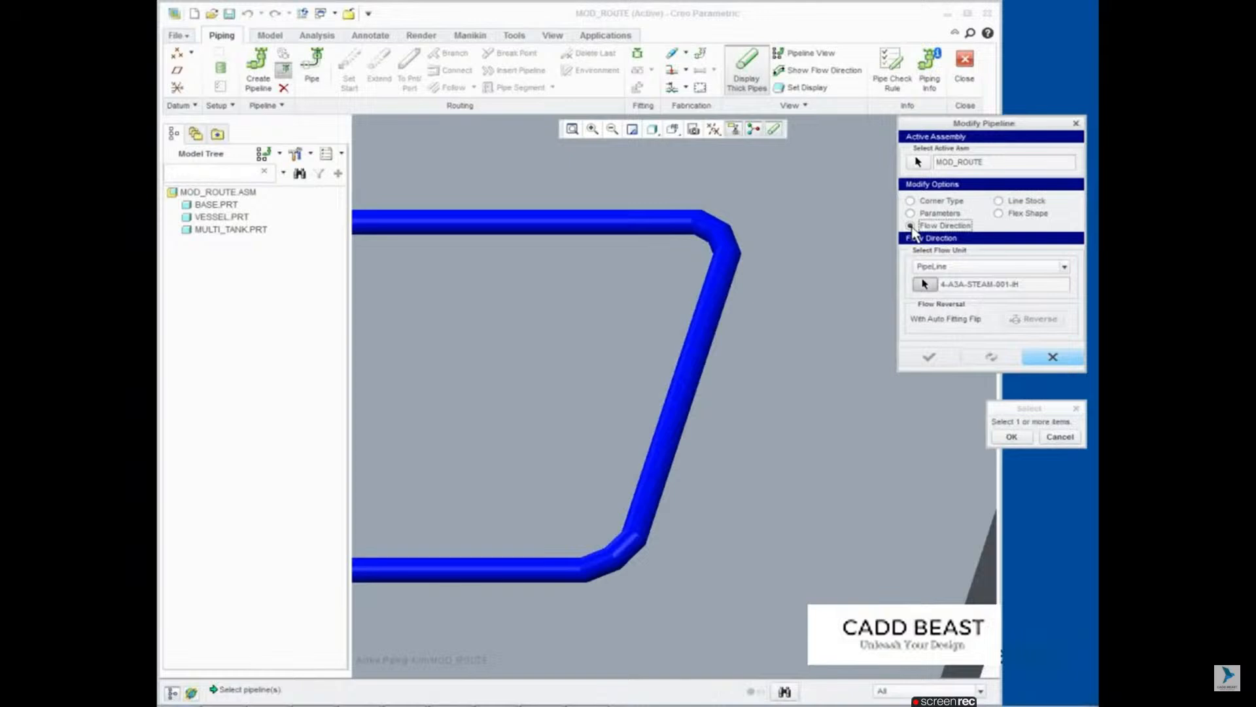
click(572, 129)
mouse_move(462, 390)
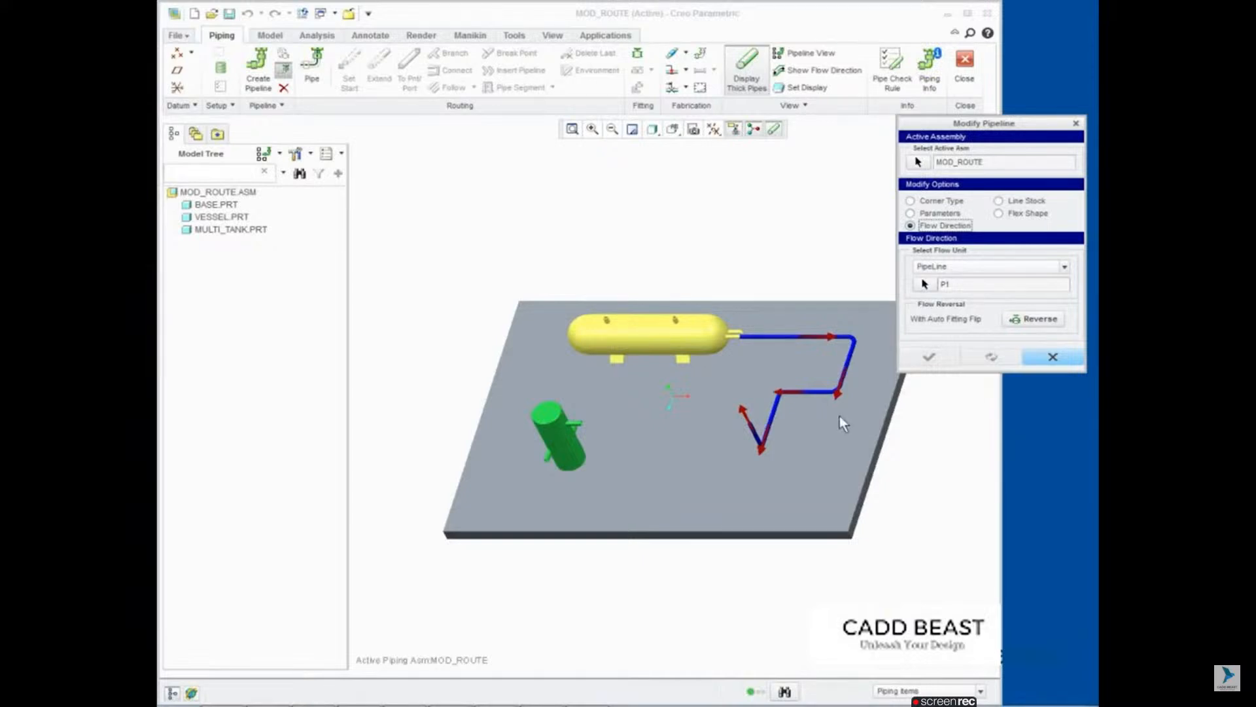
click(1034, 321)
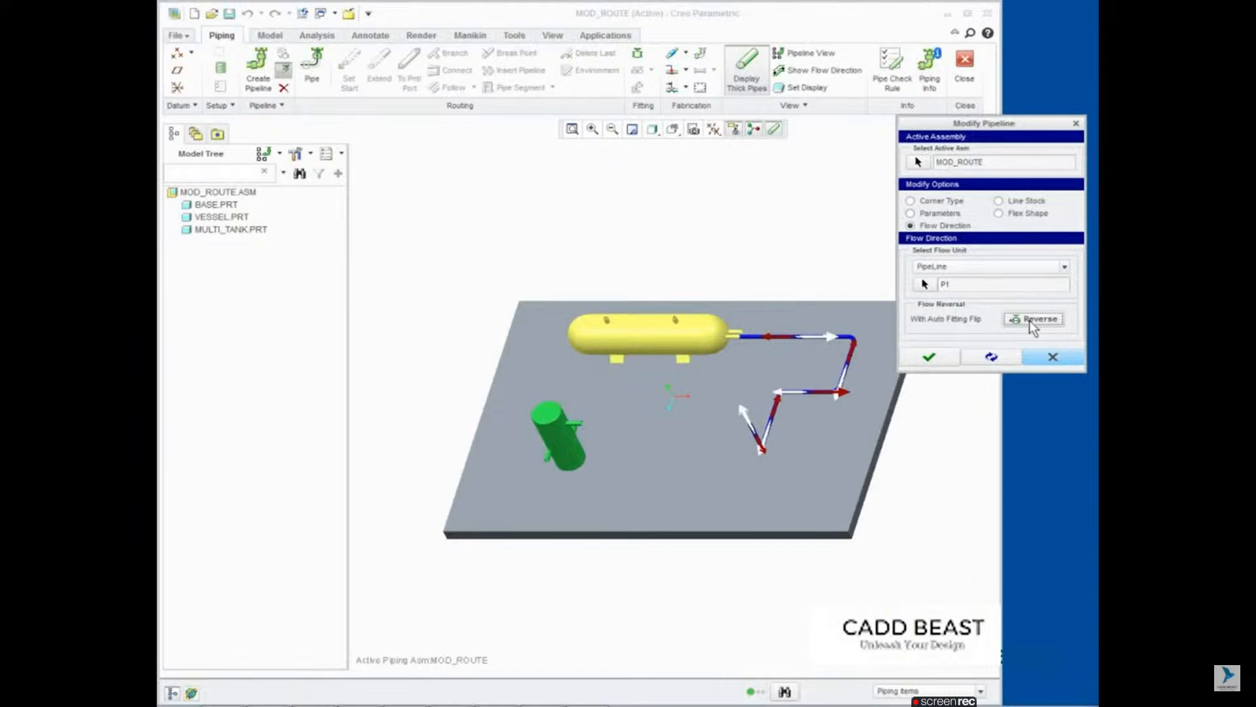
middle_click(853, 399)
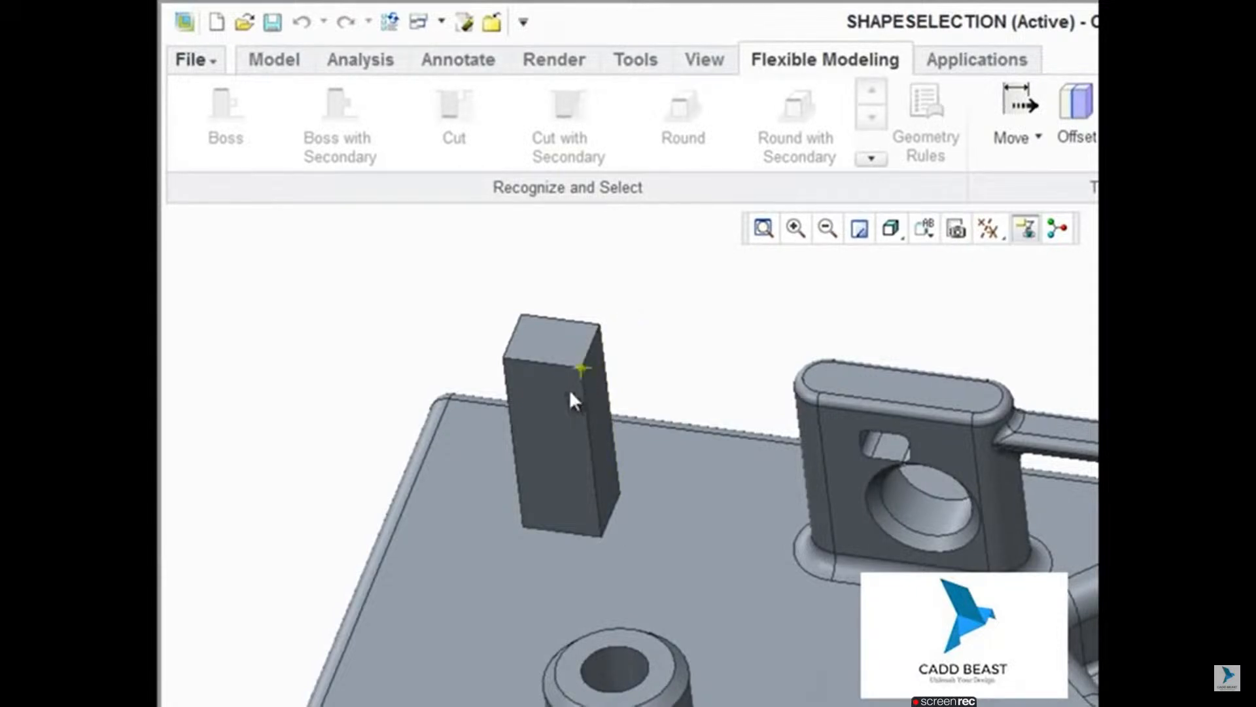
Step: Preview shape selection on the rectangular column, and select the pierced upright lug with its attached shapes using Boss with Secondary
click(569, 389)
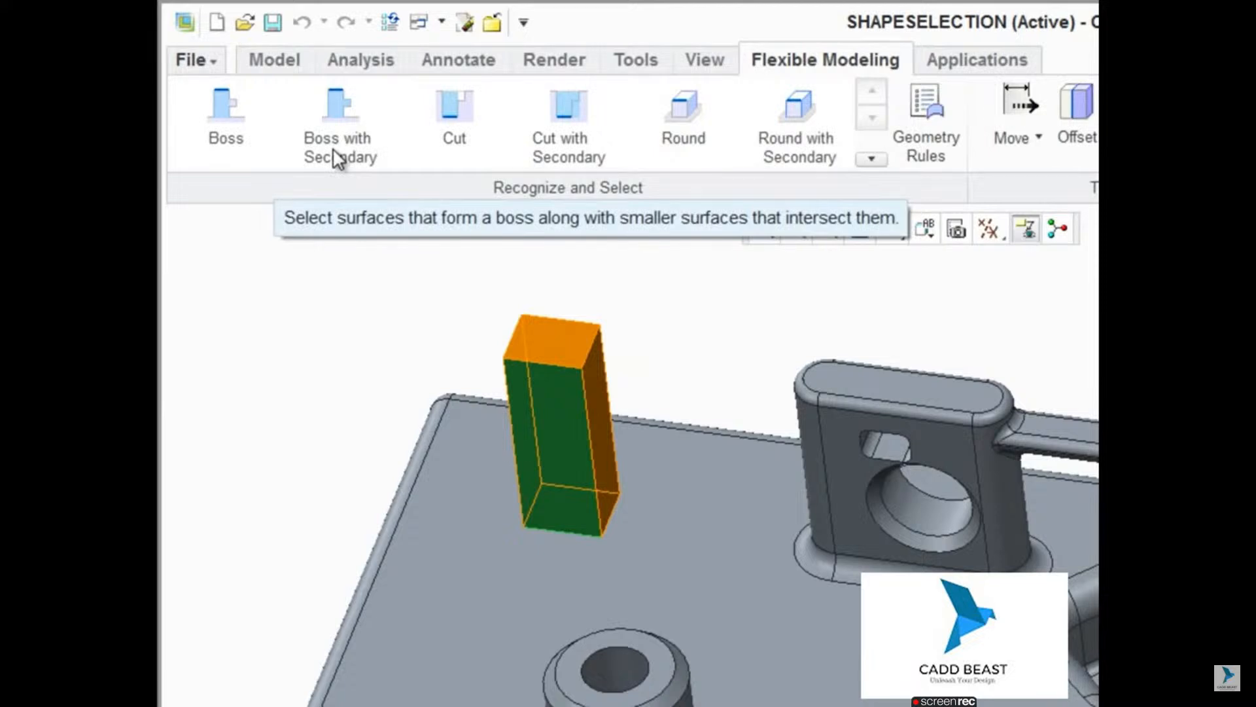
click(682, 329)
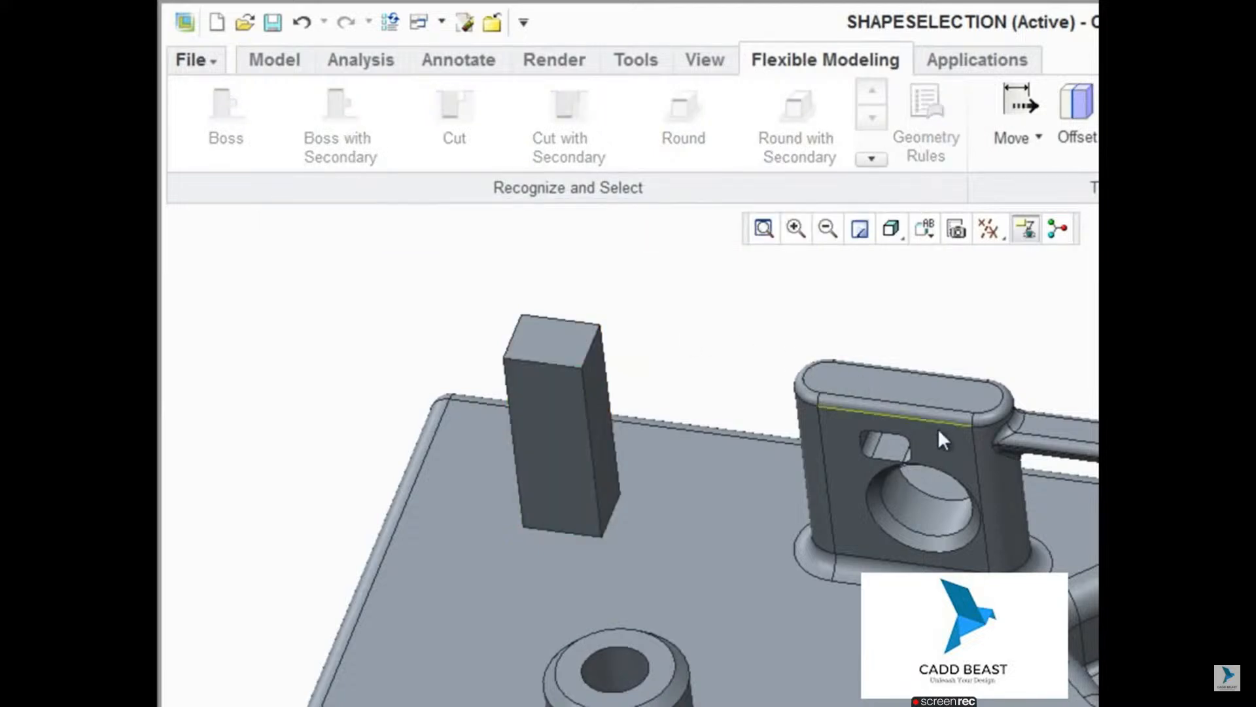
click(948, 441)
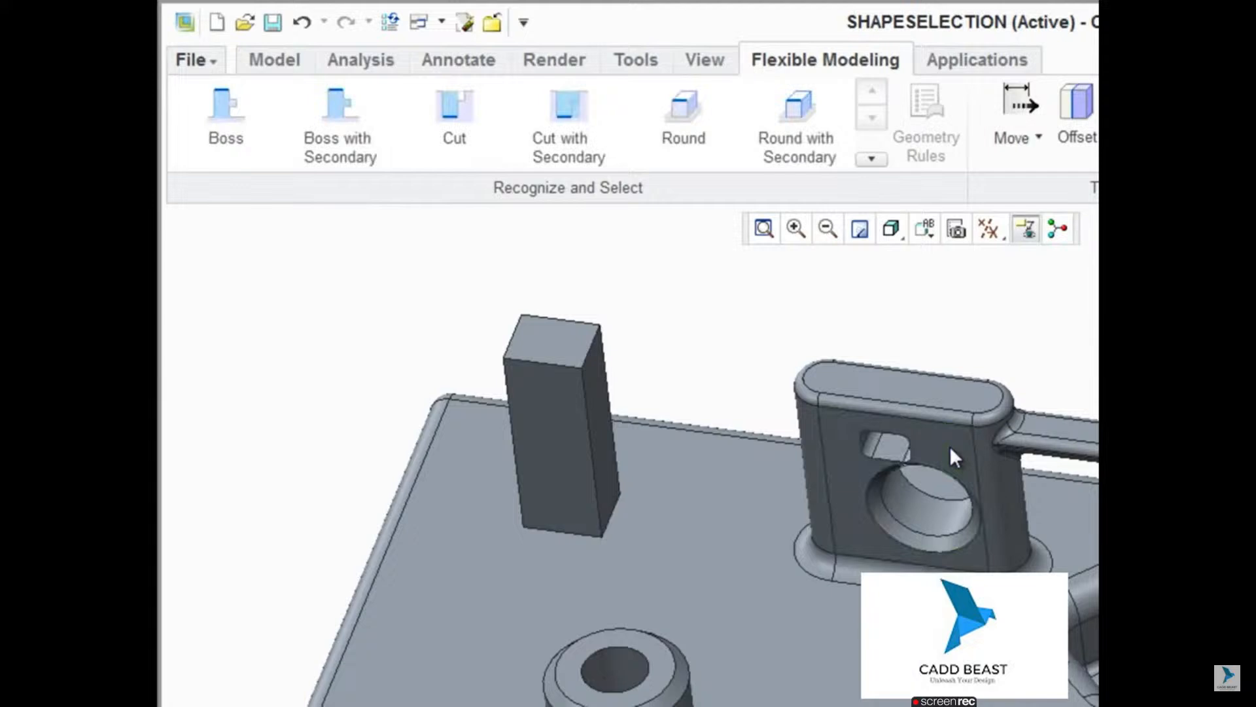
click(949, 445)
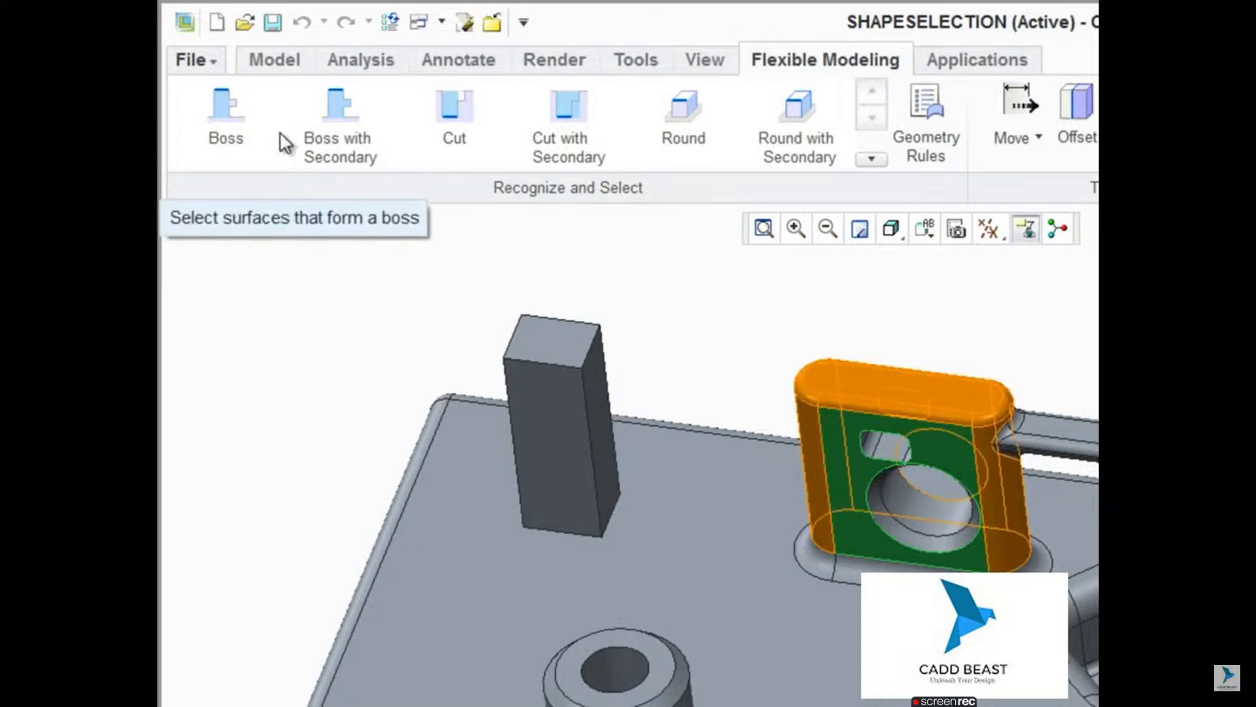
click(343, 141)
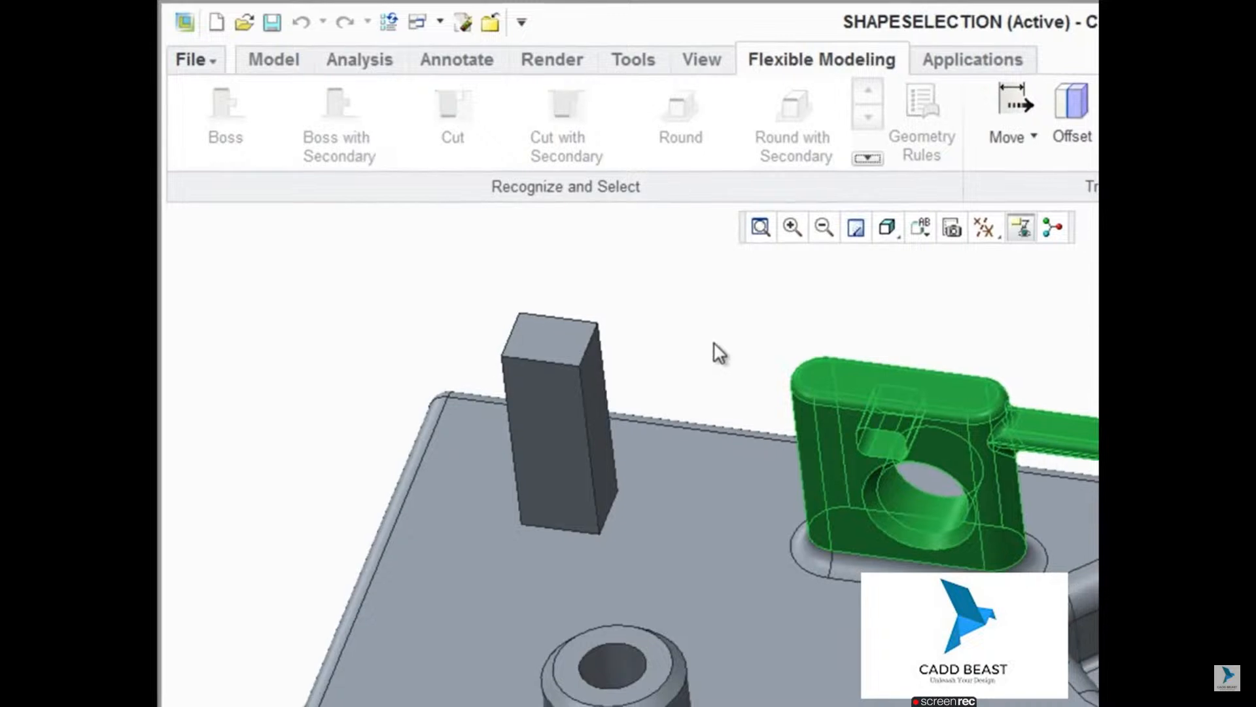
click(714, 344)
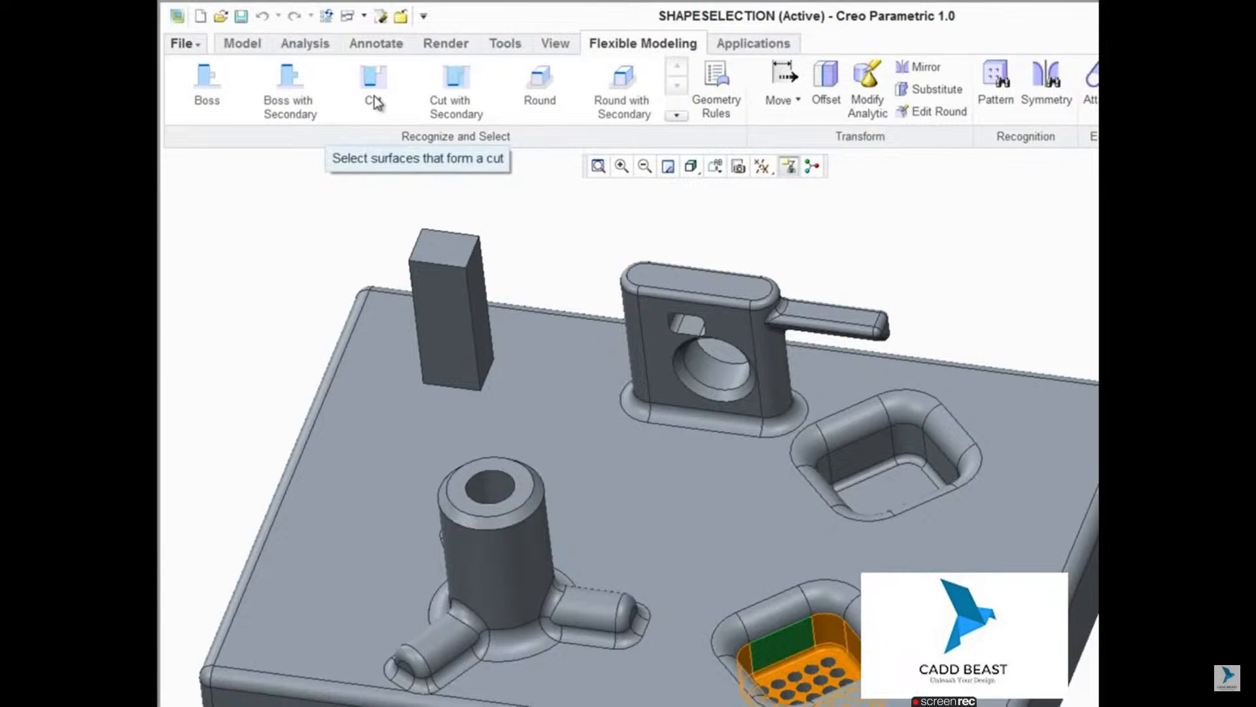
Step: Select the perforated pocket with Cut with Secondary and add its outer shell on the underside using Boss with Secondary
click(374, 98)
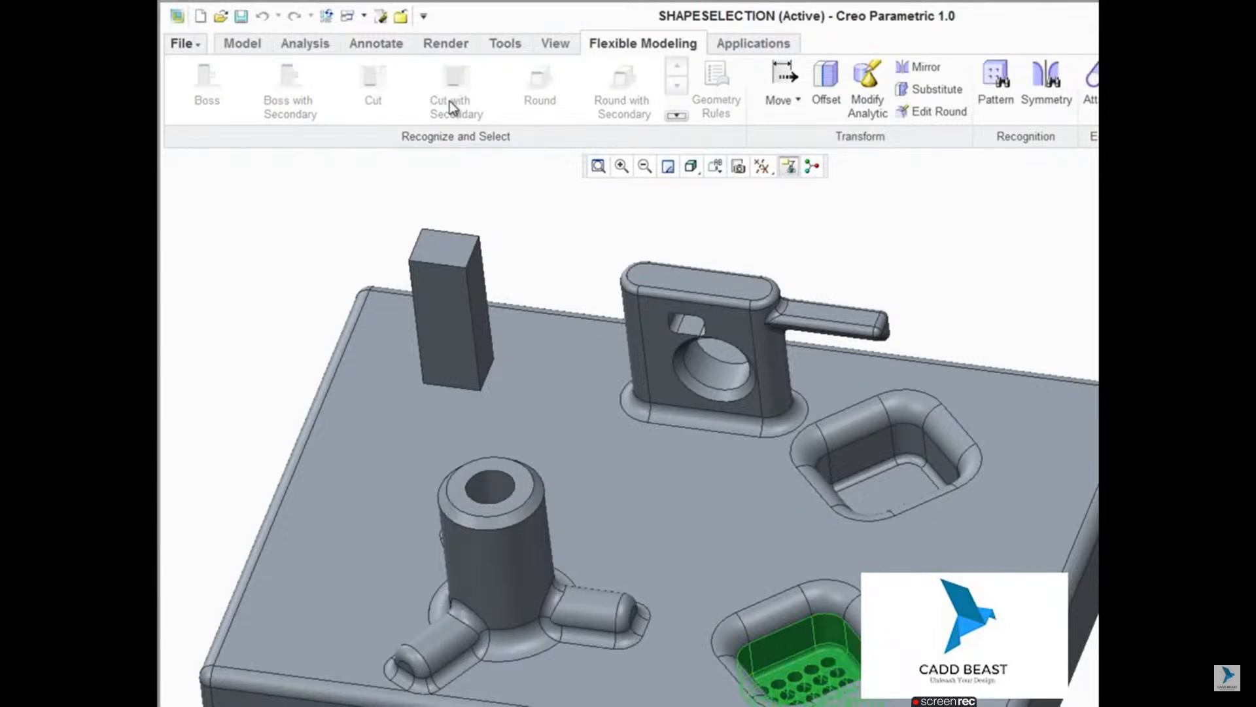
key(ctrl+d)
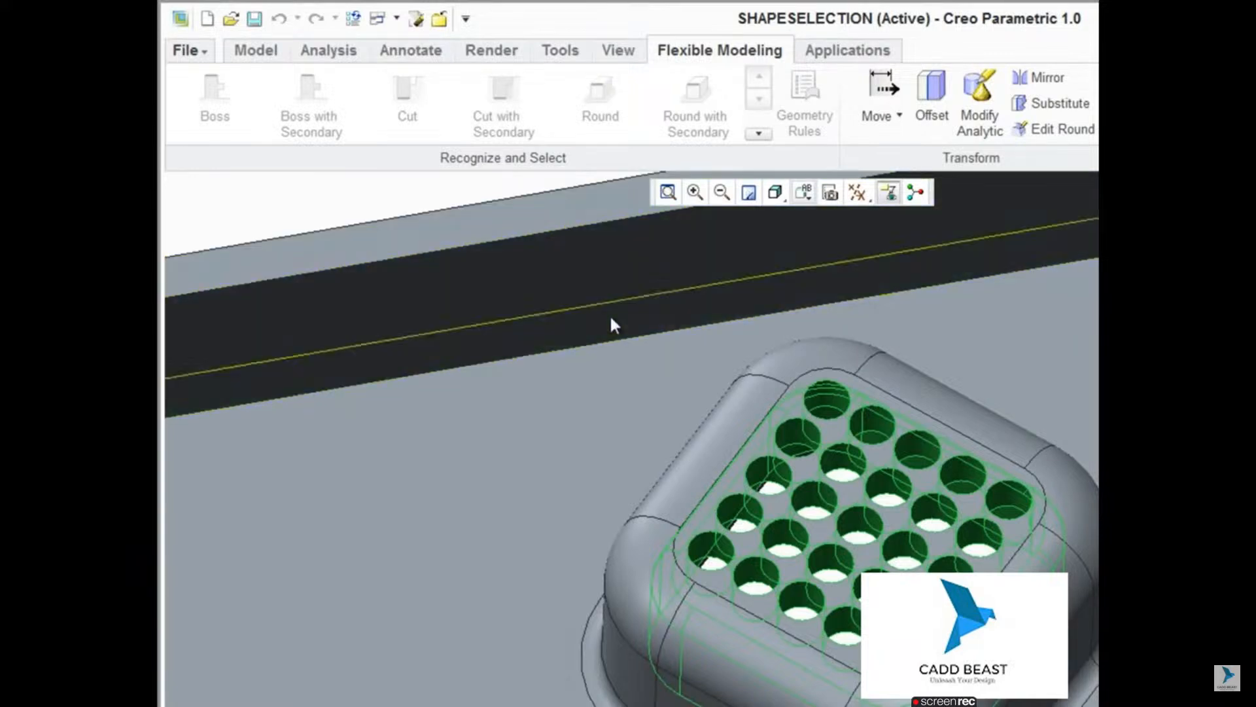
ctrl+click(697, 469)
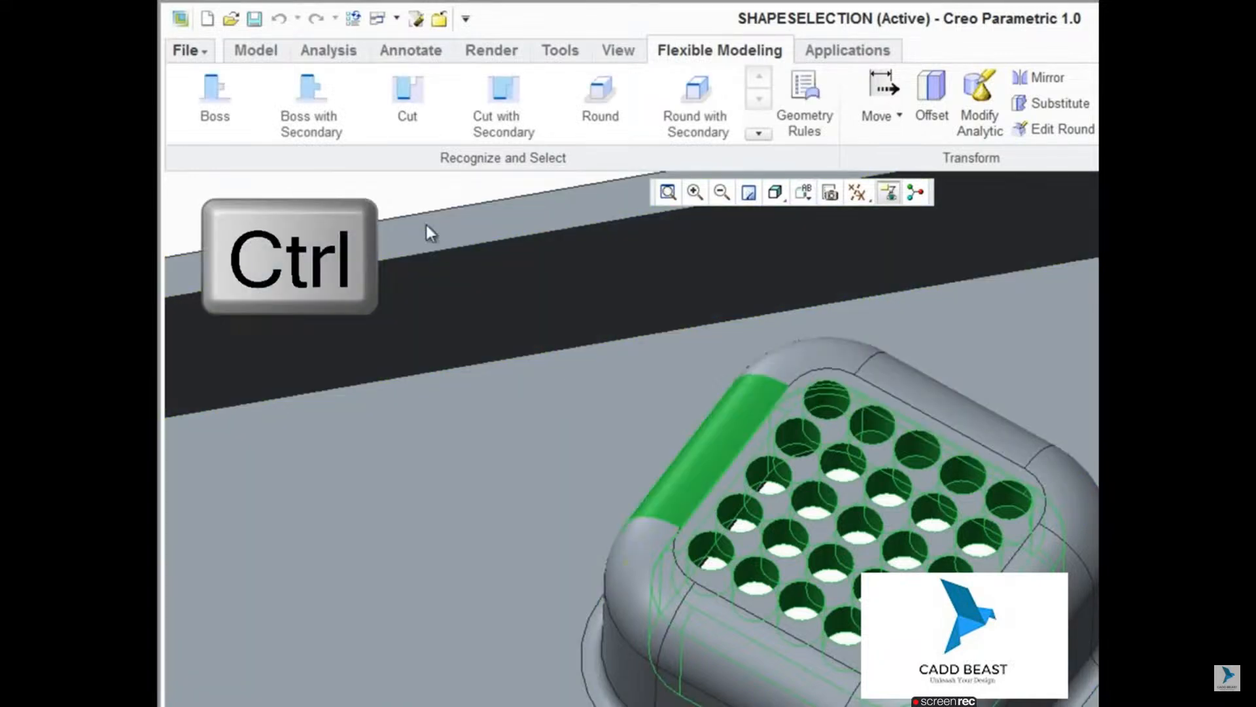
click(327, 131)
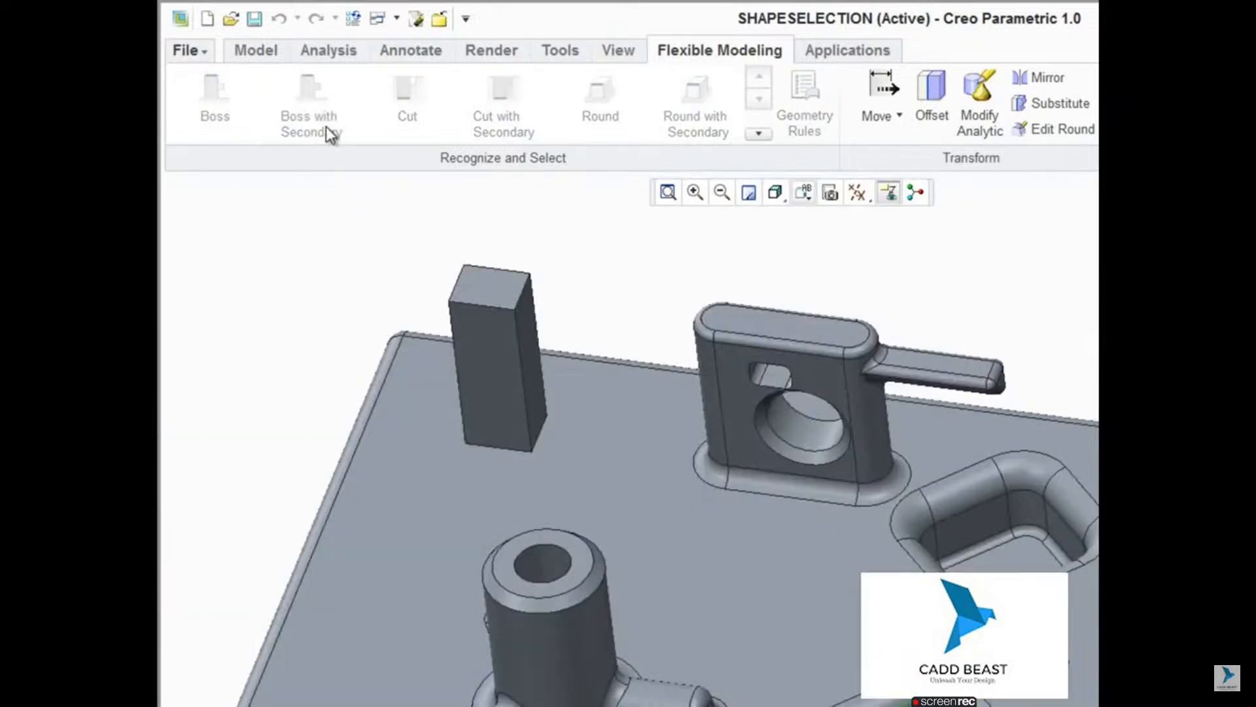
Step: Select the top faces of the column, lug and cylindrical boss, and select the cylindrical boss with its arms using Boss with Secondary
ctrl+click(484, 292)
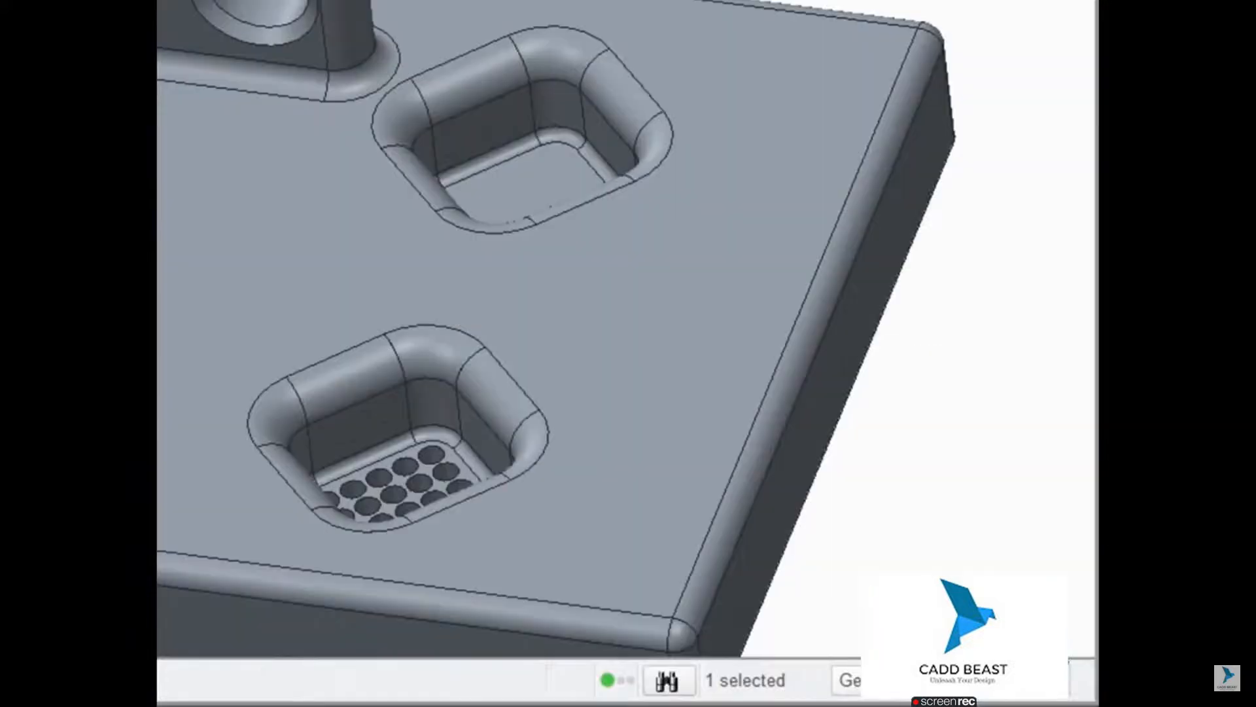
click(849, 680)
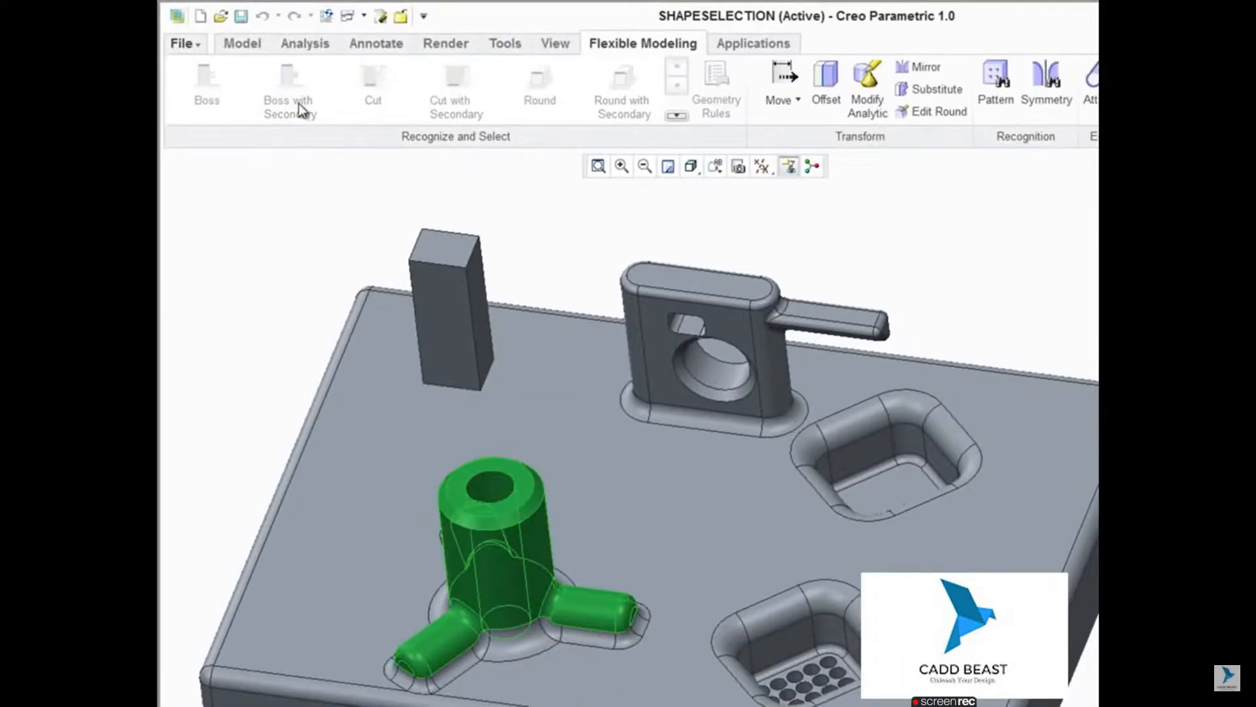
click(290, 233)
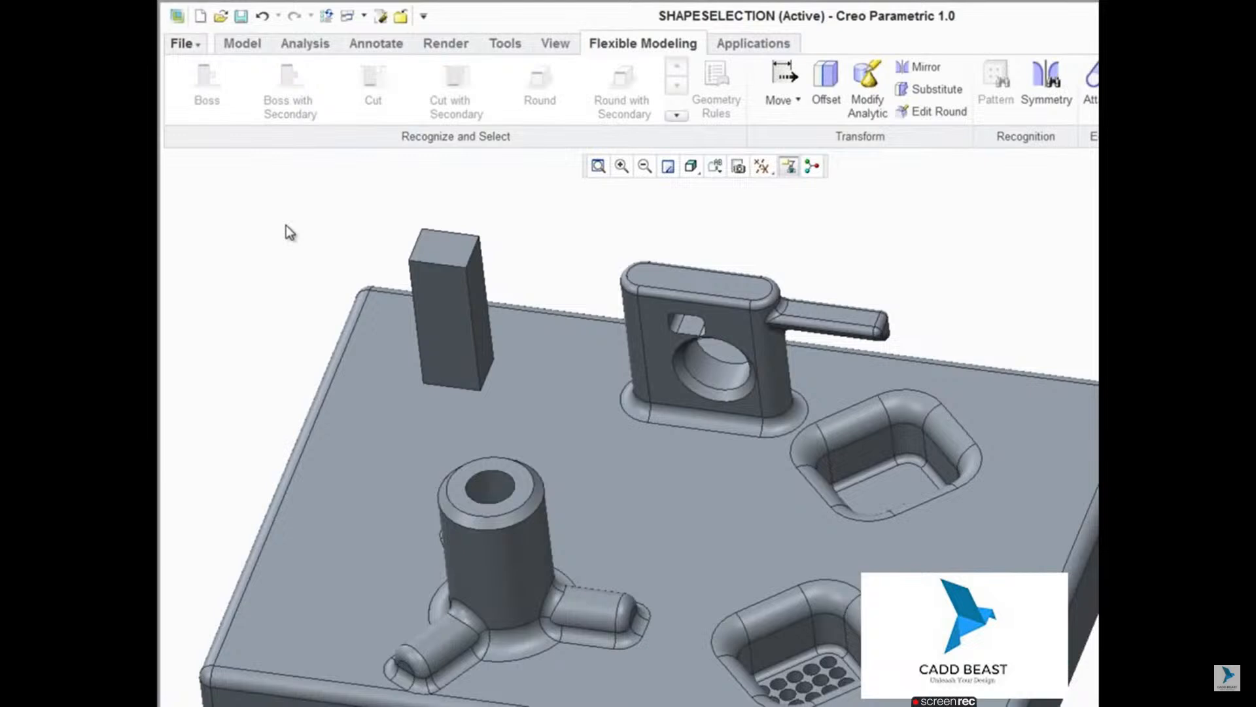
Step: Select the base rounds around both arms of the cylindrical boss using Round with Secondary
click(587, 635)
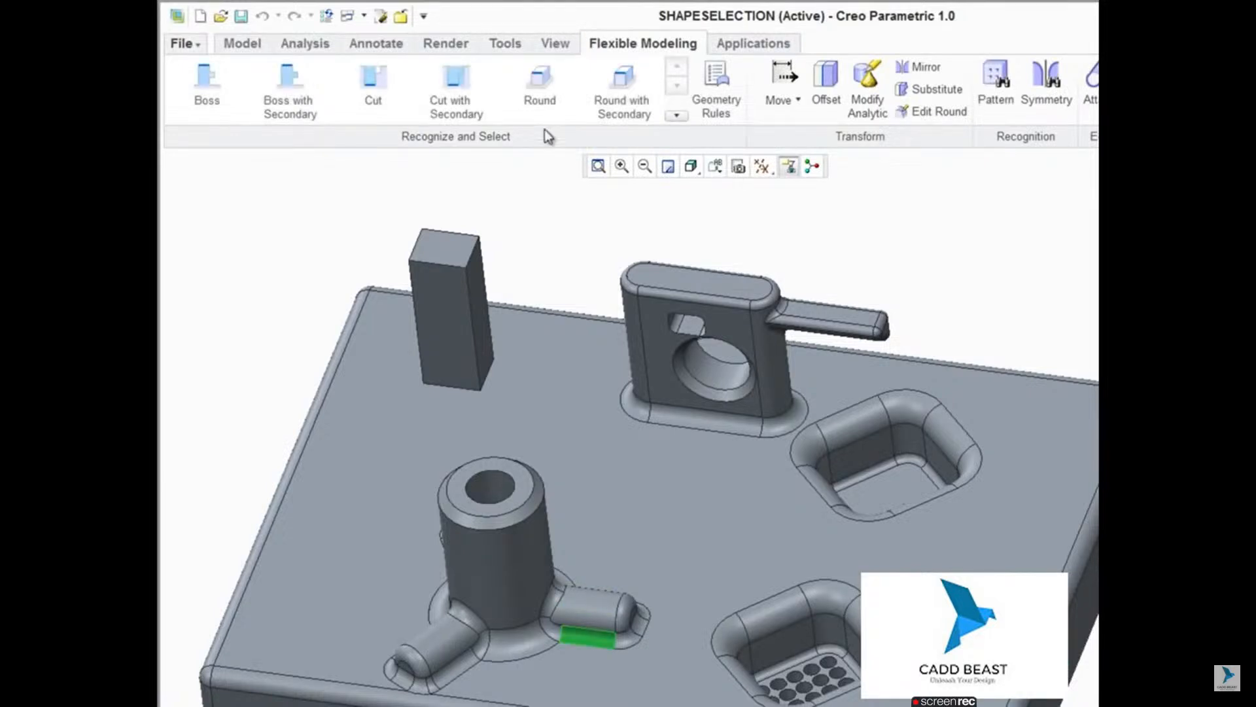
click(625, 107)
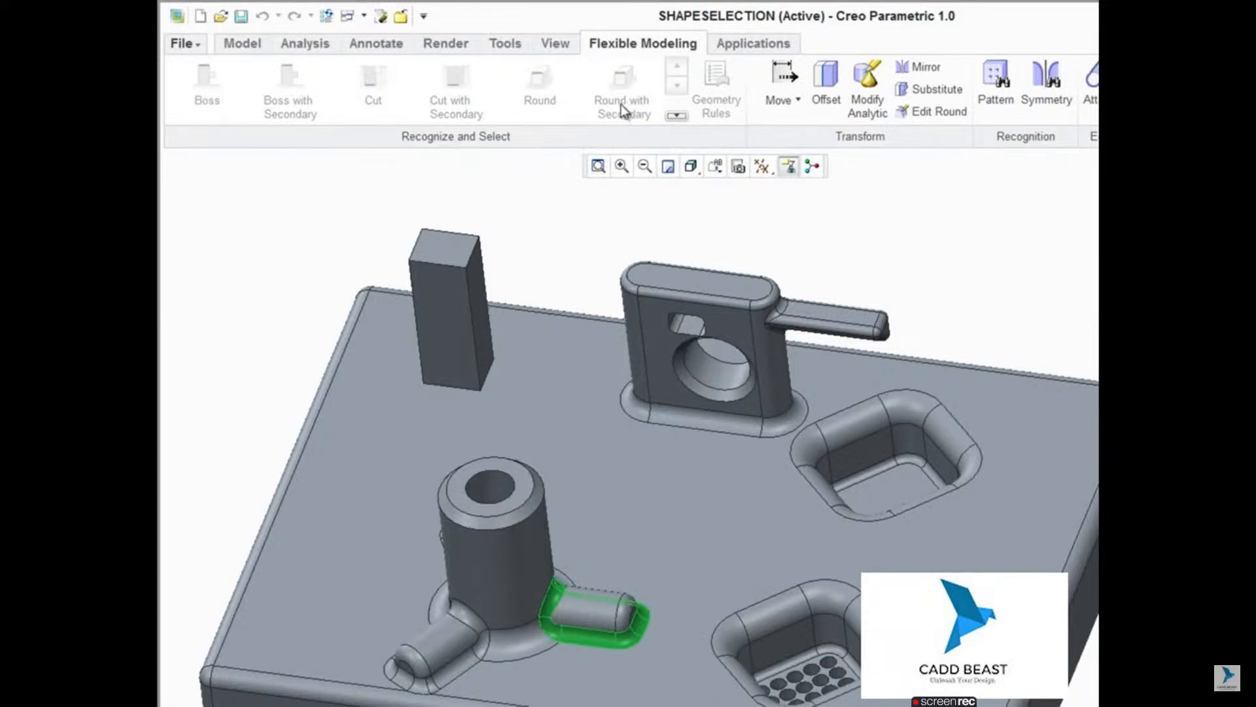
ctrl+click(449, 669)
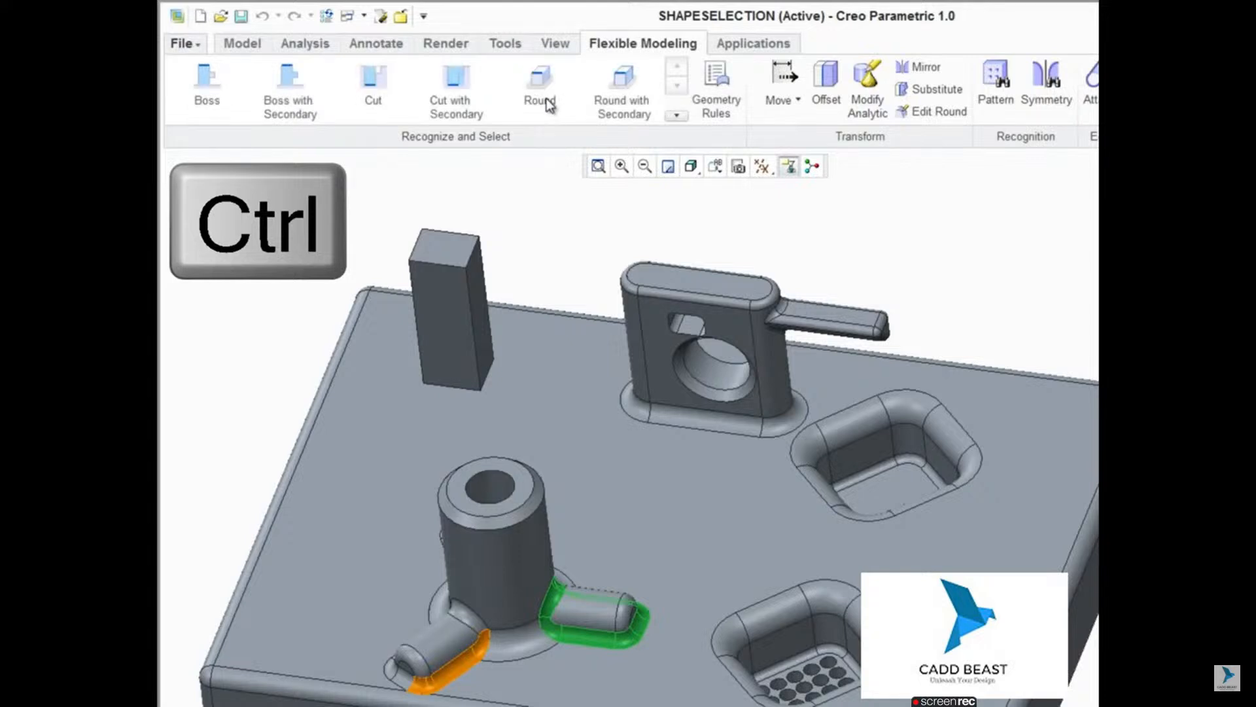
click(613, 96)
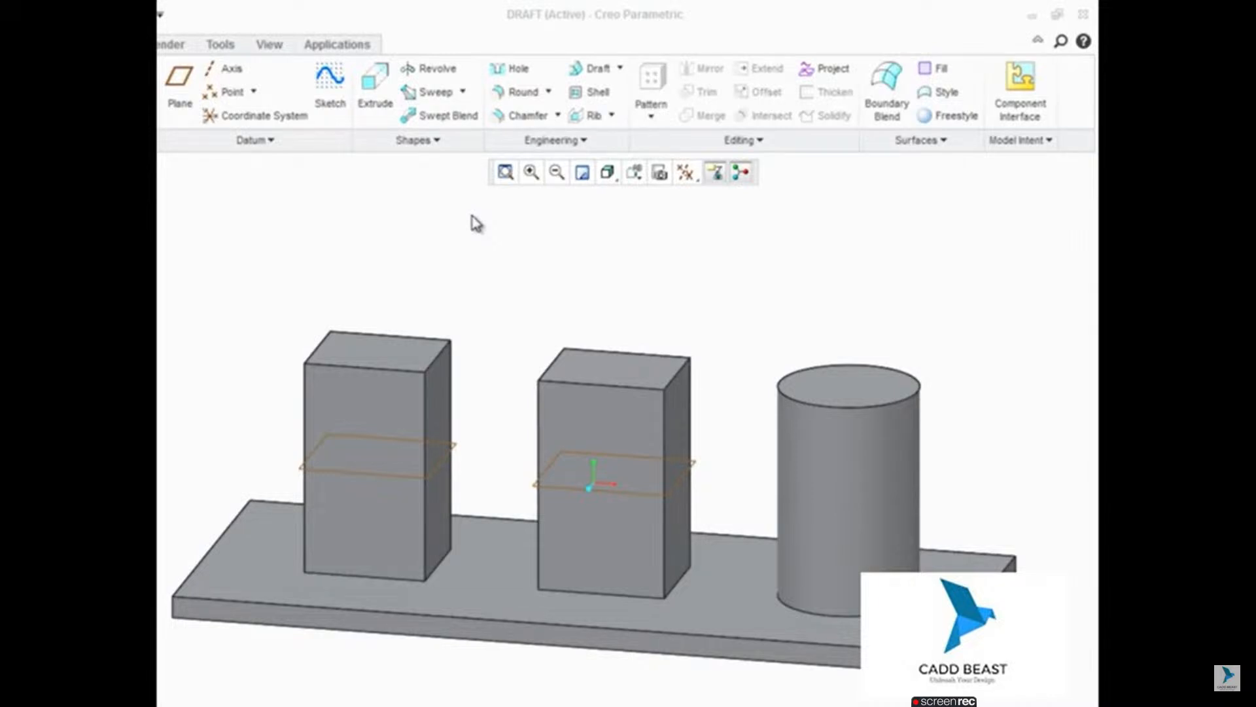
Step: Draft the cylinder's side surface by 8 degrees, using its top face as the draft hinge
mouse_move(957, 561)
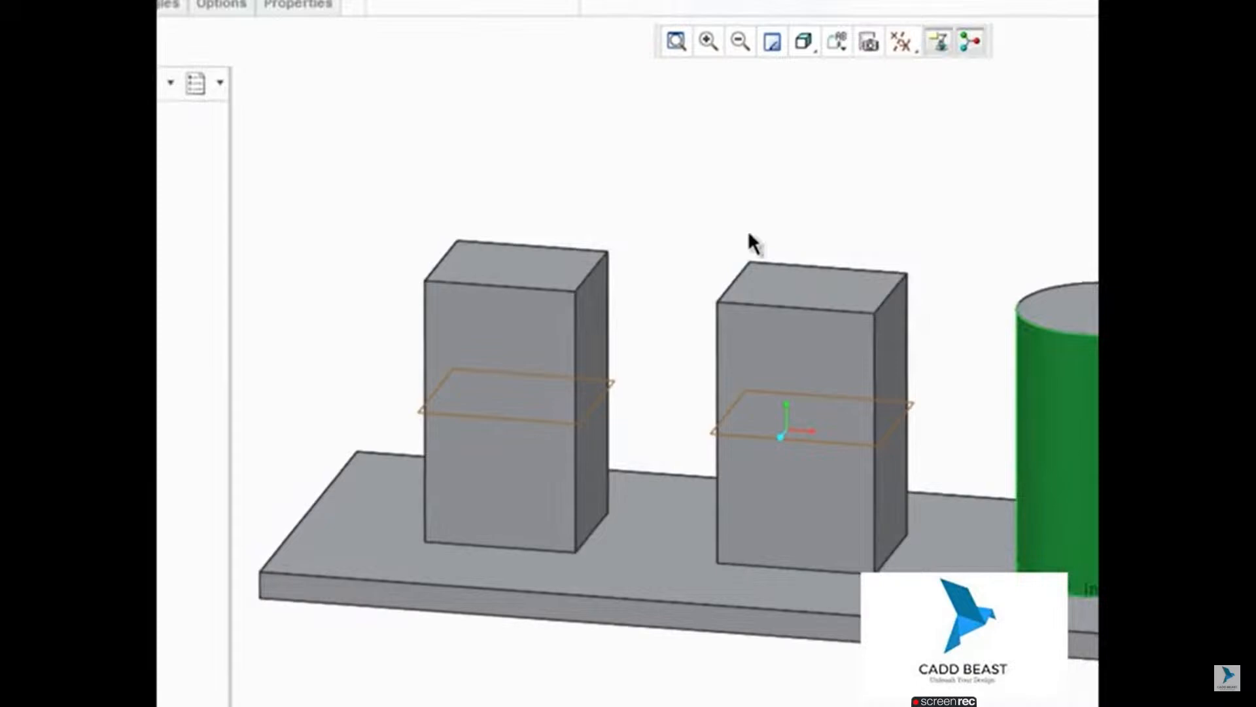
click(292, 21)
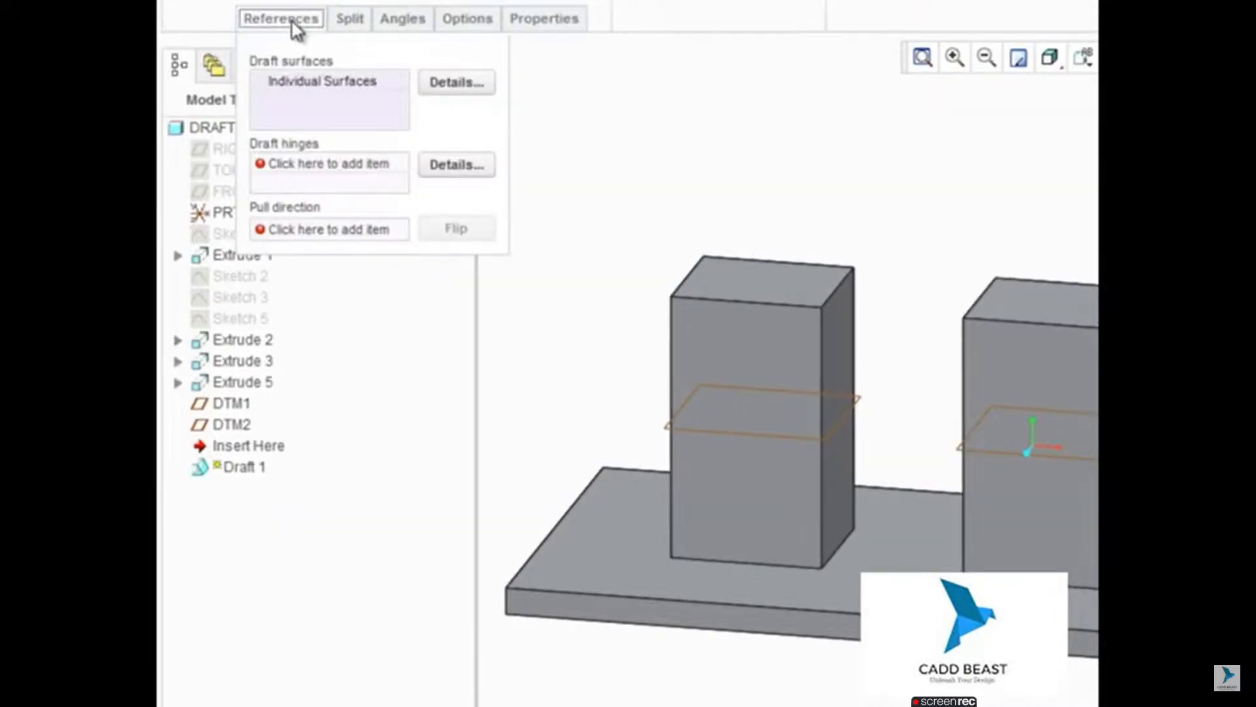
click(341, 164)
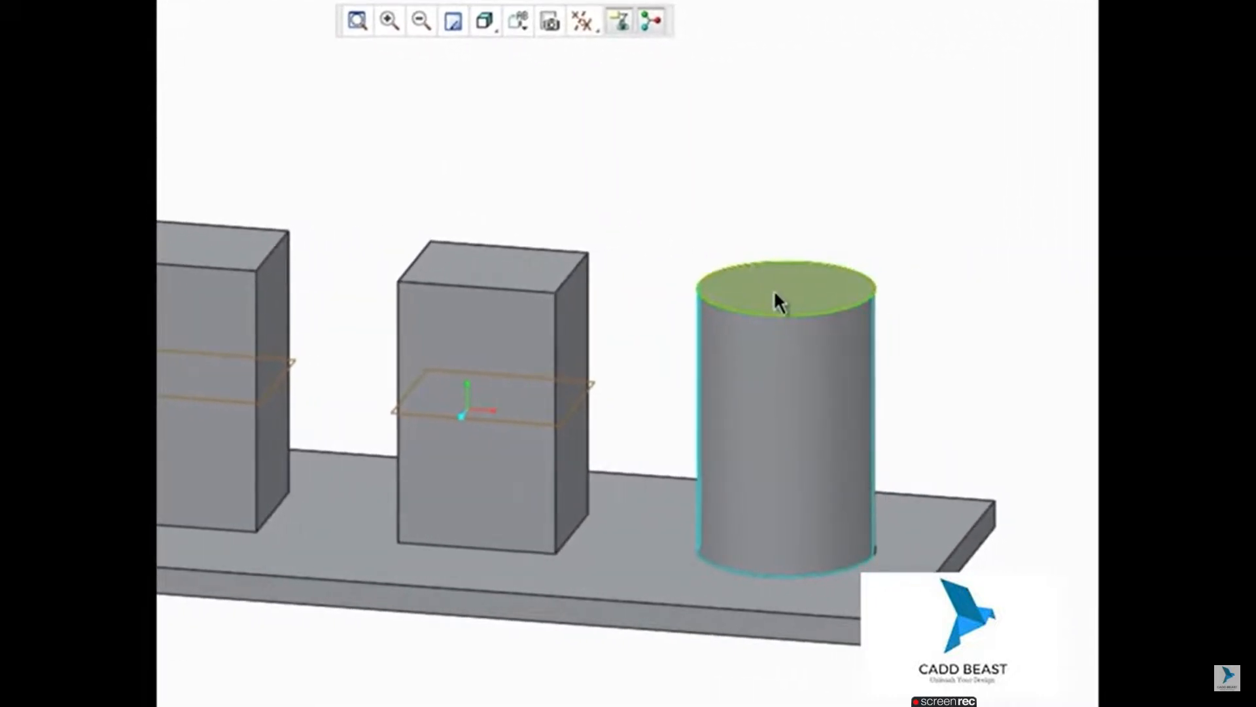
click(774, 291)
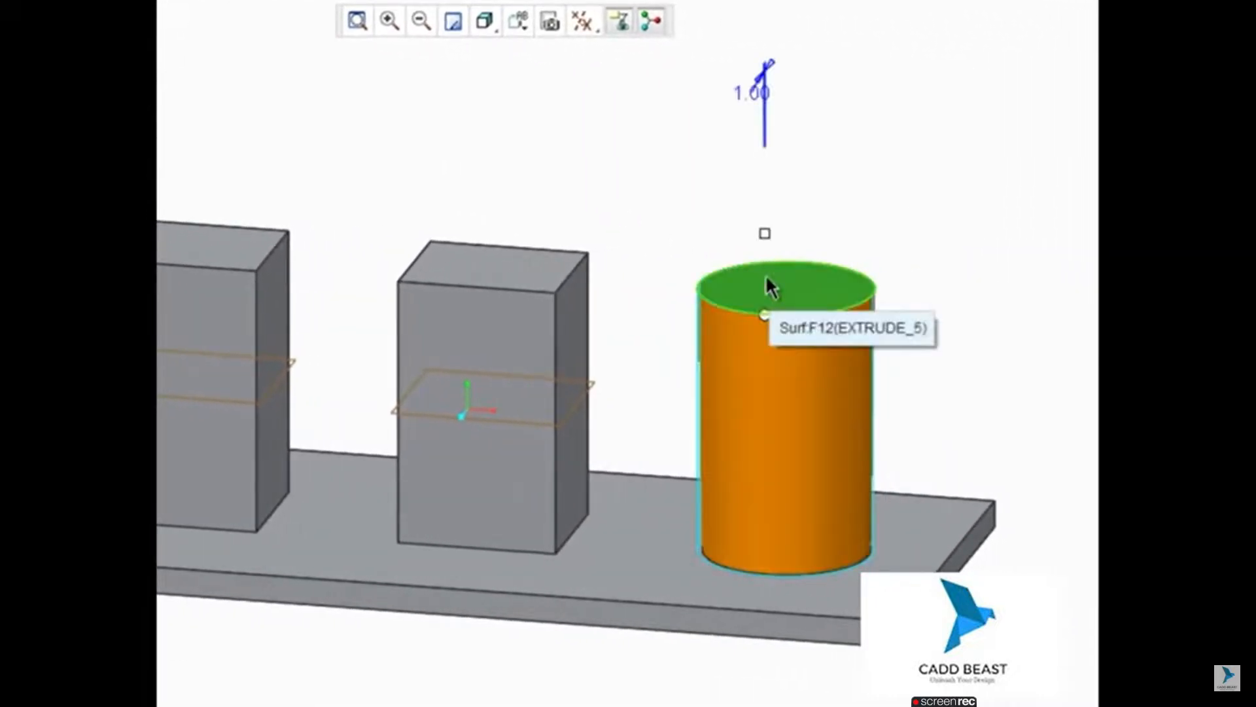
drag(764, 232, 769, 238)
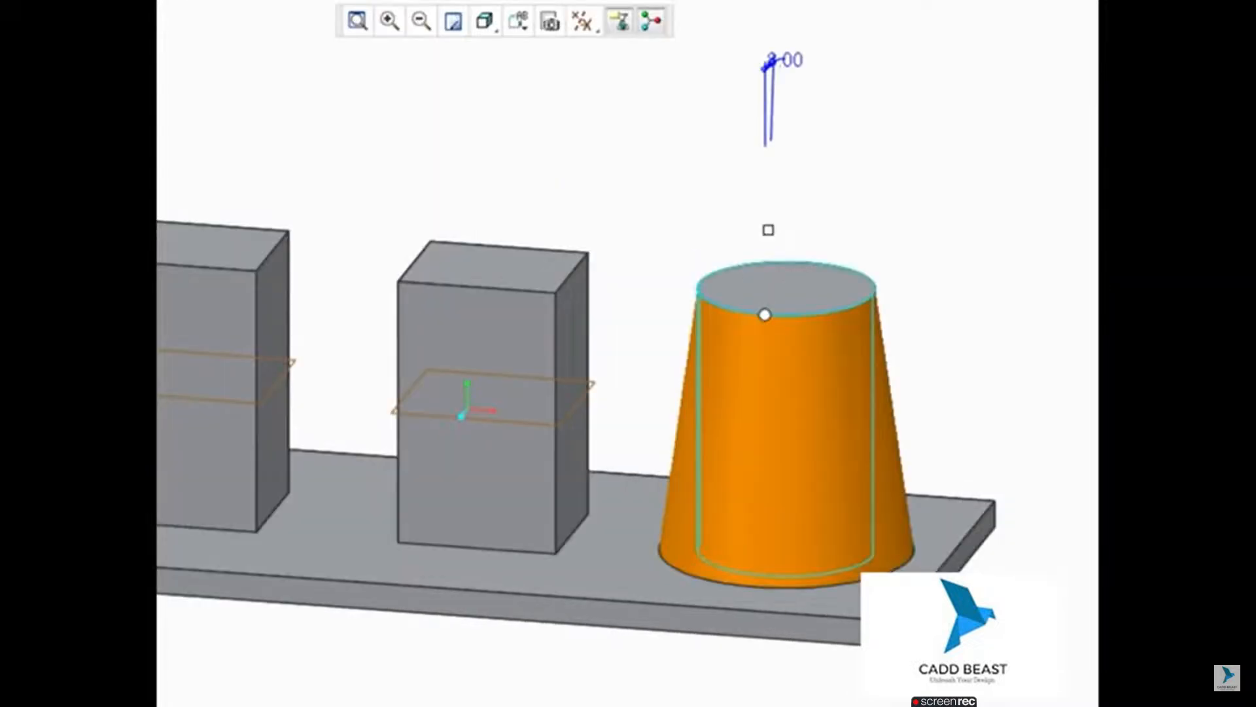
key(Return)
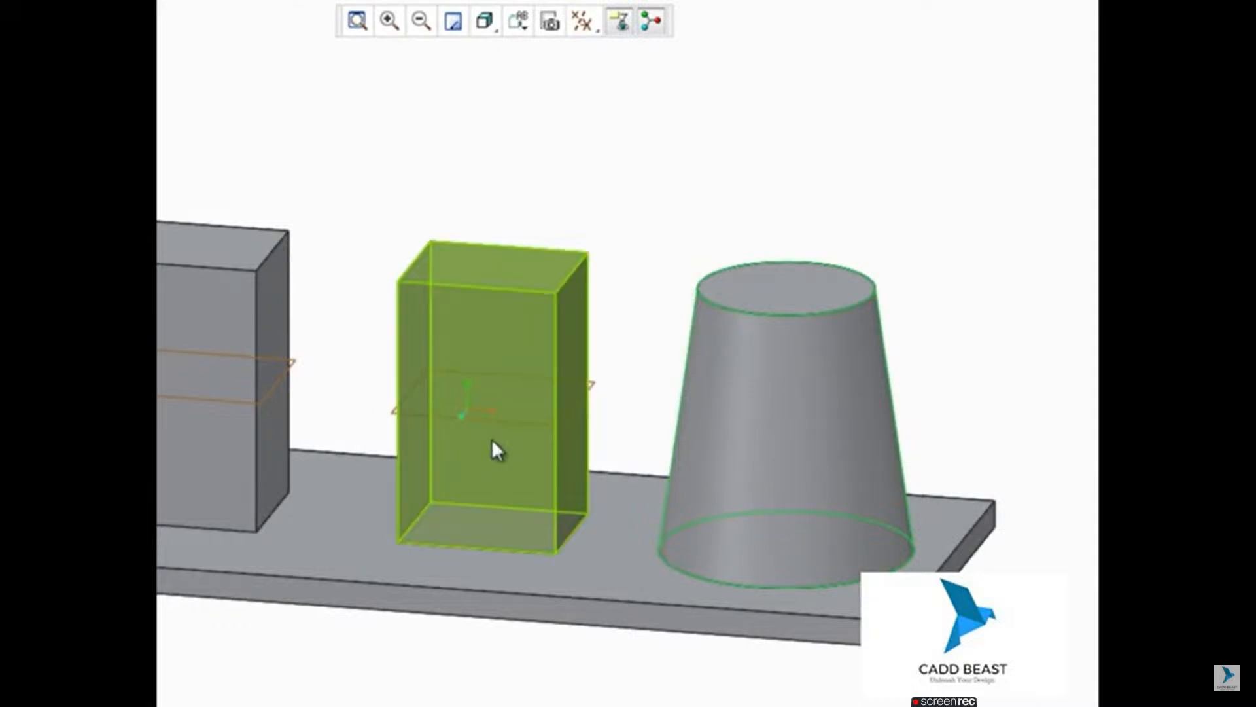
Step: Draft the middle block's side faces as loop surfaces by 16 degrees, using its mid-height datum plane as the draft hinge
scroll(525, 430, up, 4)
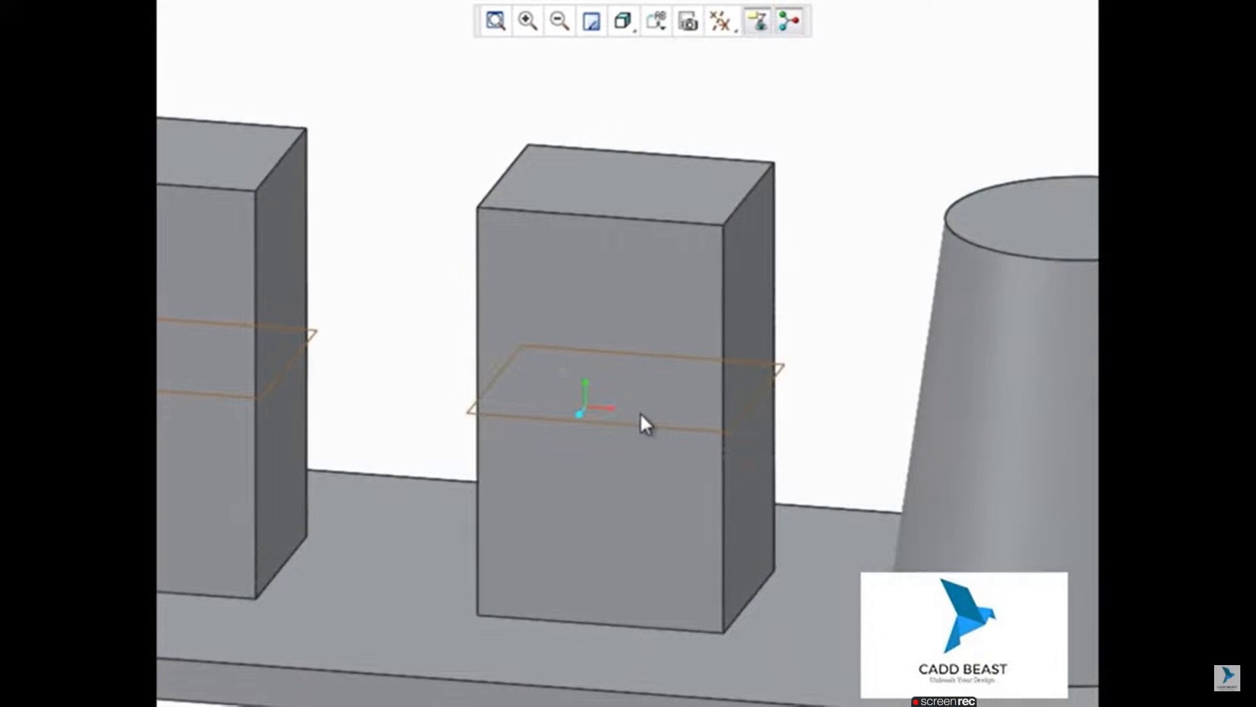
click(595, 173)
shift+click(526, 142)
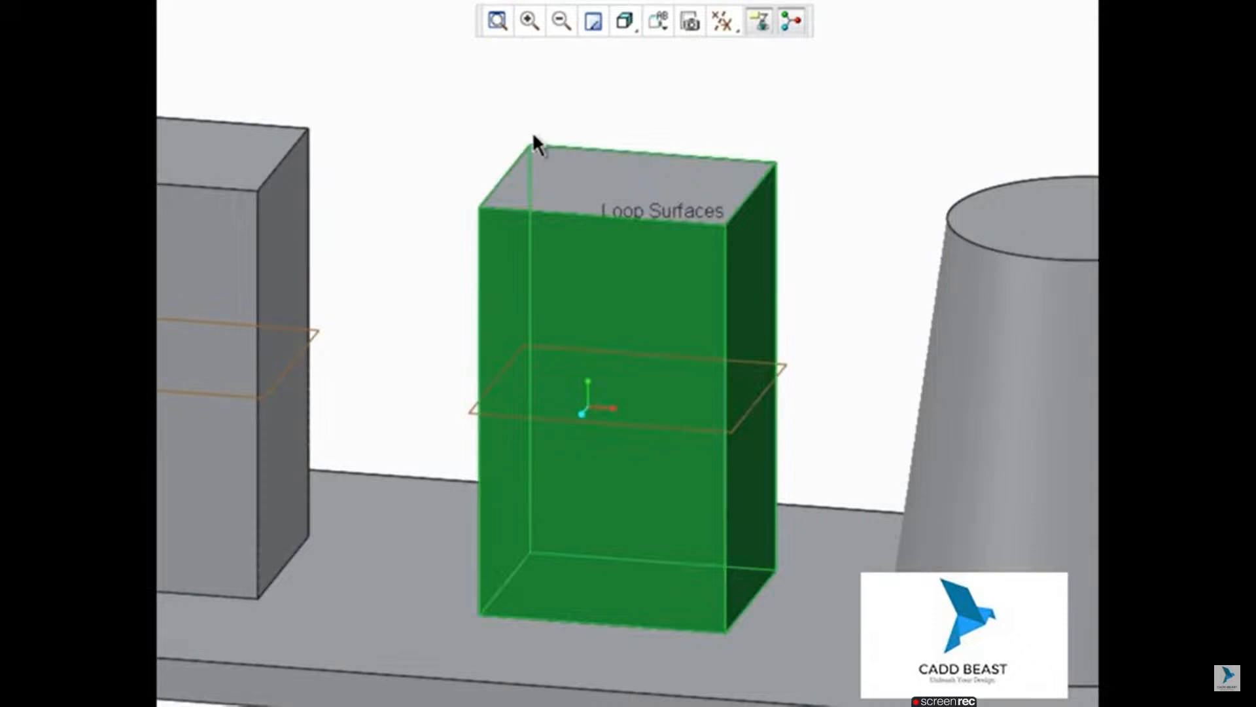
right_click(792, 356)
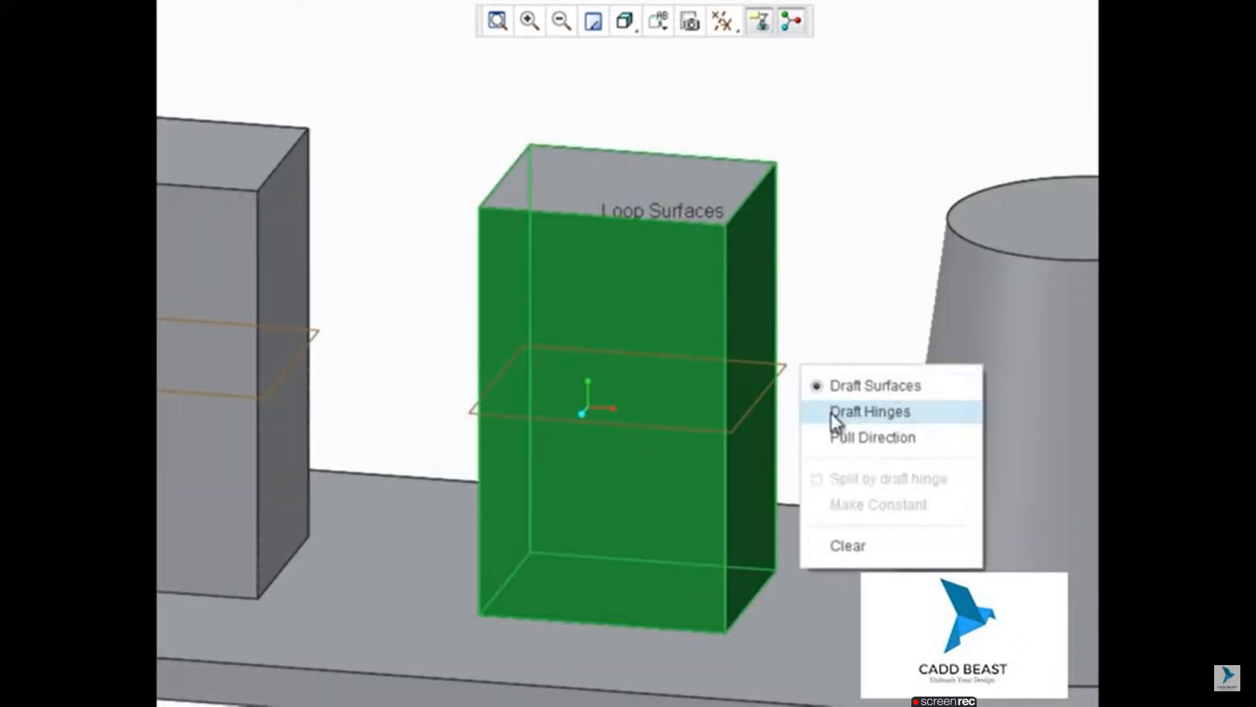
click(831, 412)
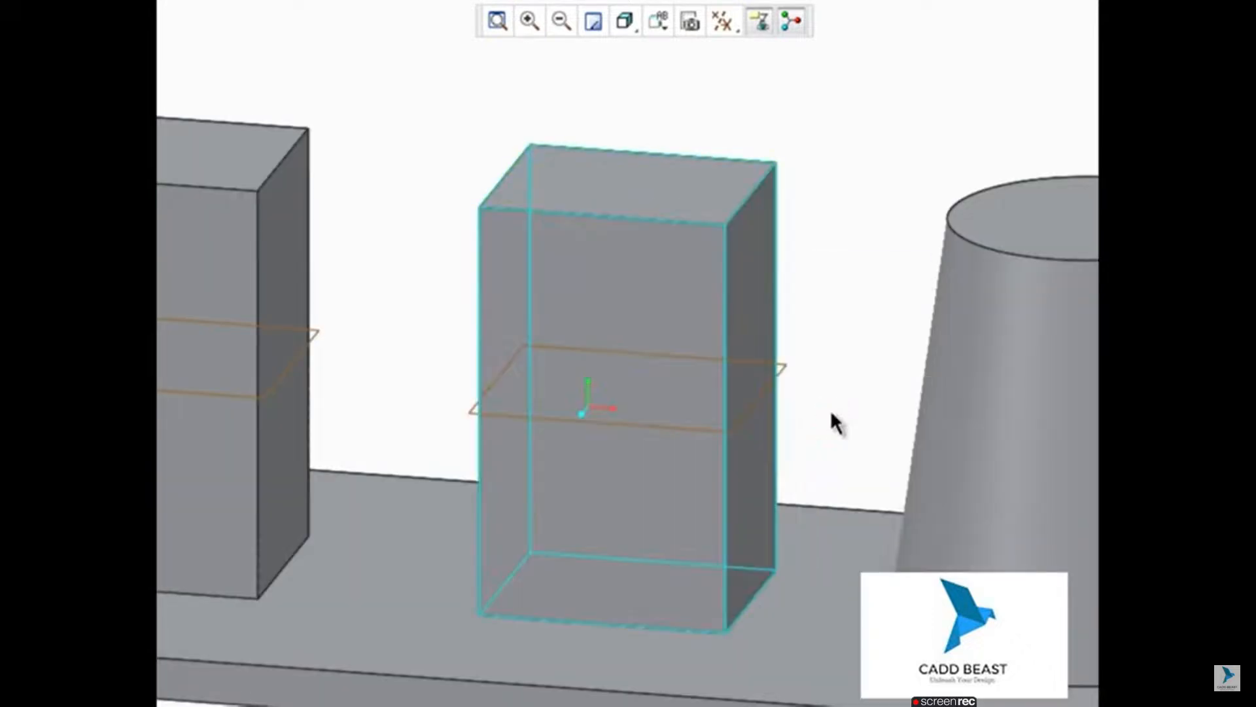
click(788, 363)
mouse_move(601, 343)
mouse_down()
mouse_move(613, 338)
mouse_move(597, 406)
mouse_move(608, 362)
mouse_up()
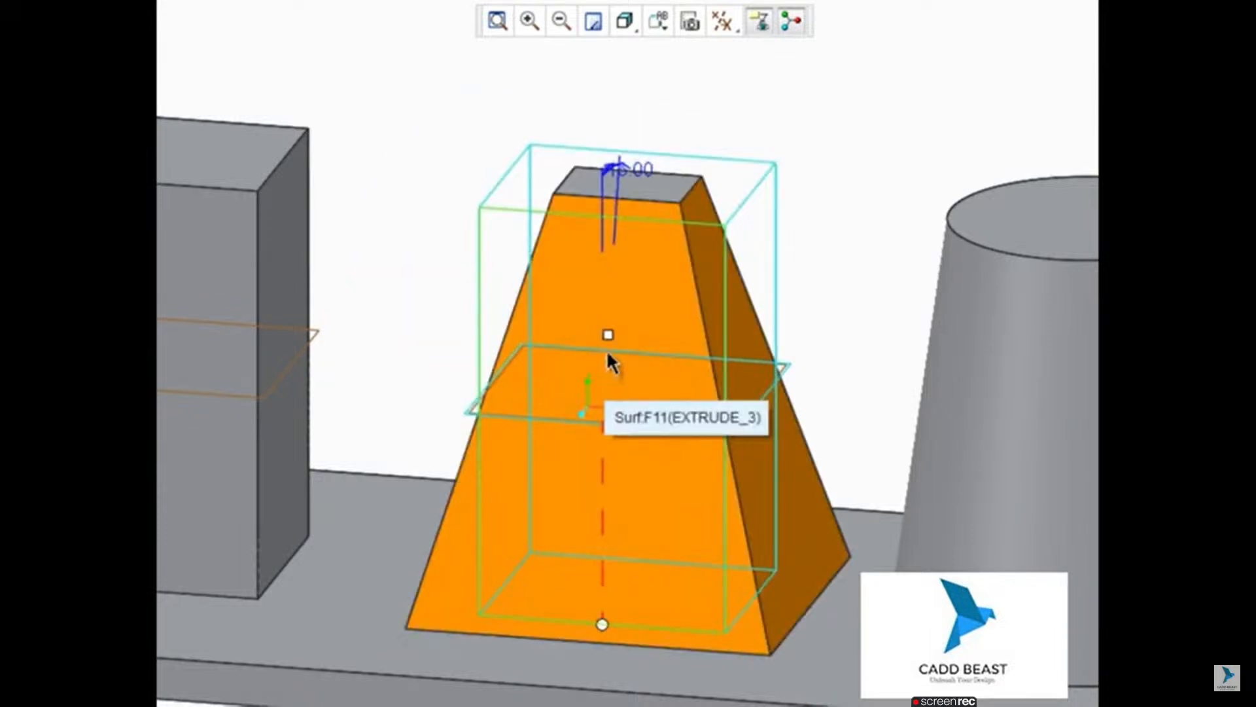
middle_click(621, 121)
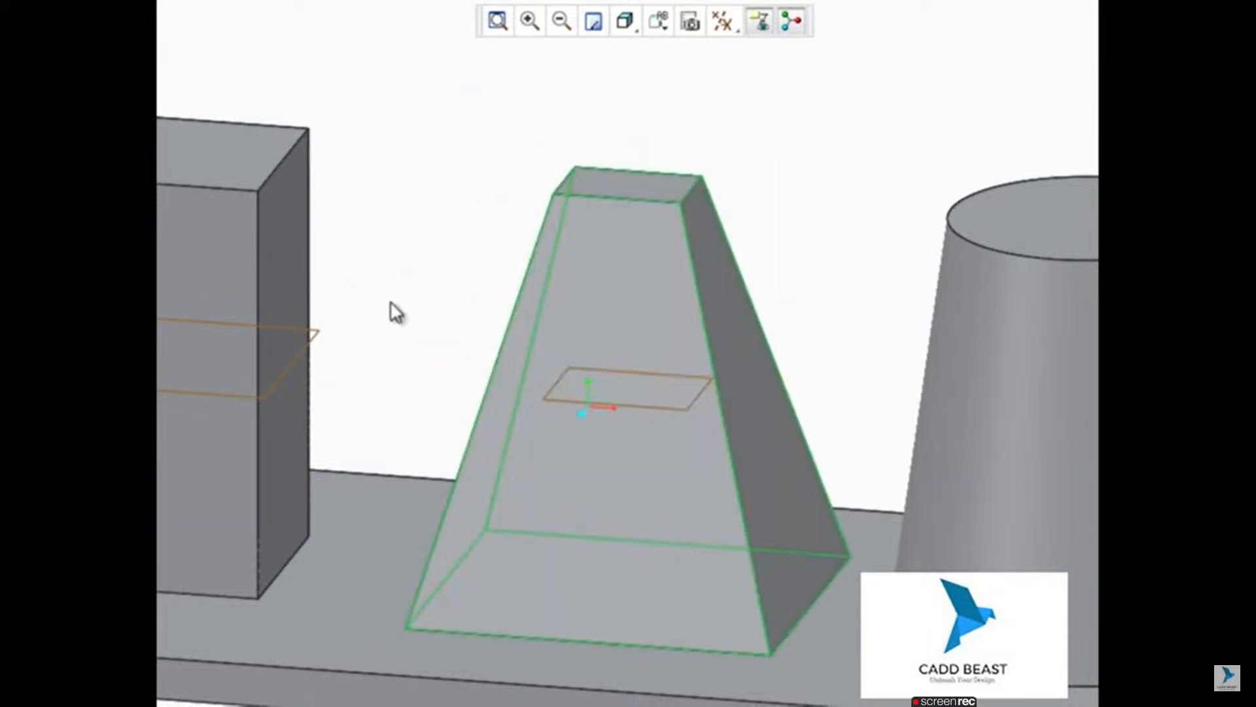
Step: Draft the left block's side faces by 5 degrees, using the base plate's top face as the draft hinge
shift+middle_drag(396, 312, 742, 354)
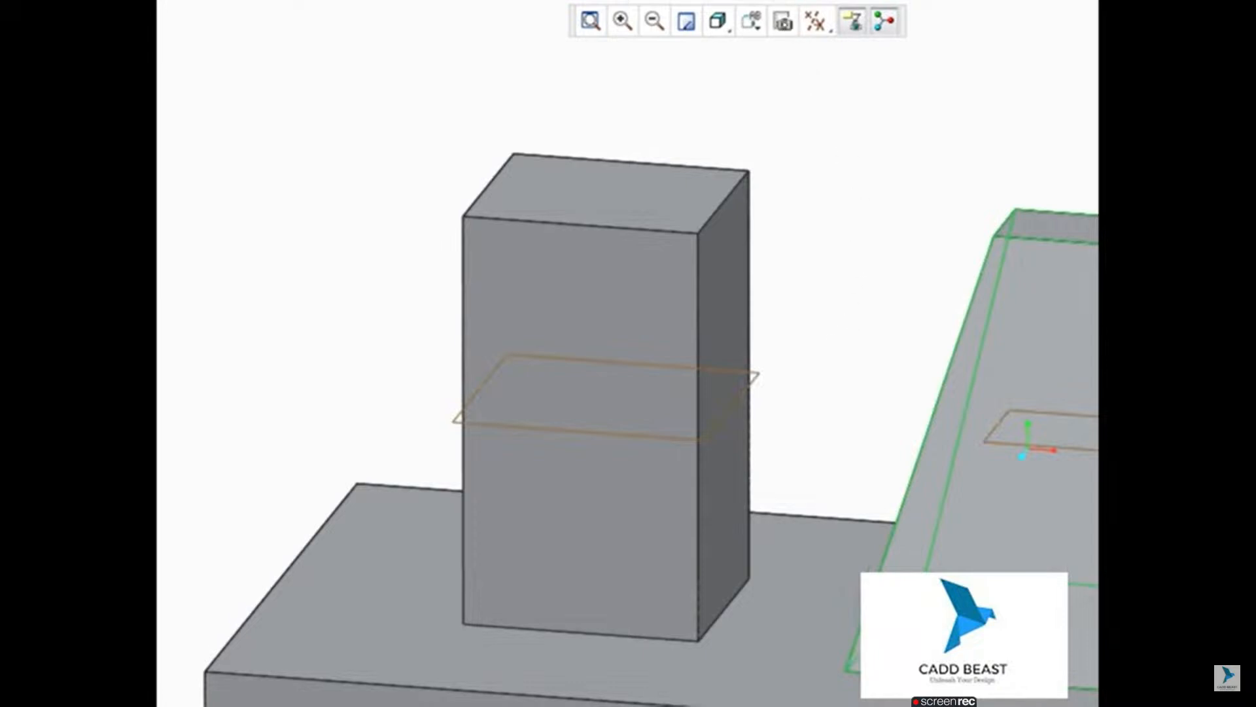
click(600, 148)
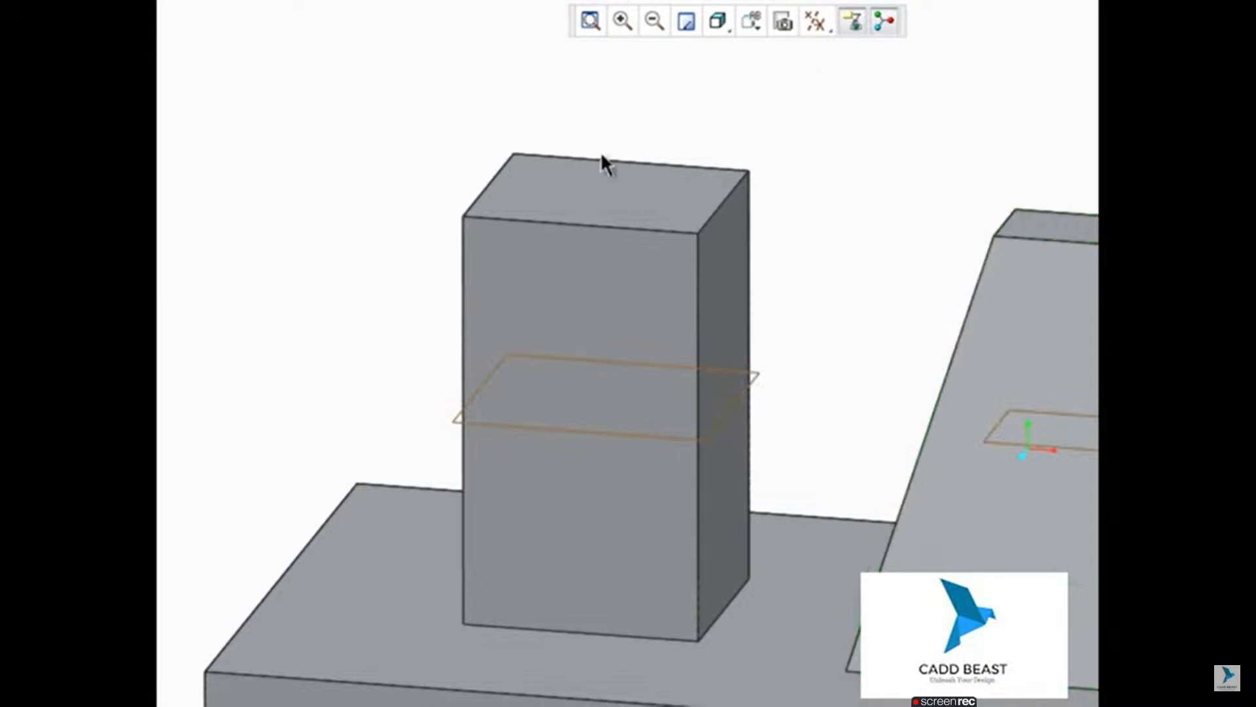
click(603, 222)
shift+click(601, 226)
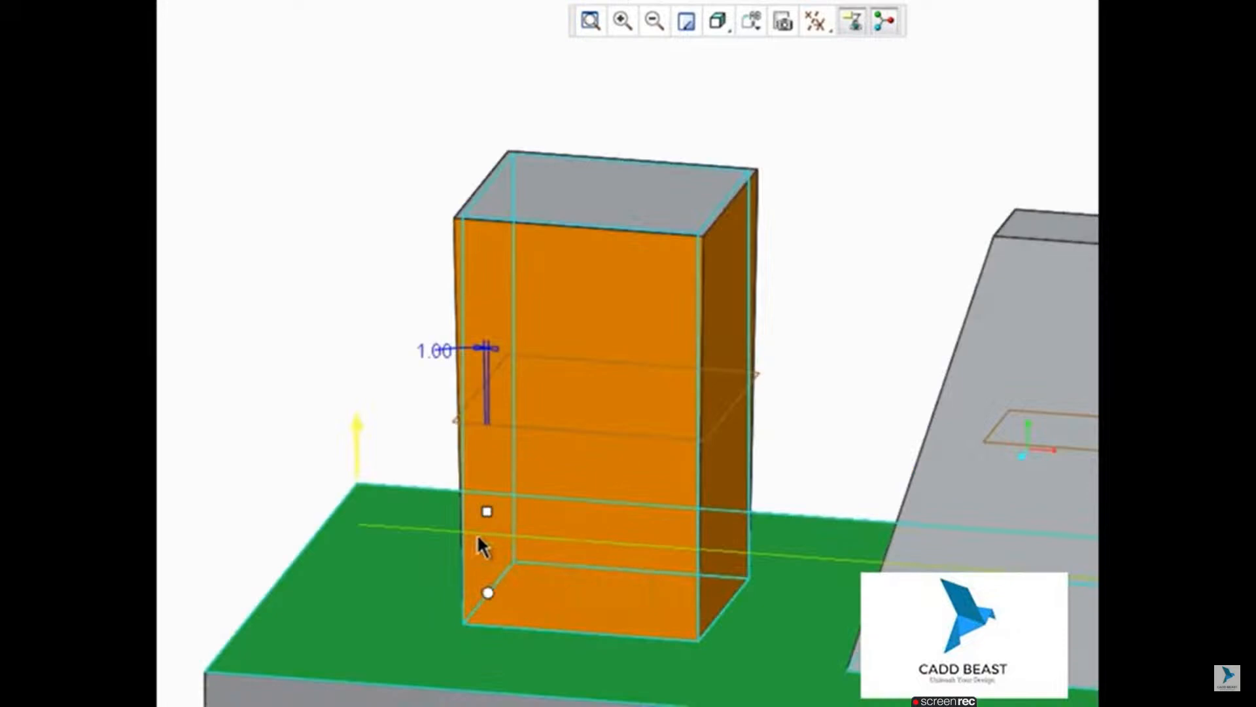
click(488, 517)
mouse_move(488, 514)
mouse_down()
mouse_move(468, 514)
mouse_move(491, 489)
mouse_up()
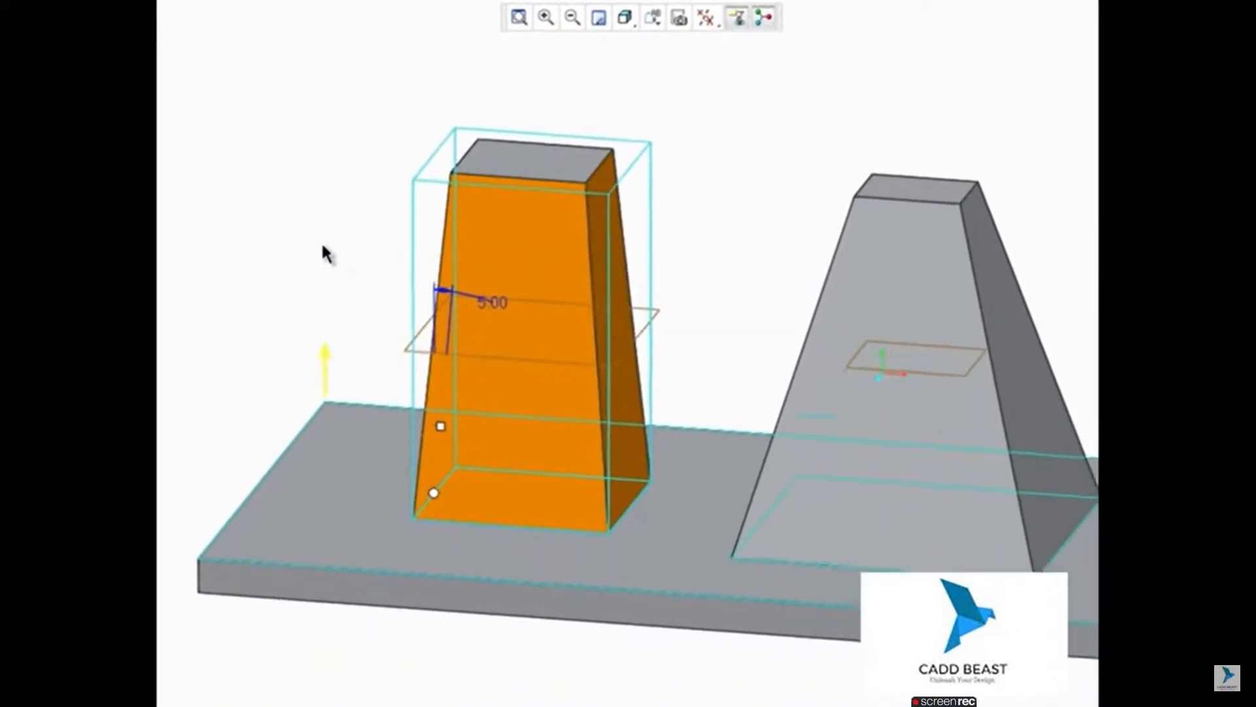
middle_click(322, 246)
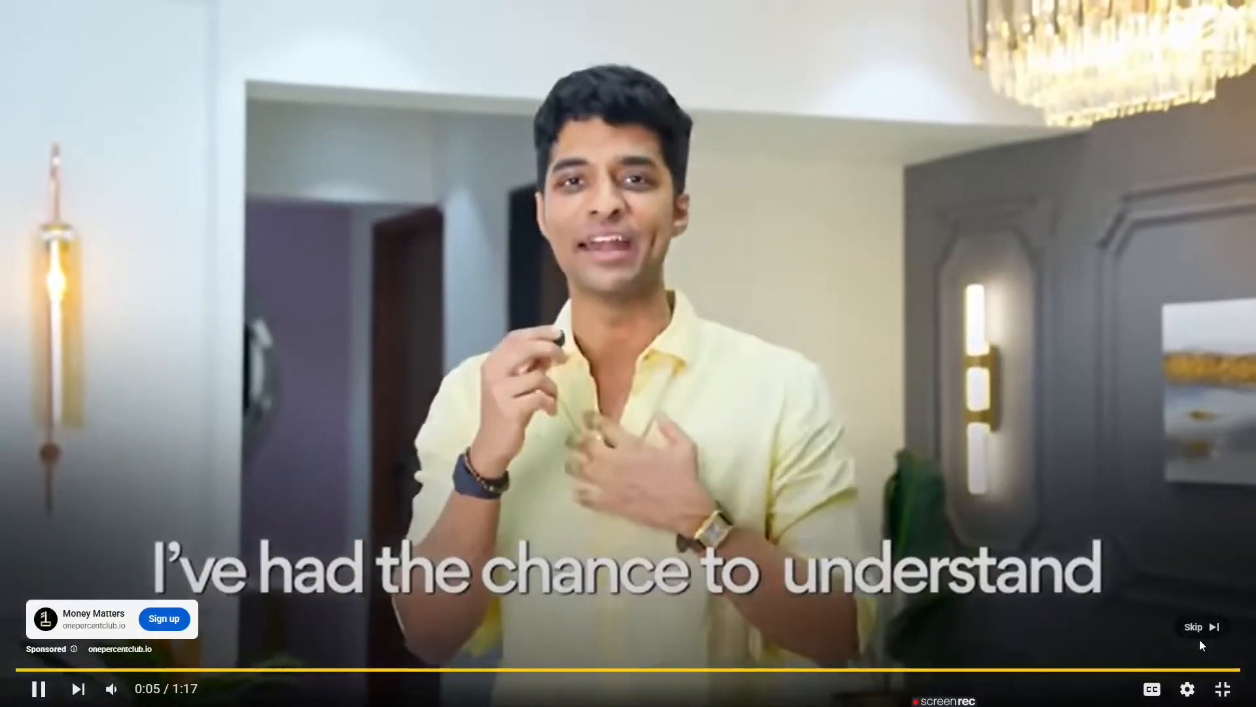
click(1199, 632)
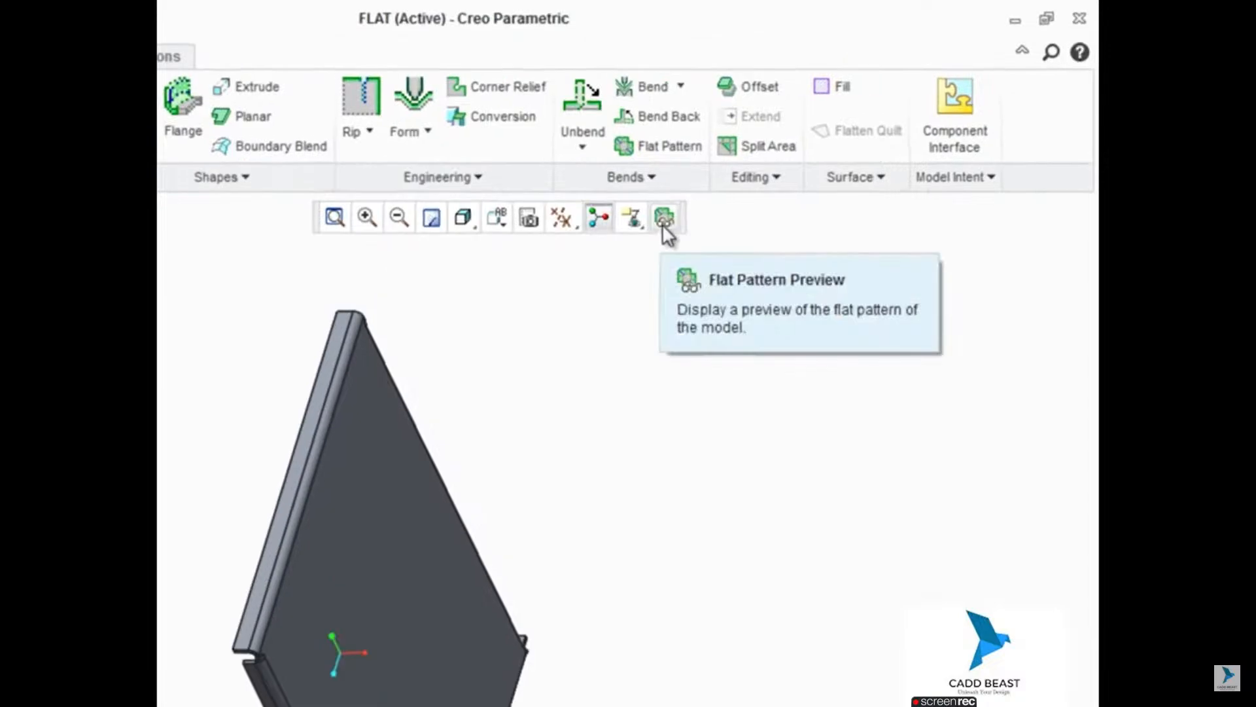
Step: Preview the sheet metal part's flat pattern with its overall bounding dimensions displayed, and close the preview
click(655, 224)
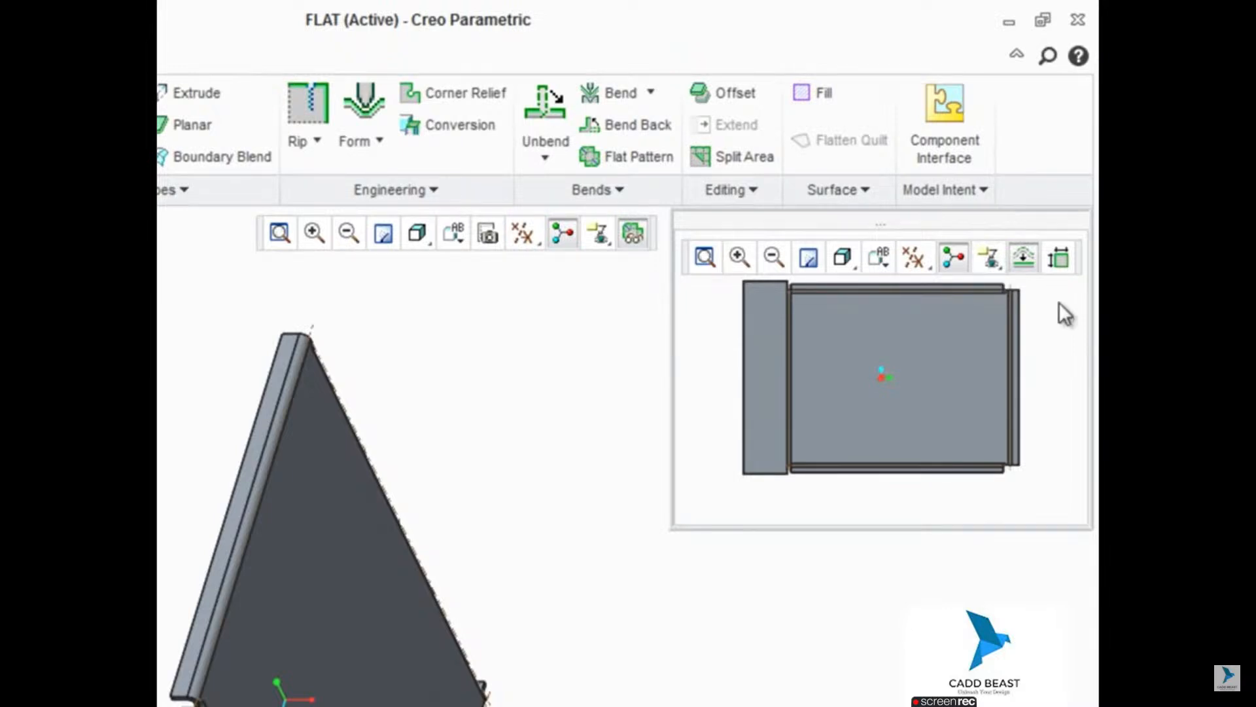
click(1061, 259)
shift+middle_drag(896, 412, 910, 452)
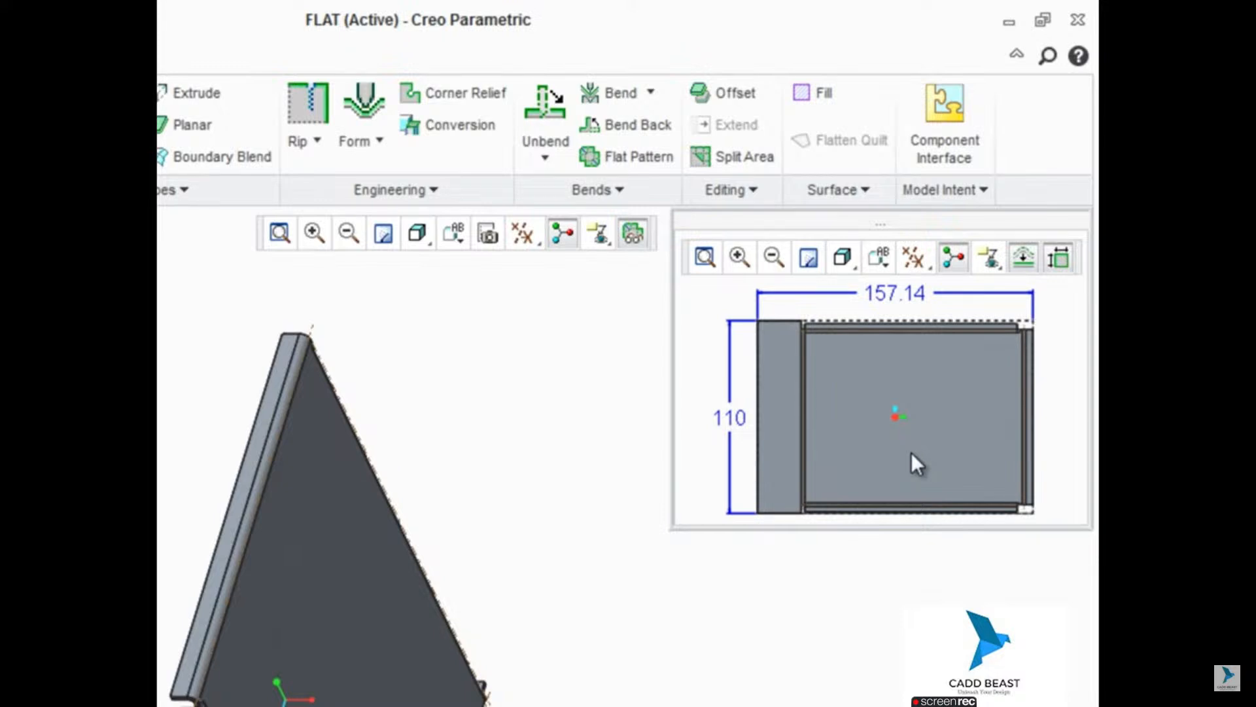
click(633, 233)
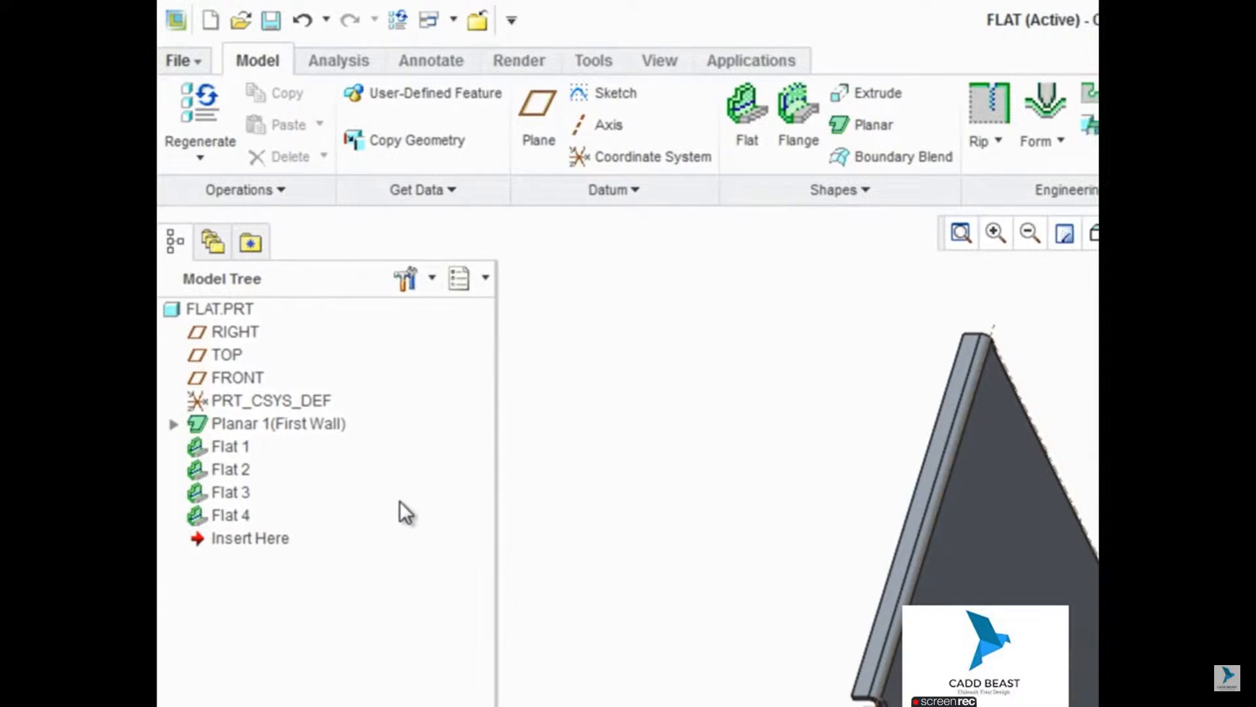
Step: Add a Flat Pattern feature that unfolds the whole sheet metal part
click(1095, 235)
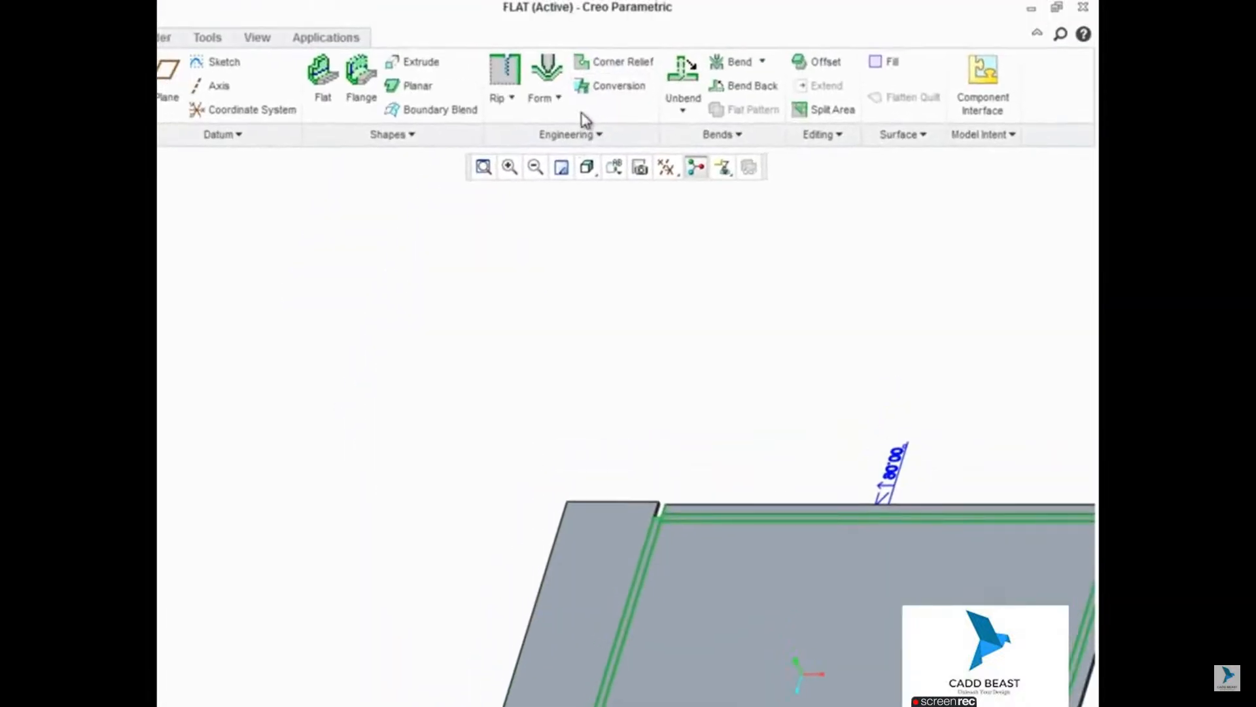
click(484, 168)
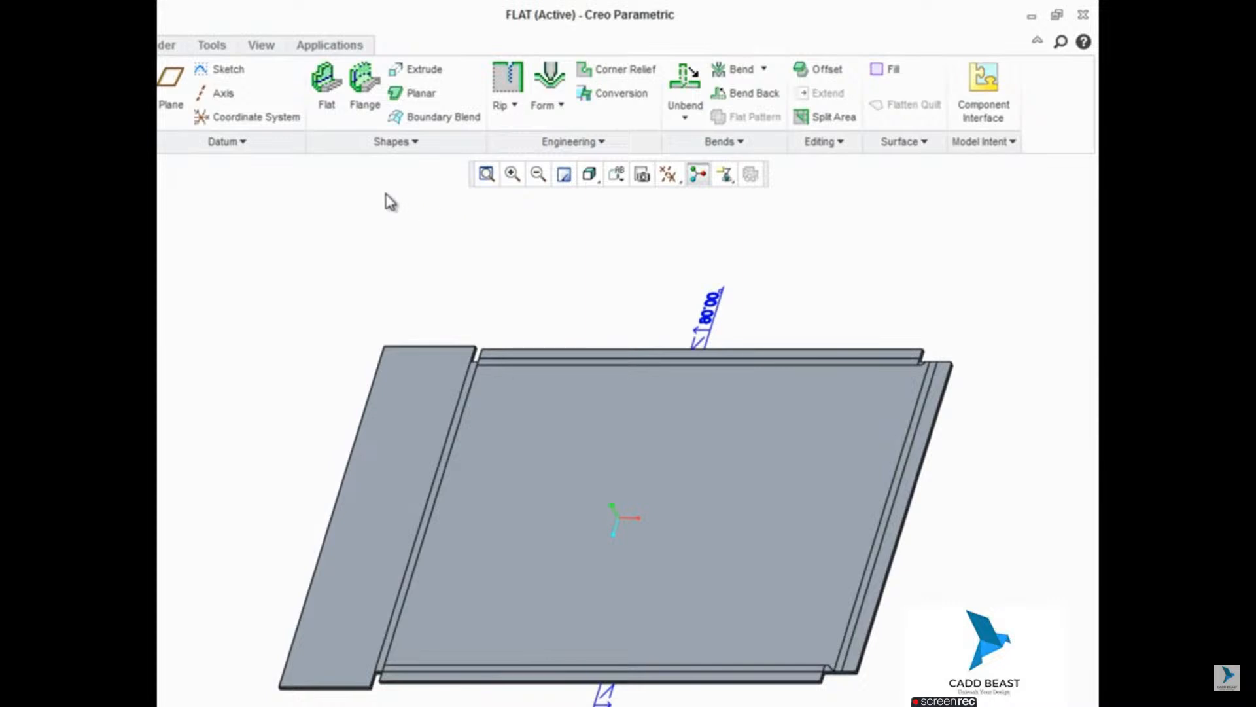
Step: Add a flange wall with the I profile along the free outer edge of the widest bent wall
click(365, 93)
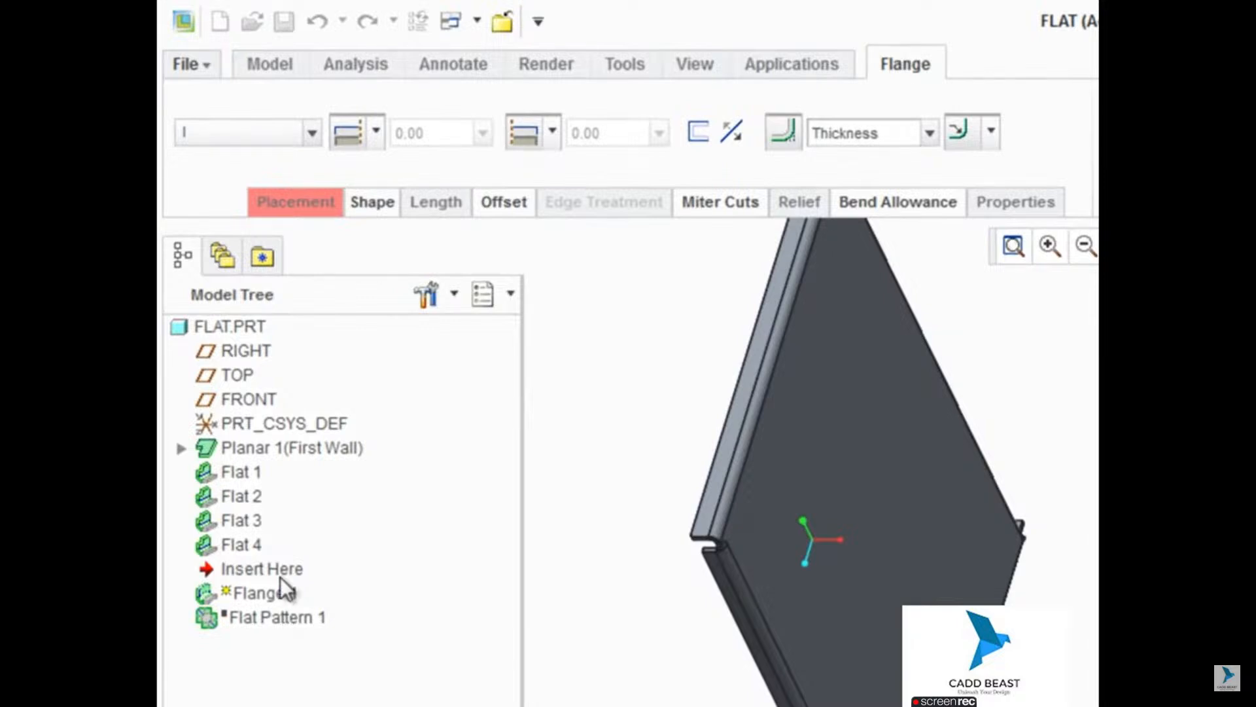
shift+middle_drag(666, 706, 720, 706)
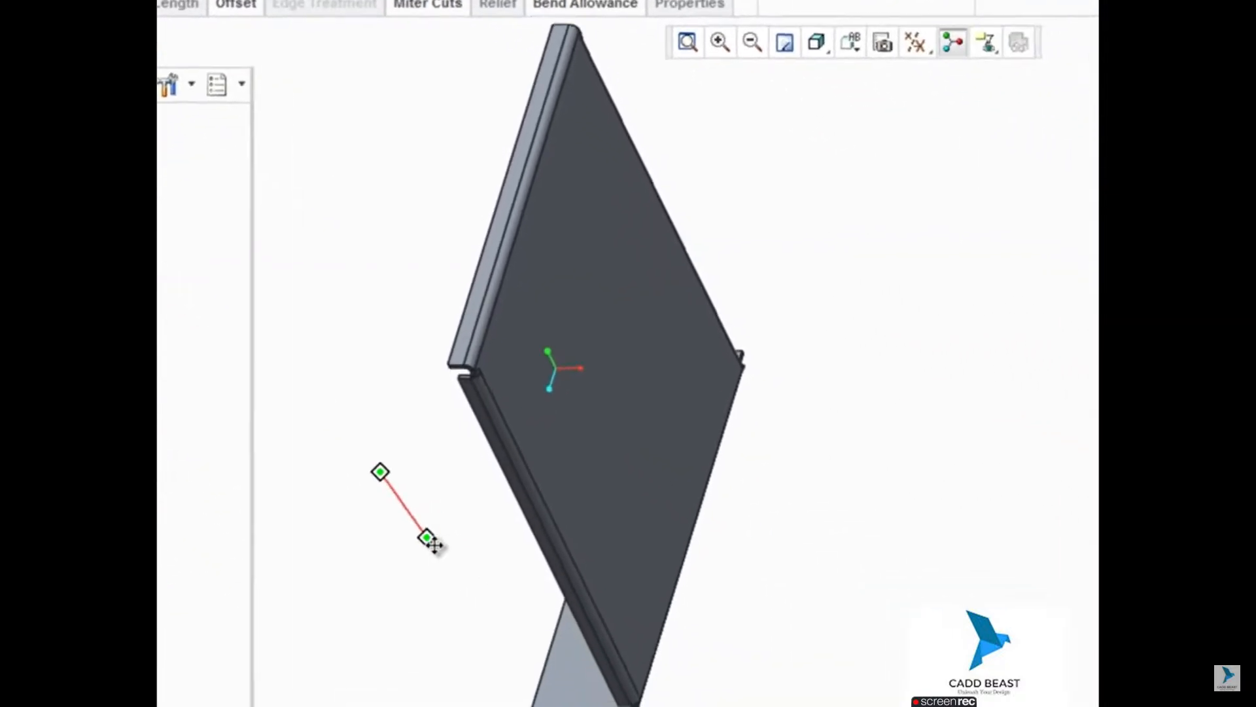
shift+middle_drag(426, 537, 549, 613)
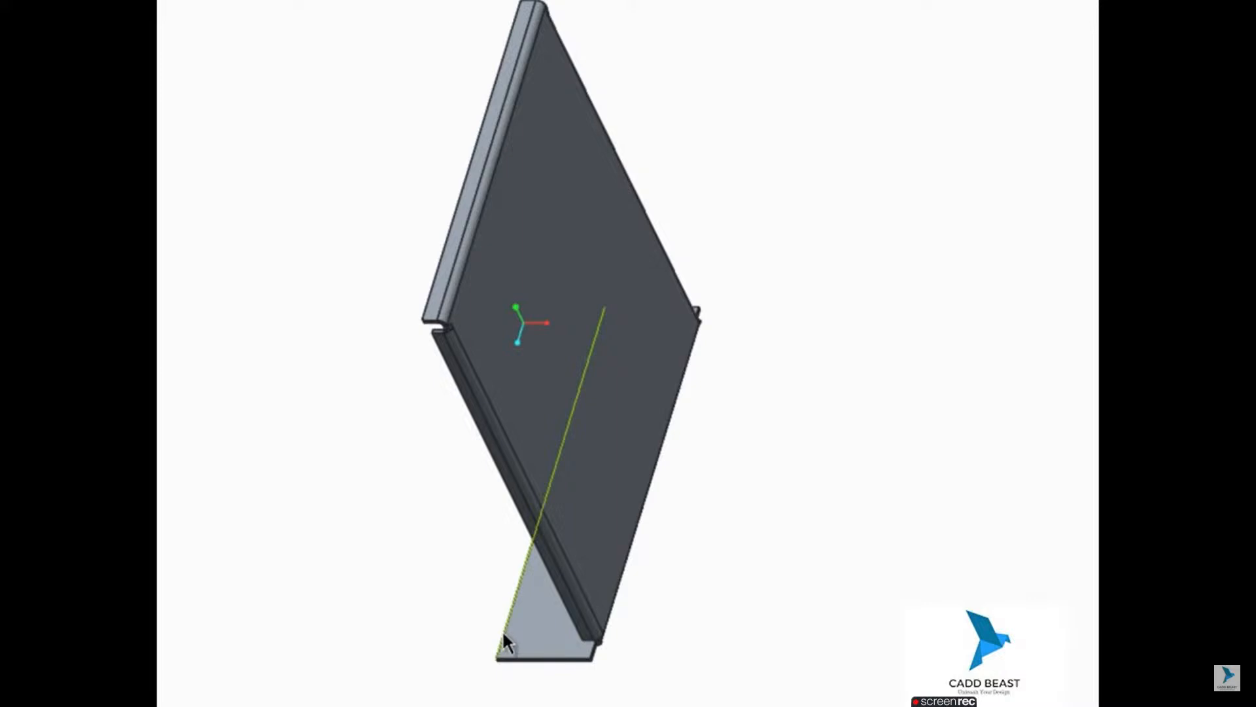
click(501, 631)
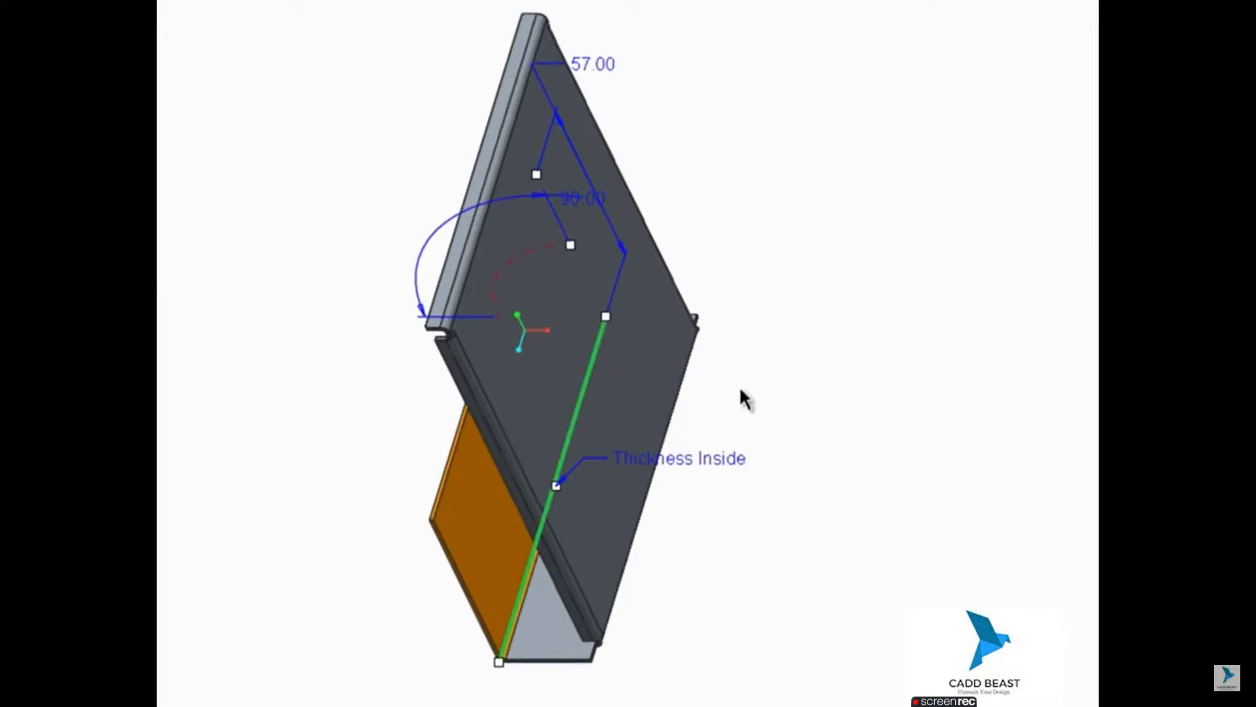
click(715, 53)
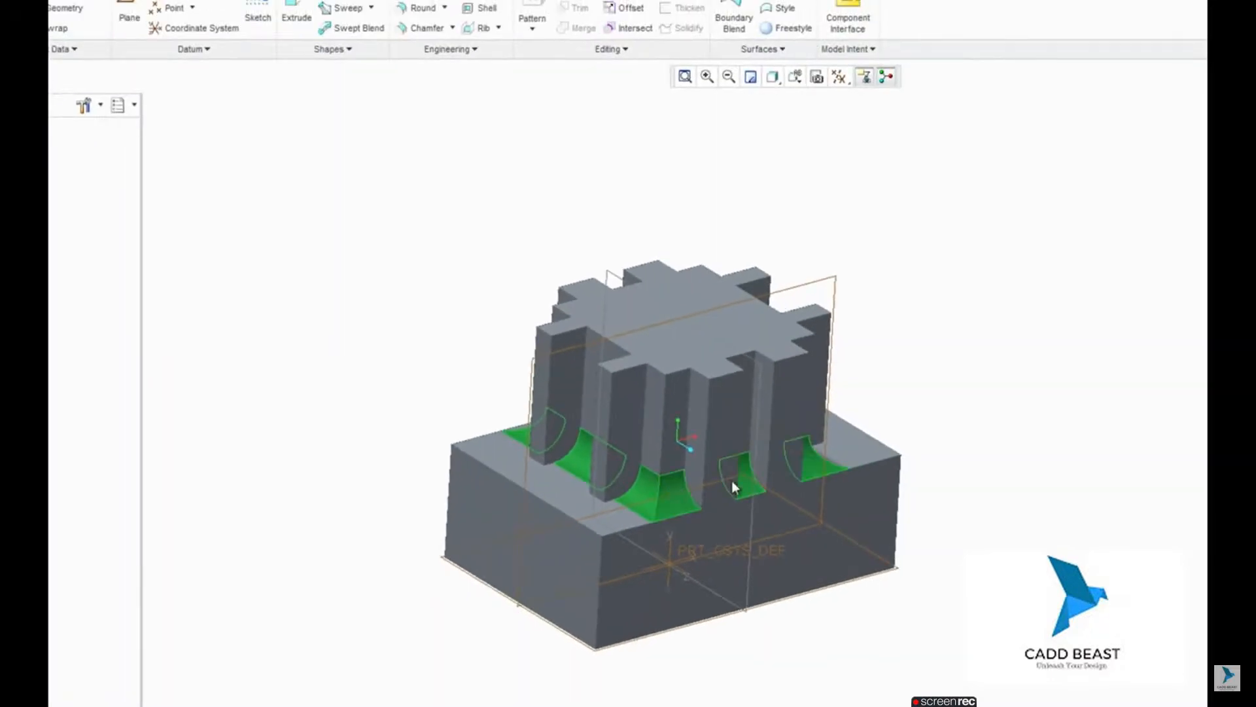
Step: Set up a Remove feature for the round surfaces around the base of the slotted block
mouse_move(1116, 295)
middle_down()
mouse_move(1006, 345)
mouse_move(579, 218)
mouse_move(662, 450)
middle_up()
mouse_move(859, 300)
middle_down()
mouse_move(778, 269)
mouse_move(603, 280)
mouse_move(647, 210)
middle_up()
click(618, 51)
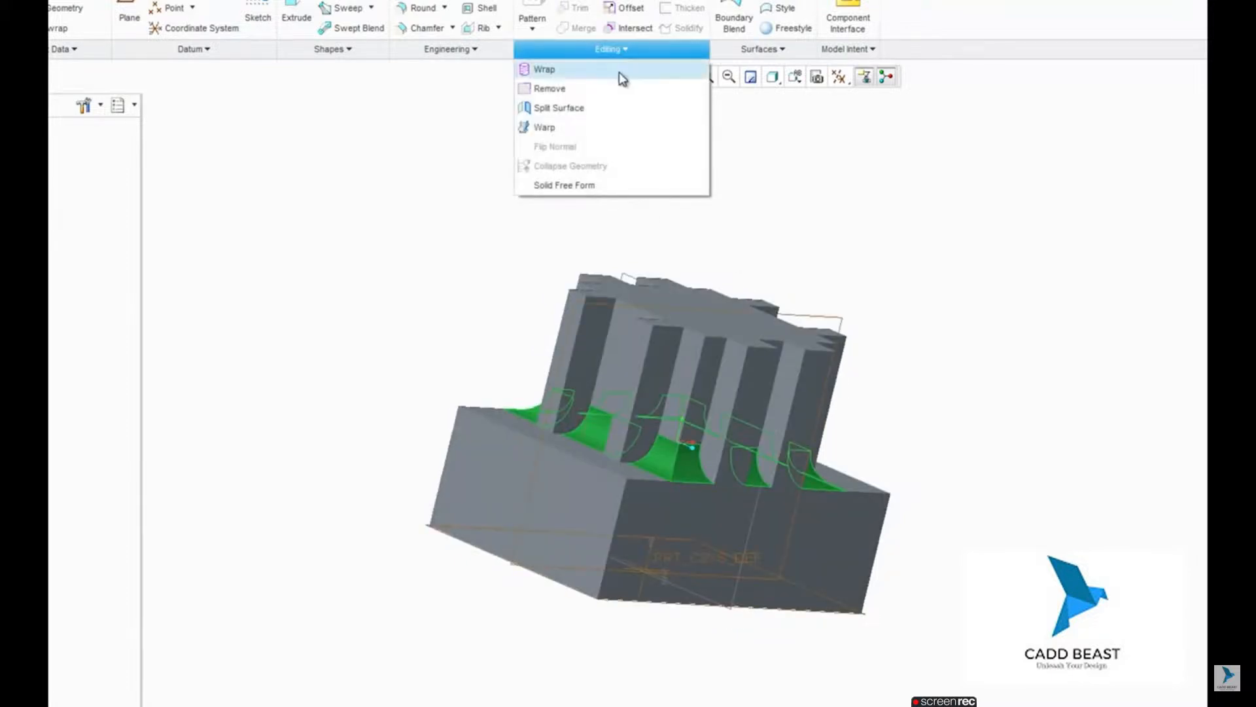
click(619, 72)
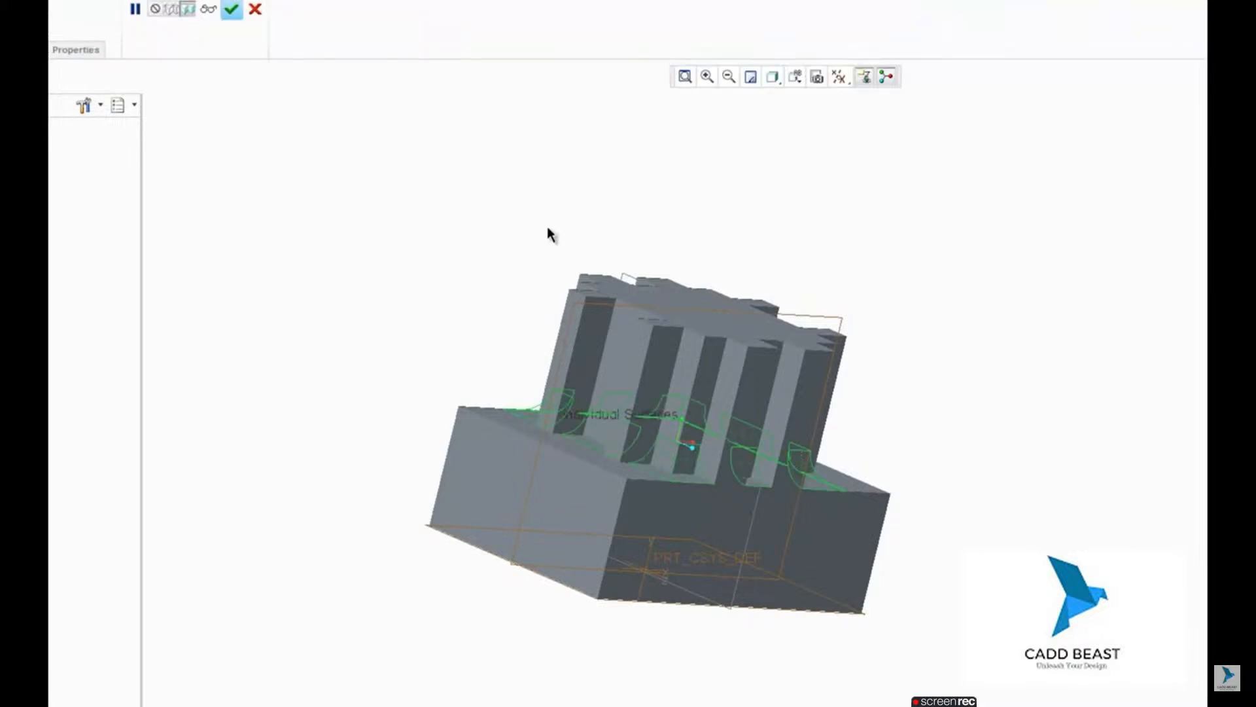
middle_drag(549, 235, 402, 238)
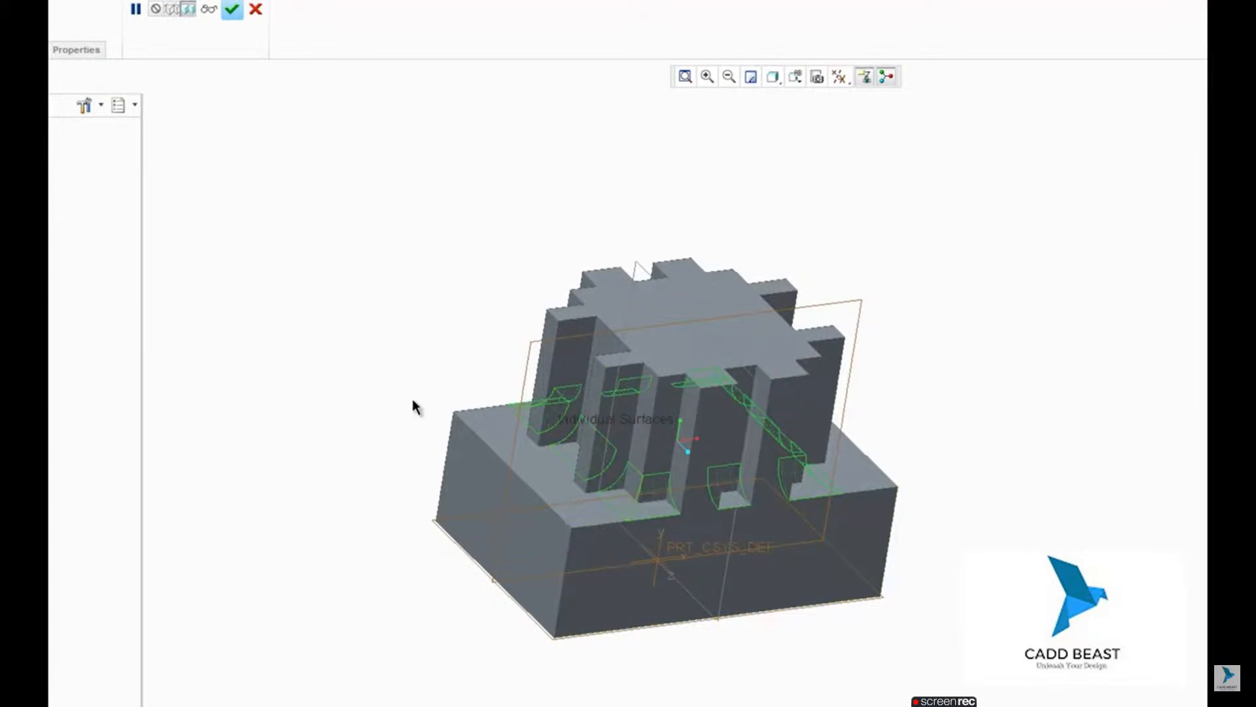
Step: Exclude the corner round contours from the Remove feature and complete it for only the rounds between the corners
click(138, 41)
click(226, 114)
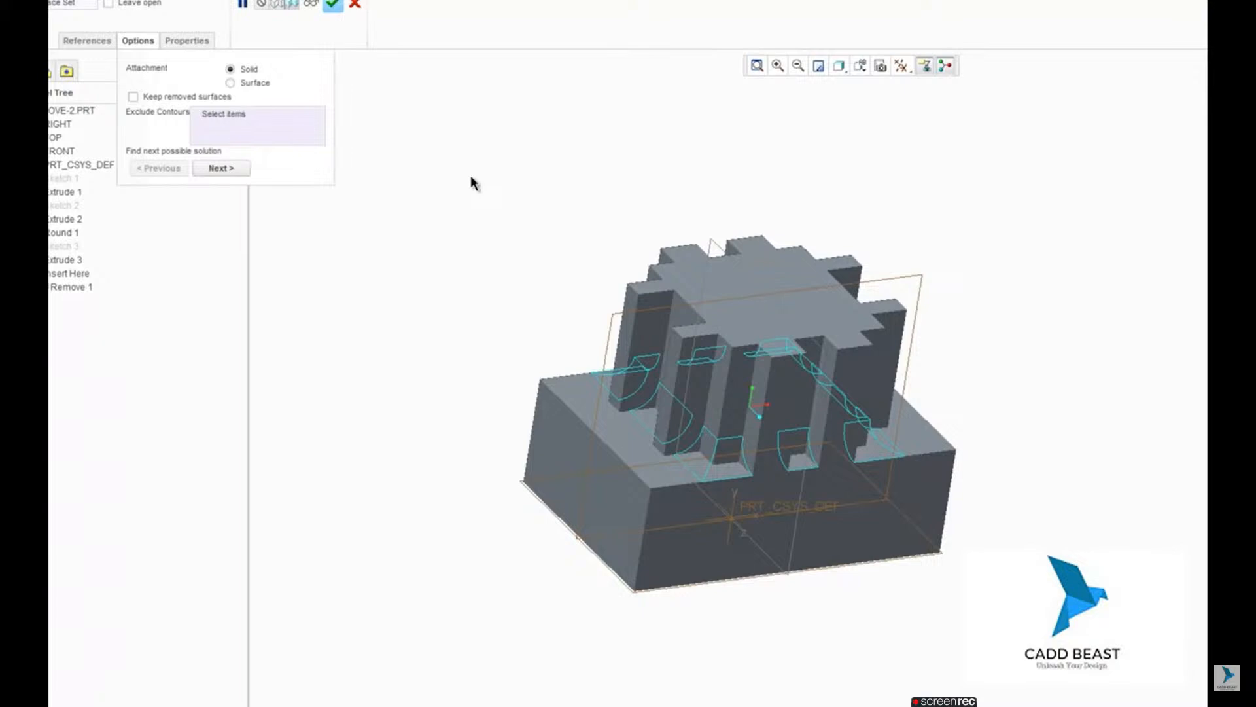
click(708, 469)
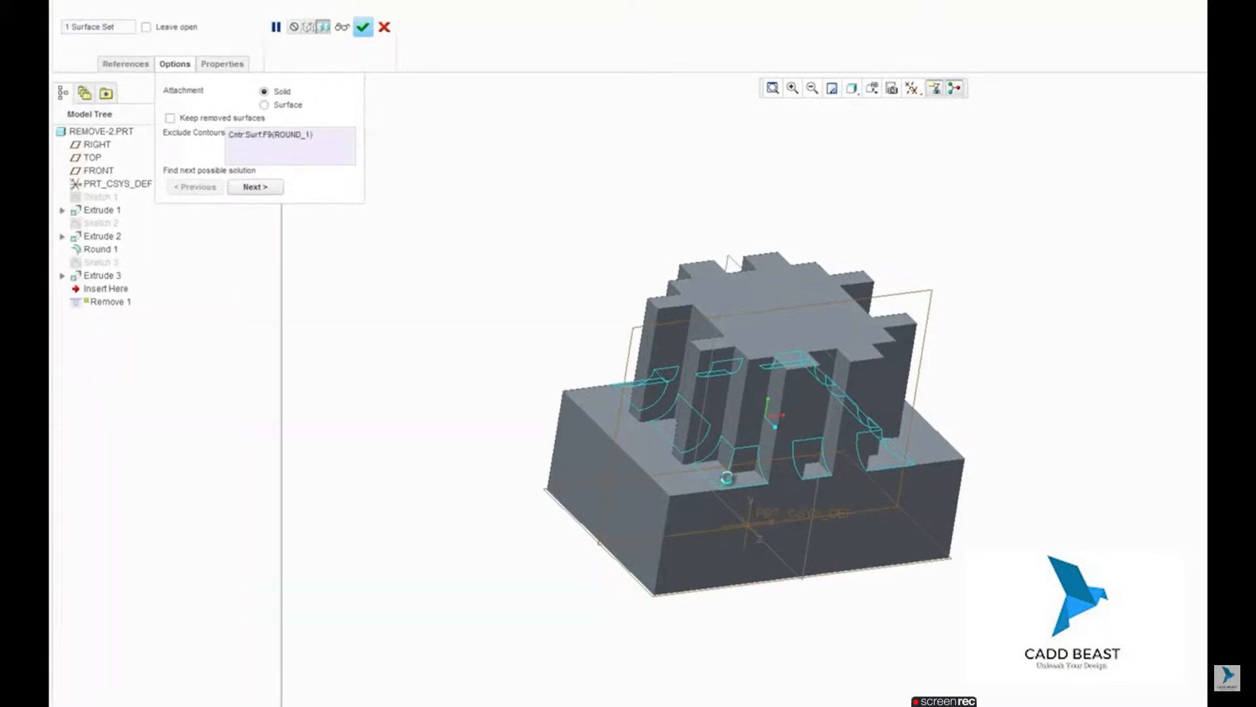
click(718, 477)
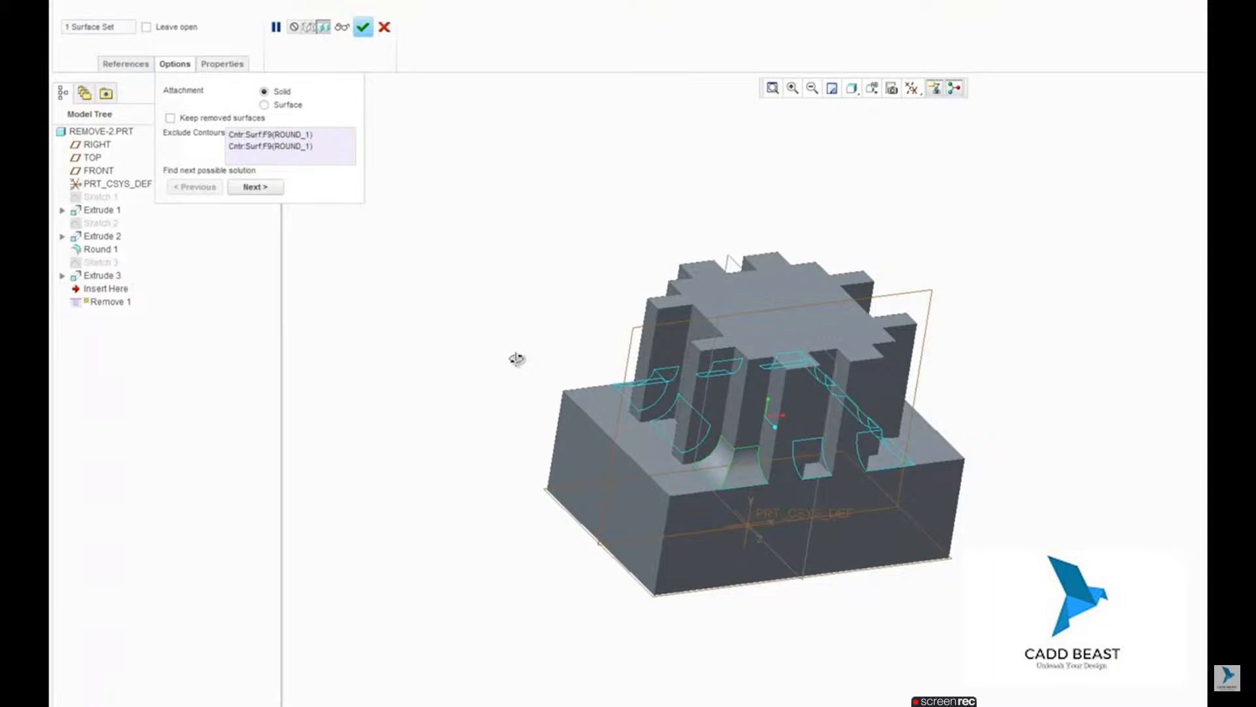
middle_drag(517, 359, 685, 436)
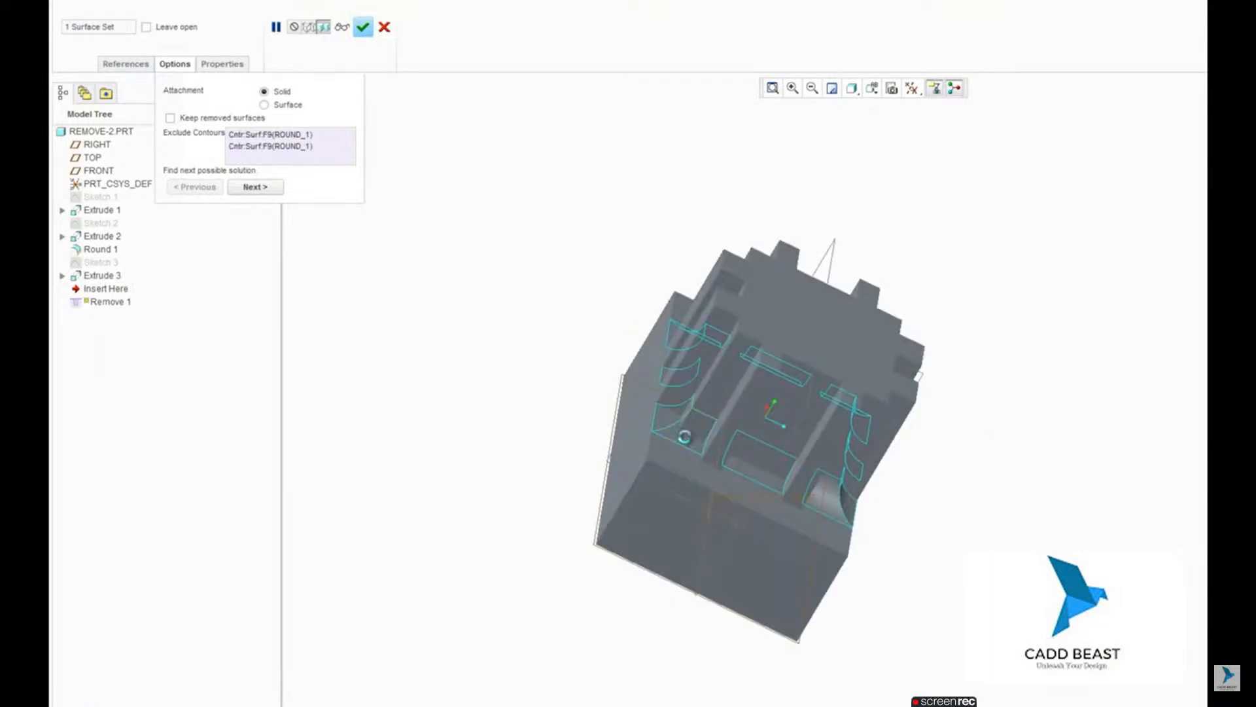
click(684, 437)
middle_drag(575, 401, 695, 431)
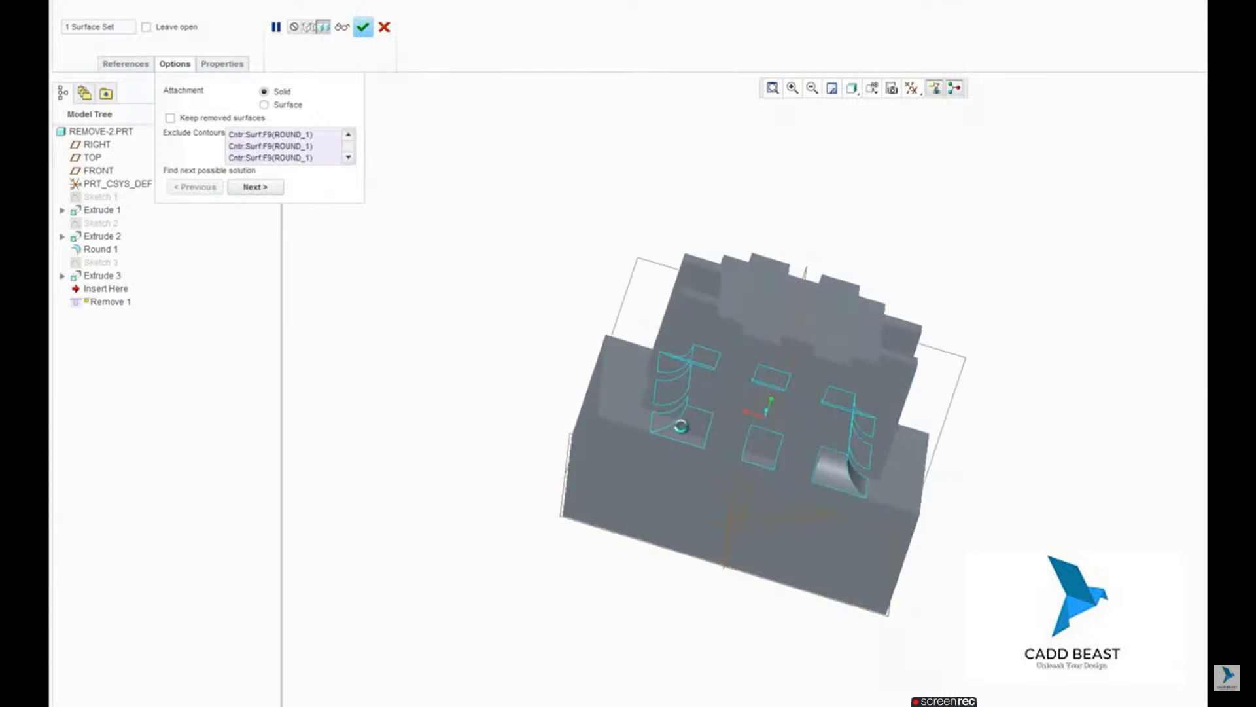
click(668, 423)
mouse_move(628, 363)
middle_down()
mouse_move(654, 353)
mouse_move(699, 389)
mouse_move(657, 388)
middle_up()
middle_drag(618, 406, 704, 449)
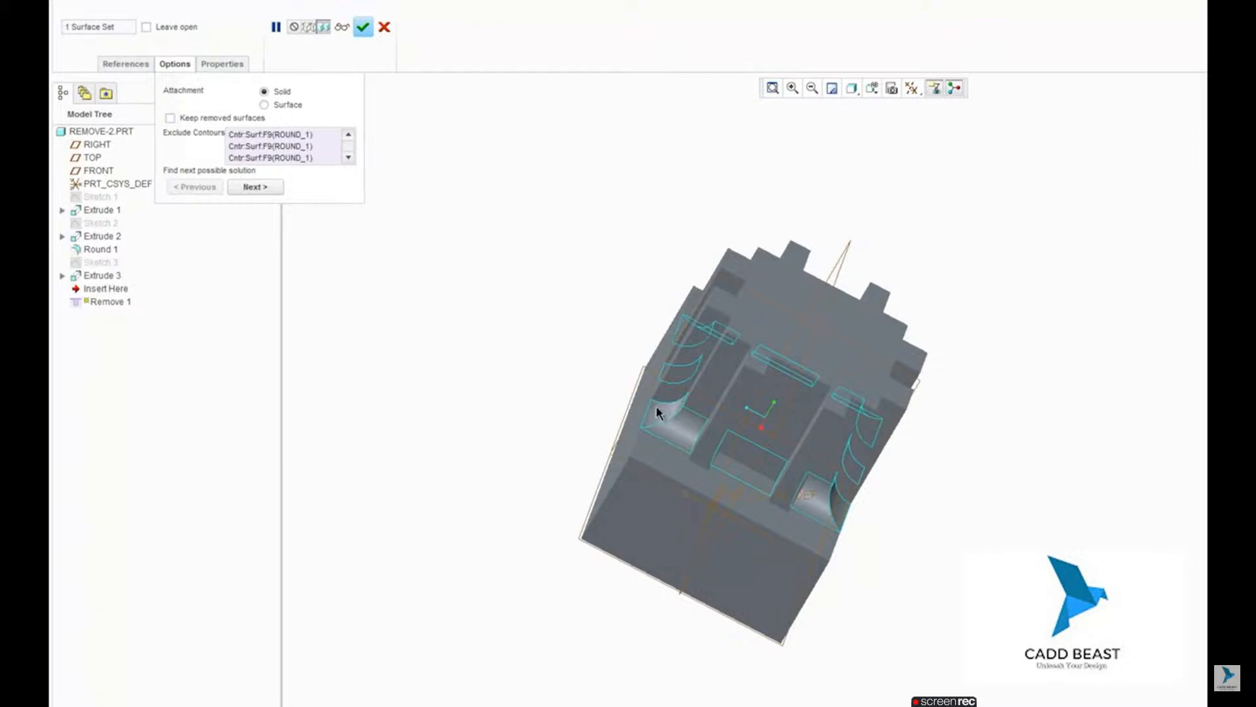
middle_drag(653, 402, 584, 298)
click(368, 29)
middle_drag(430, 399, 468, 418)
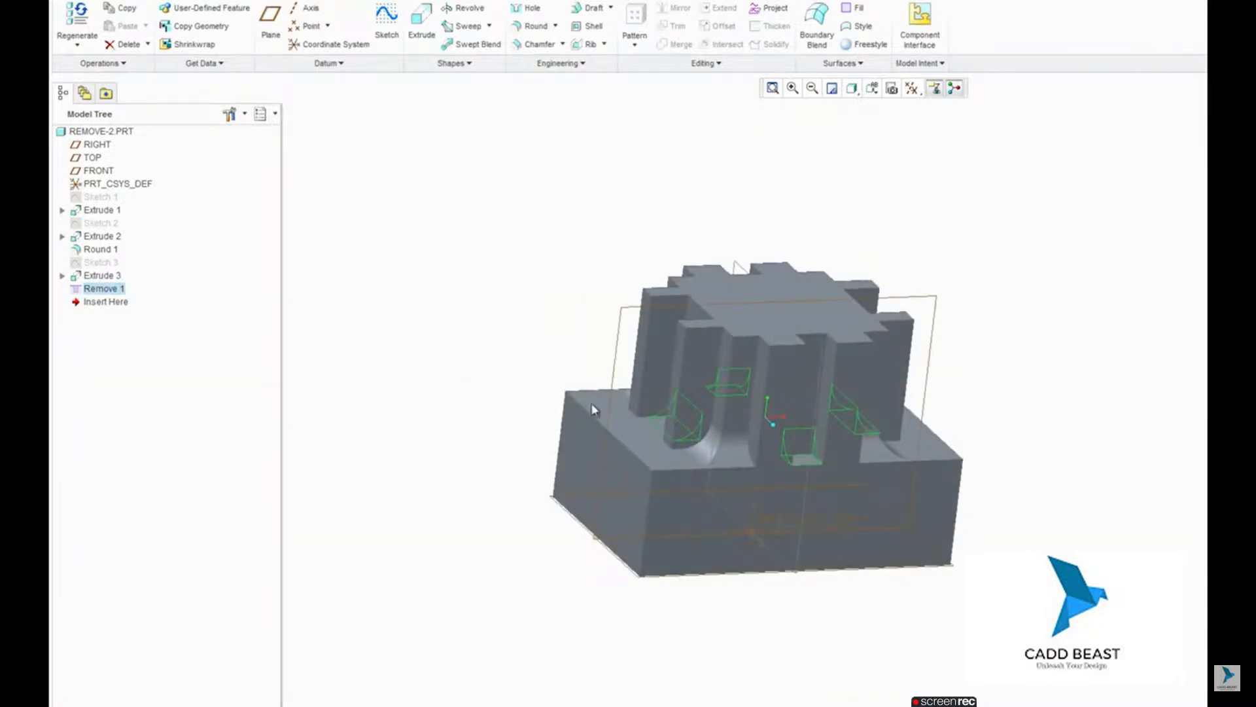
mouse_move(593, 409)
middle_down()
mouse_move(487, 412)
mouse_move(533, 475)
middle_up()
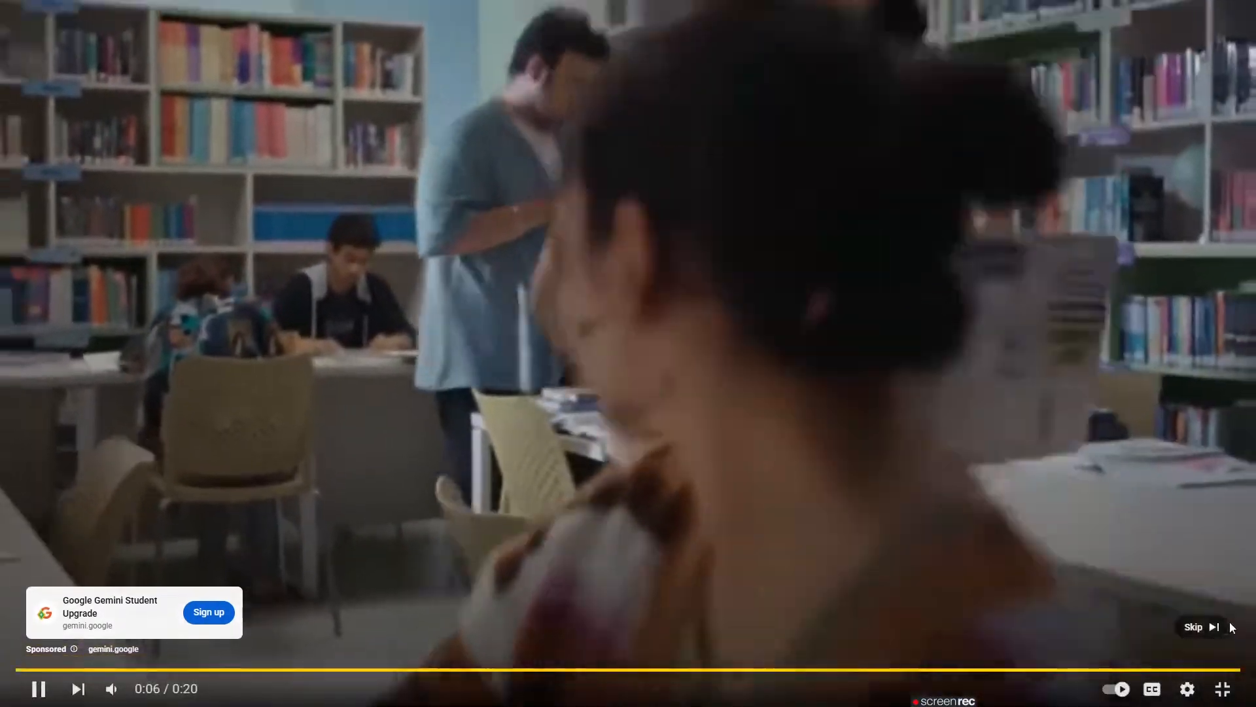
click(1214, 625)
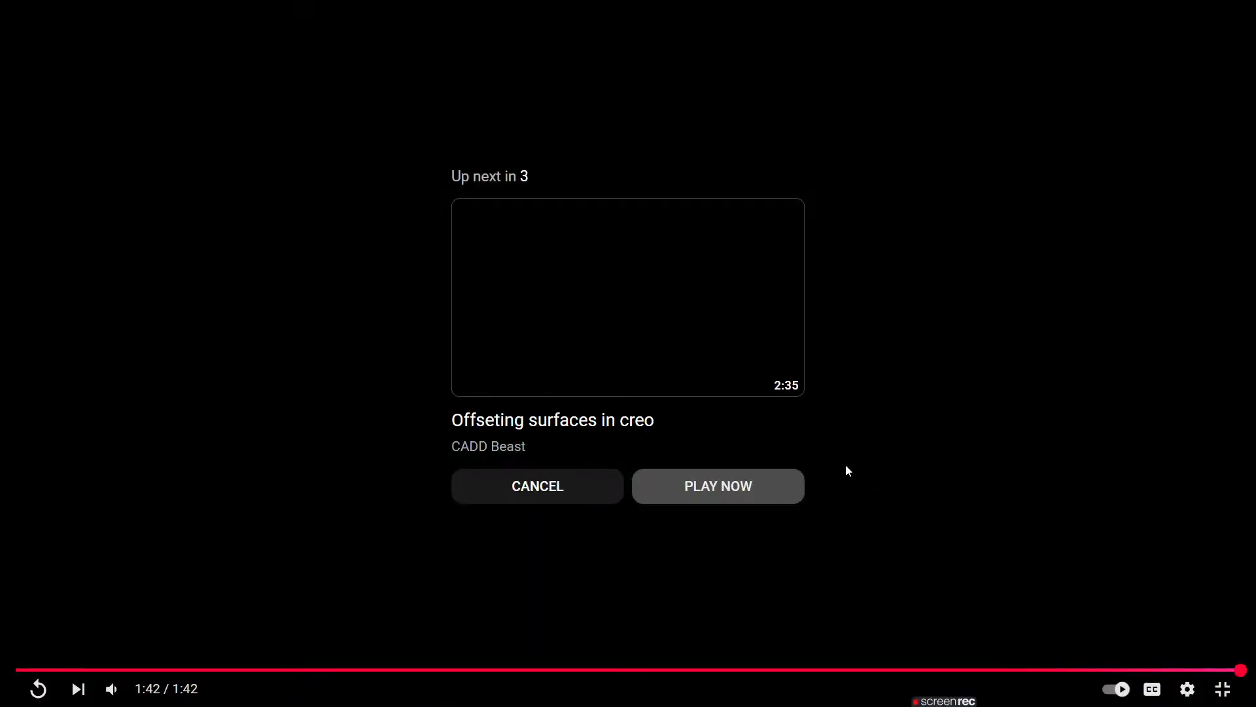
click(767, 496)
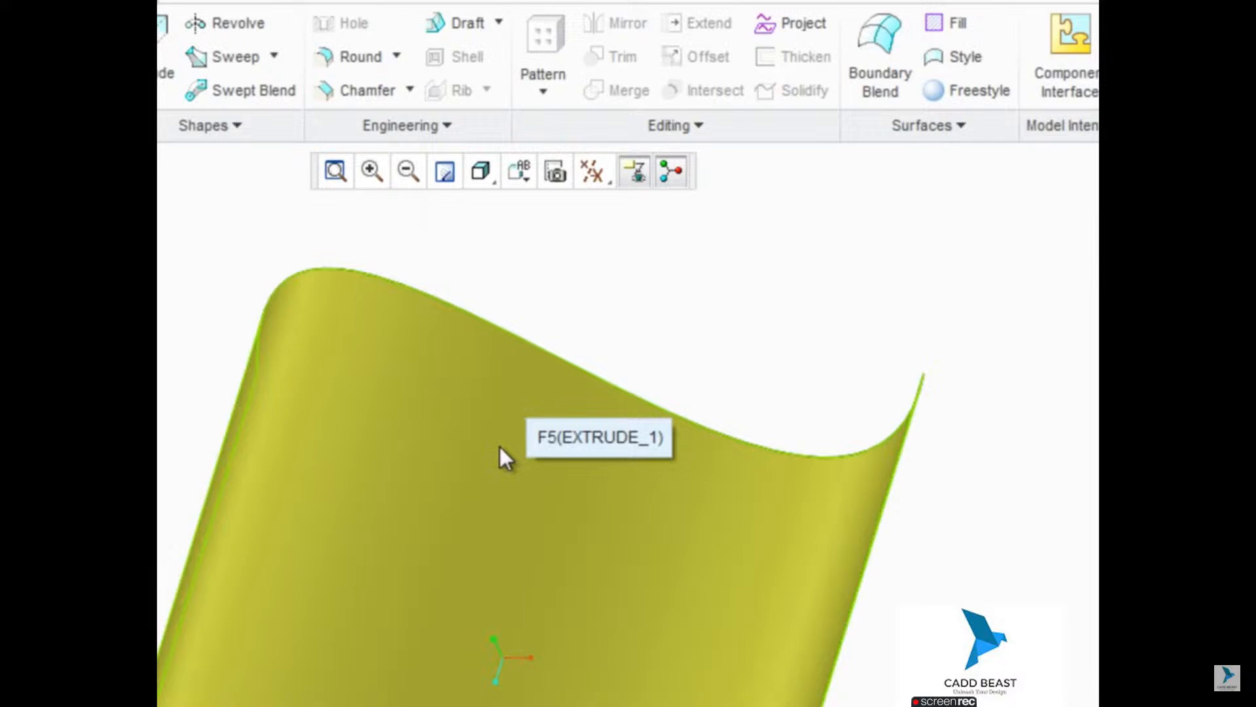
Step: Set up an offset of the curved extruded surface and flip its direction to compare both sides
click(500, 447)
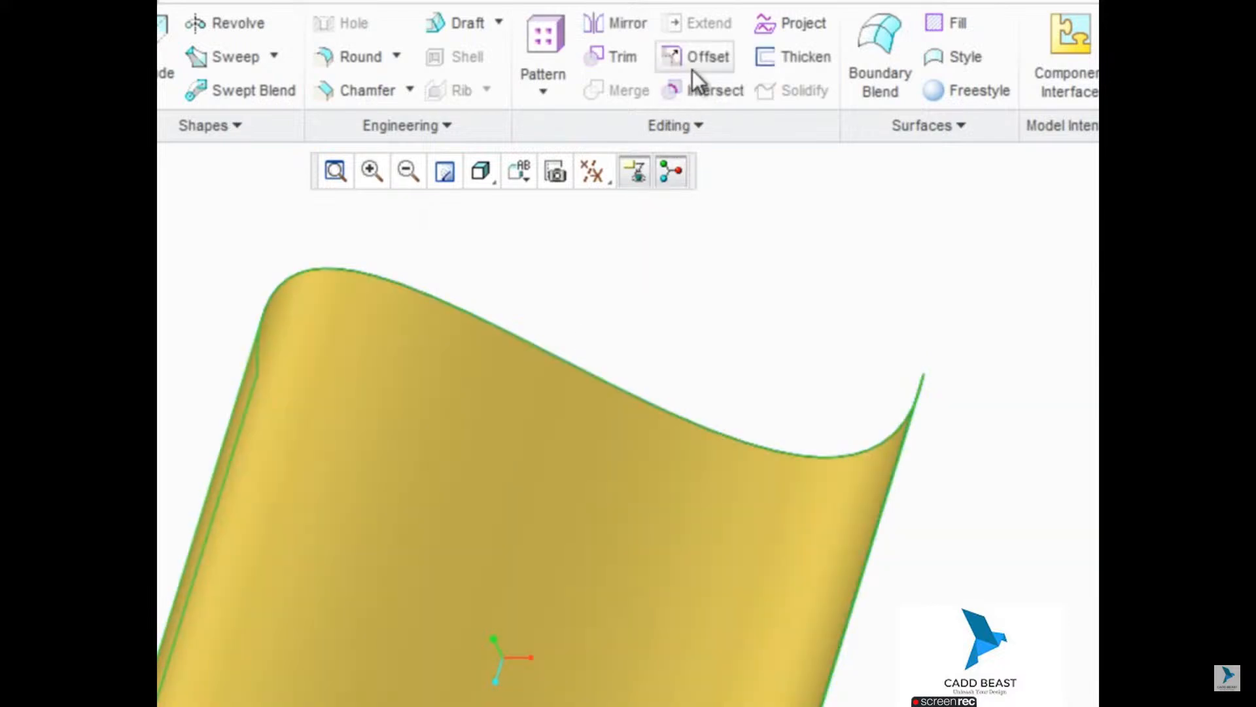
click(694, 66)
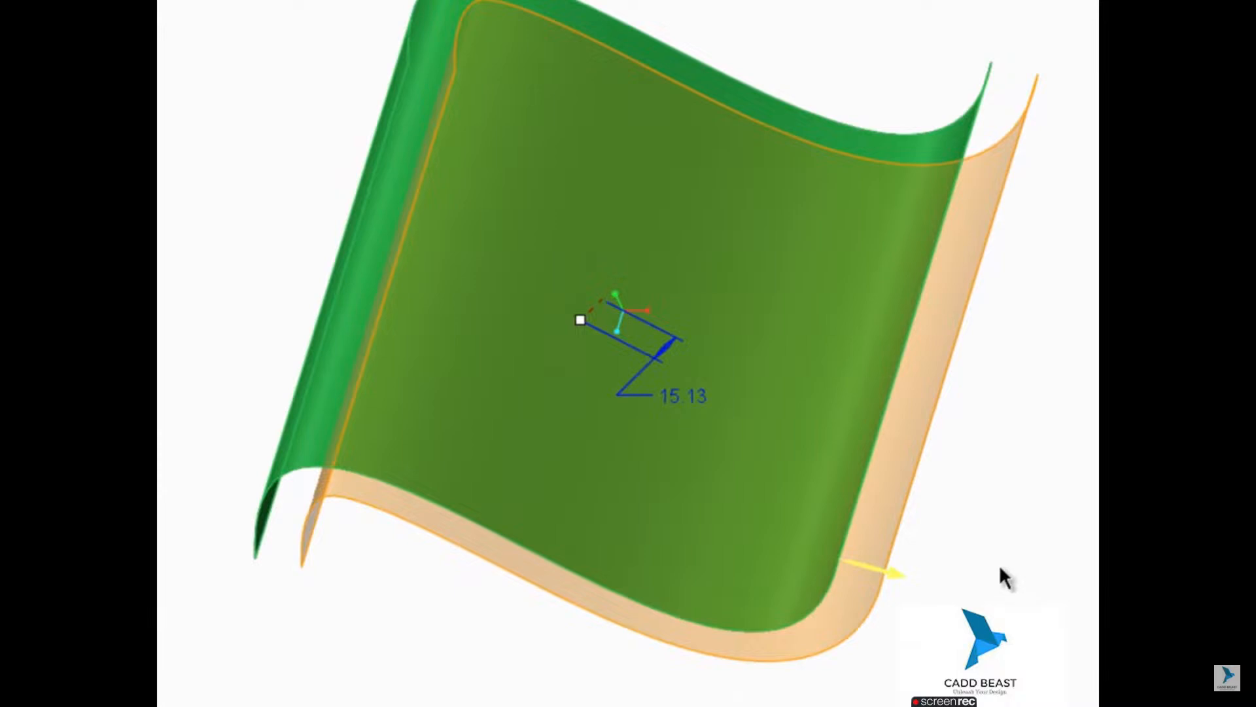
click(905, 574)
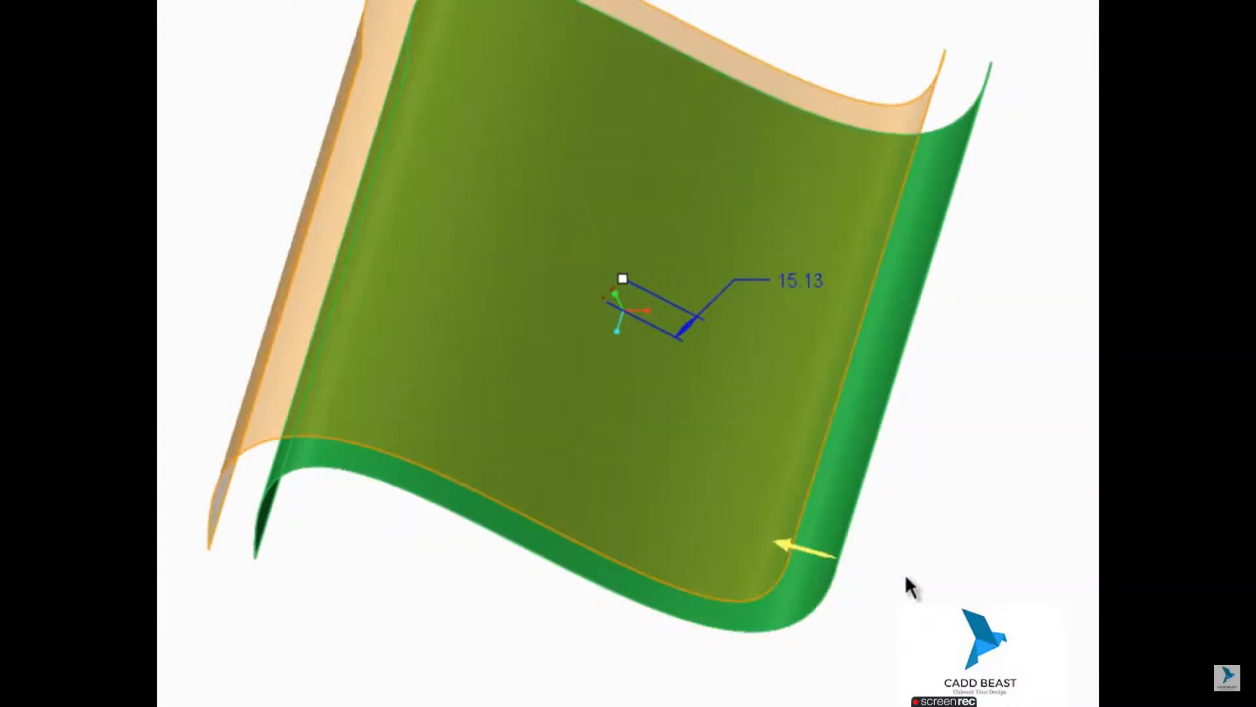
click(830, 559)
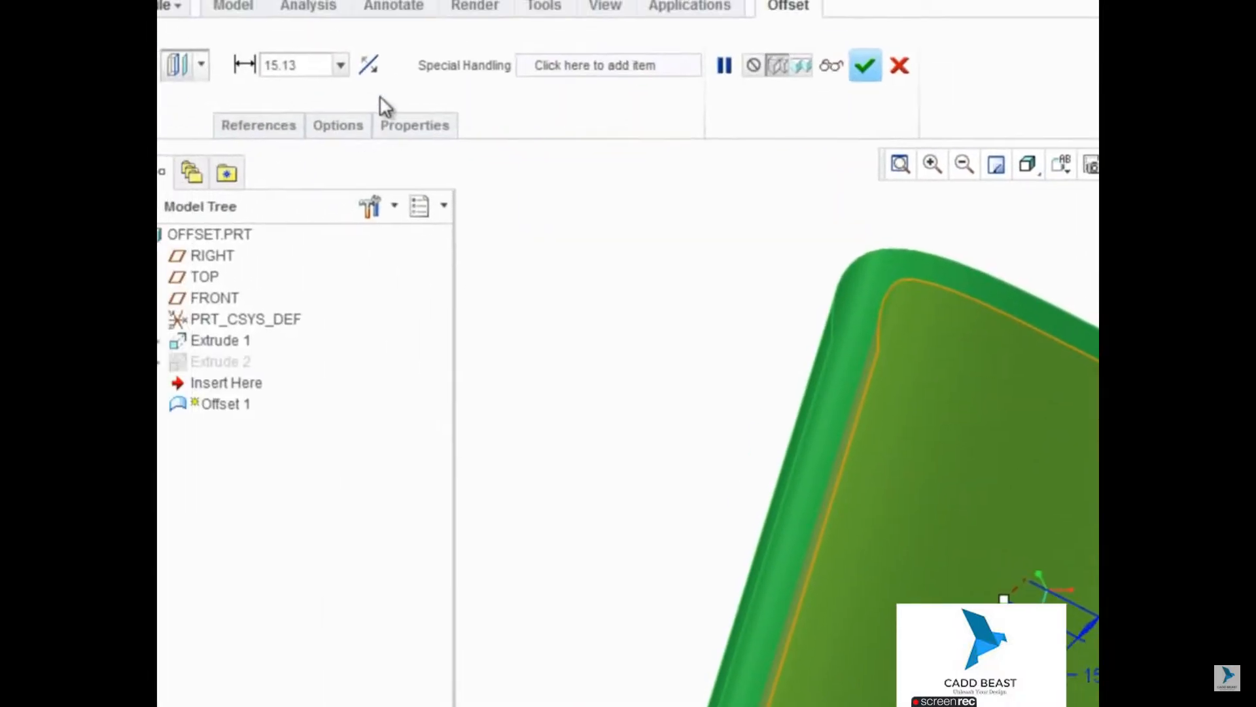
click(384, 82)
click(383, 82)
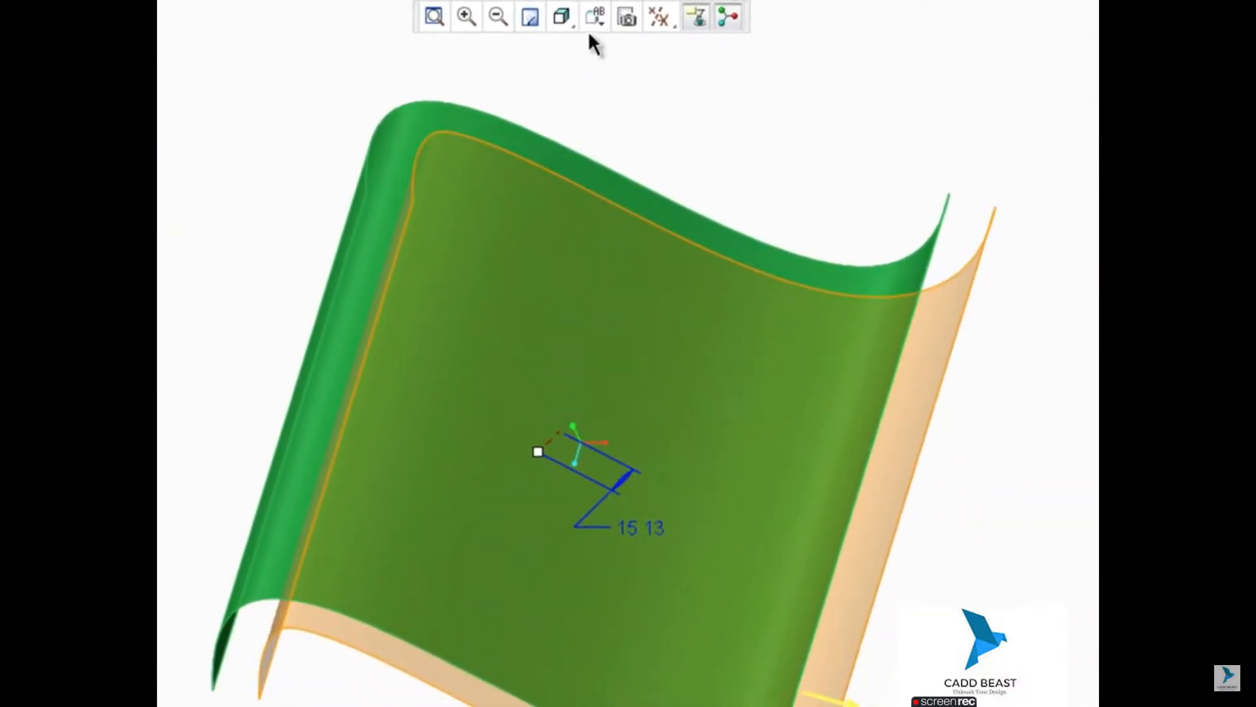
Step: Orient the model to the FRONT view and try a larger offset distance with the Normal to Surface option
click(673, 46)
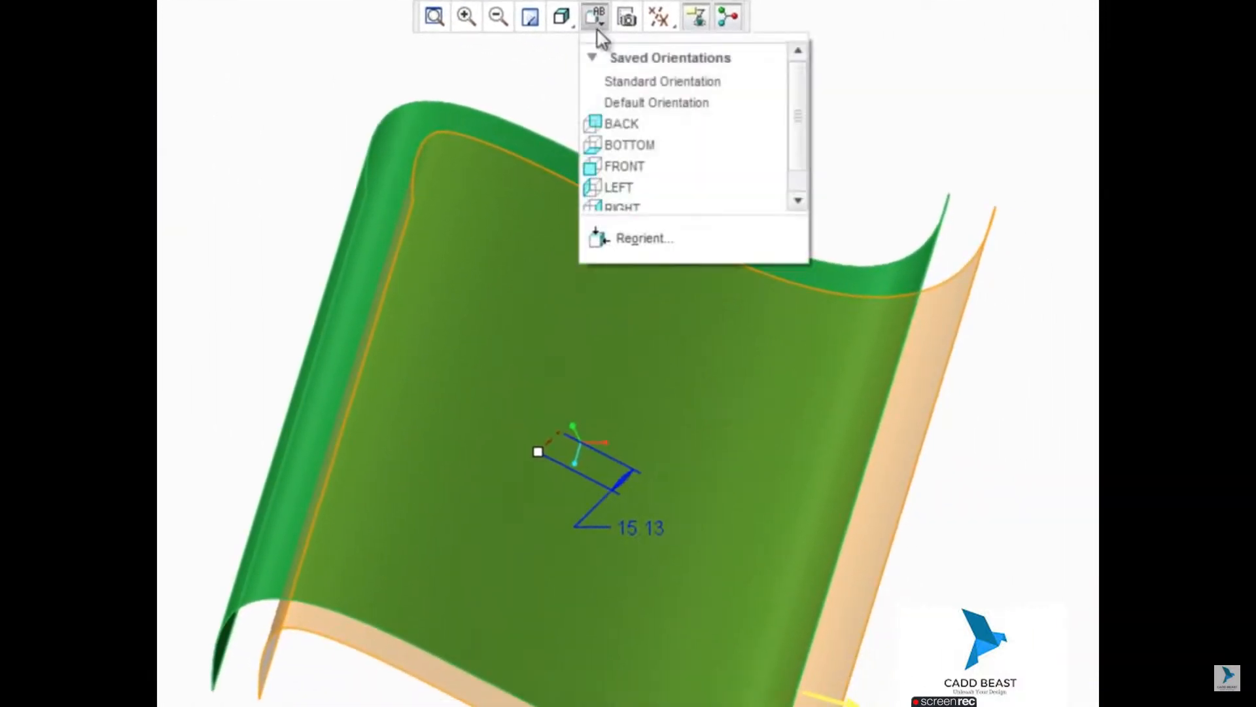
click(635, 169)
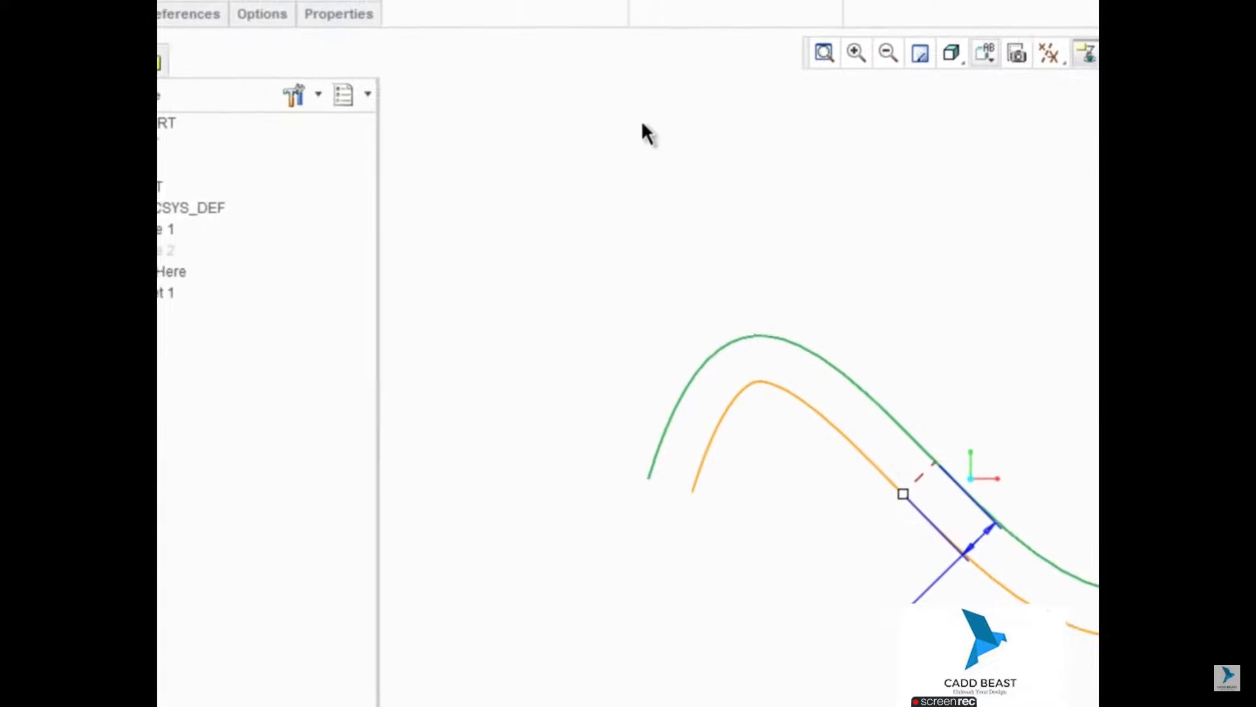
click(291, 19)
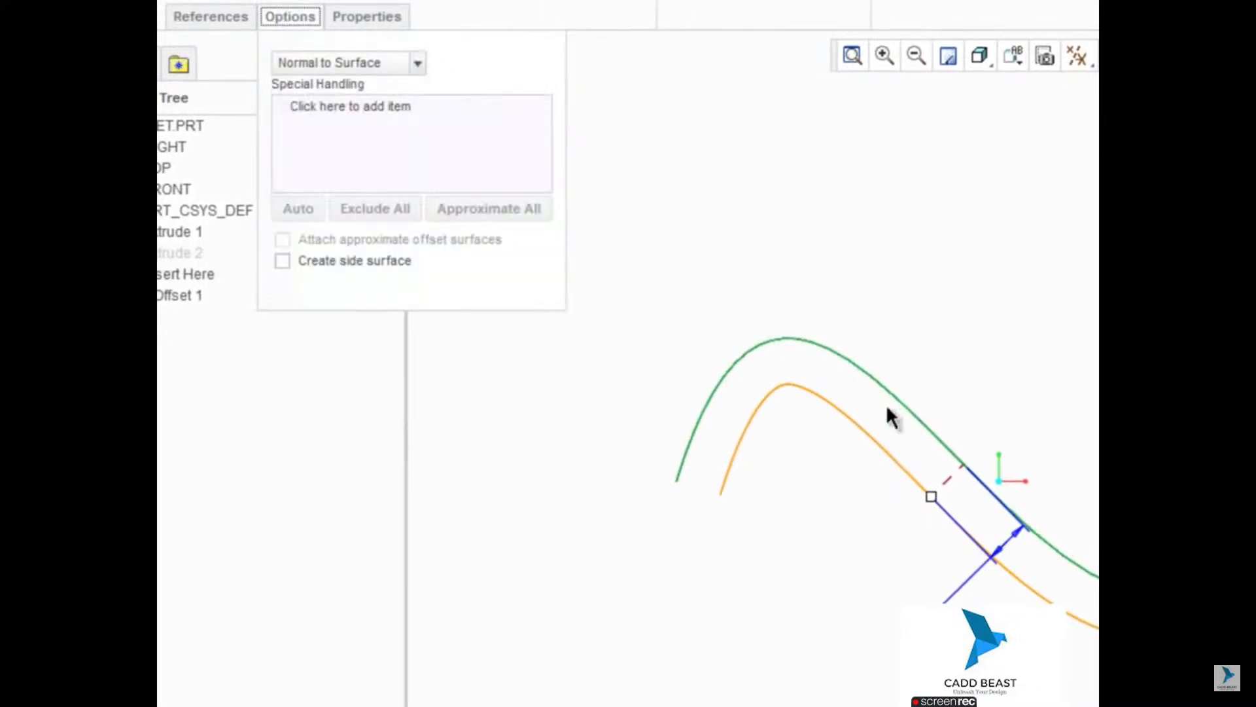
drag(927, 496, 903, 531)
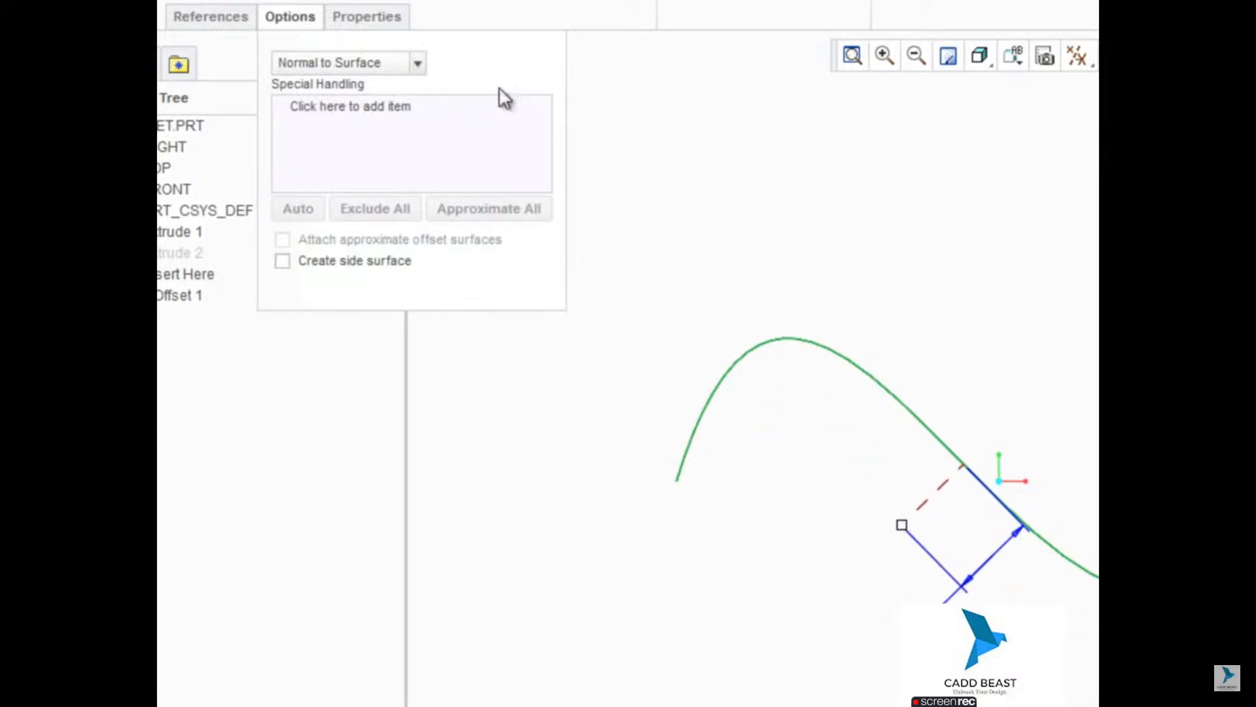
Step: Change the surface offset type to Automatic Fit and increase the offset distance to about 31
click(417, 64)
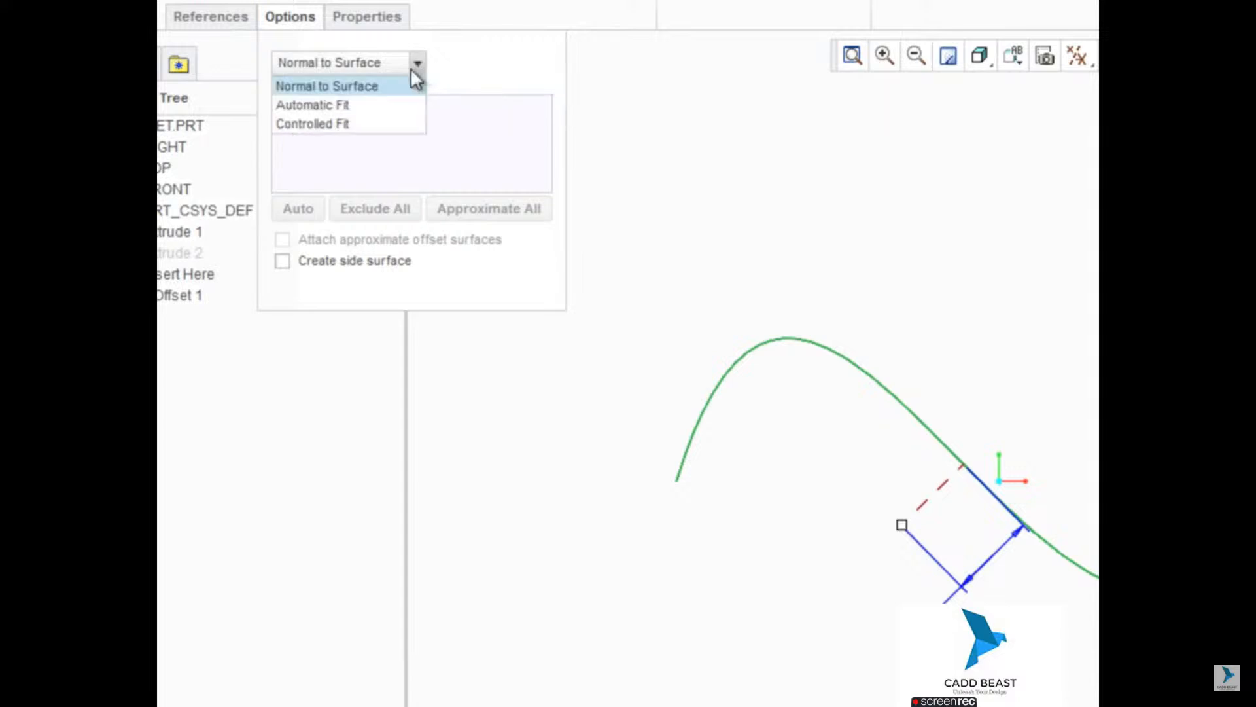
click(377, 106)
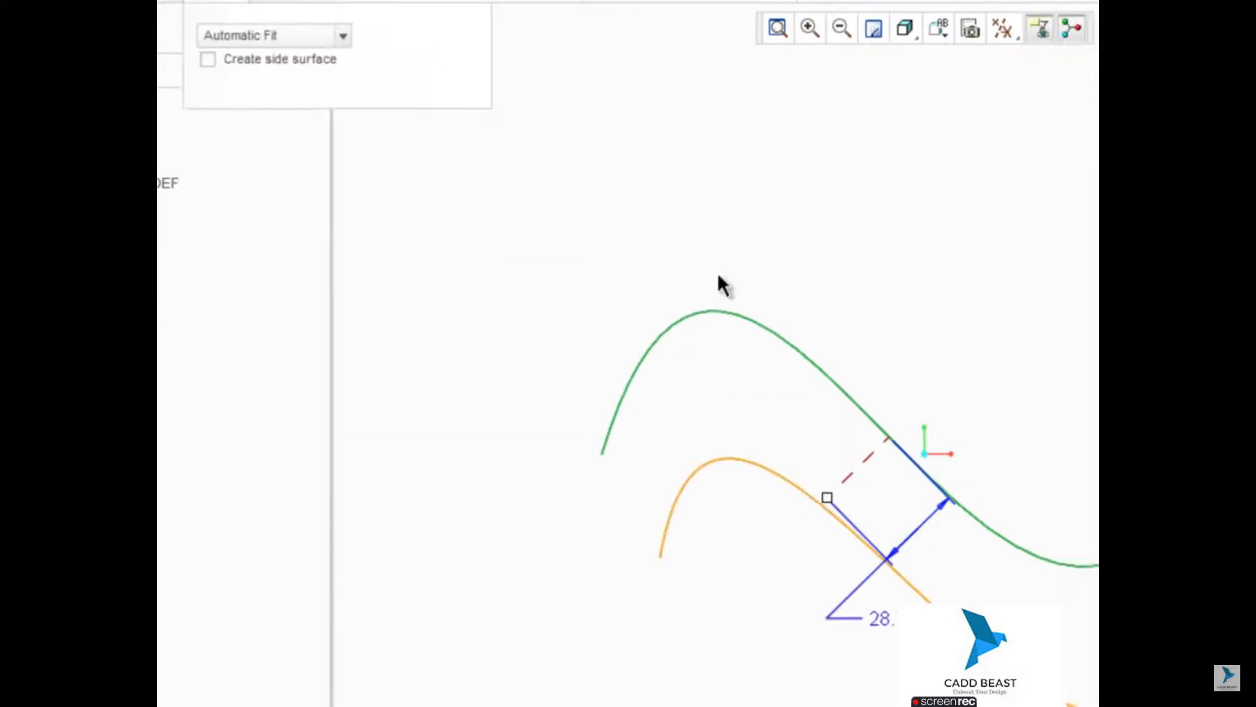
drag(819, 494, 790, 534)
drag(462, 408, 492, 383)
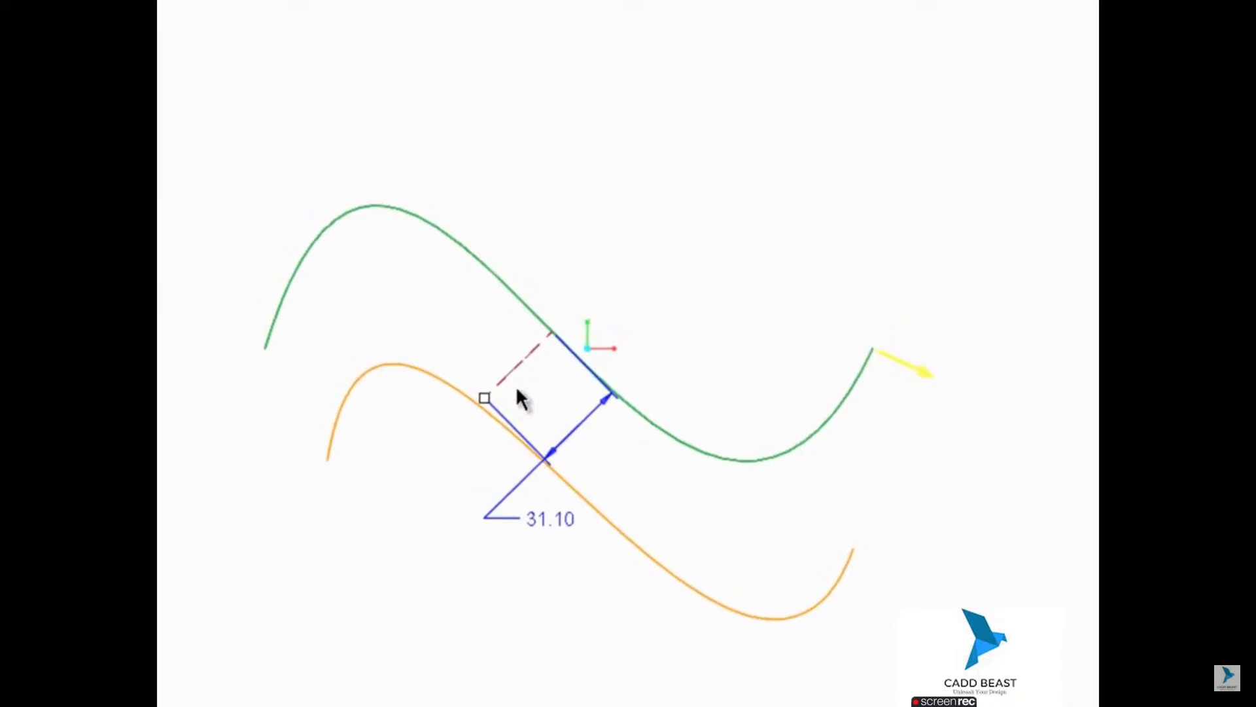
Step: Display the coordinate system and switch the offset to Controlled Fit, disallowing translation along X
click(695, 29)
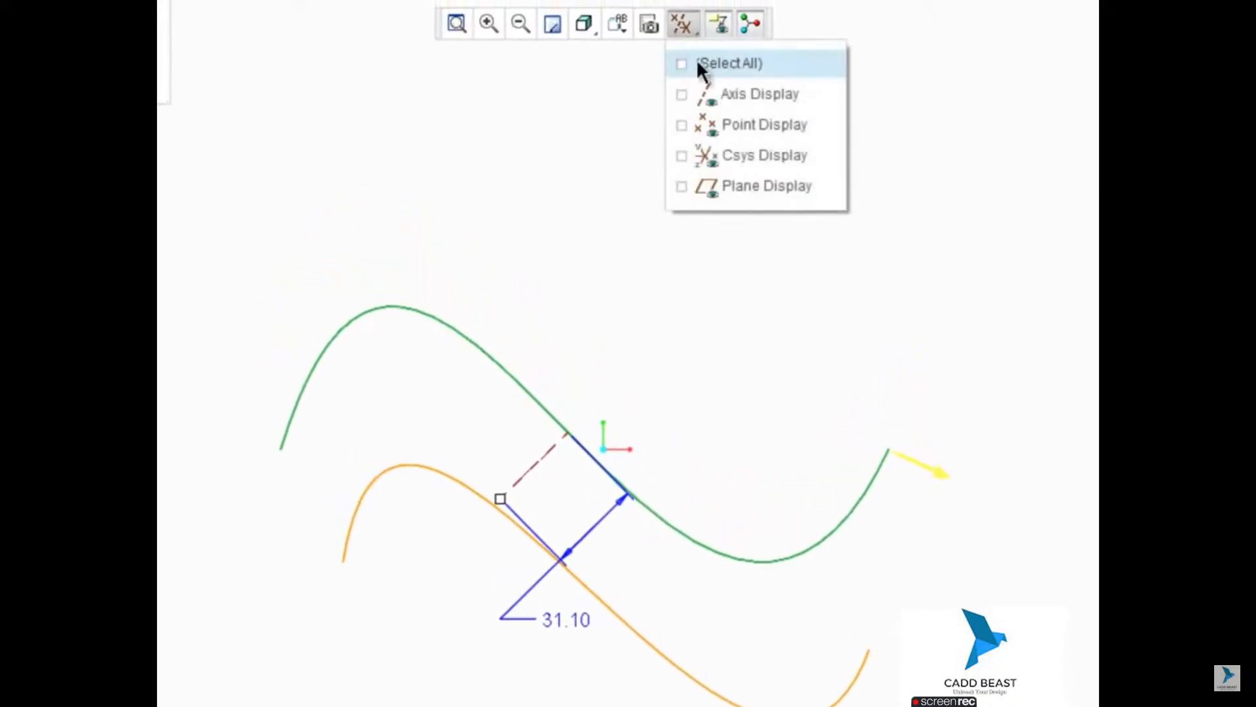
click(682, 156)
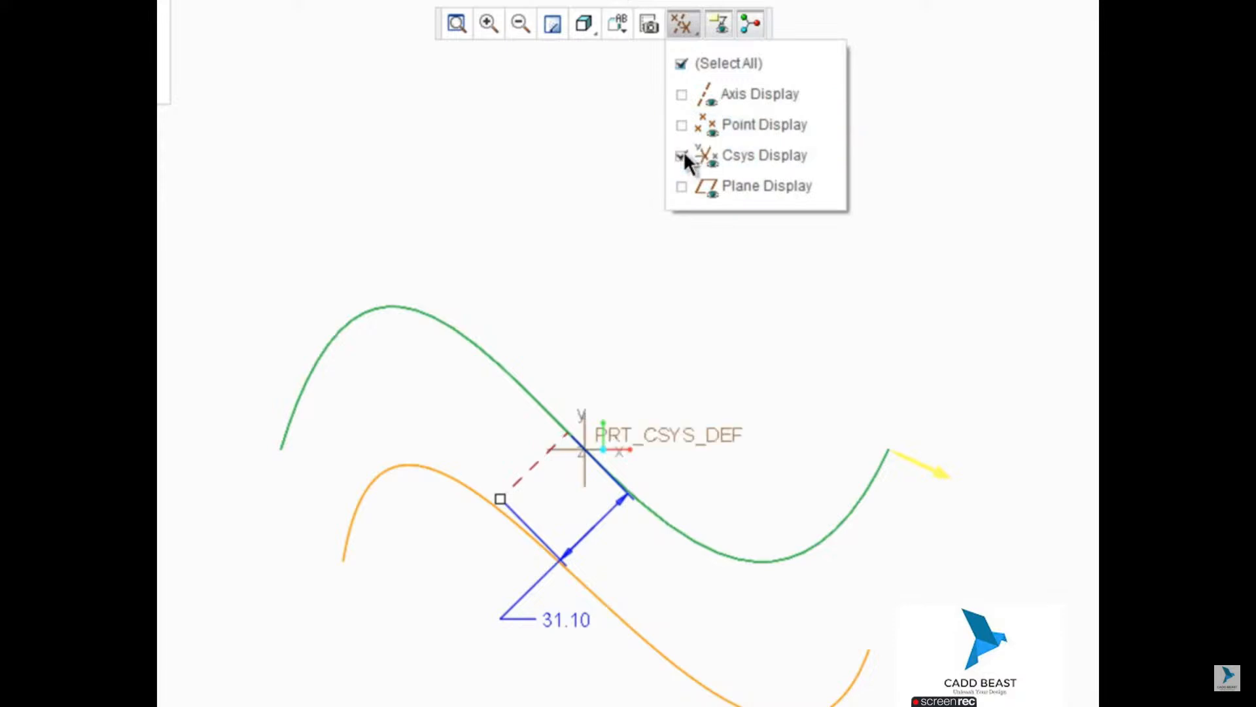
click(616, 132)
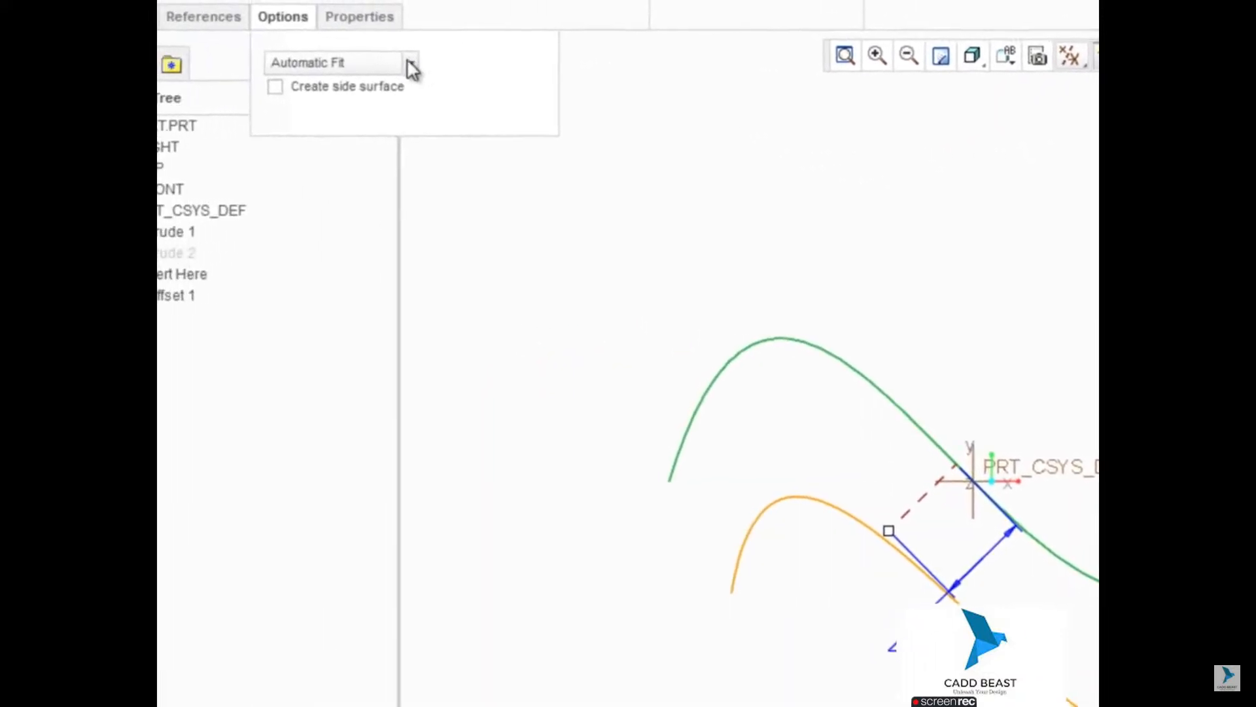
click(340, 58)
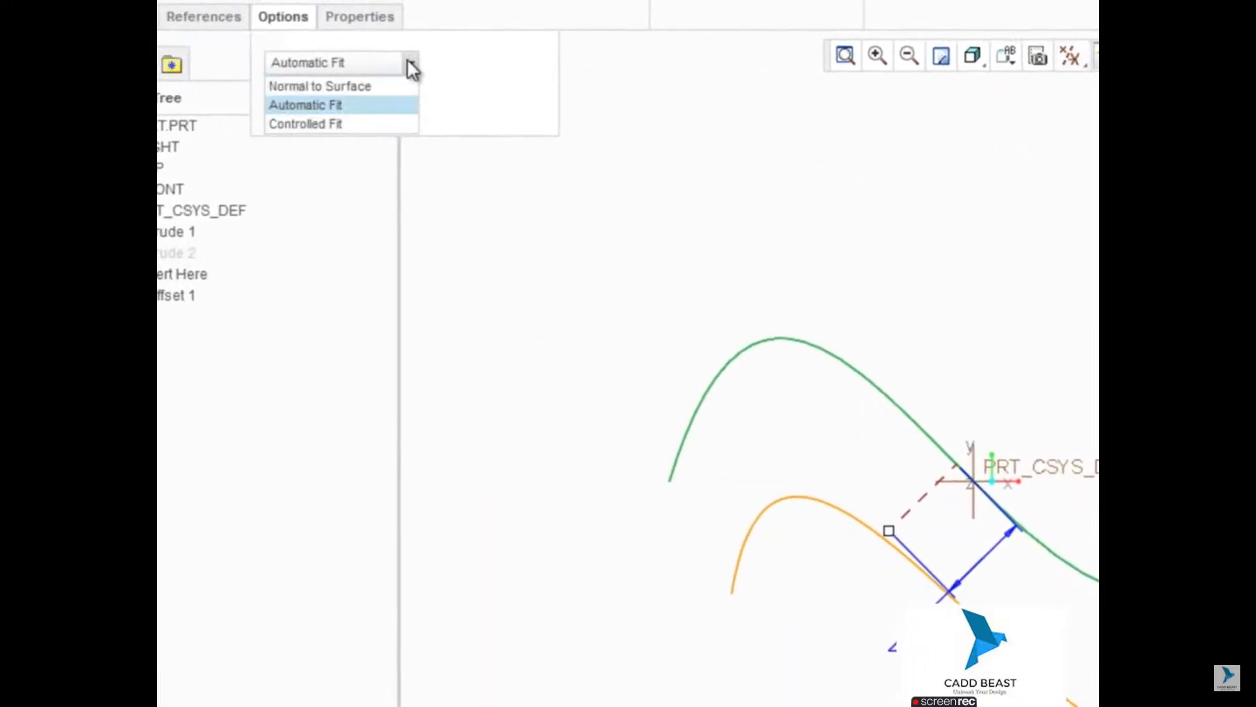
click(386, 125)
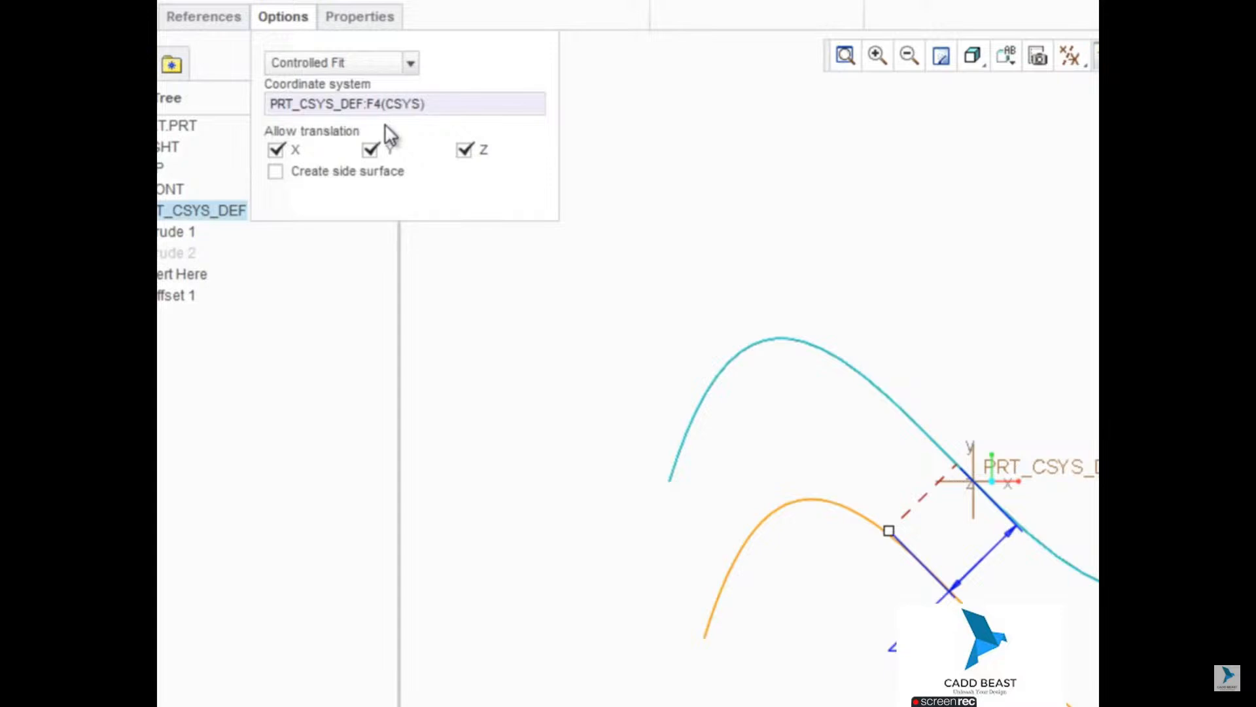
click(276, 151)
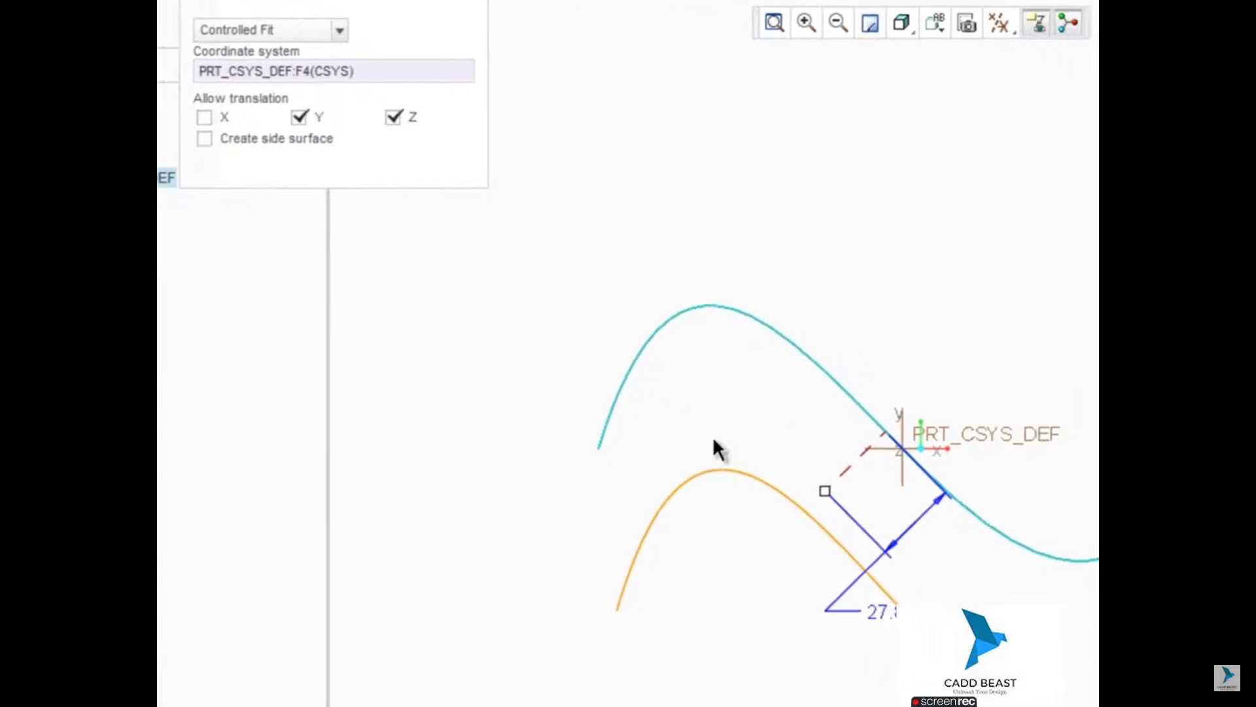
Step: Adjust the controlled-fit offset distance to about 26.6 and complete the offset feature
drag(706, 436, 712, 510)
drag(585, 446, 564, 369)
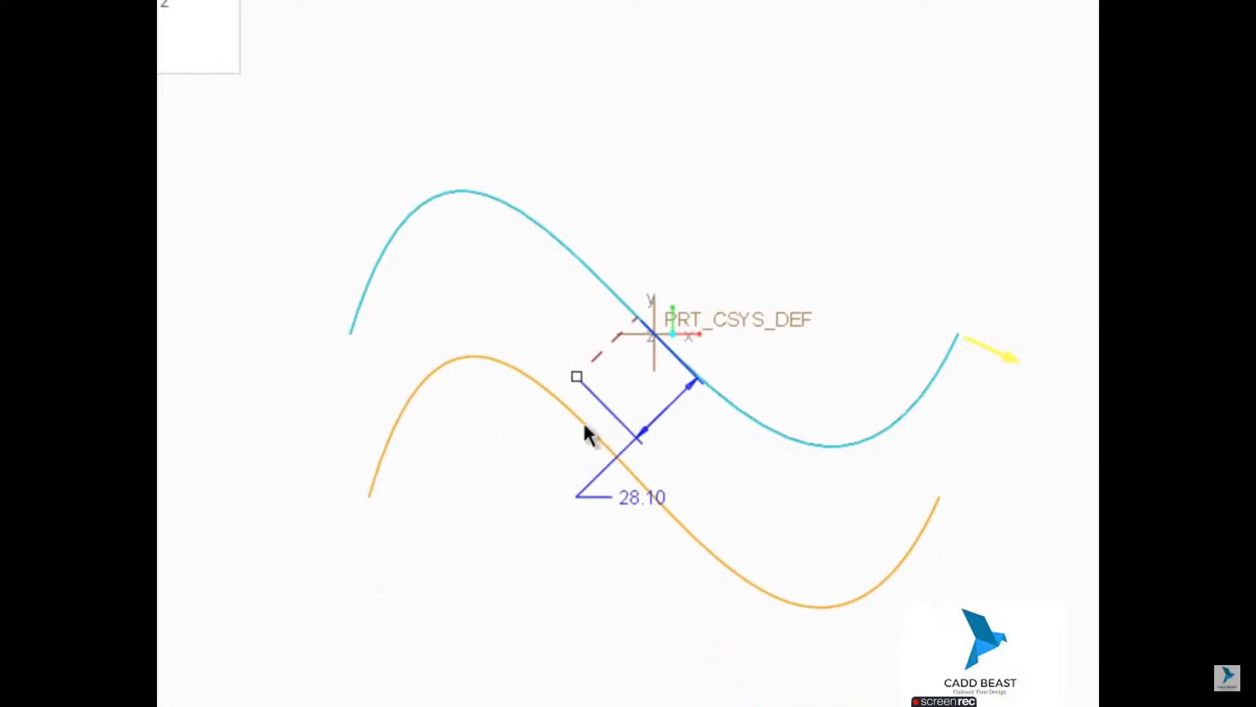
drag(579, 381, 605, 413)
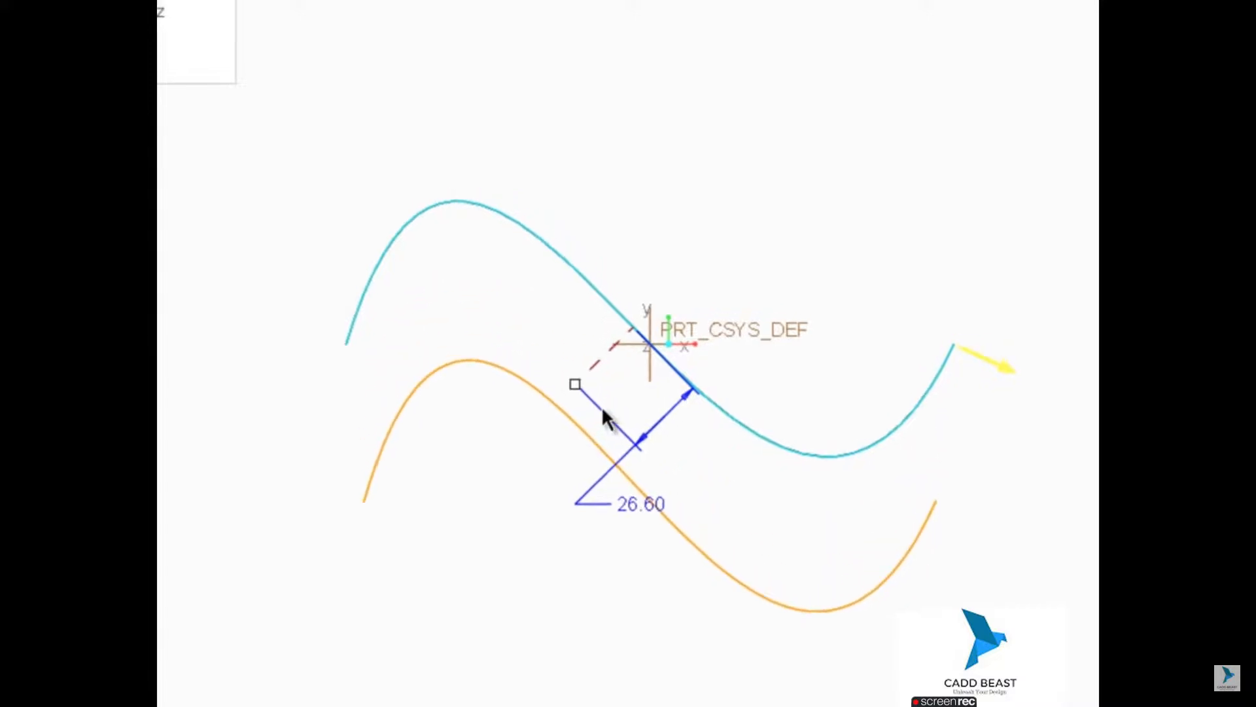
click(398, 28)
middle_drag(718, 163, 685, 181)
click(729, 148)
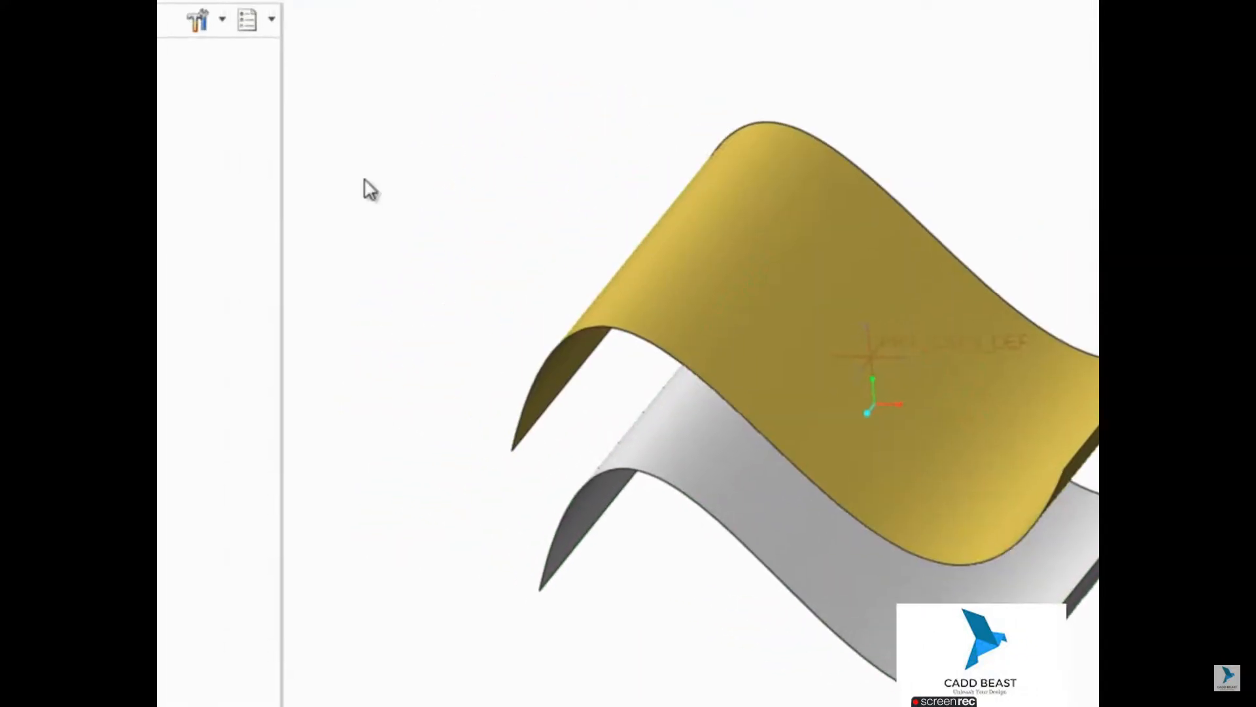
Step: Hide Extrude 1 and Offset 1, and unhide Extrude 2
click(251, 200)
right_click(242, 233)
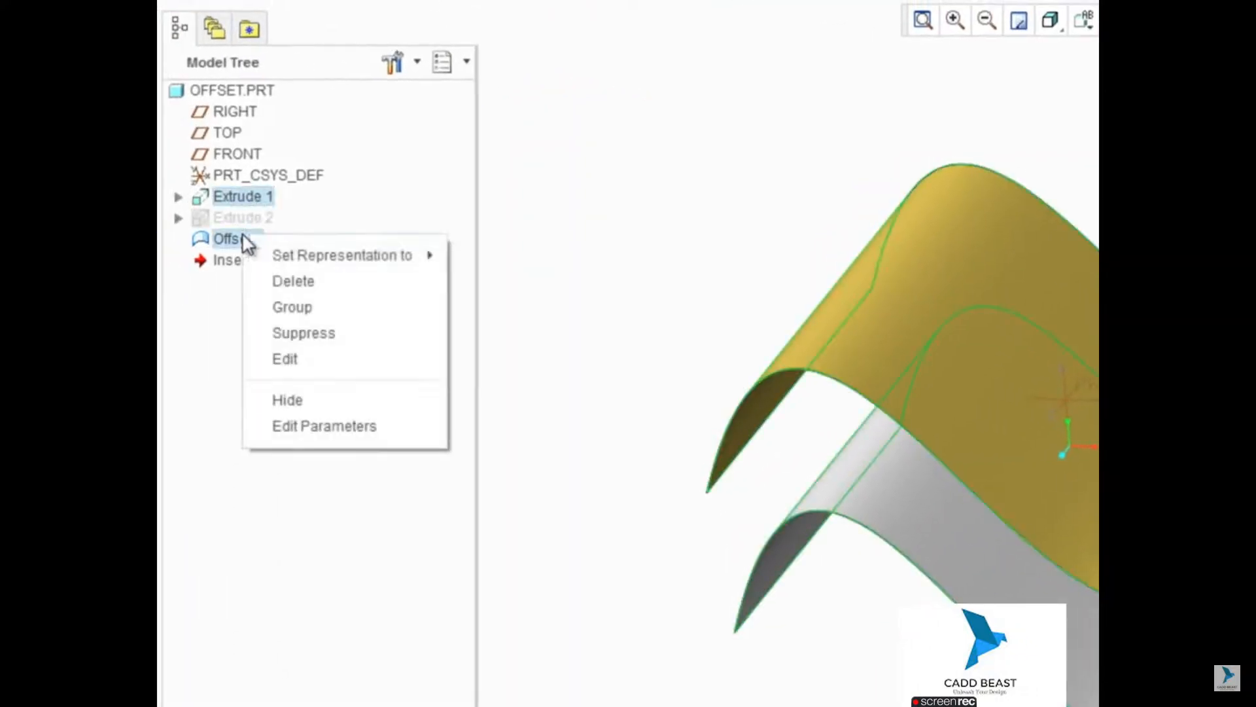
click(306, 400)
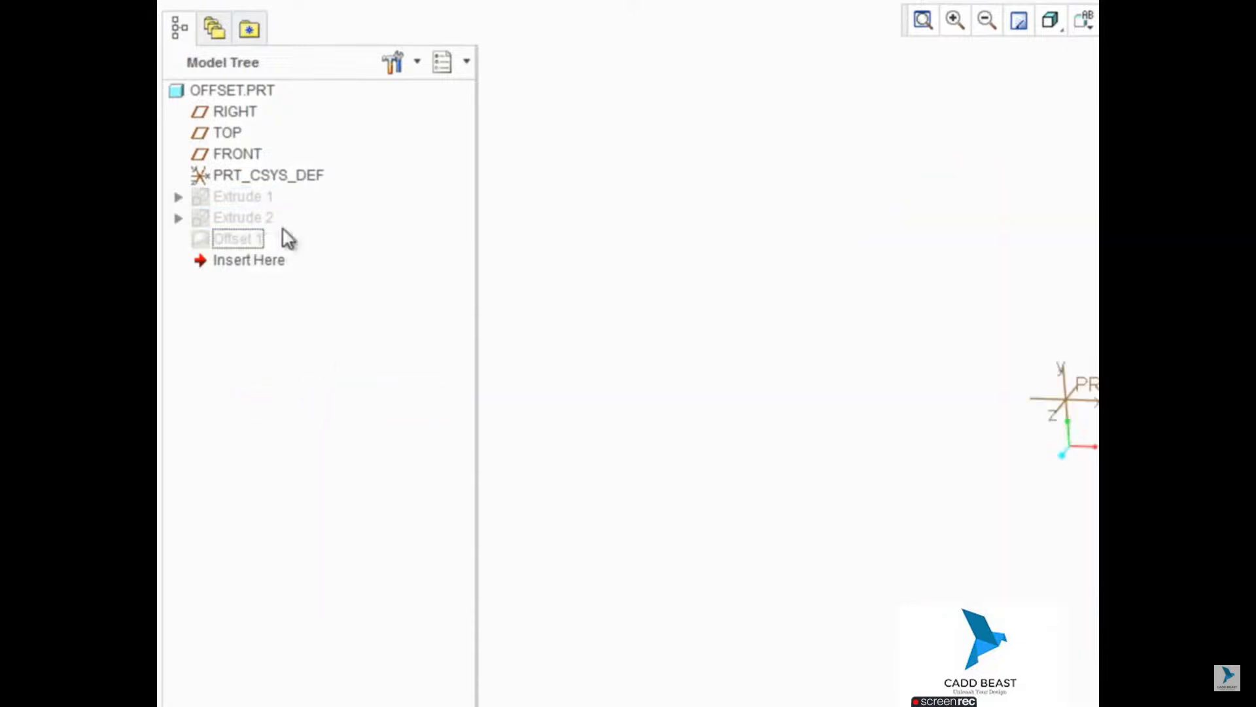
click(246, 214)
right_click(246, 215)
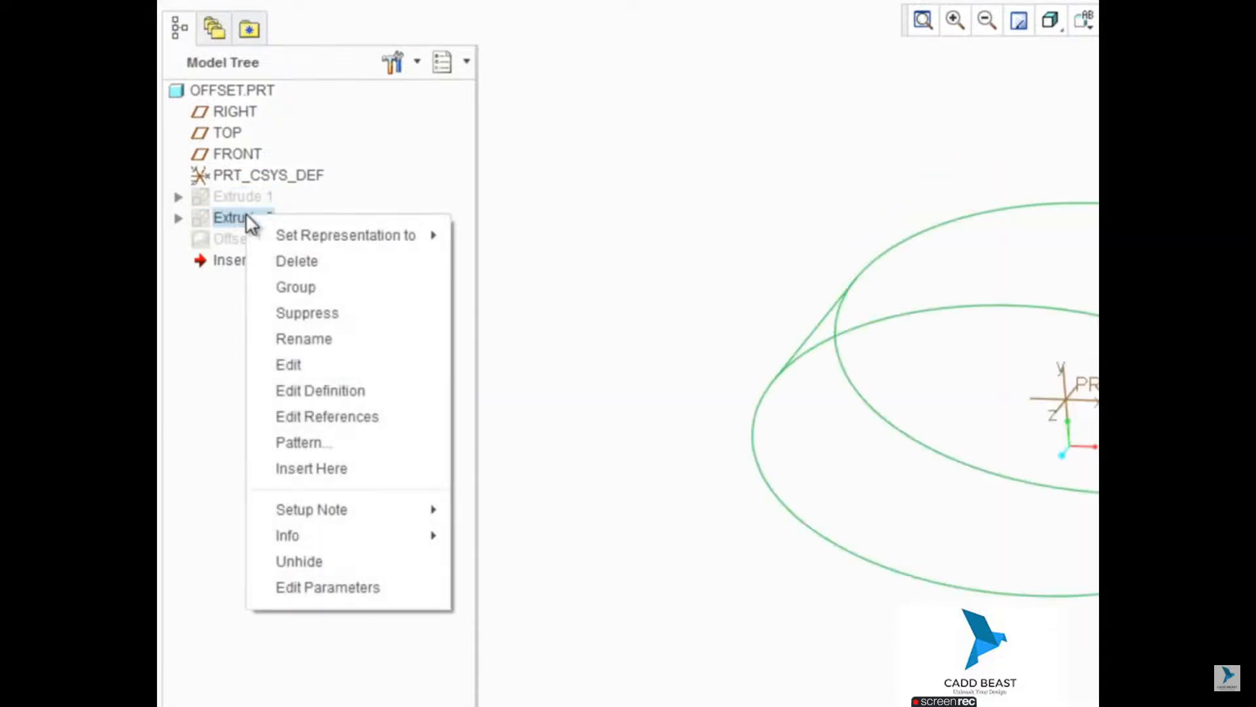
click(323, 556)
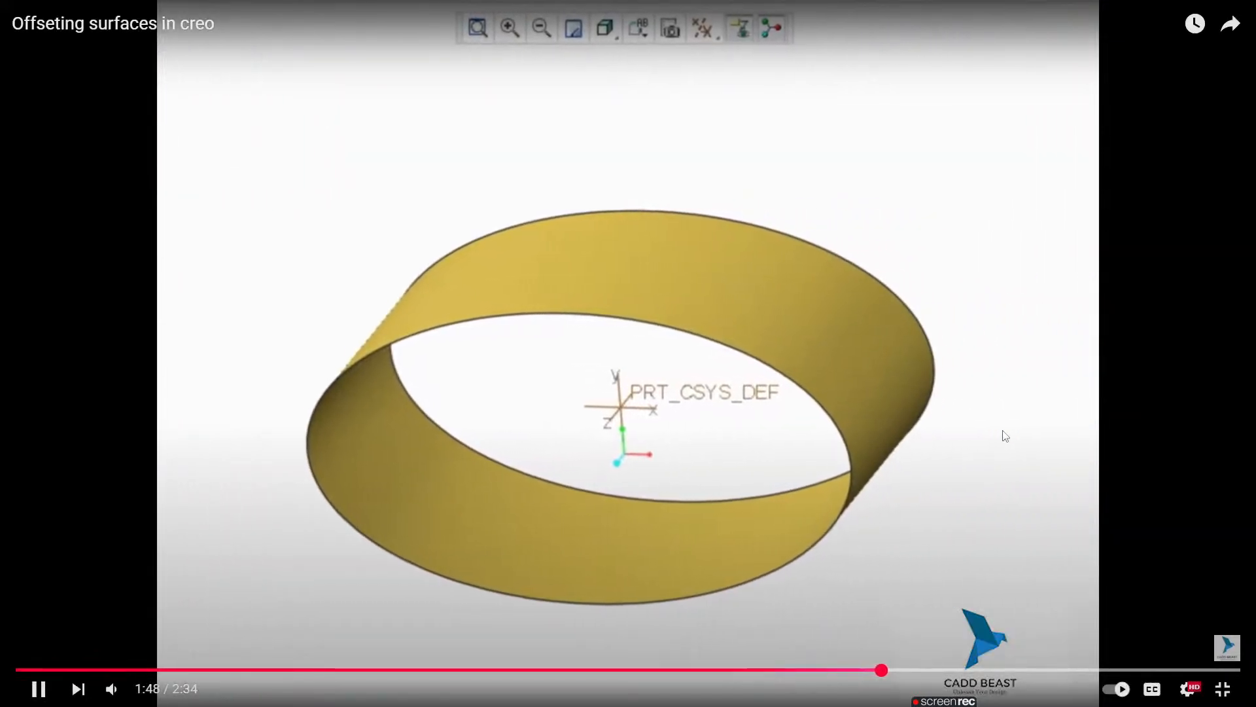
Step: Set up an inward offset of the oval extruded surface with a distance of 20
click(524, 255)
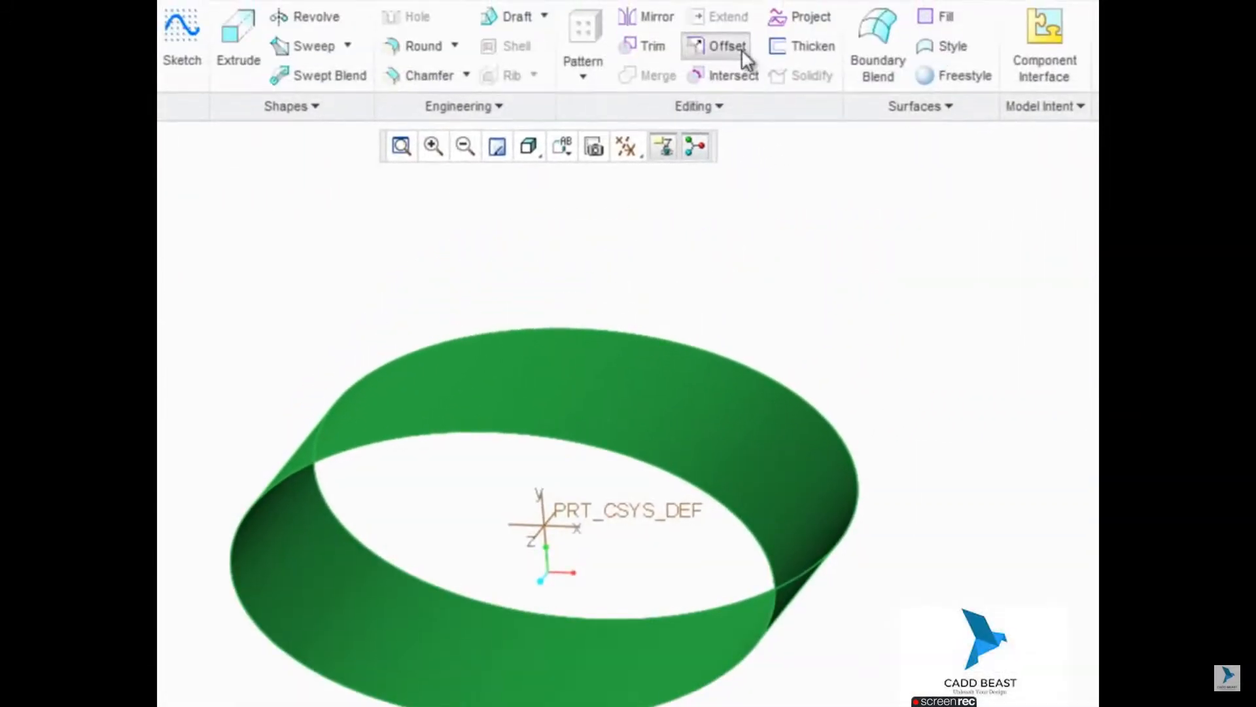
click(742, 51)
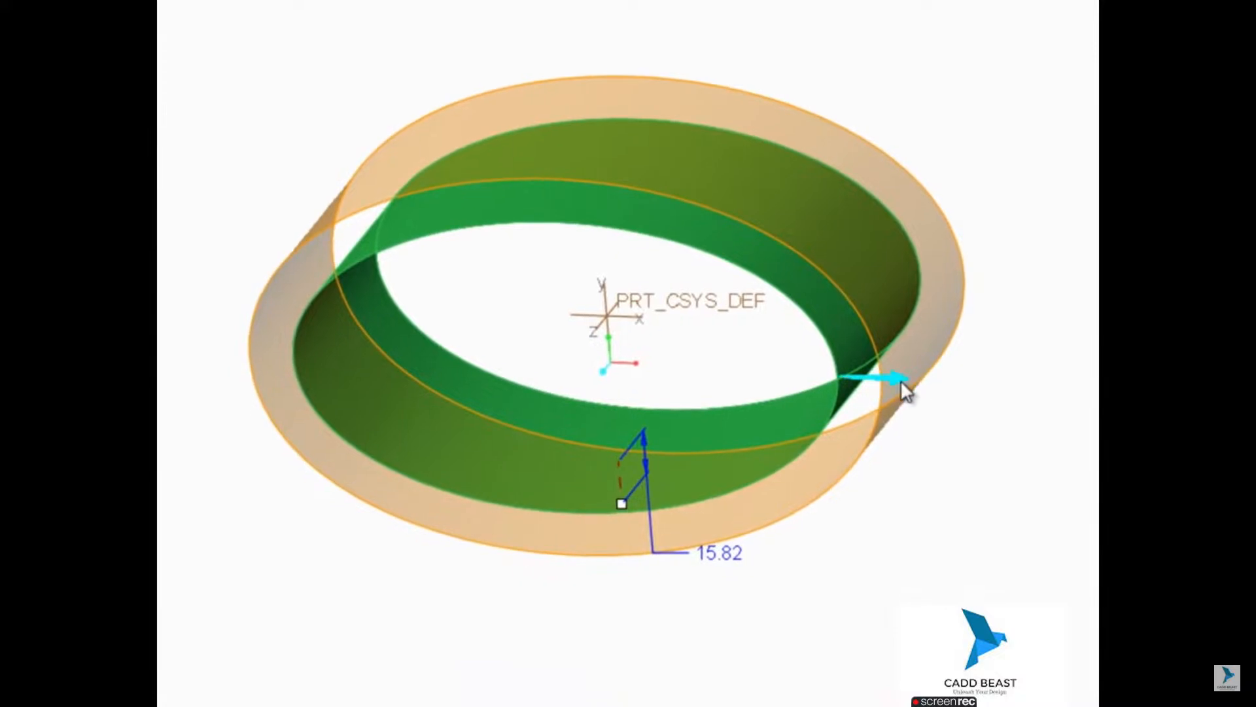
click(902, 382)
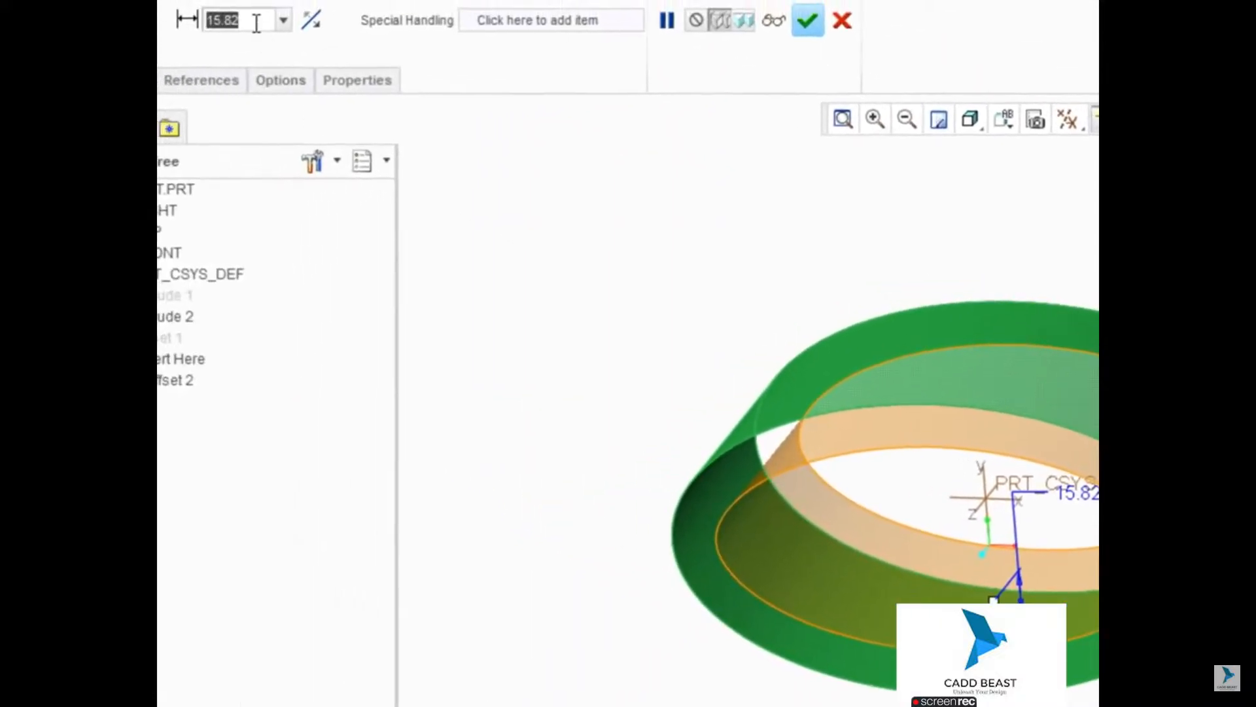
double_click(255, 20)
text(2)
key(Return)
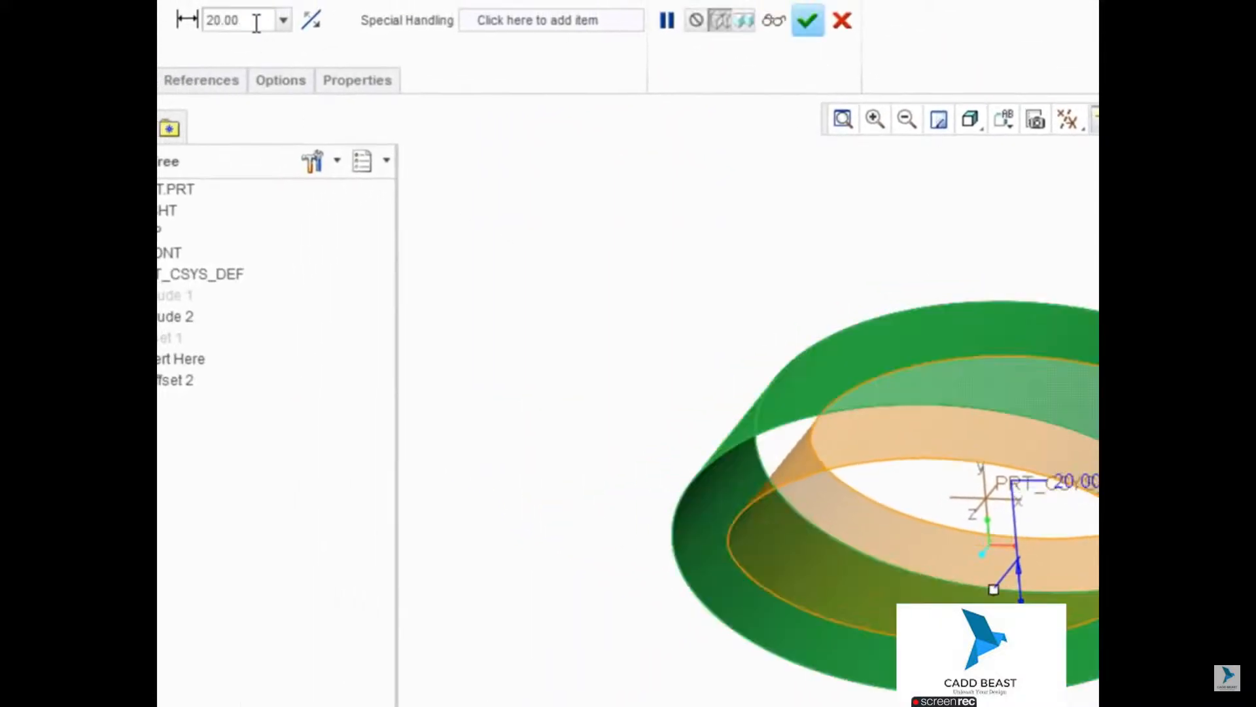
Step: Add side surfaces to the oval surface's offset and preview the resulting geometry
click(284, 78)
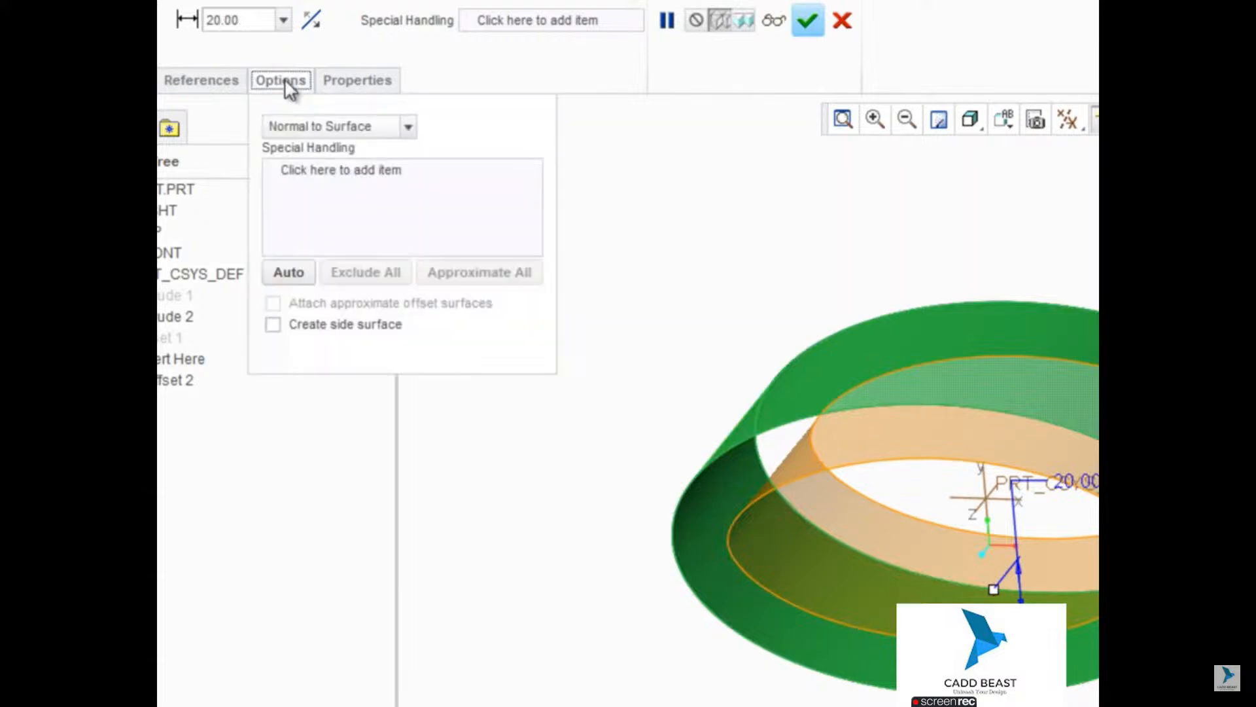
click(273, 324)
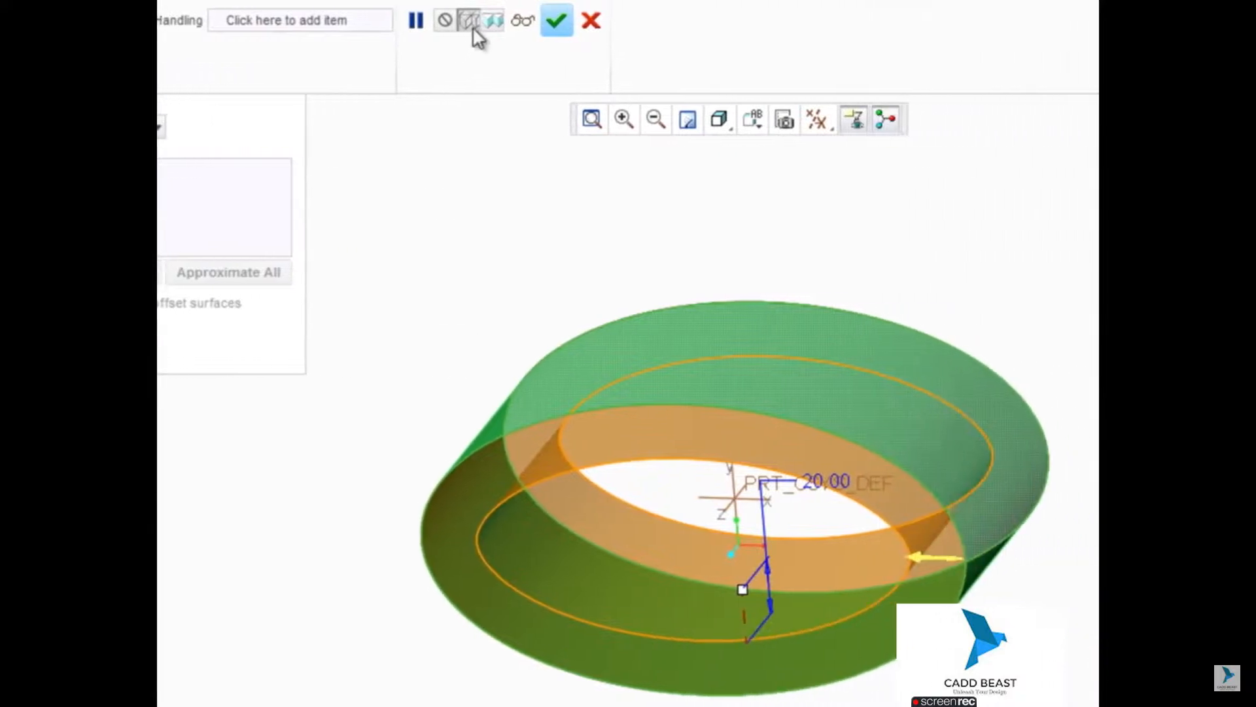
click(652, 20)
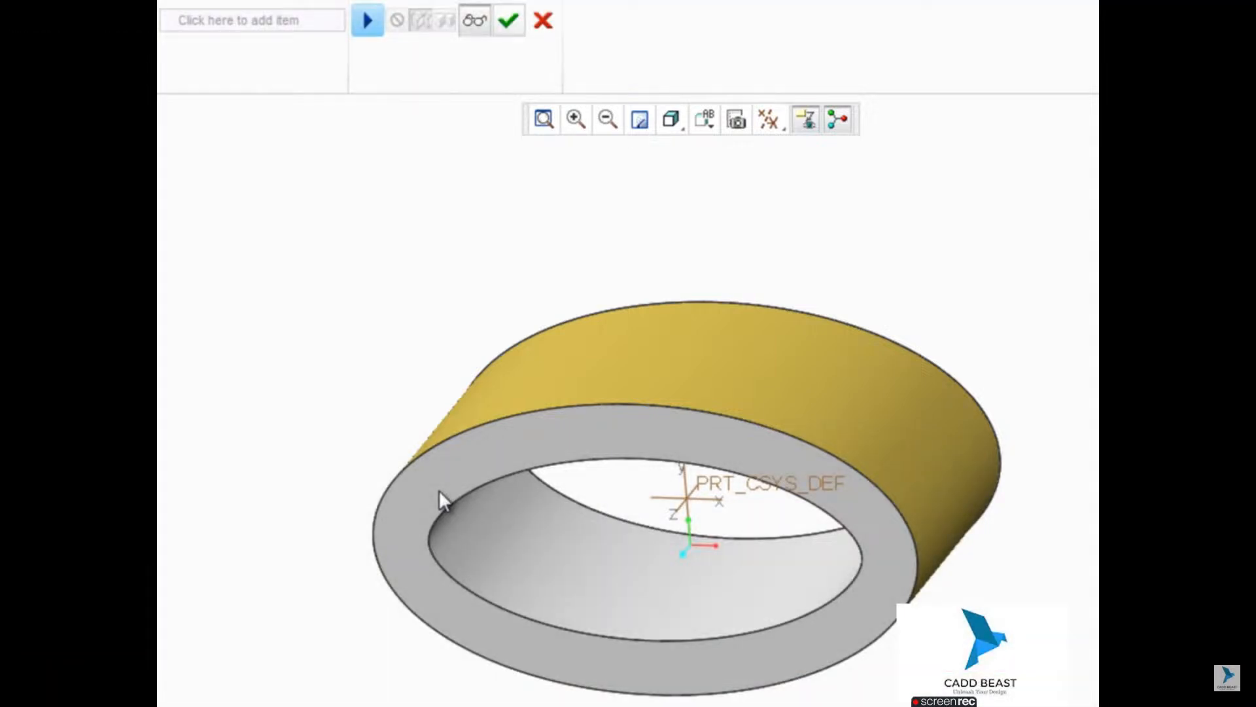
mouse_move(454, 305)
middle_down()
mouse_move(222, 399)
mouse_move(340, 379)
mouse_move(430, 342)
mouse_move(462, 288)
middle_up()
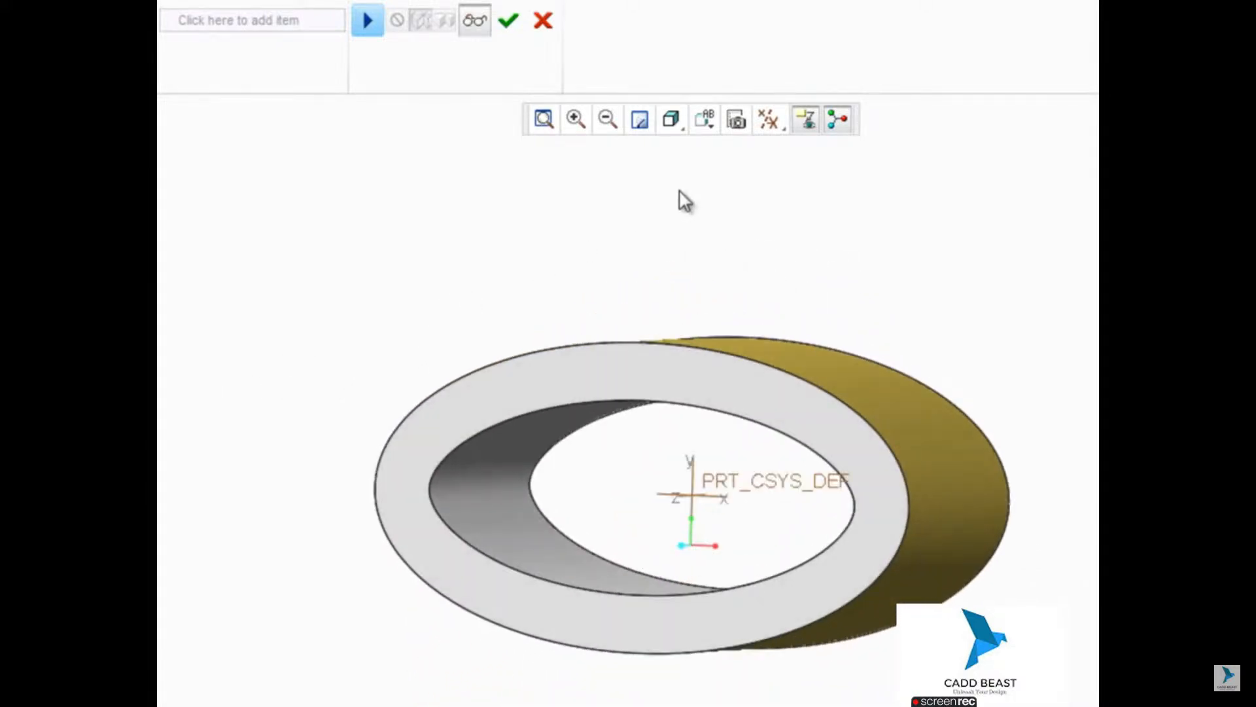
Step: Try the Coplanar geometry rule on the front face of the tall rectangular block
mouse_move(1007, 425)
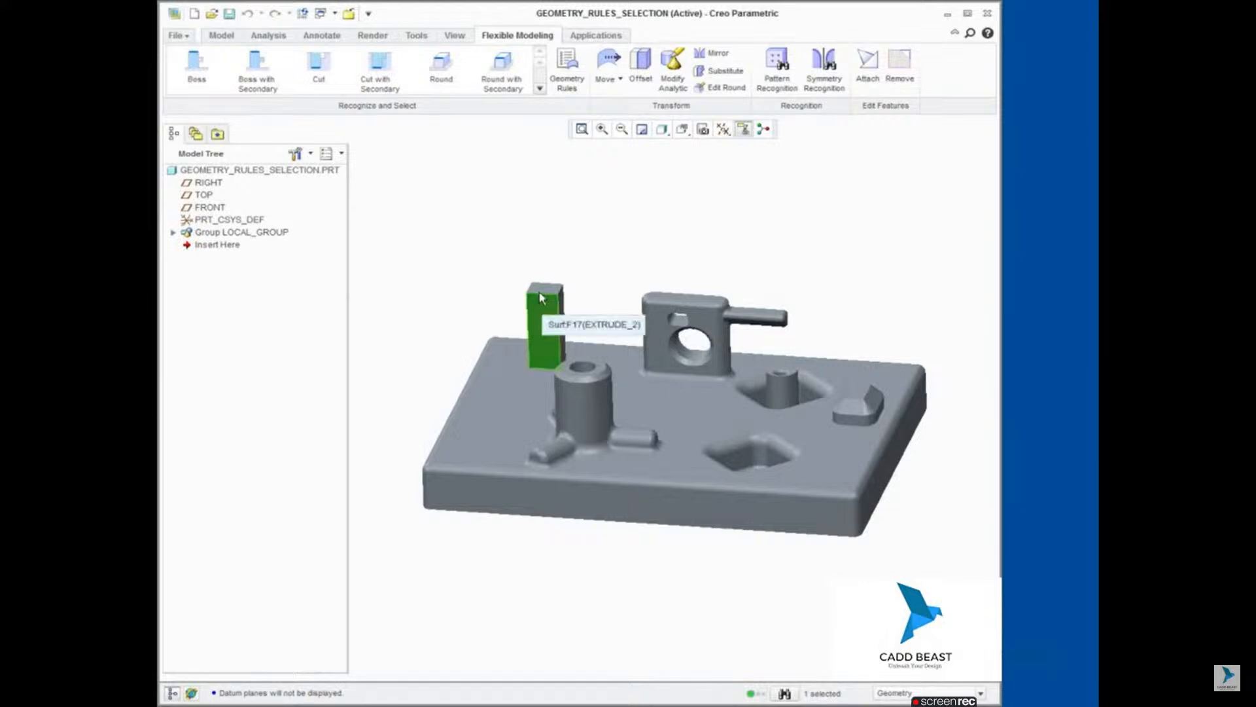
click(569, 74)
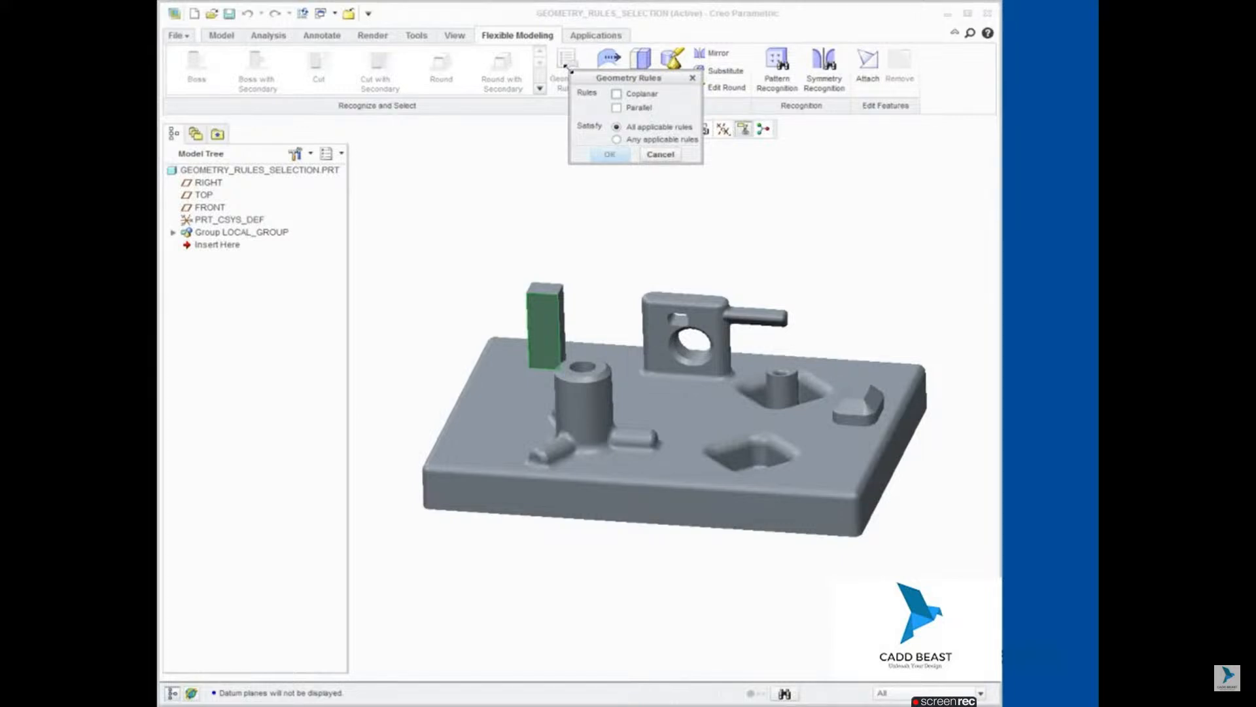
click(617, 95)
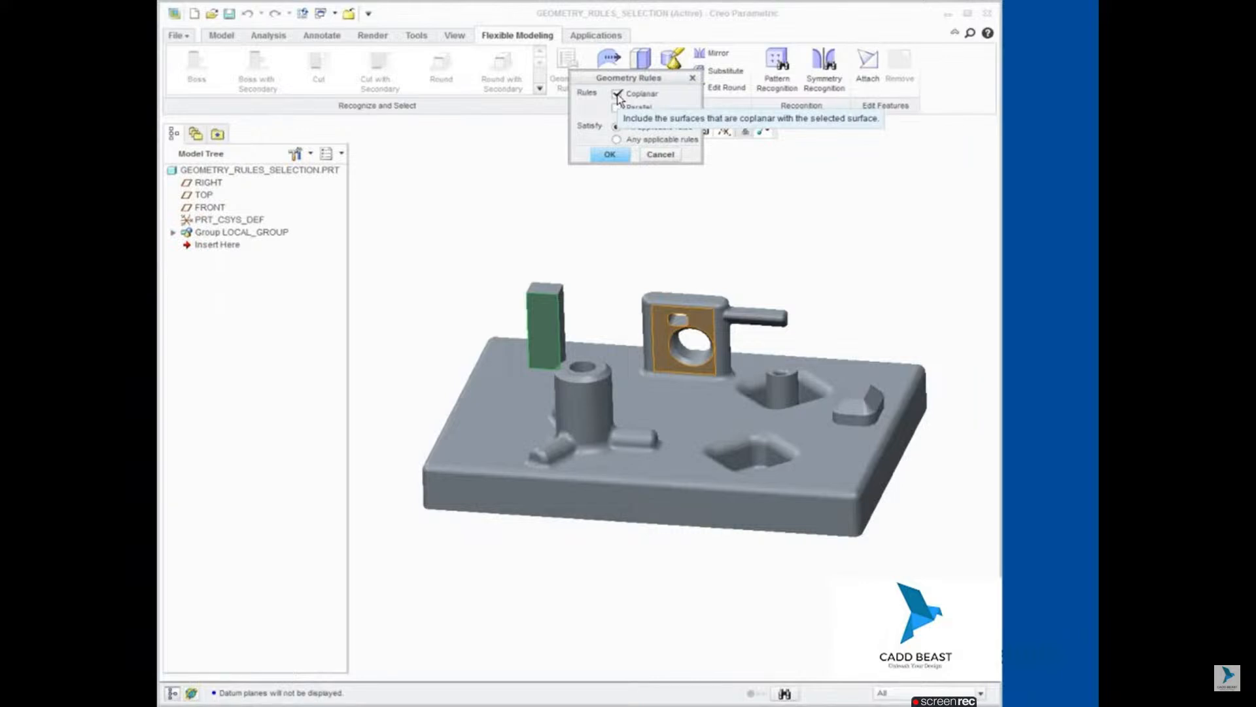
click(617, 95)
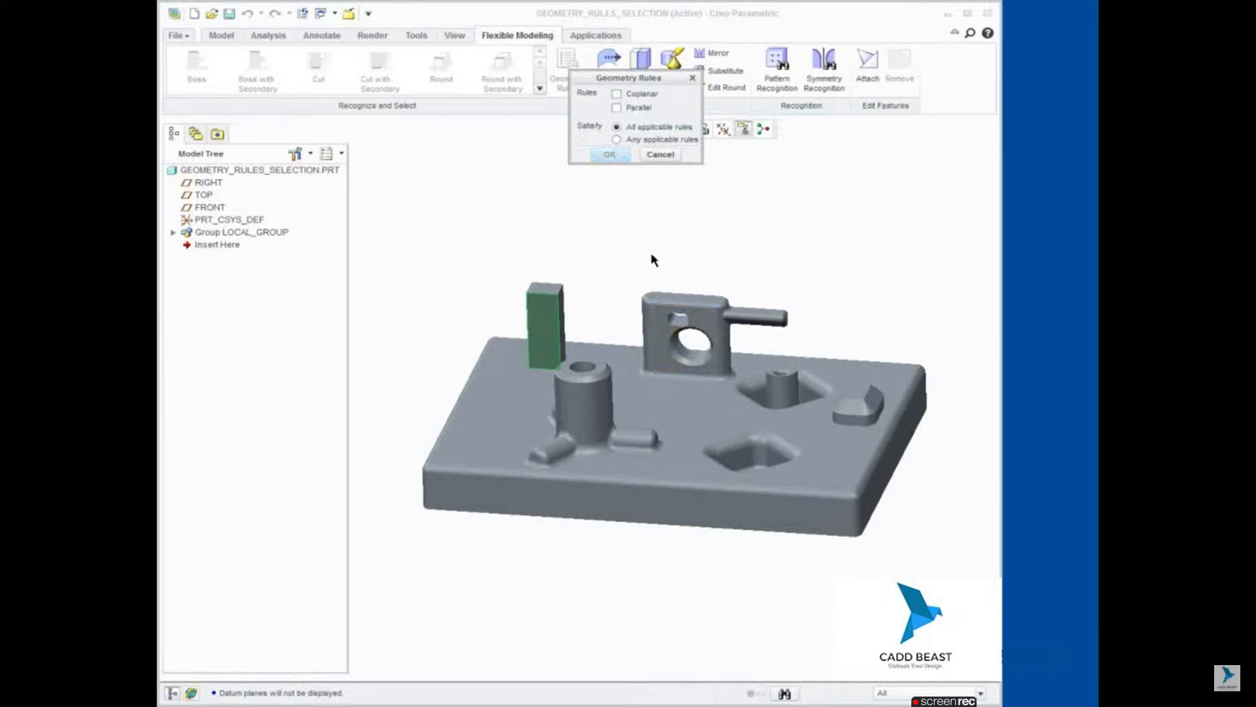
Step: Use the Parallel geometry rule to select all surfaces parallel to the block's front face, and clear the selection
click(616, 109)
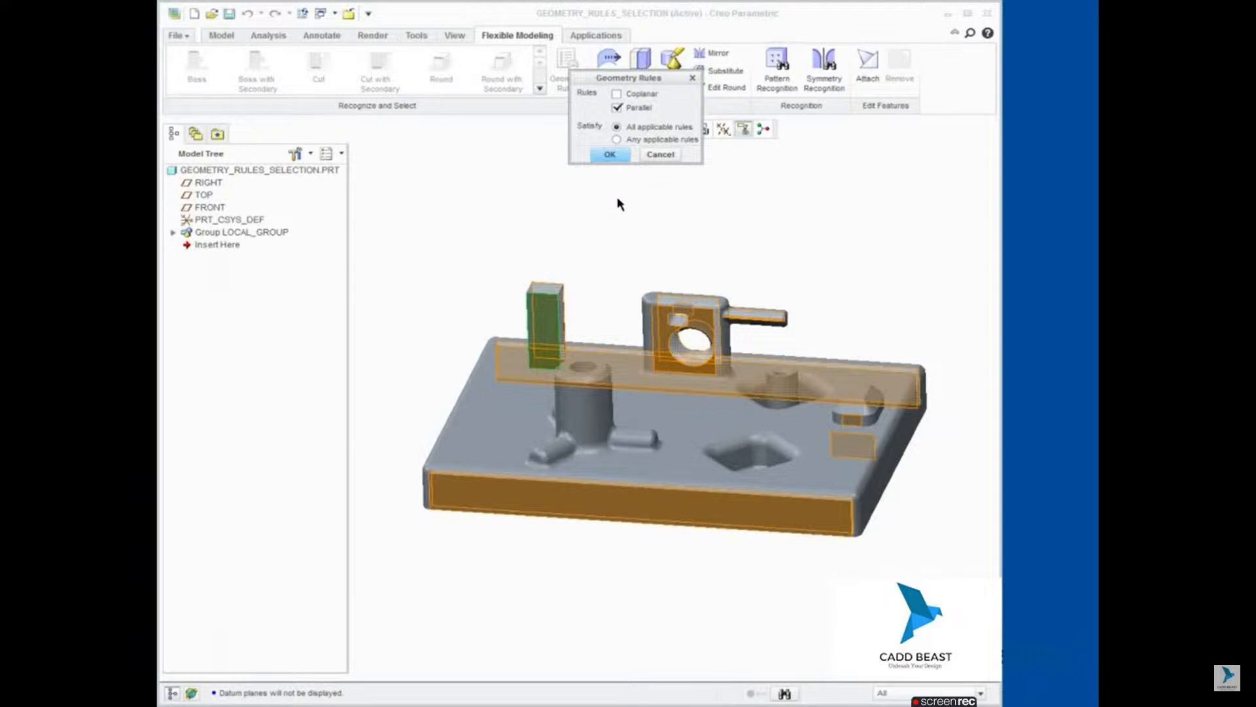
click(610, 156)
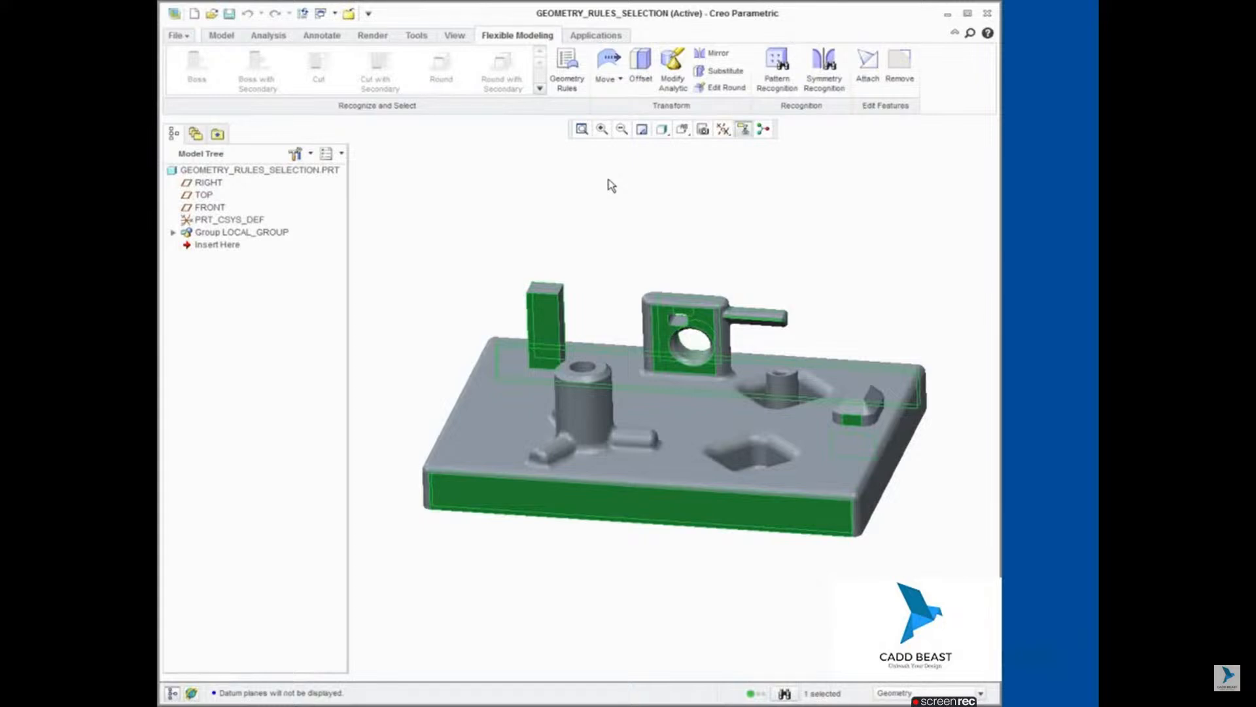
click(611, 185)
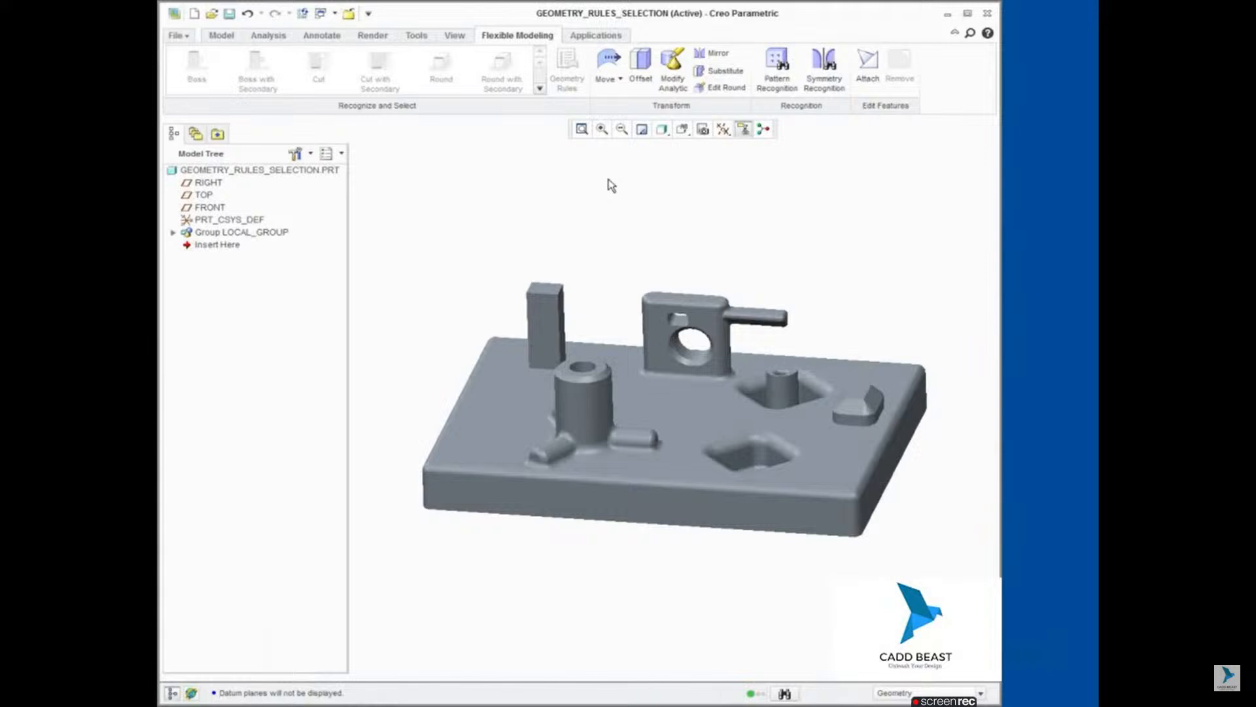
Step: Select all surfaces coaxial with the tall round boss's outer cylinder using the Coaxial geometry rule
click(594, 407)
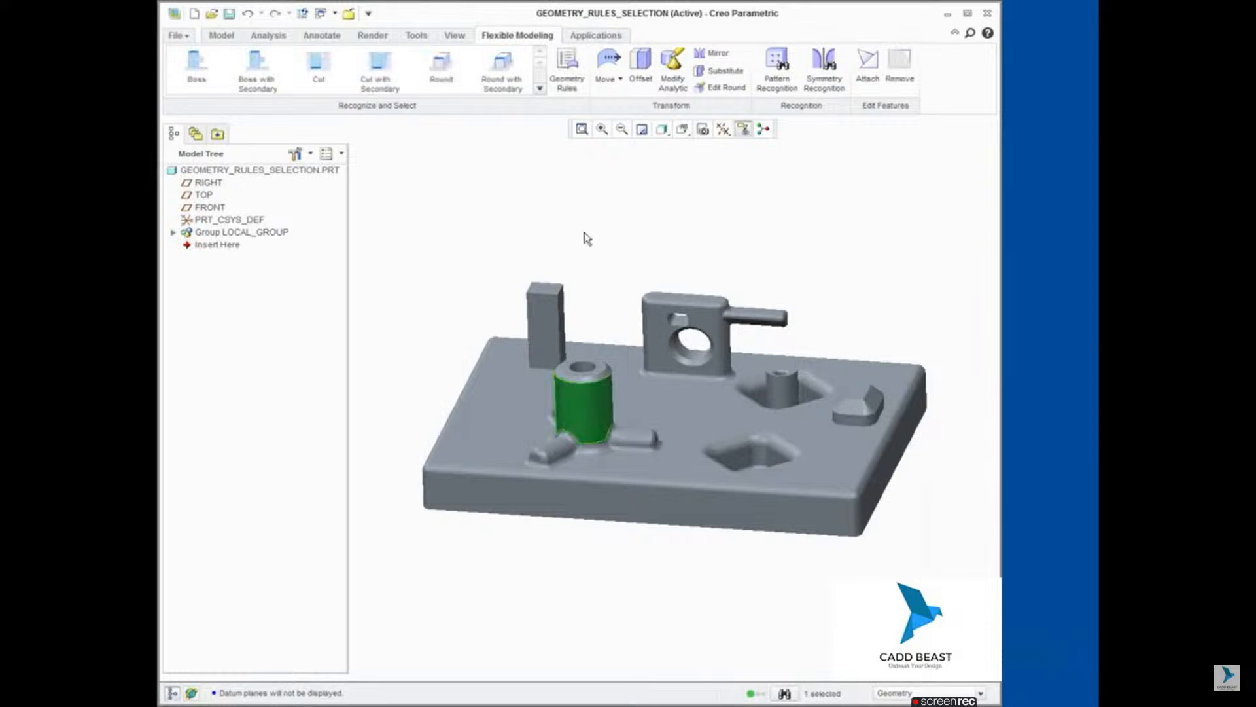
click(567, 66)
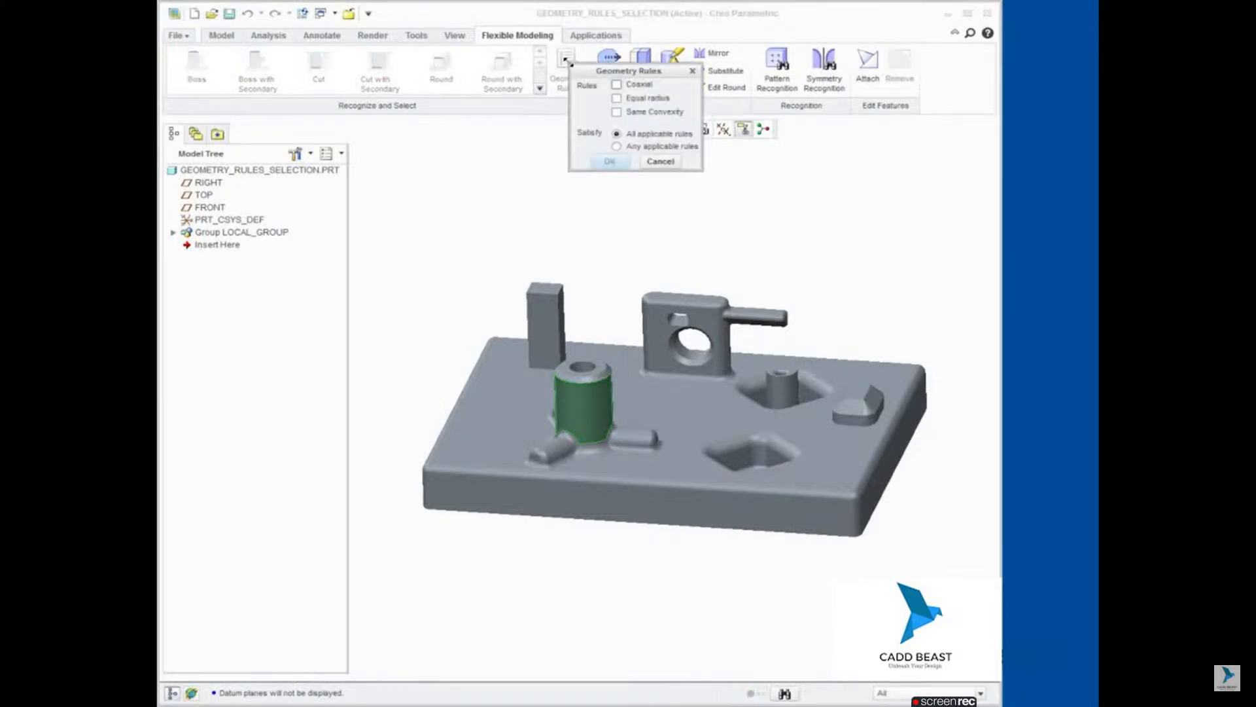
click(617, 85)
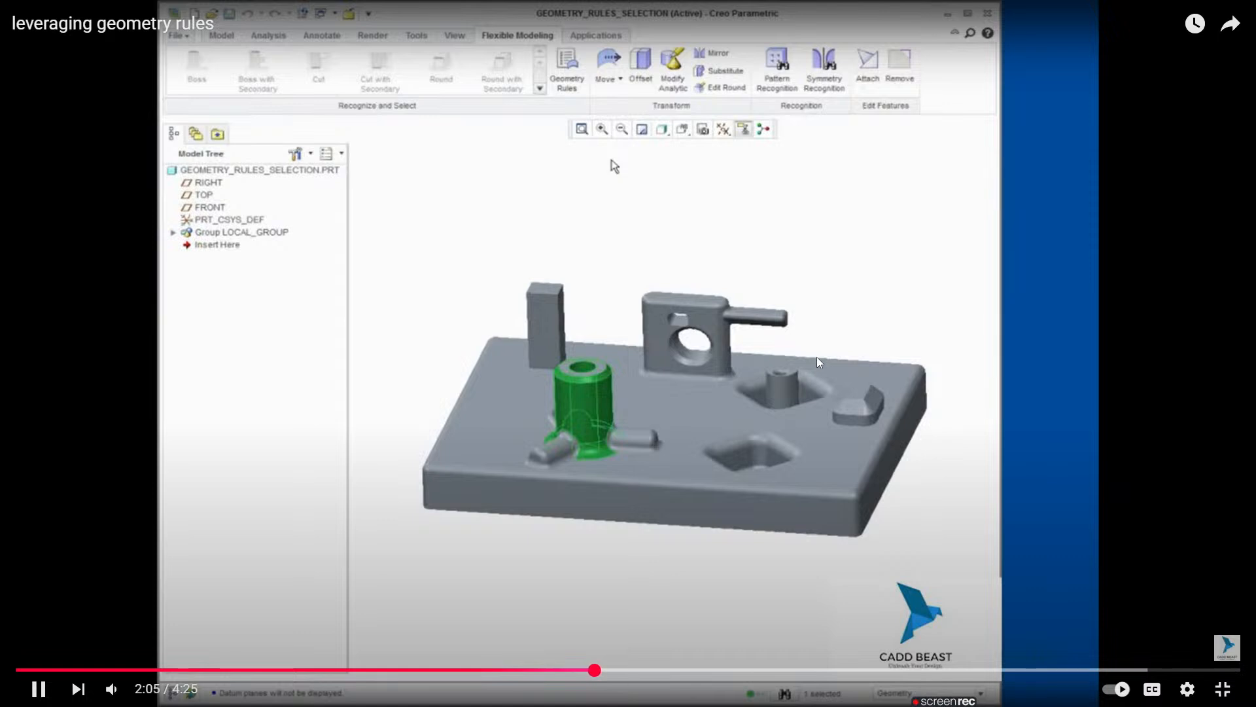
click(78, 689)
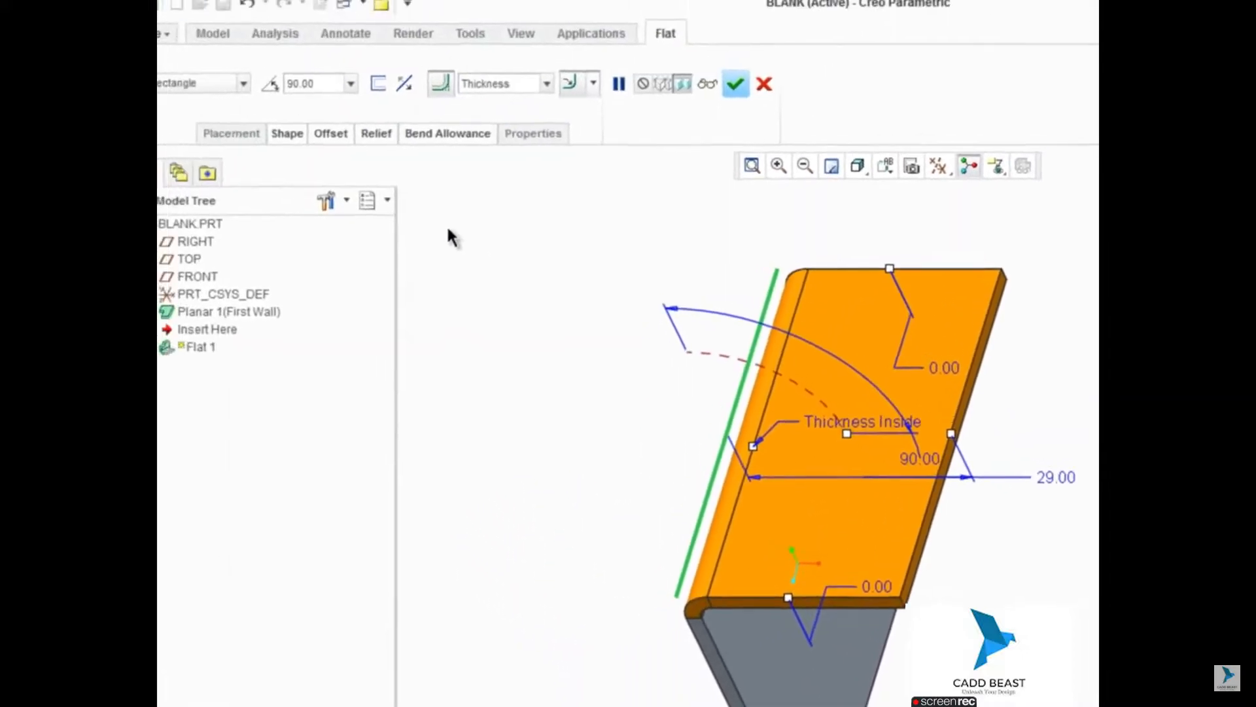
Step: Try the Trapezoid and T shapes for the flat wall, and set its shape to L
click(242, 83)
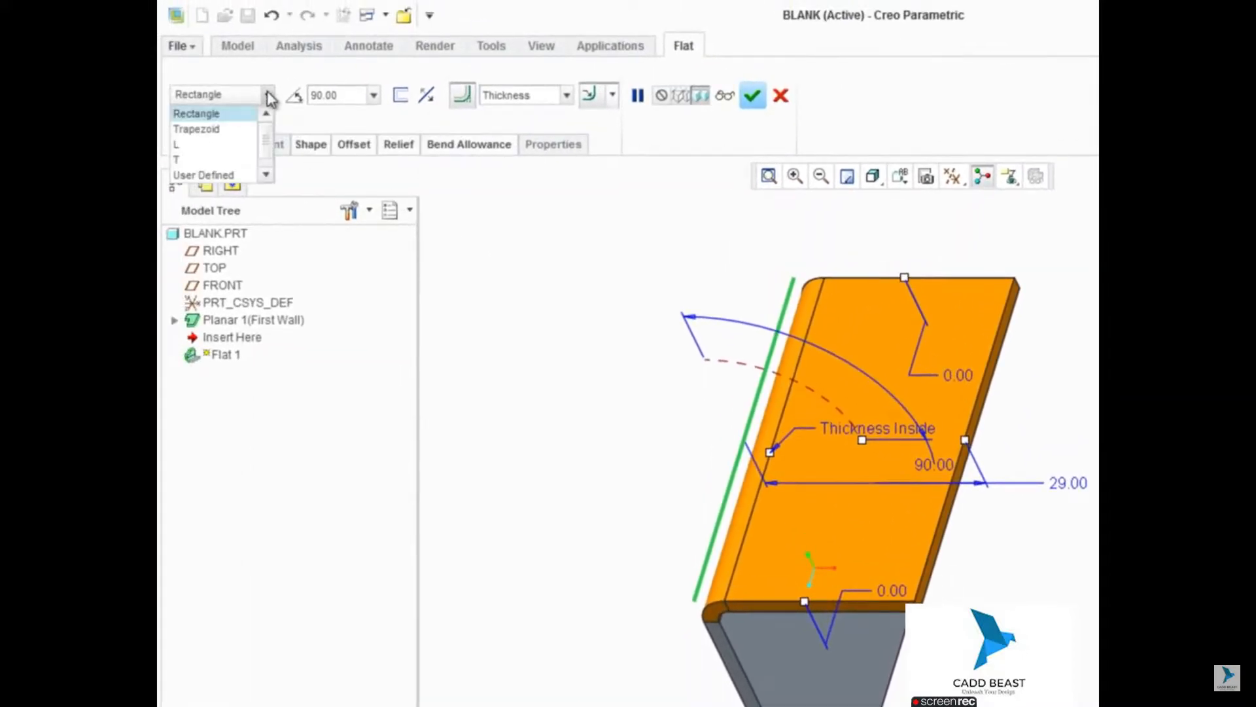
click(208, 130)
click(268, 95)
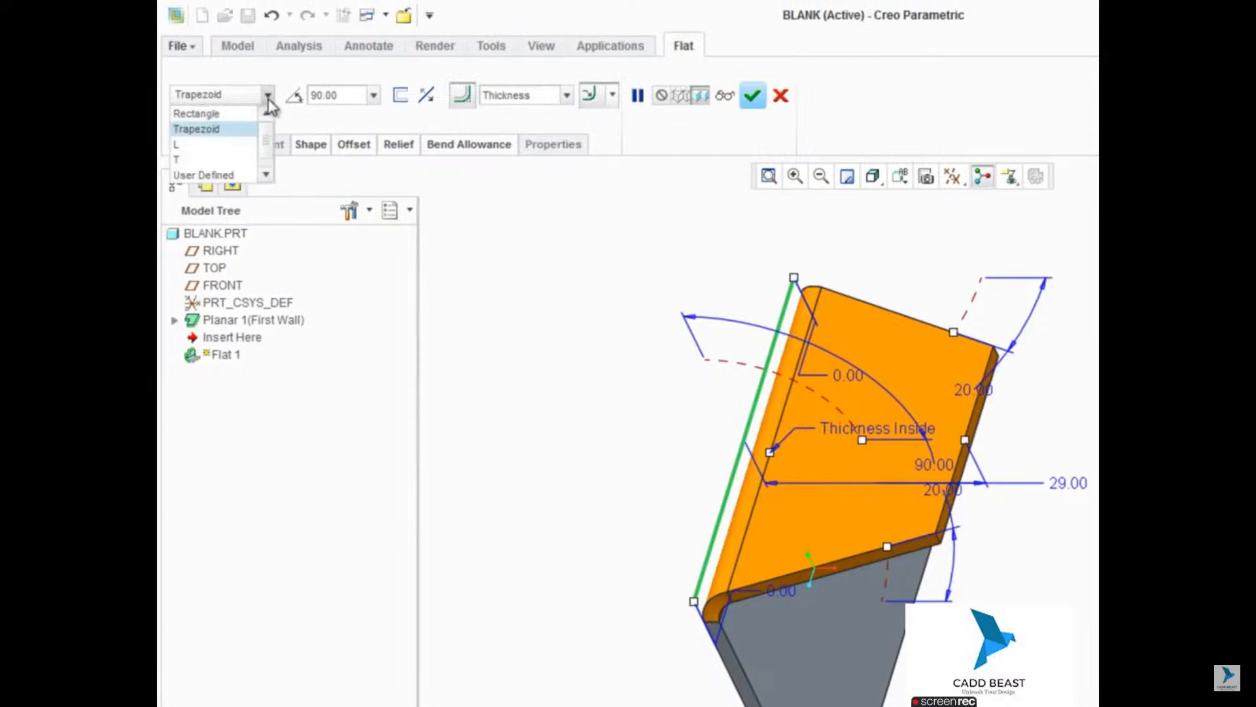
click(213, 159)
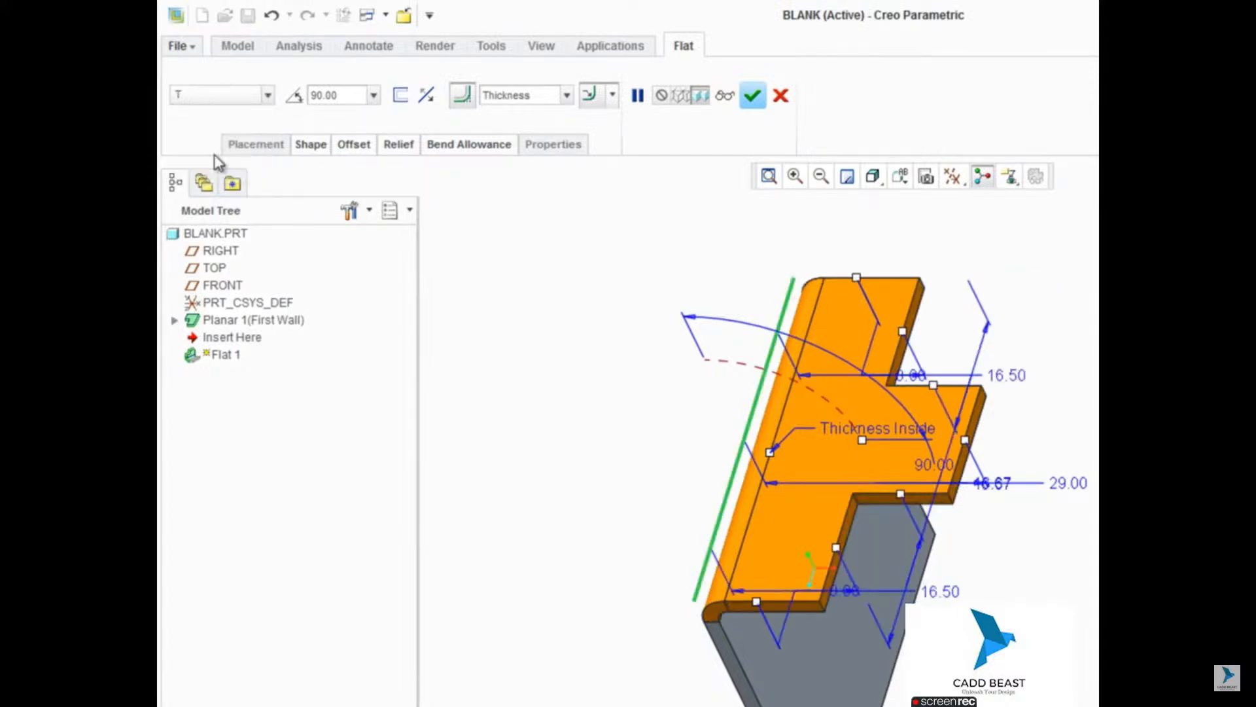
click(267, 96)
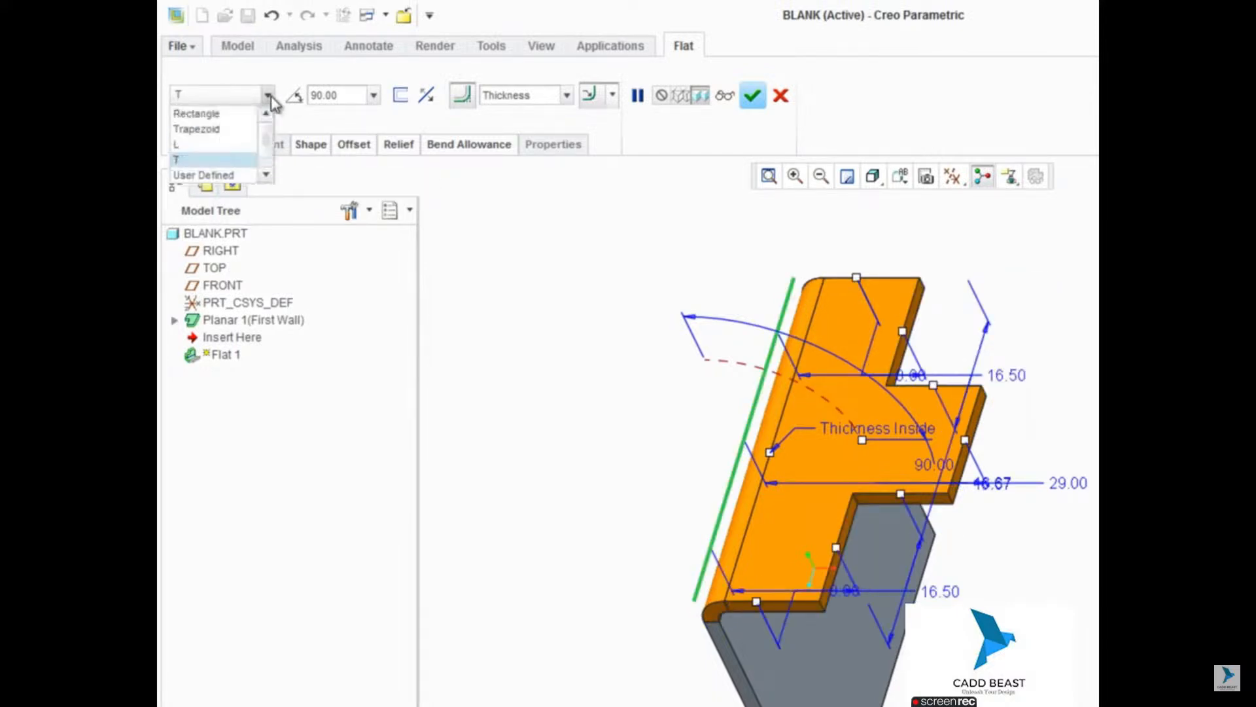
click(234, 146)
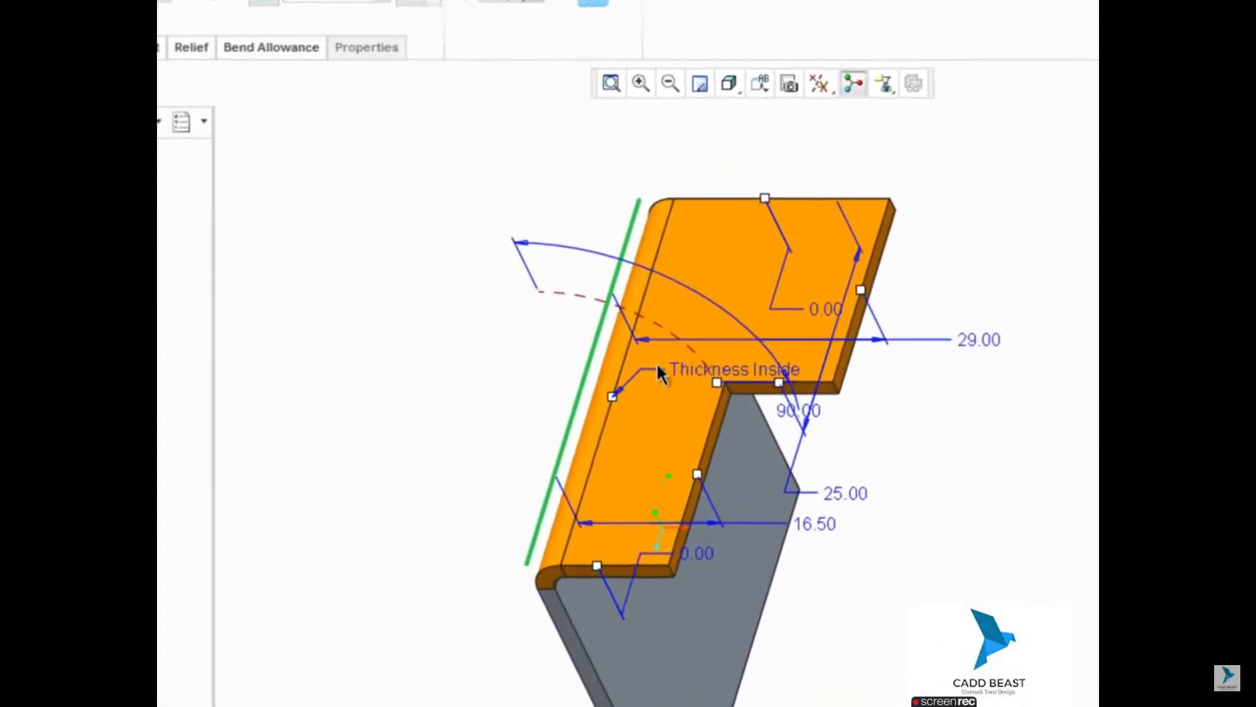
Step: Set the flat wall's inside bend radius to 5 and increase its bend angle to 110 degrees
double_click(688, 372)
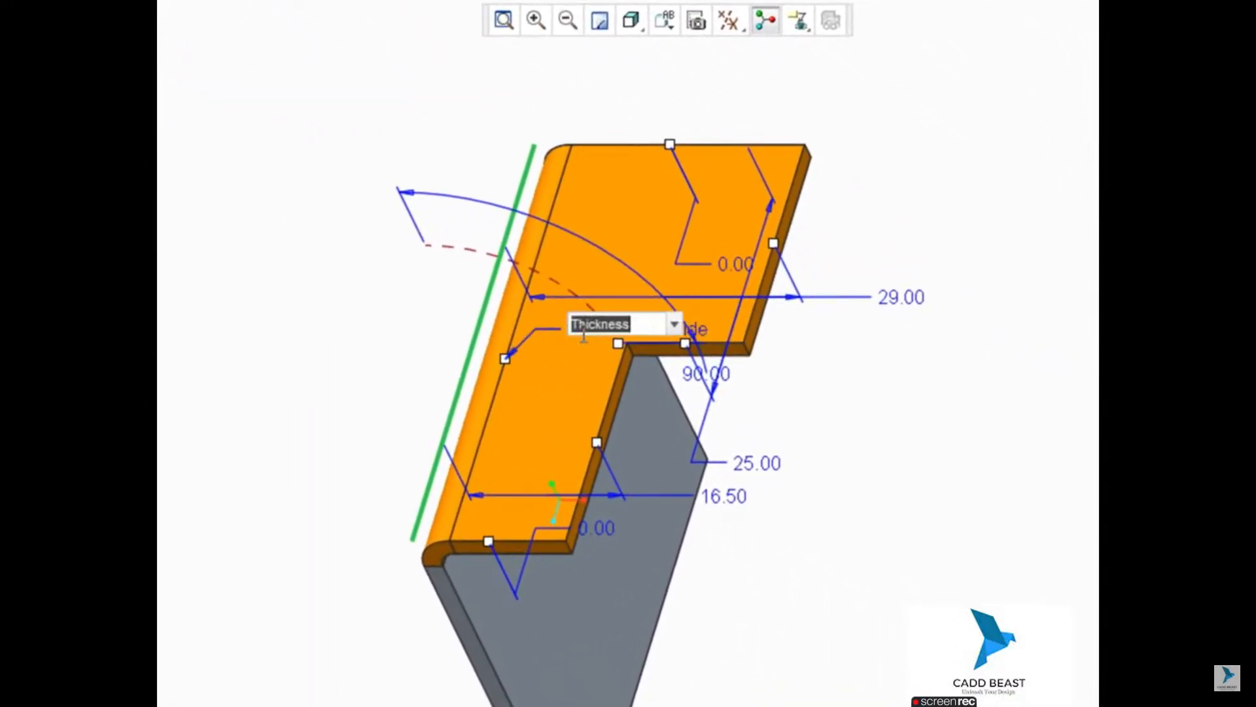
text(5)
key(Return)
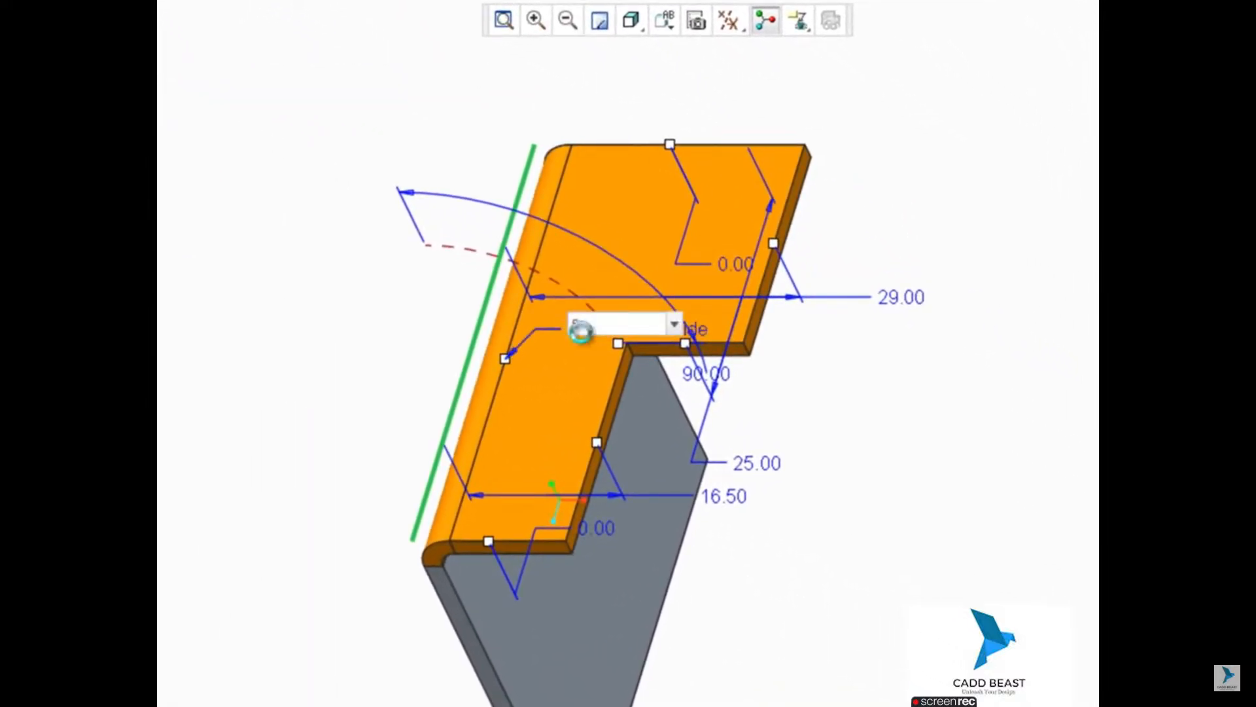
drag(630, 344, 632, 383)
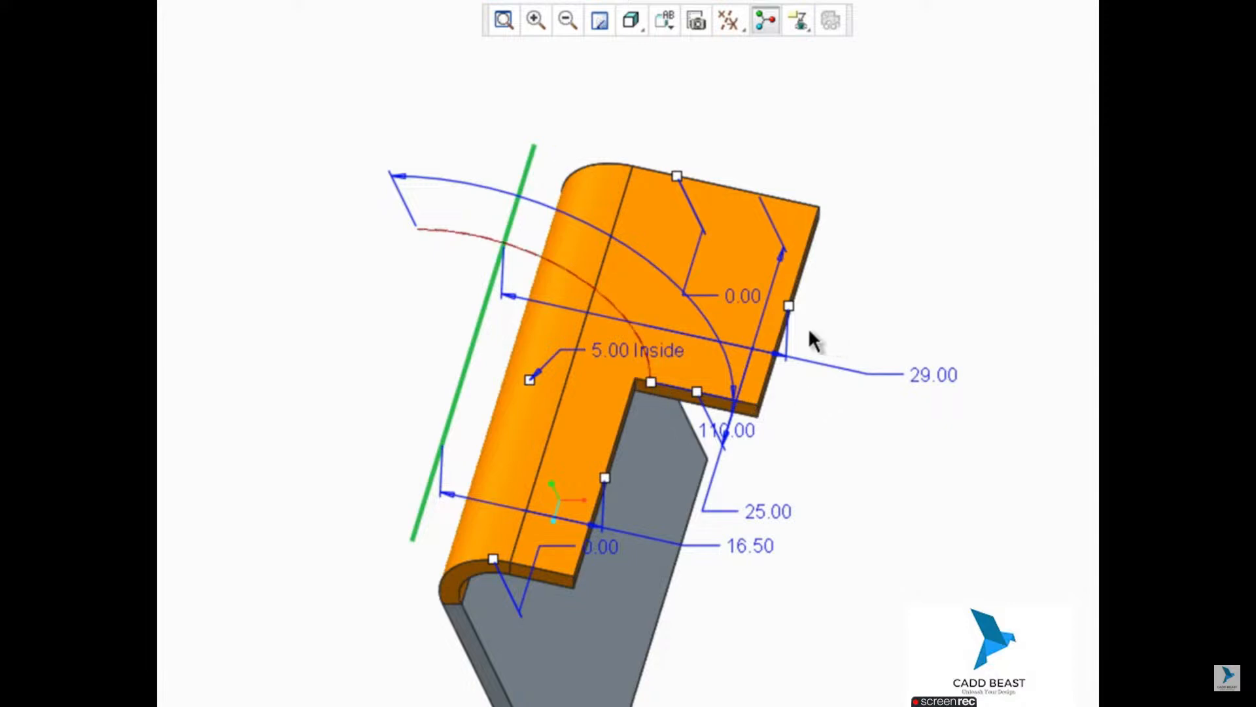
Step: Extend the L-shaped wall's longer leg to 37.60 and set the shorter leg's height to 20
drag(791, 314, 877, 341)
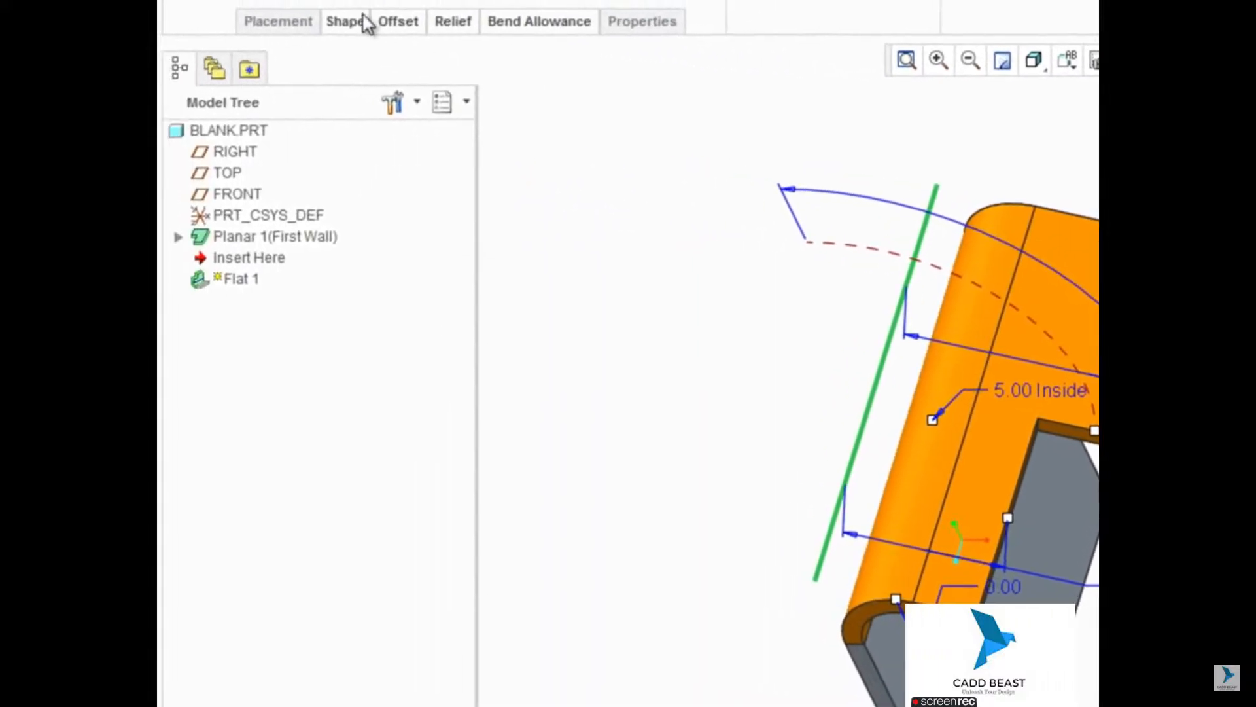
click(345, 22)
double_click(777, 525)
text(20)
key(Return)
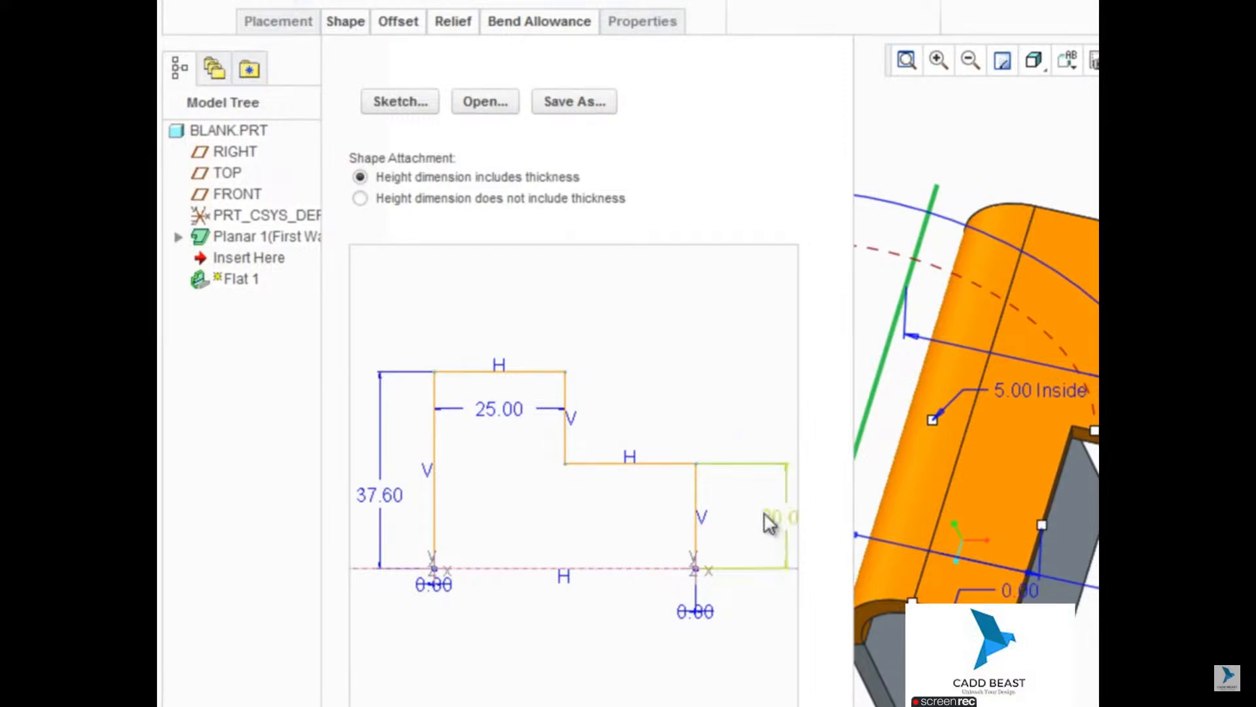
Step: Edit the wall's shape sketch to round the longer leg's outer corner beside the notch with a radius of 10
click(394, 105)
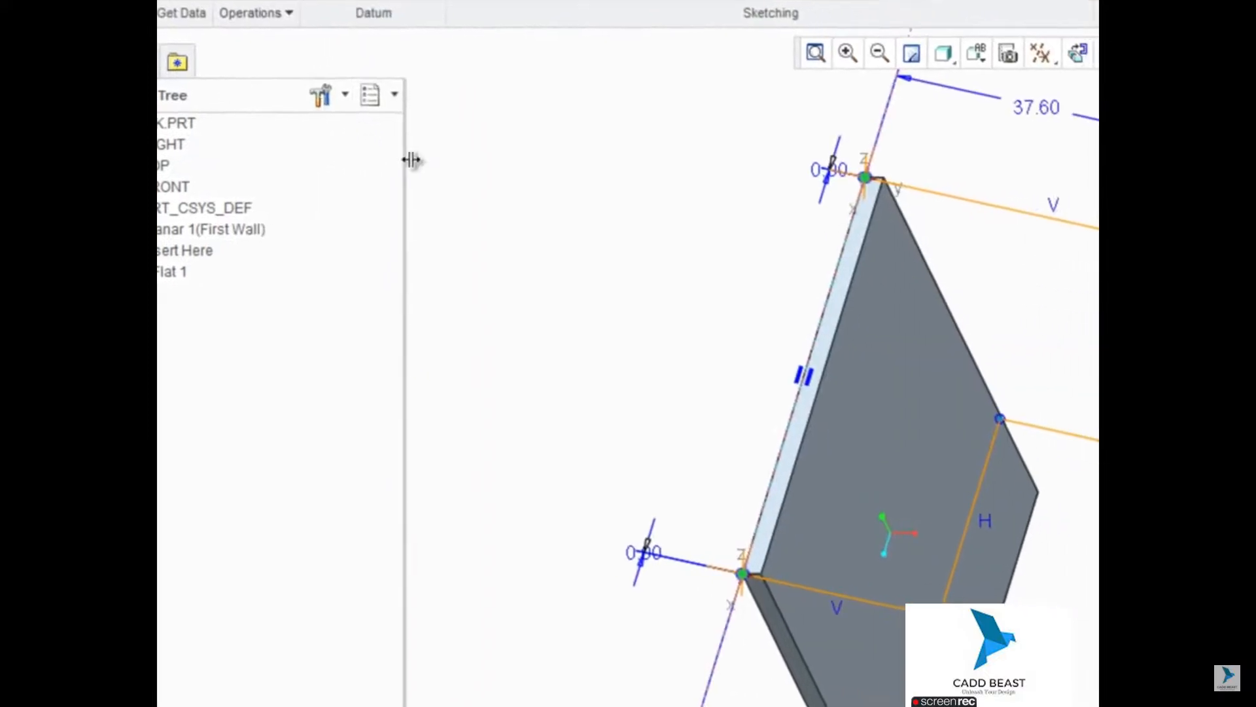
mouse_move(945, 337)
middle_down()
mouse_move(962, 370)
mouse_move(1012, 398)
mouse_move(995, 393)
middle_up()
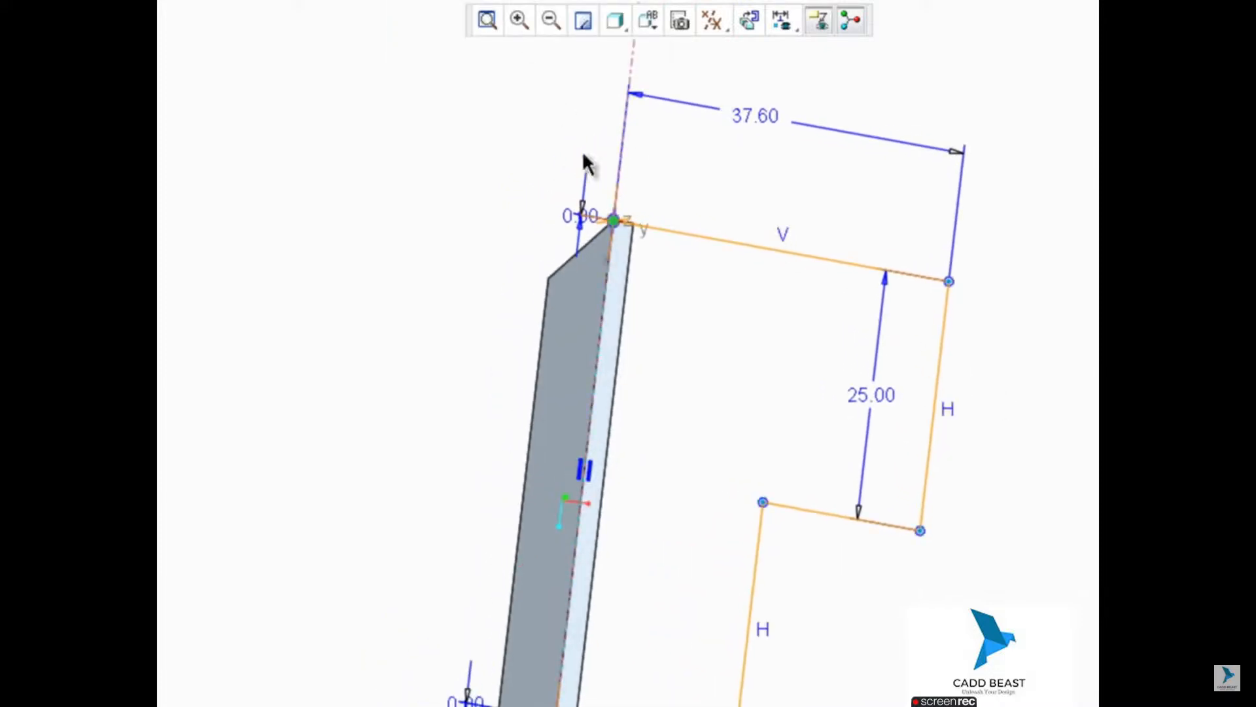
click(937, 456)
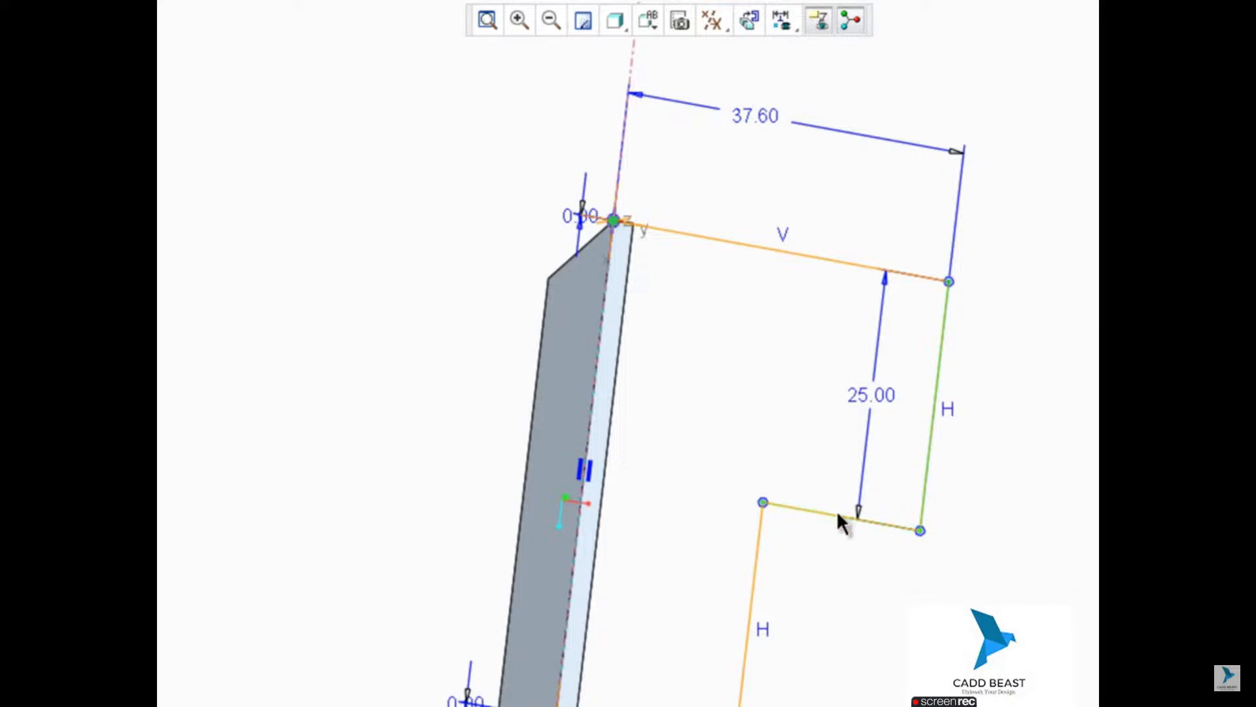
click(834, 515)
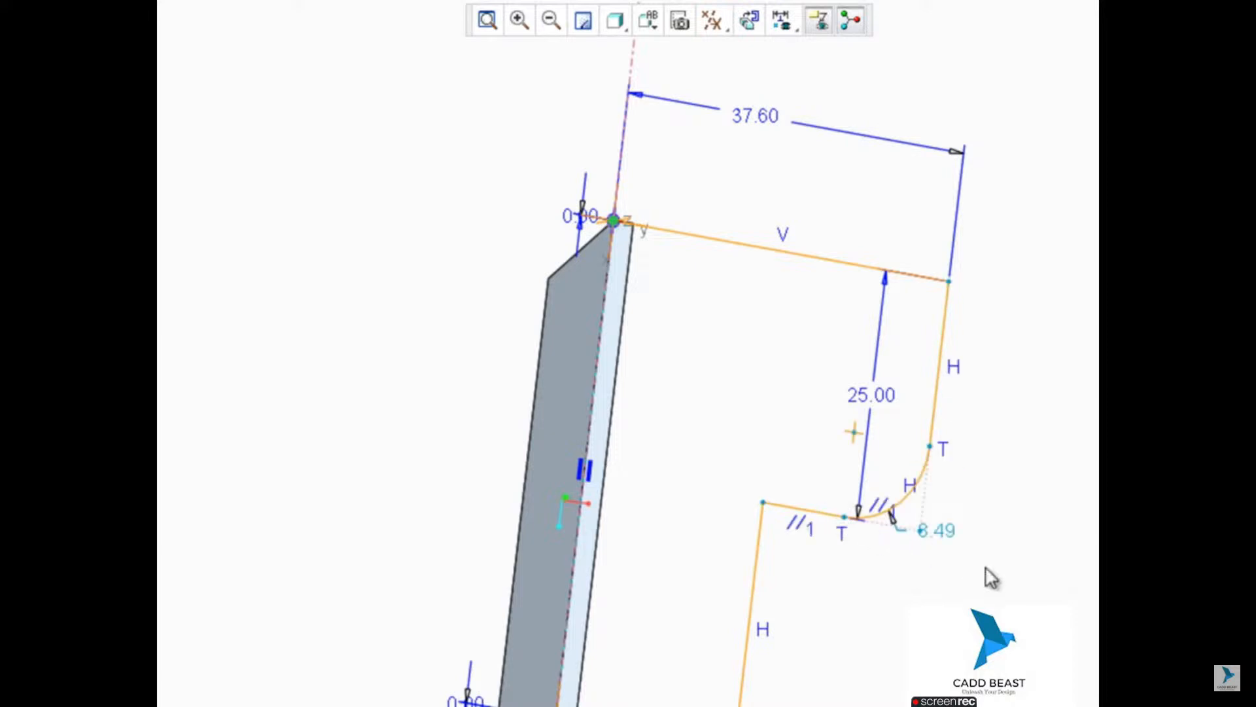
double_click(939, 532)
text(10)
key(Return)
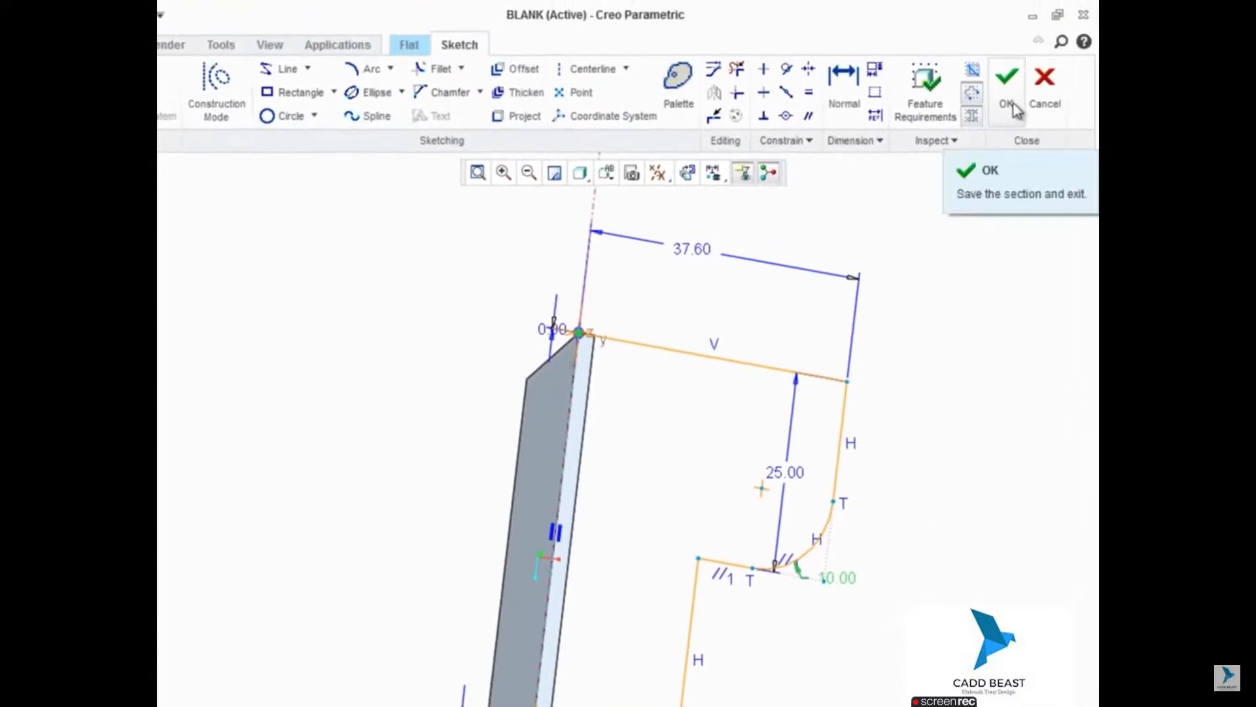
click(1008, 105)
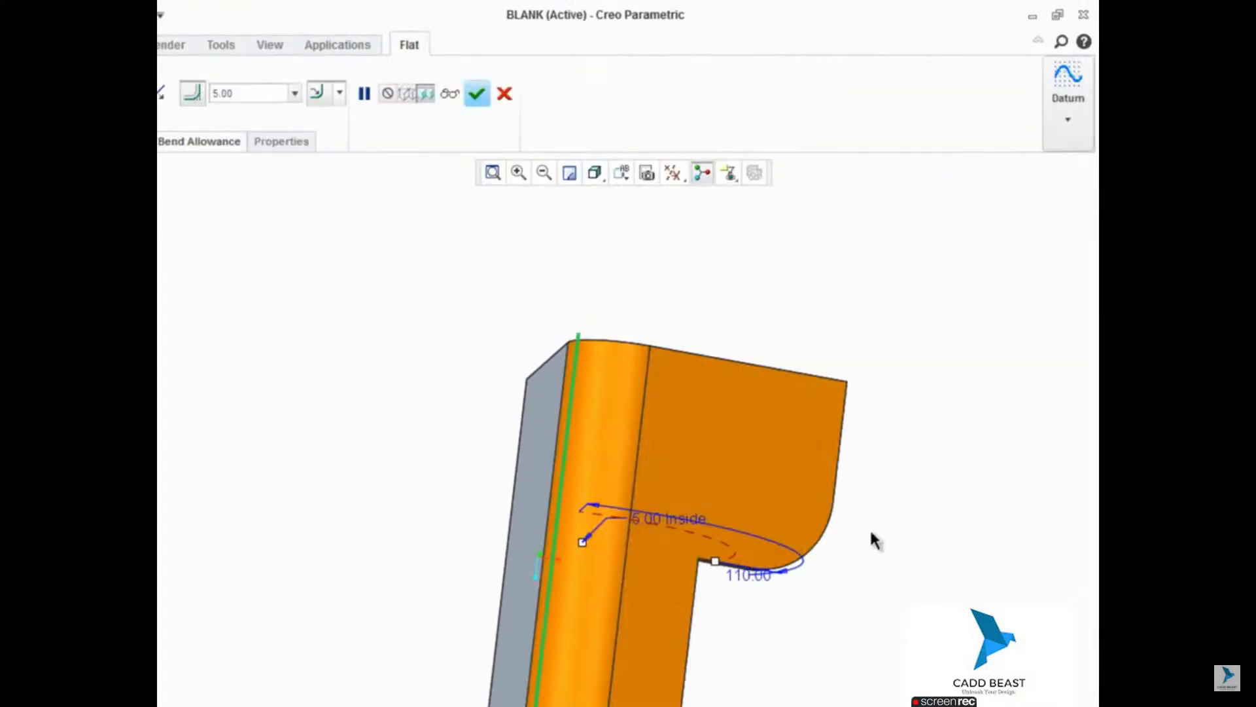
Step: Complete the L-shaped flat wall feature and clear the selection
middle_drag(895, 584, 855, 479)
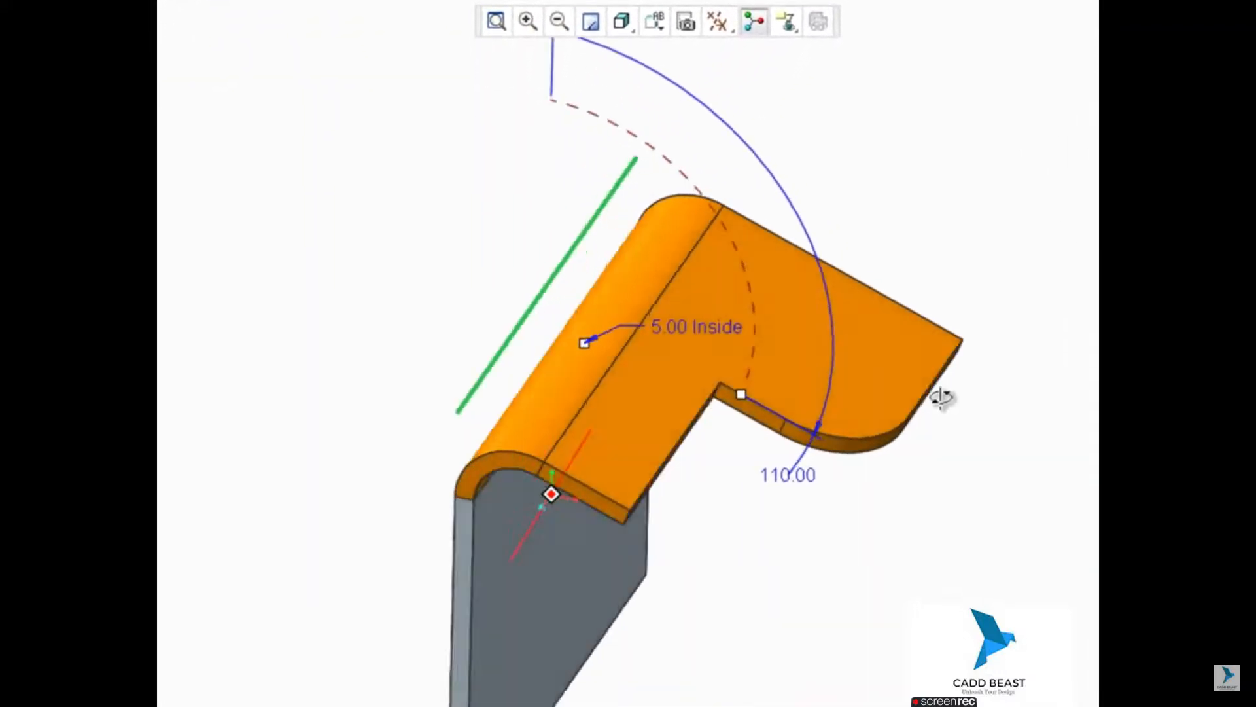
middle_drag(940, 397, 903, 420)
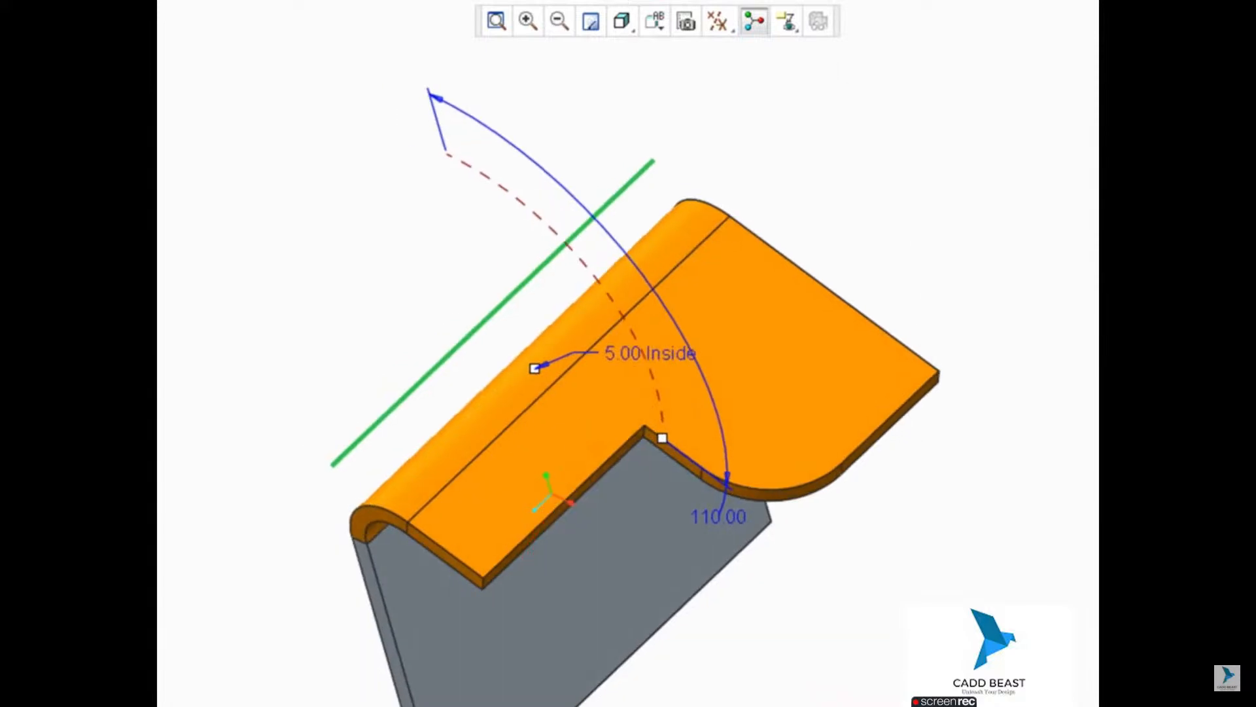
click(596, 1)
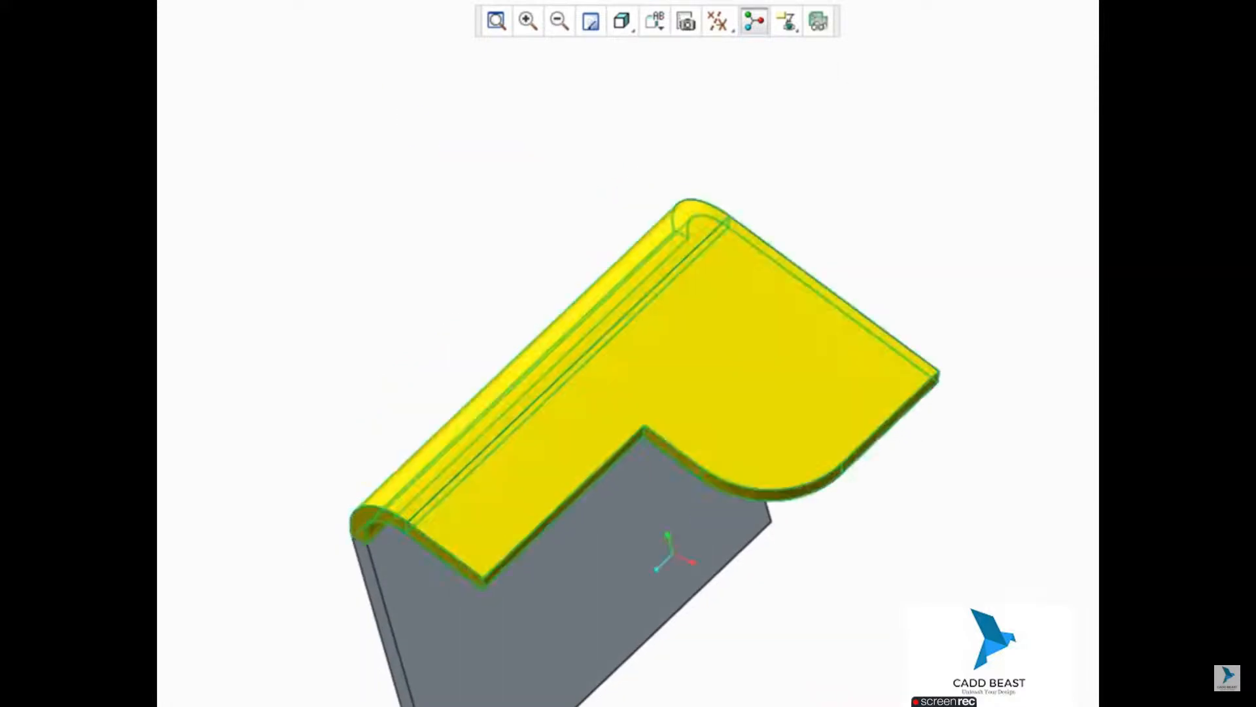
click(617, 119)
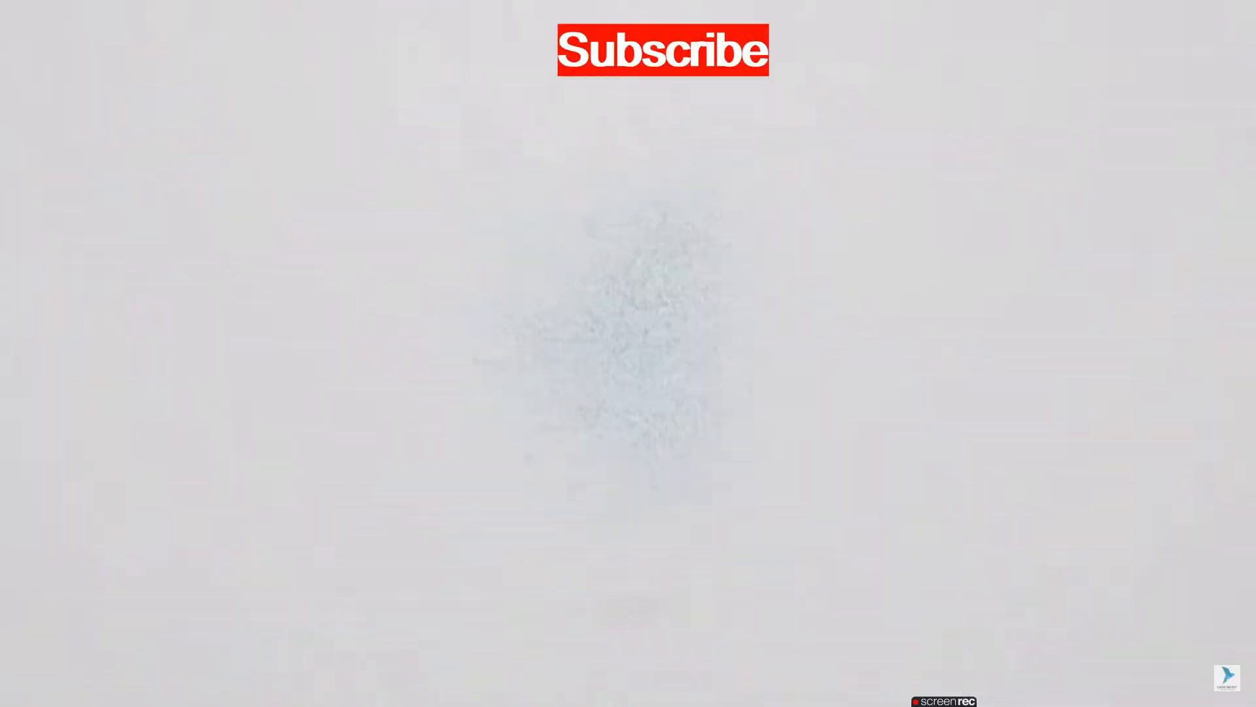
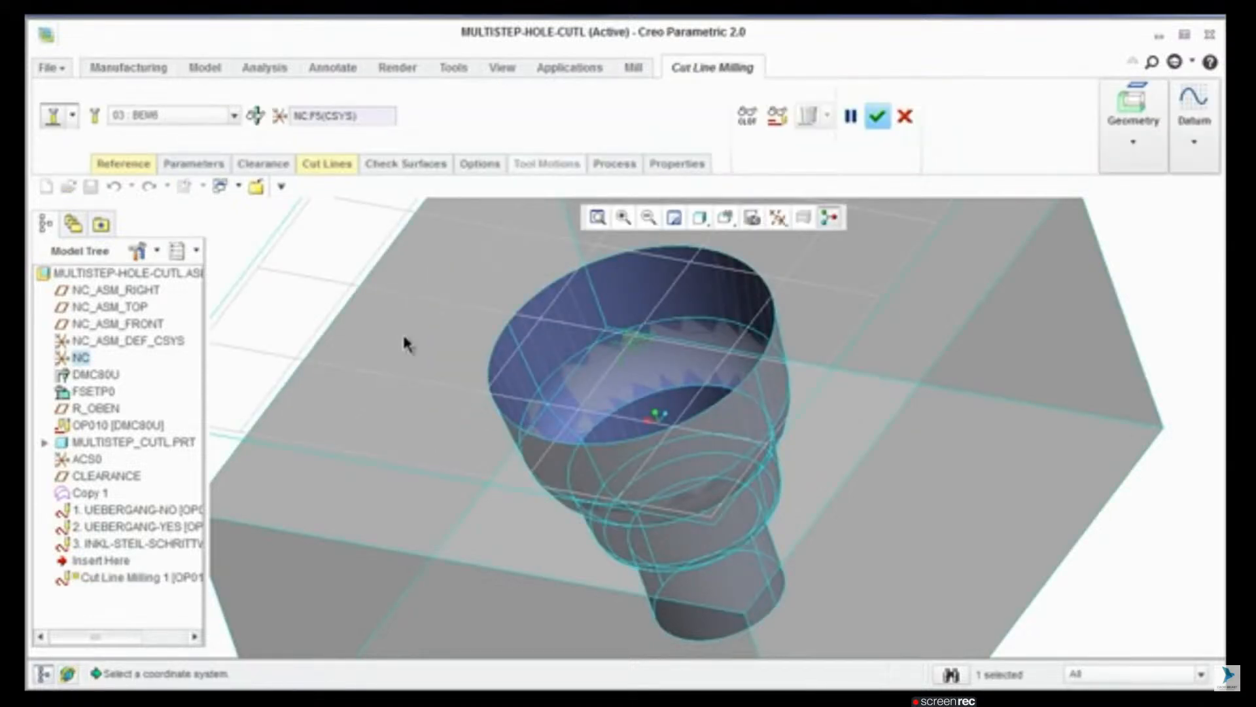
Step: Use the Copy 1 quilt as the machining reference and define Cutline 1 as the closed edge chain around the hole's top rim
click(93, 499)
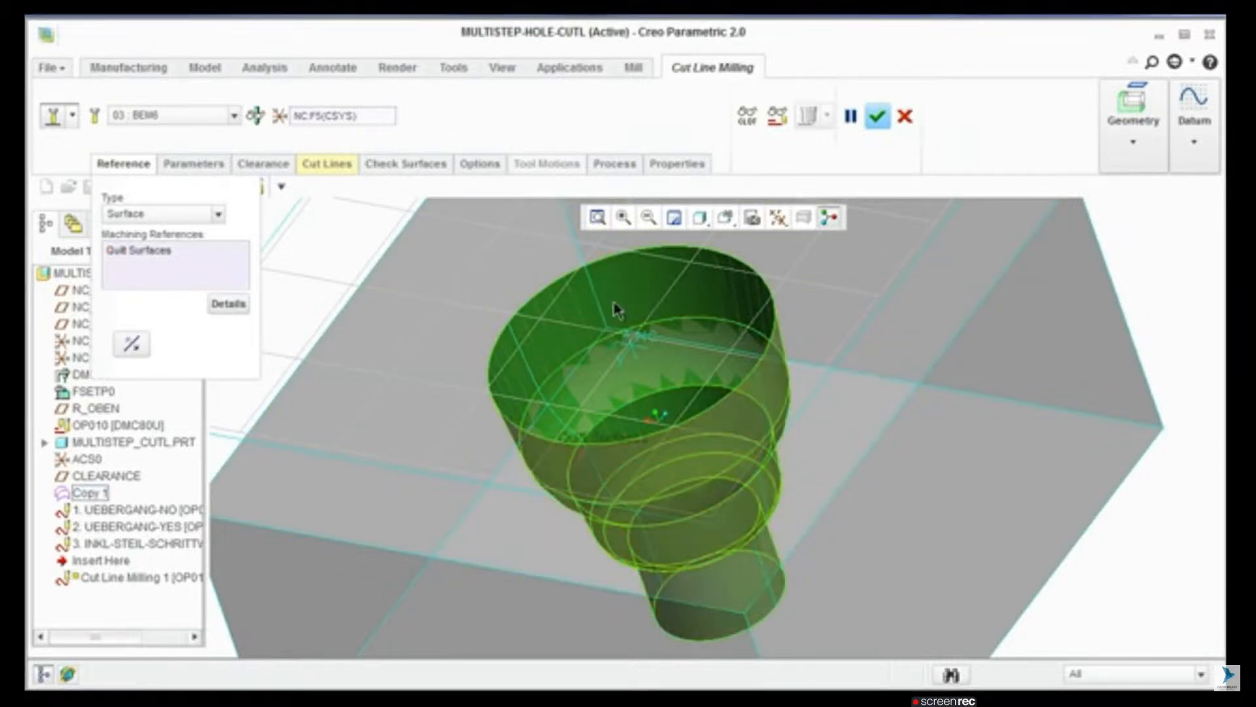
click(322, 164)
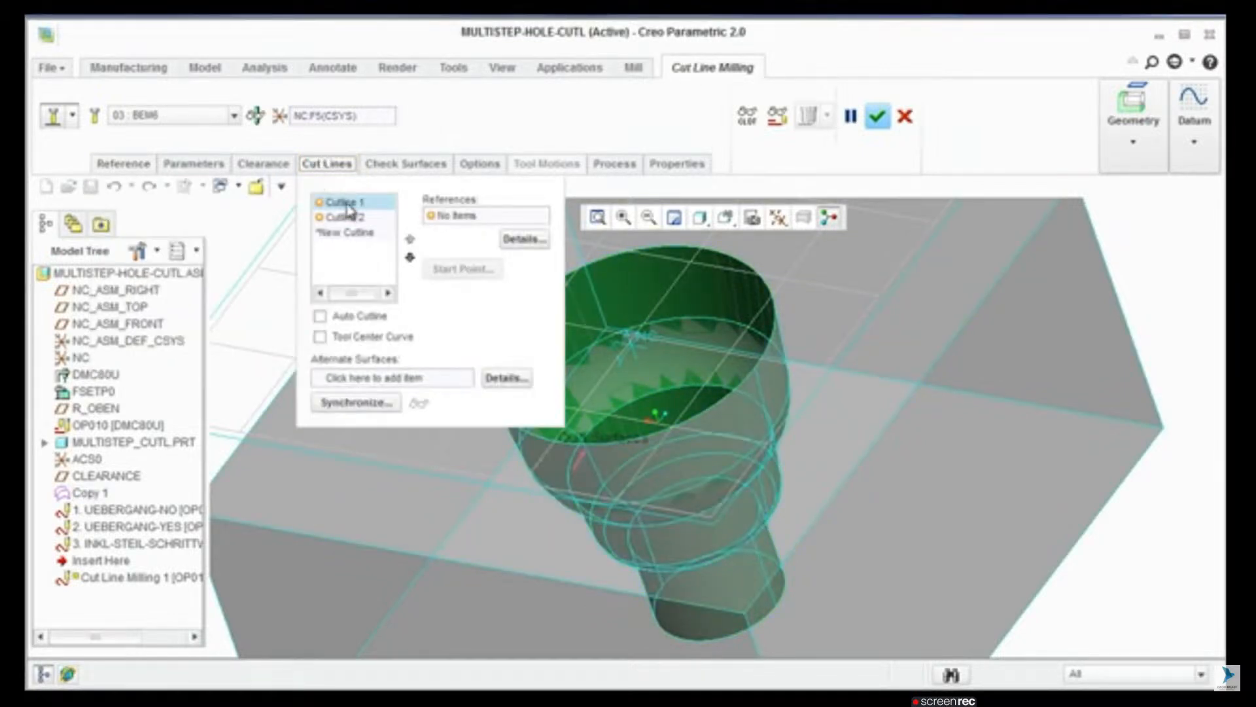
click(350, 208)
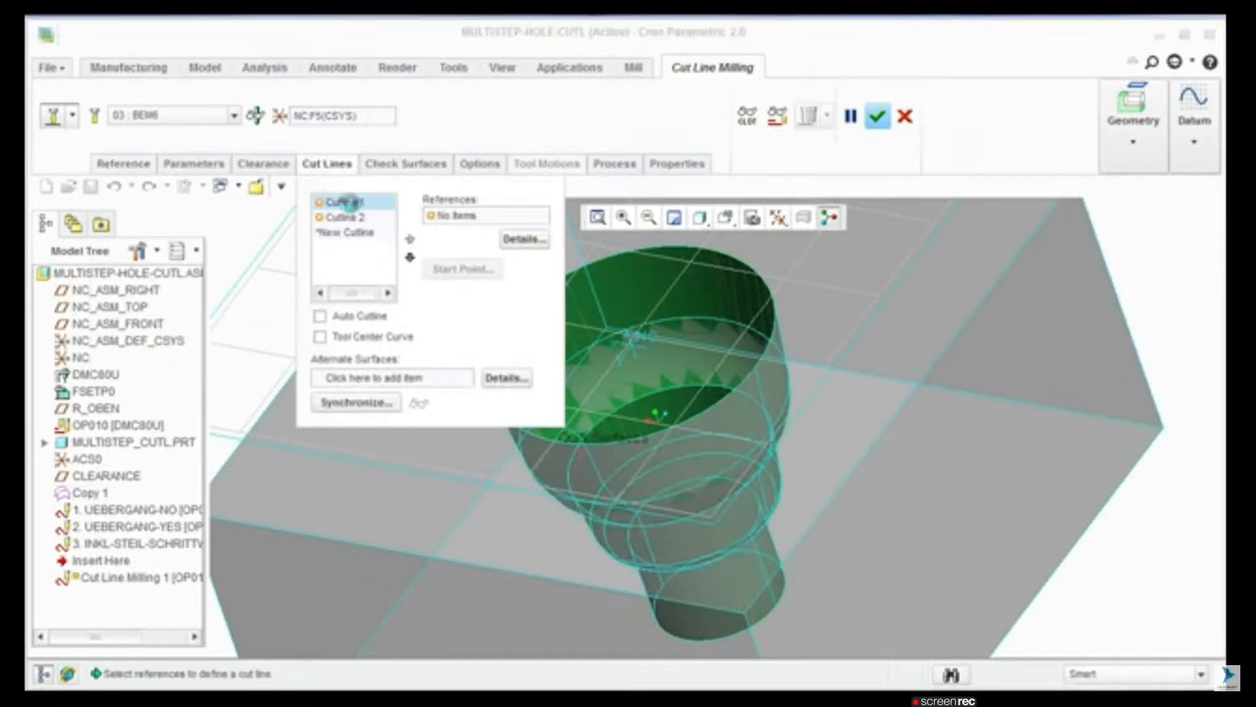
click(619, 262)
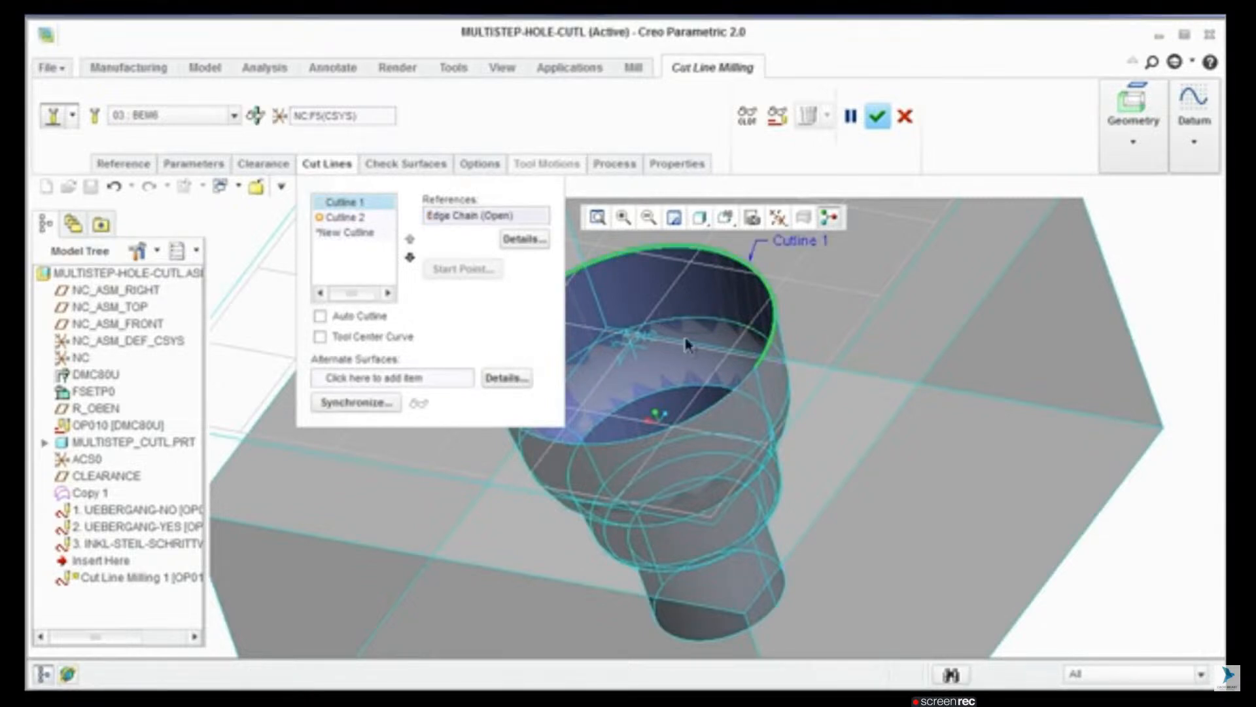
shift+click(717, 393)
Step: Define Cutline 2 as the closed edge chain around the first step edge below the hole's rim
shift+middle_drag(750, 409, 890, 405)
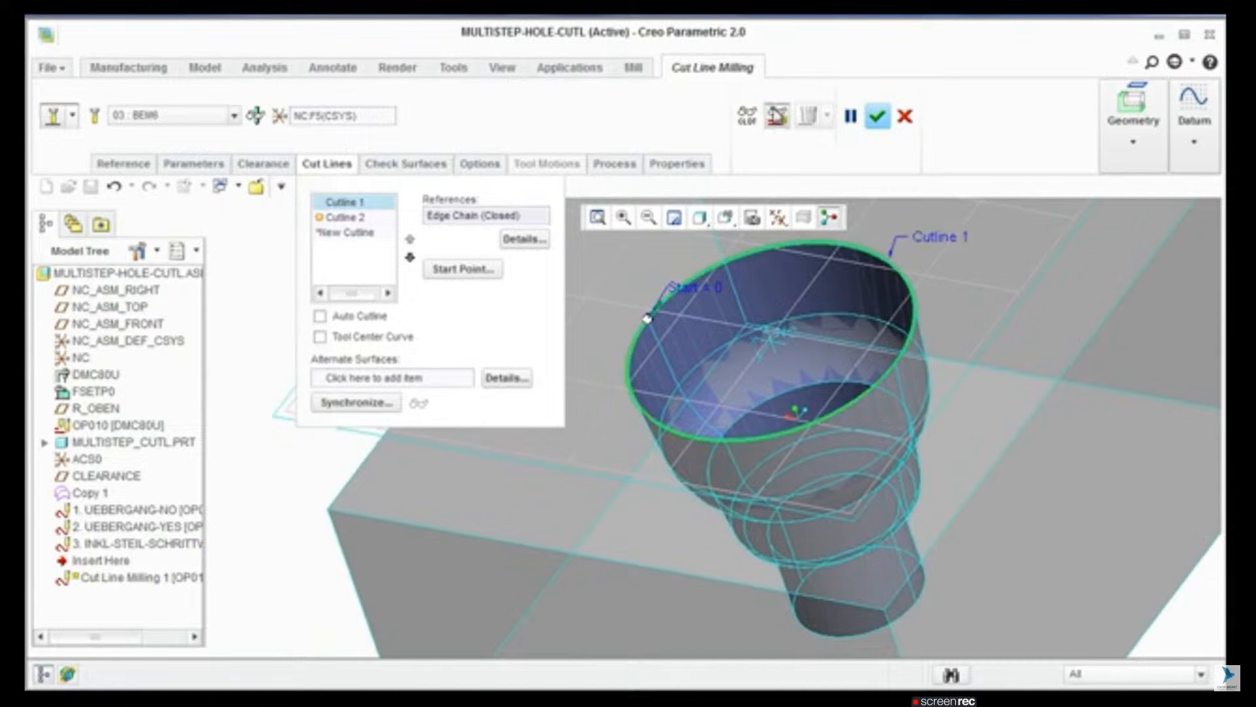
click(350, 216)
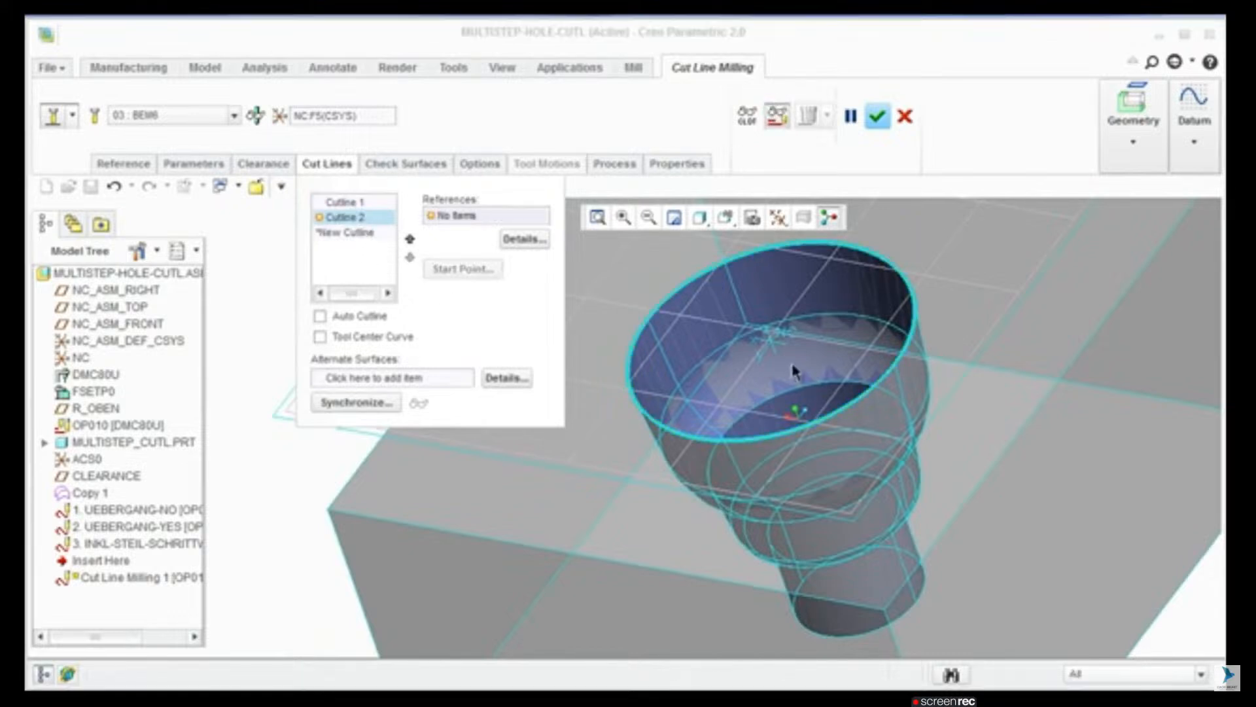
click(812, 324)
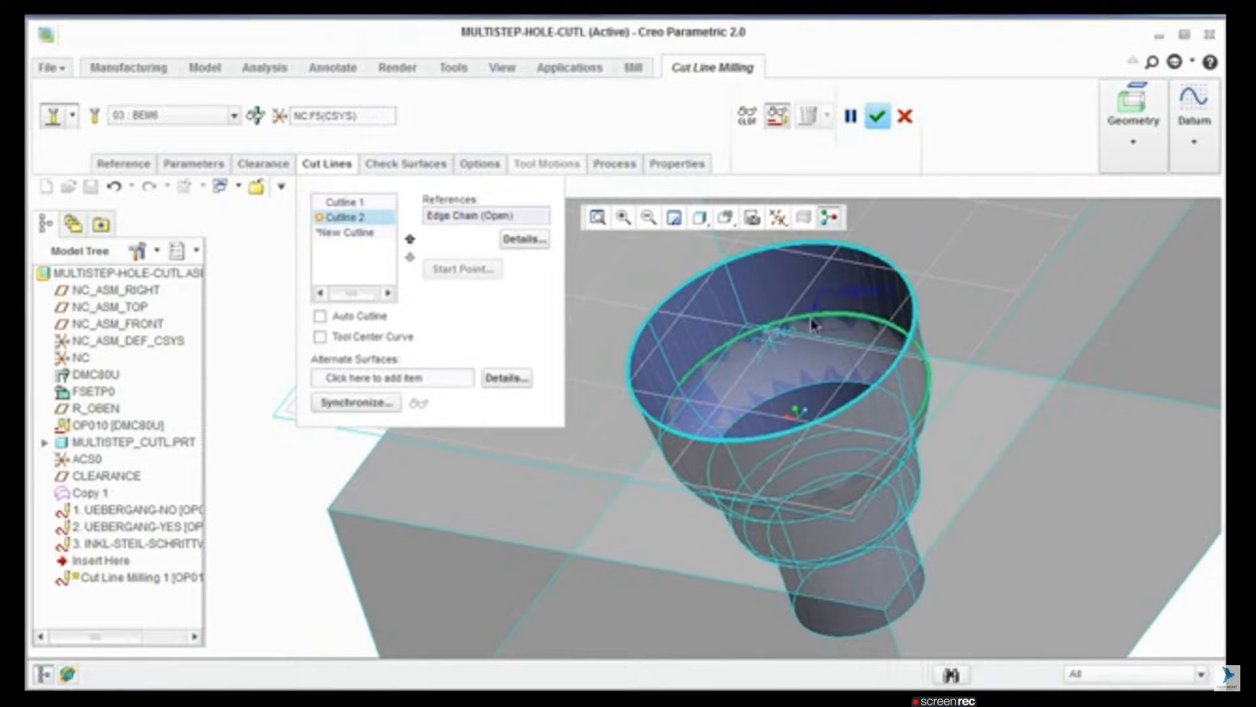
shift+click(672, 402)
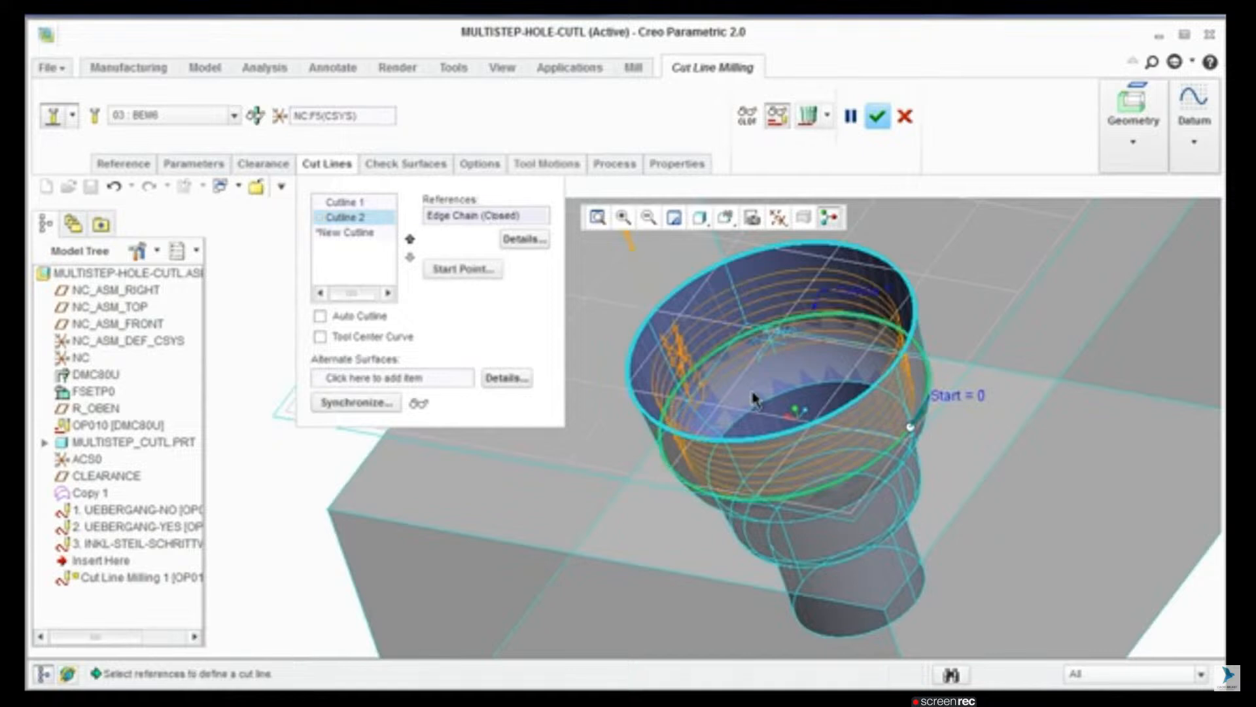
Step: Set the milling sequence's SCAN_TYPE parameter to TYPE_HELICAL
click(205, 165)
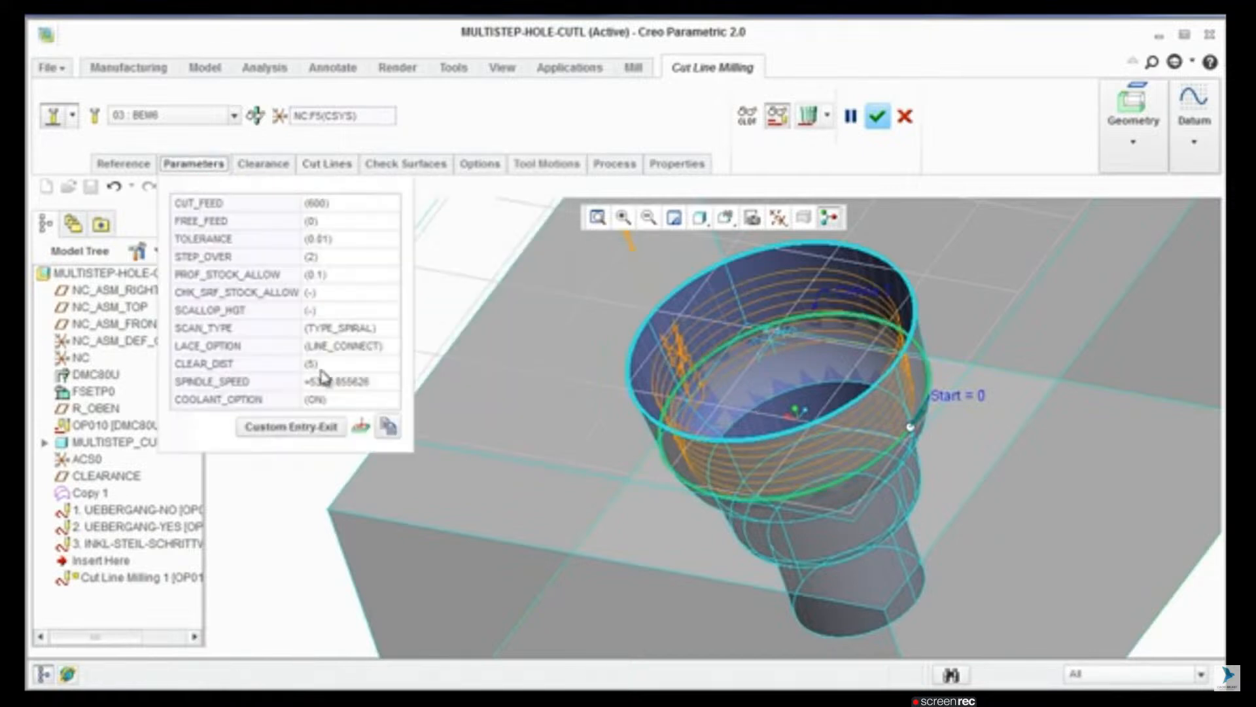
click(368, 335)
click(367, 335)
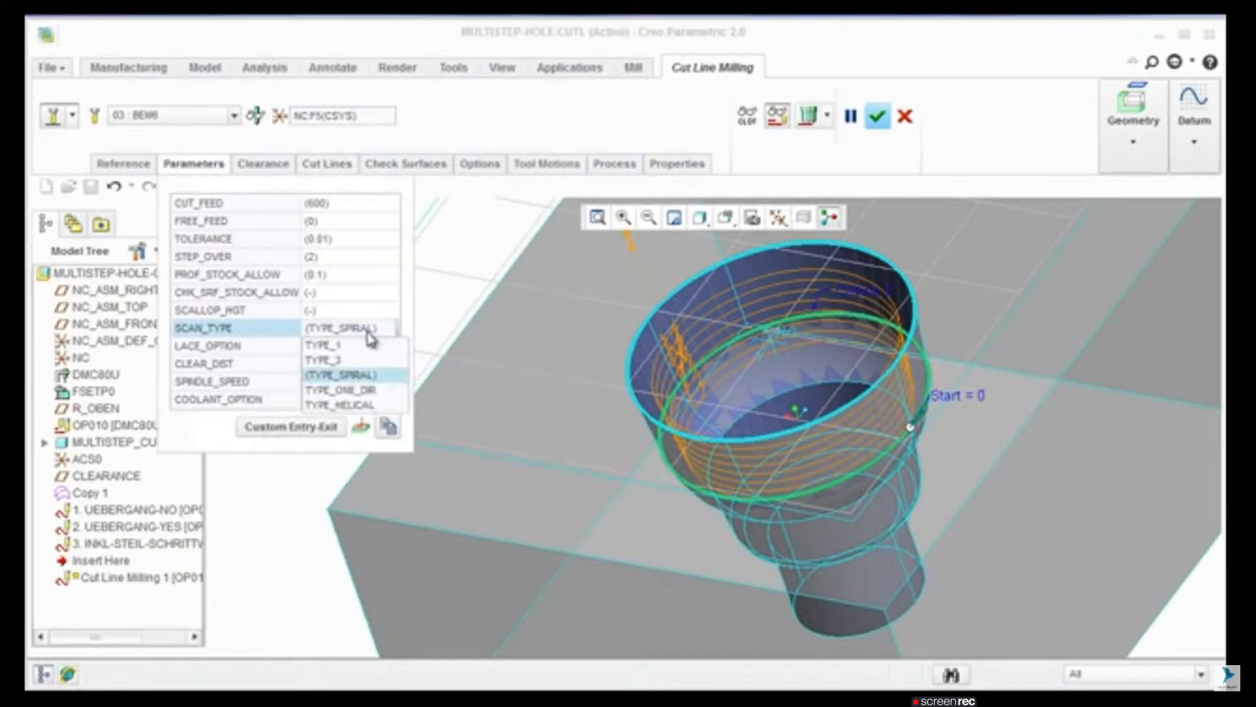
click(367, 404)
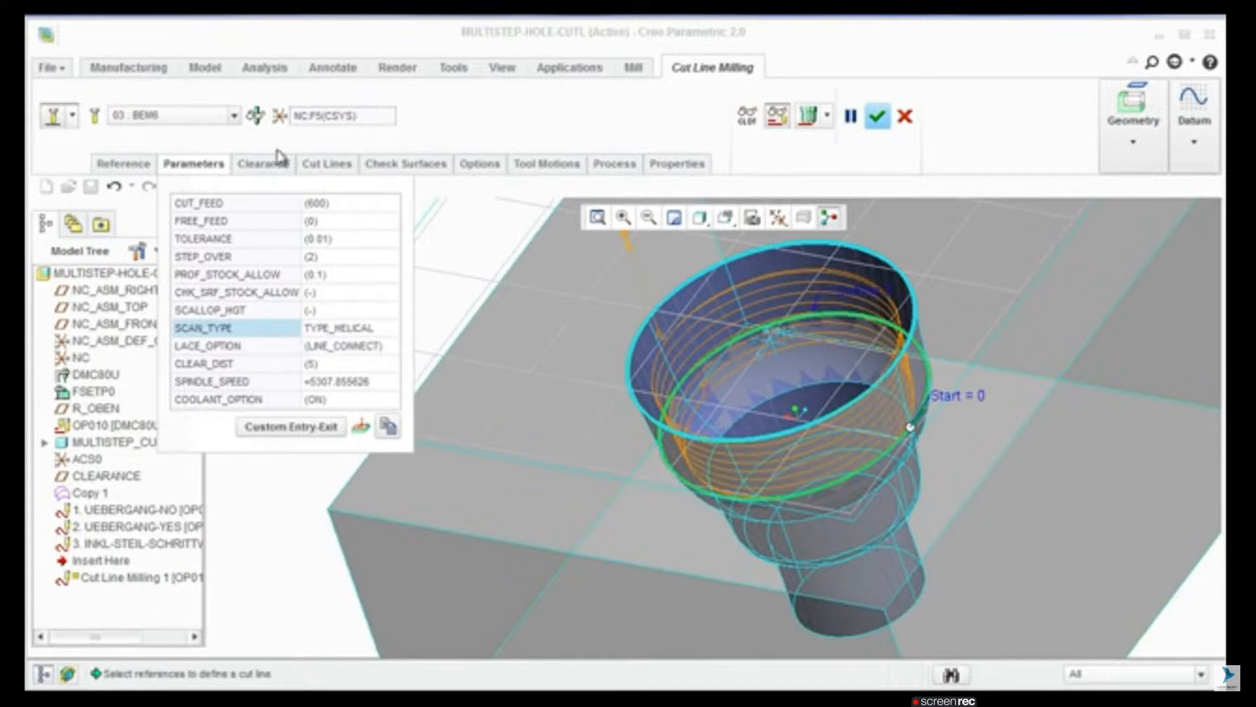
click(204, 169)
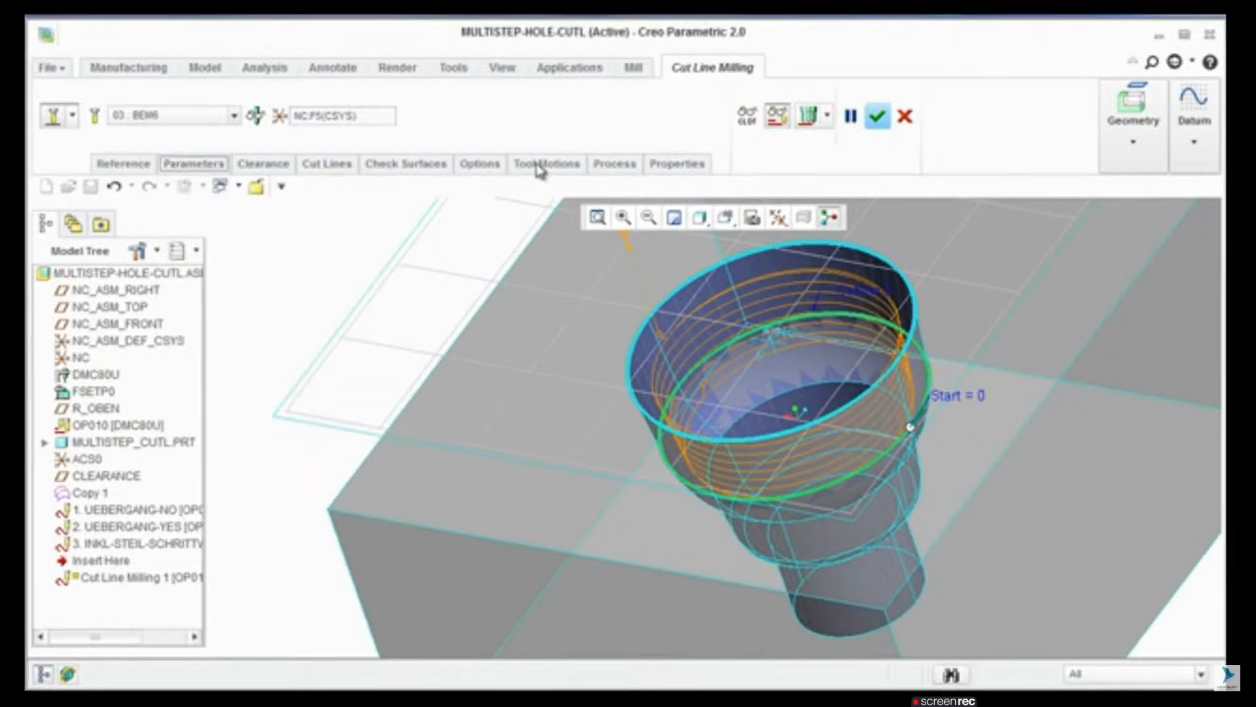
Step: Add a third cut line along the closed edge chain at the second step edge below the rim
click(328, 163)
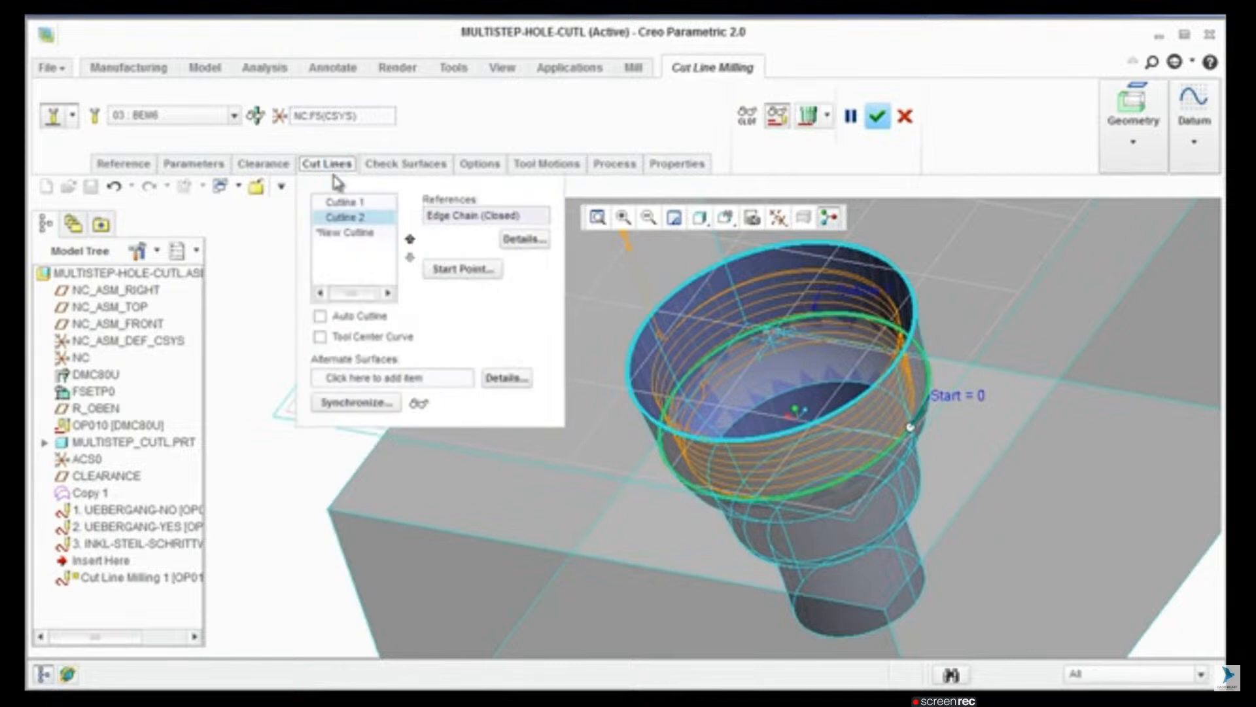
click(352, 233)
click(770, 404)
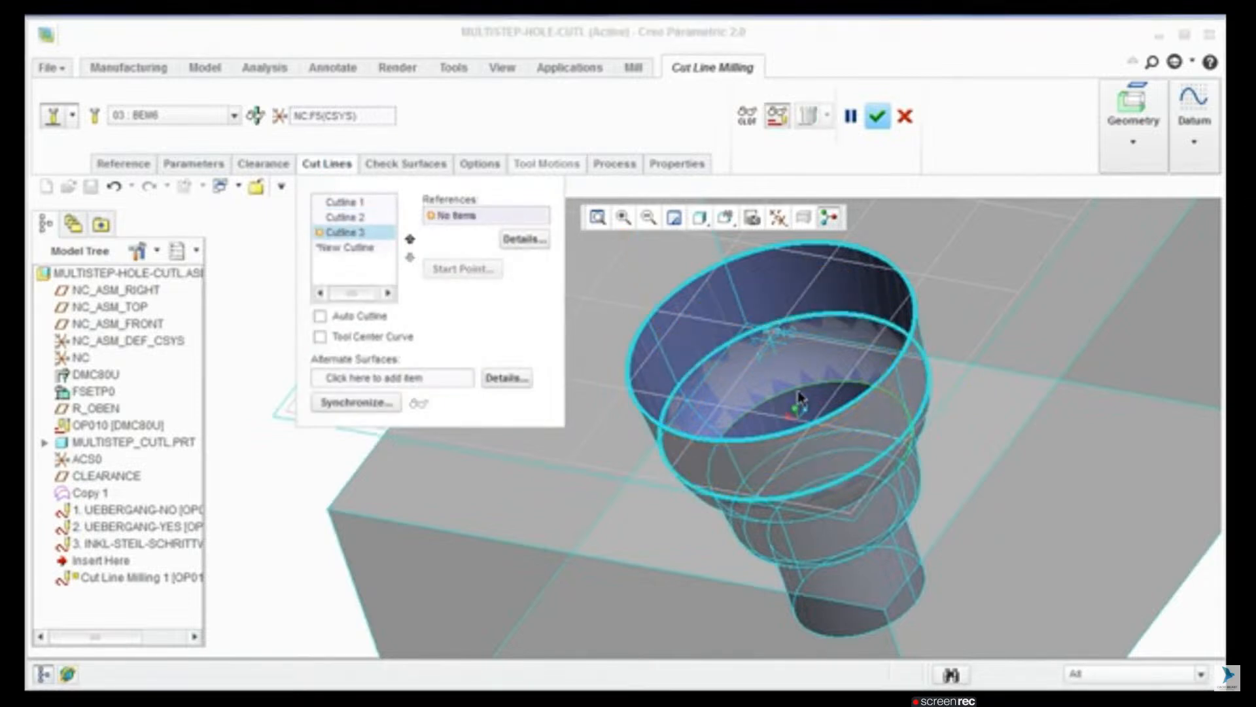
click(777, 416)
shift+click(712, 460)
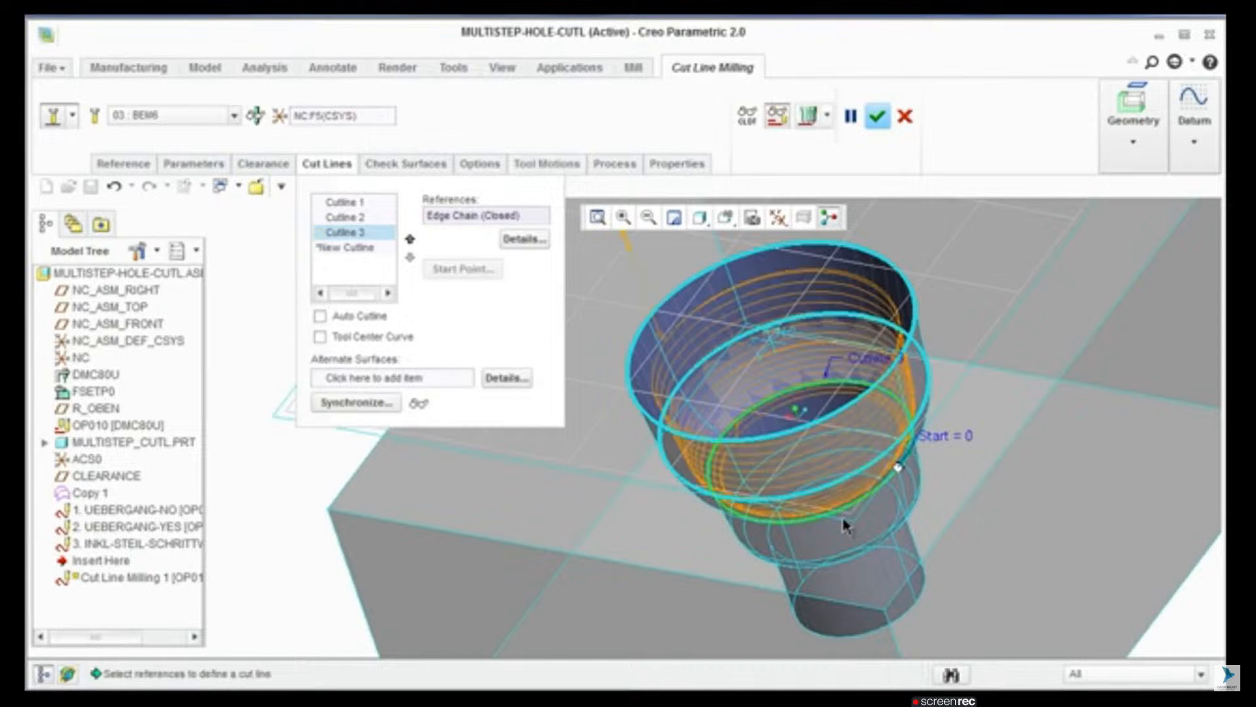
Step: Add a fourth cut line along the closed edge chain near the lower end of the middle cylindrical section
scroll(909, 451, up, 4)
shift+middle_drag(847, 488, 855, 456)
click(356, 248)
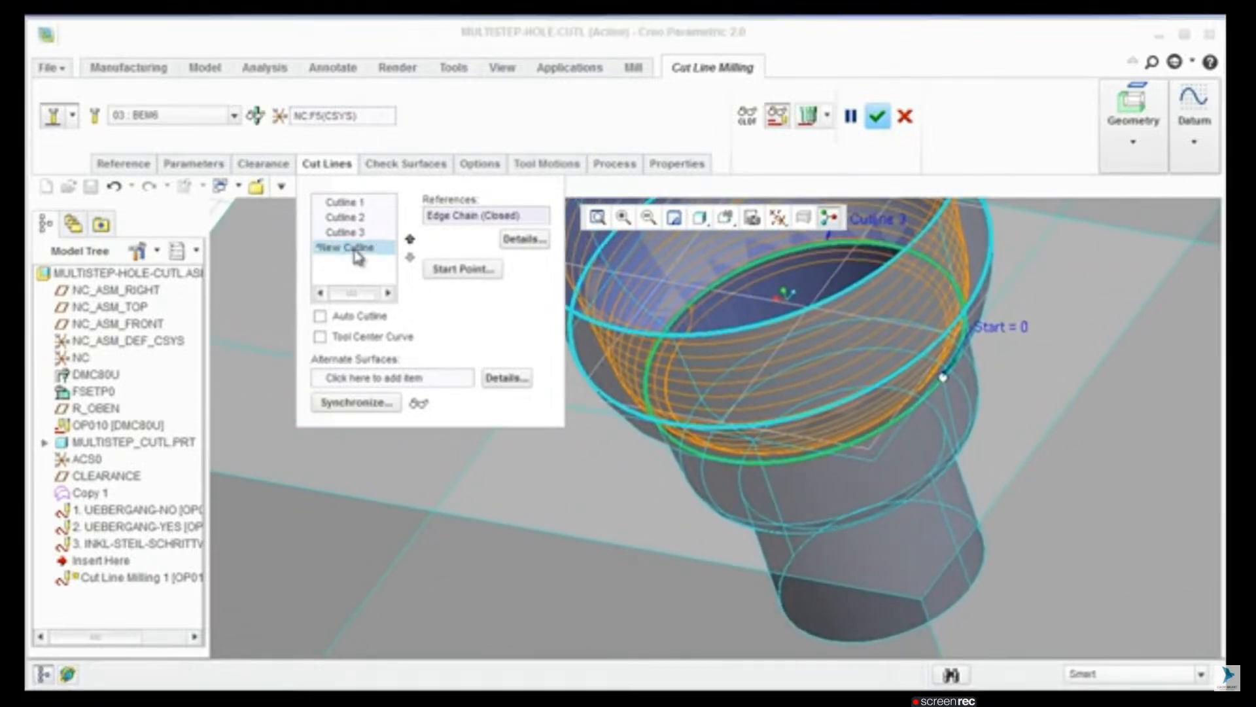
click(814, 337)
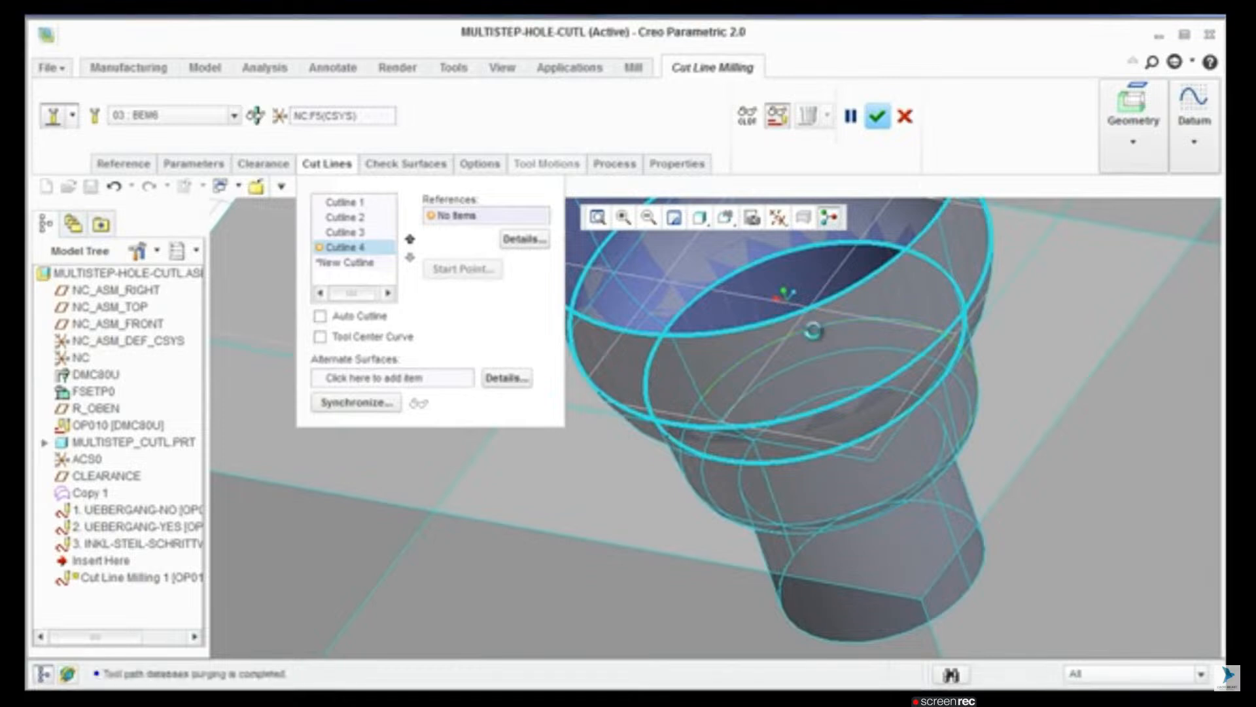
click(693, 424)
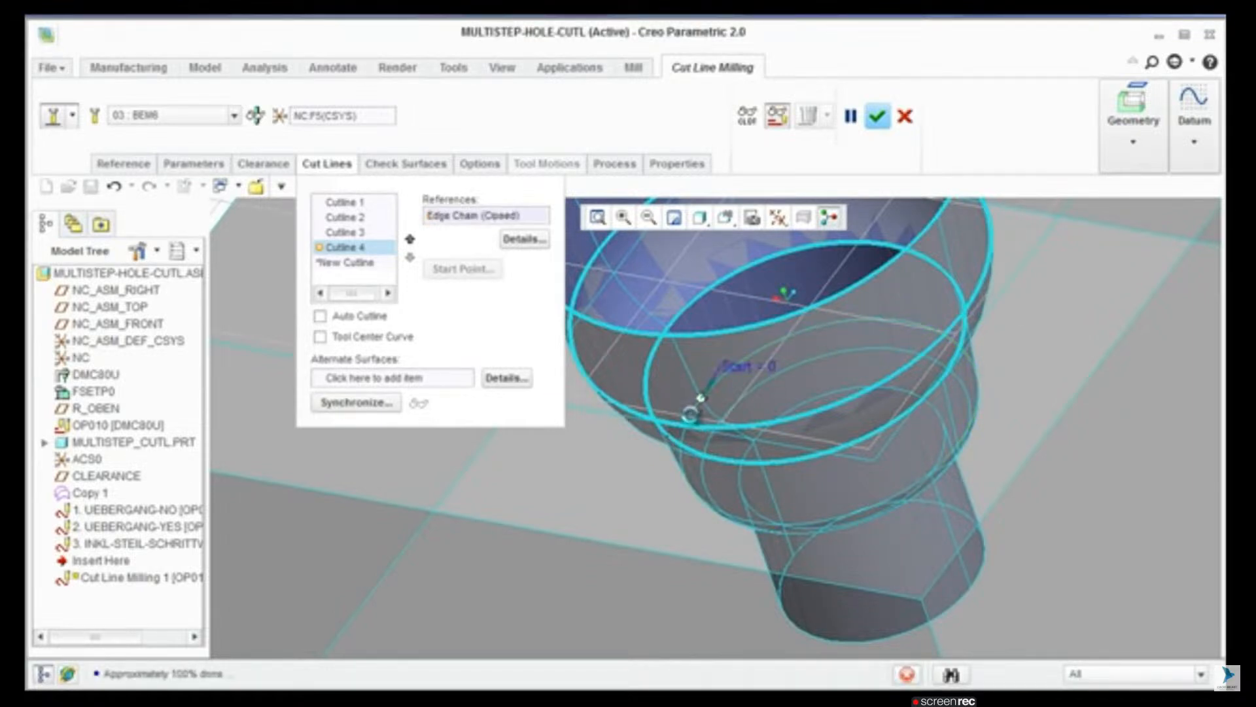
Step: Add a fifth cut line along the closed edge chain directly below the fourth cut line
click(348, 262)
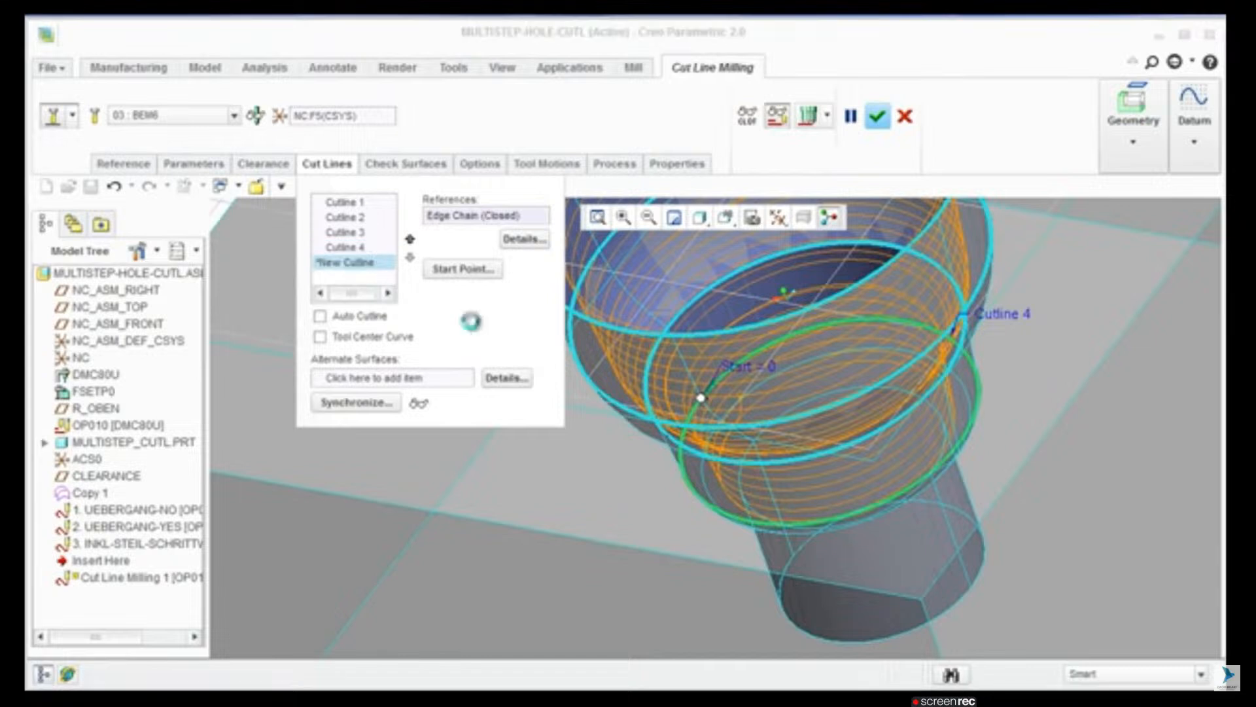
click(890, 358)
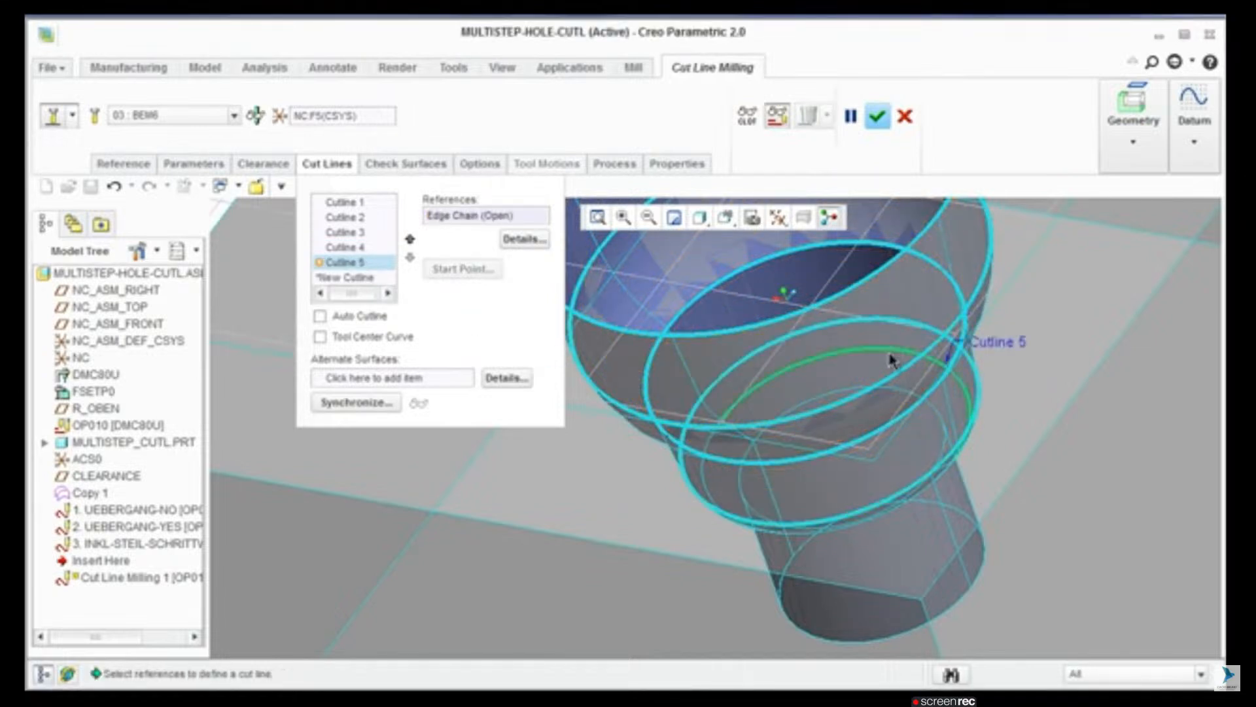
shift+click(706, 447)
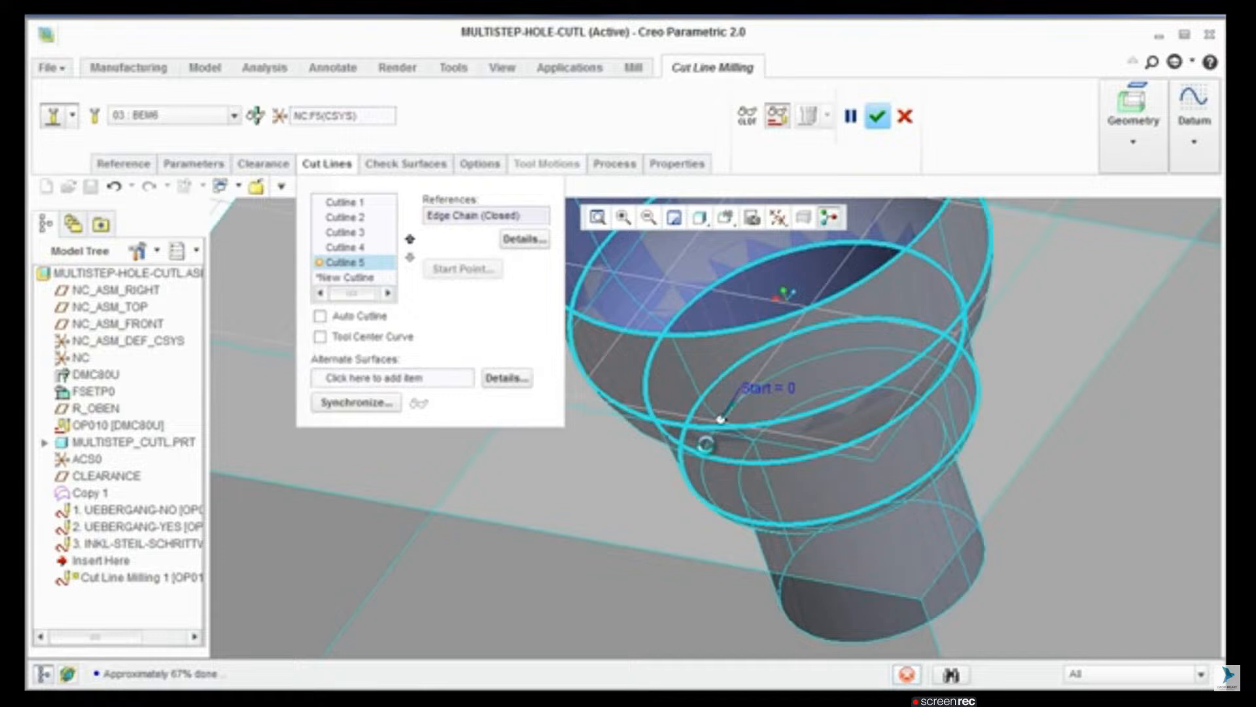
Step: Add a sixth cut line along the closed edge chain where the narrow bottom cylinder begins
middle_drag(744, 460, 736, 429)
shift+middle_drag(839, 536, 809, 443)
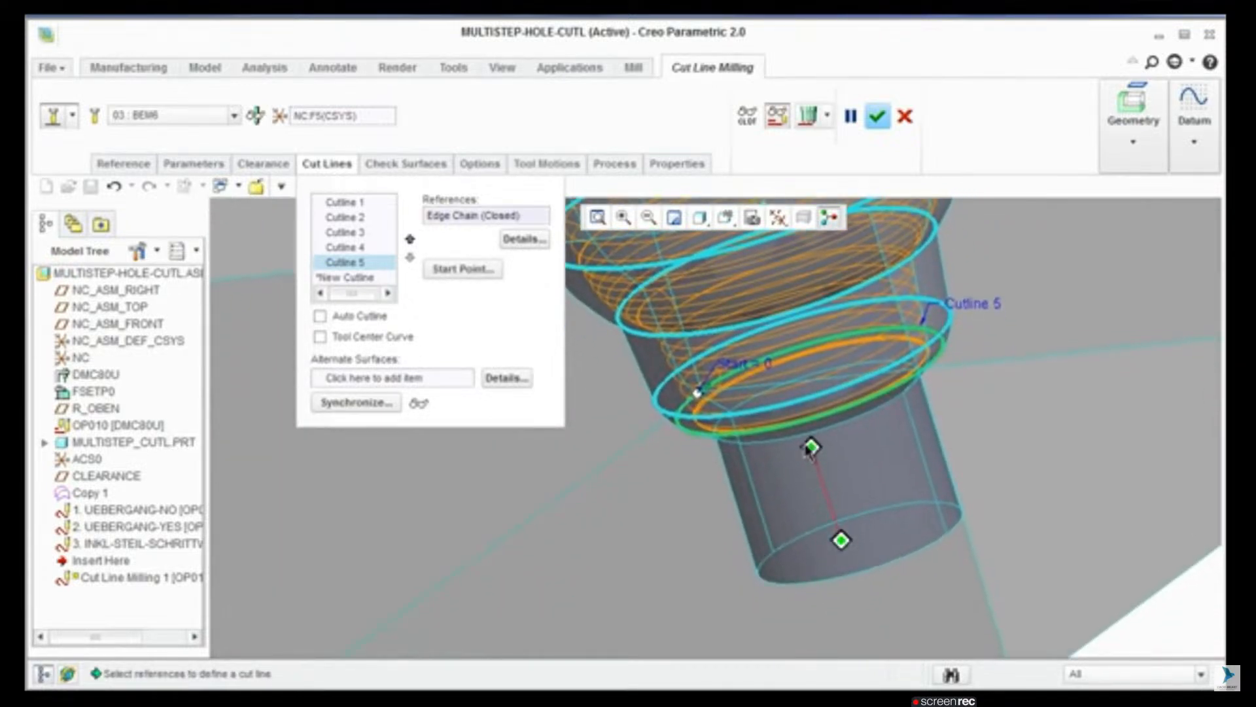
click(393, 278)
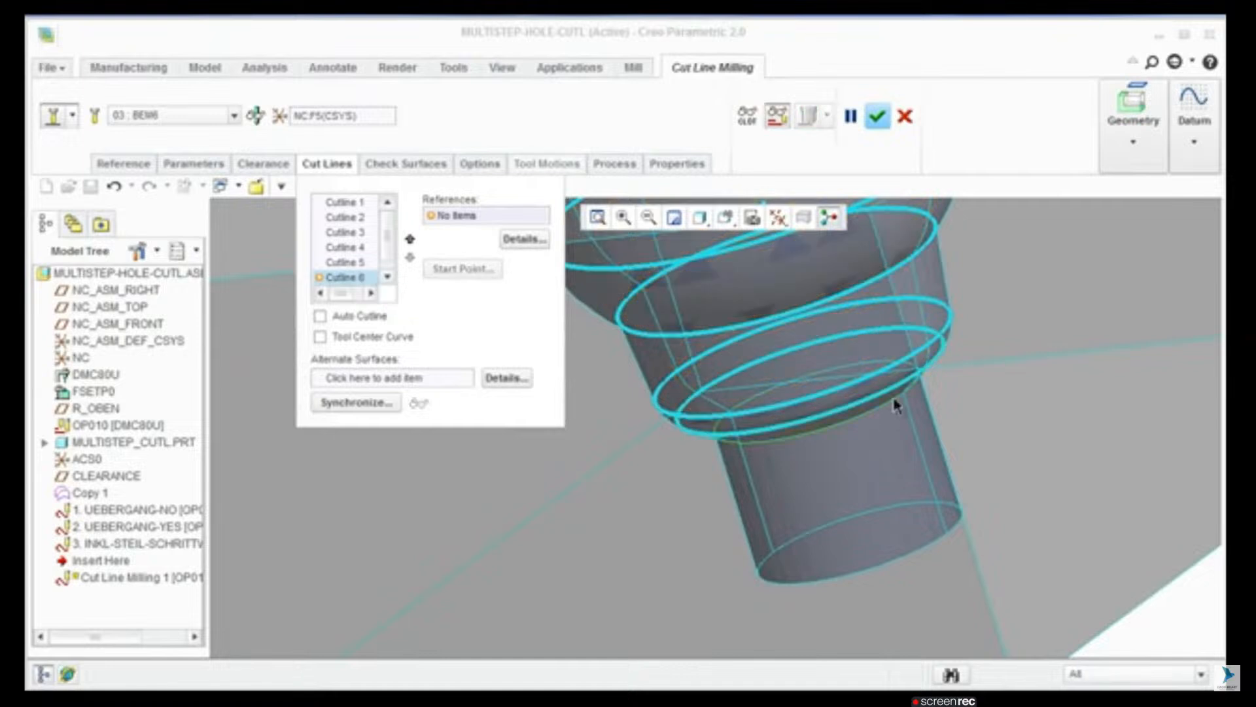
click(873, 369)
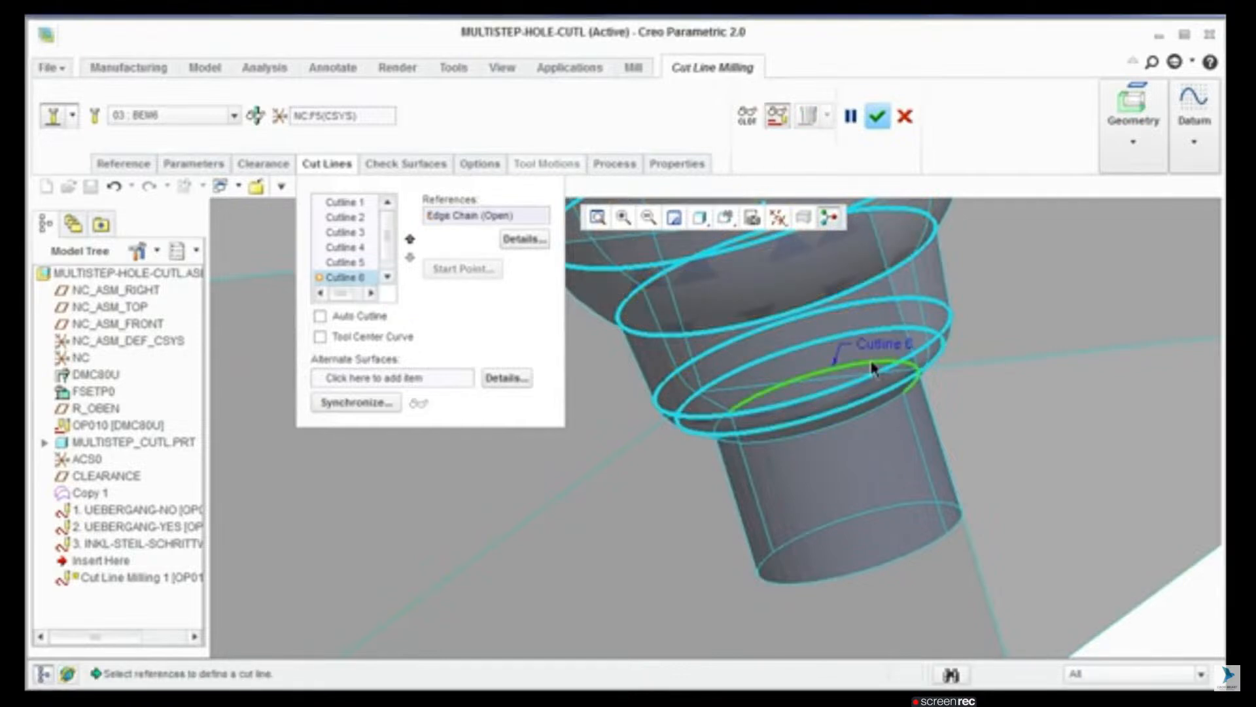
shift+click(854, 418)
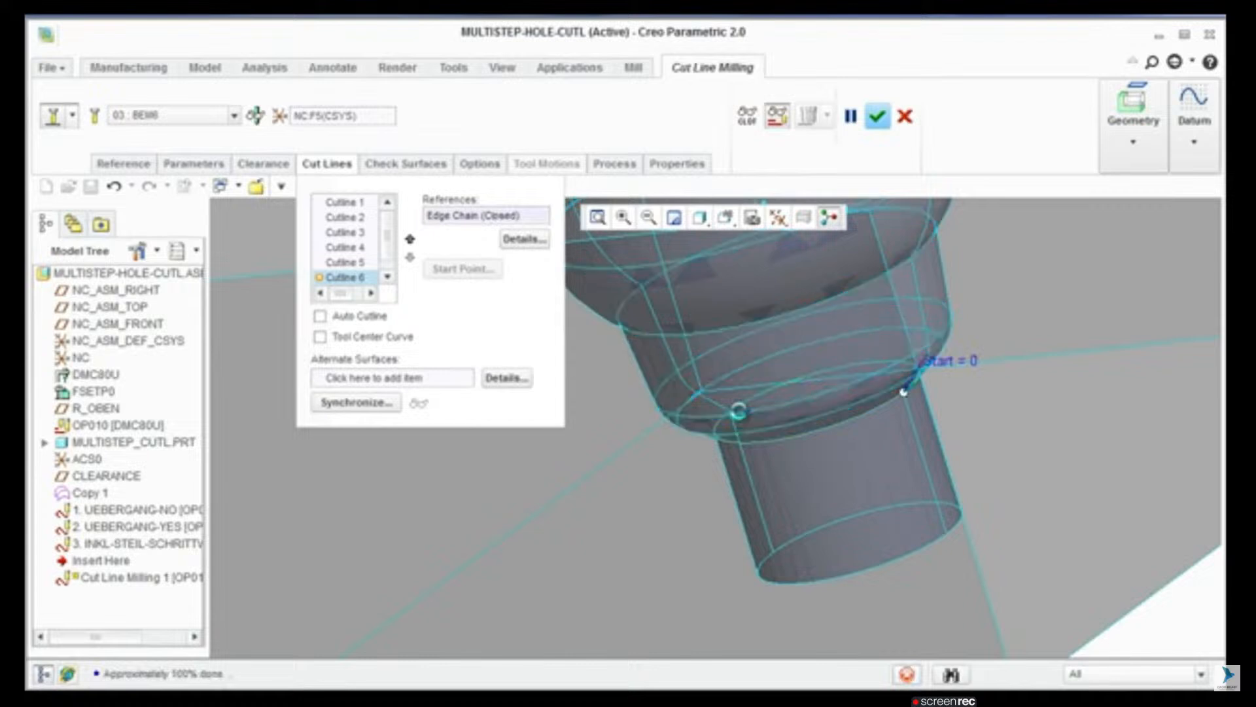
Step: Add a seventh cut line along the closed edge chain at the bottom end of the narrow cylinder
click(387, 277)
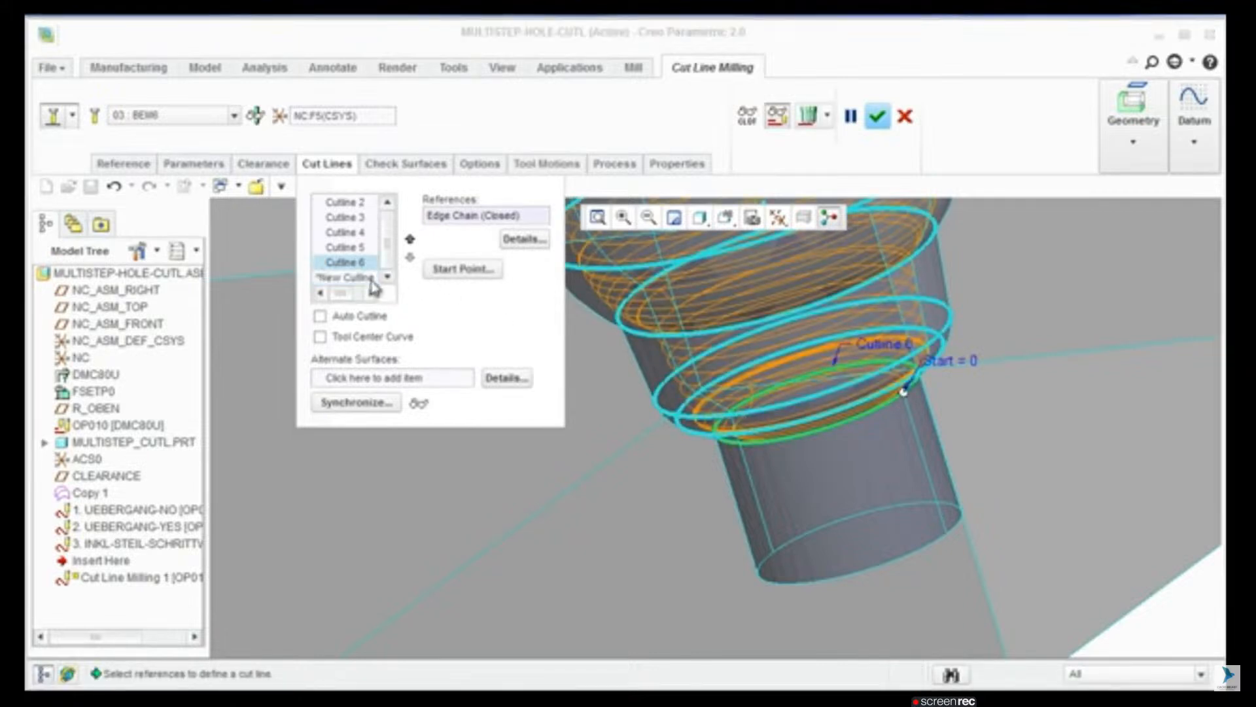
click(359, 278)
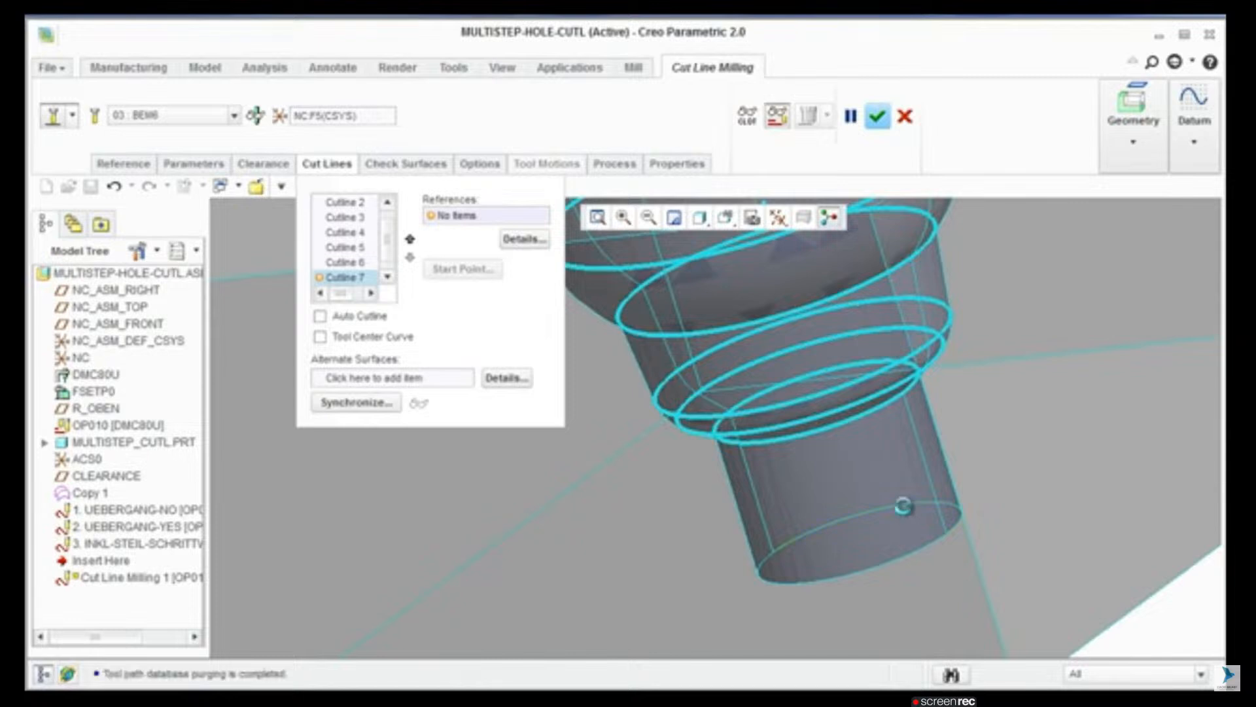
click(907, 513)
middle_click(913, 555)
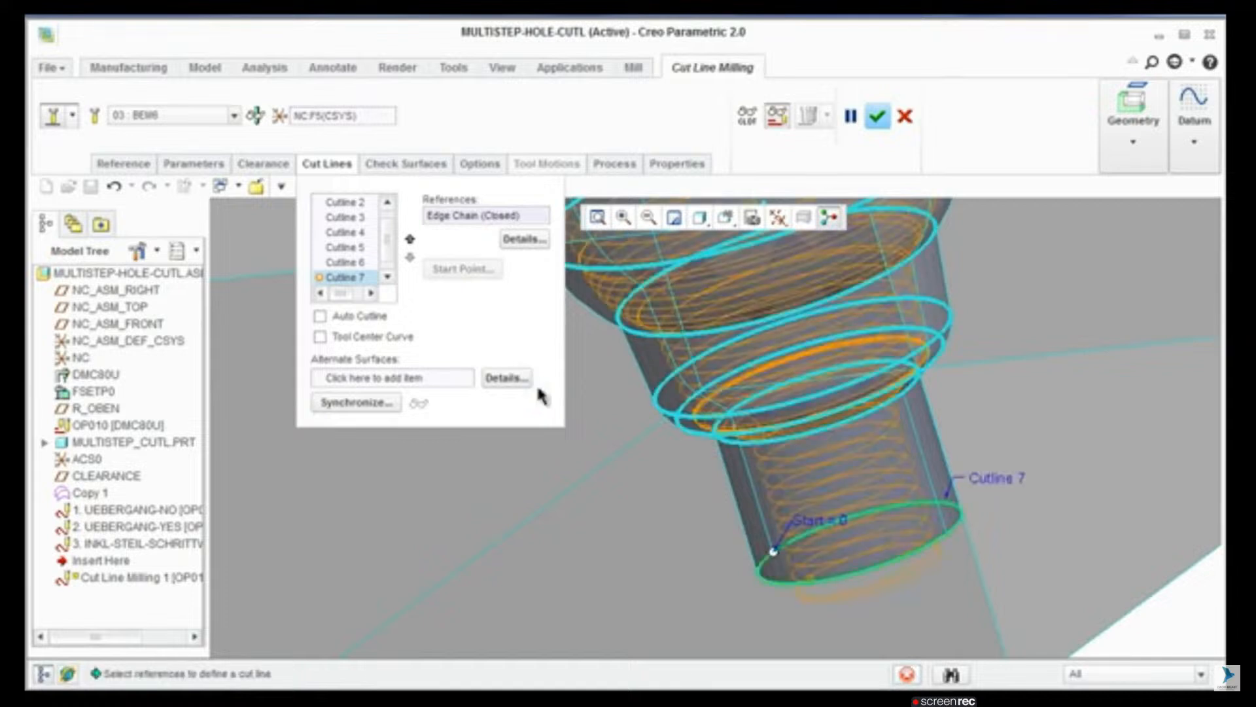
Step: Move the start point of Cutline 7 along its edge chain to 0.4375
scroll(784, 468, up, 2)
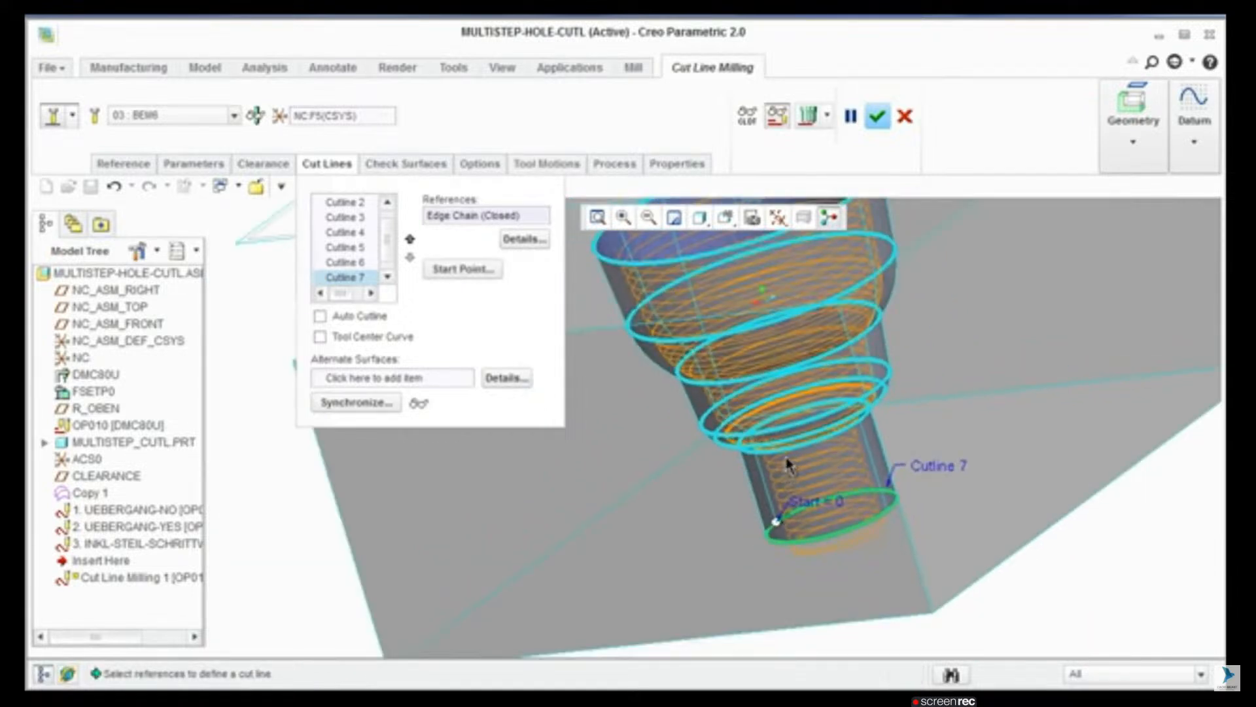
shift+middle_drag(787, 460, 790, 507)
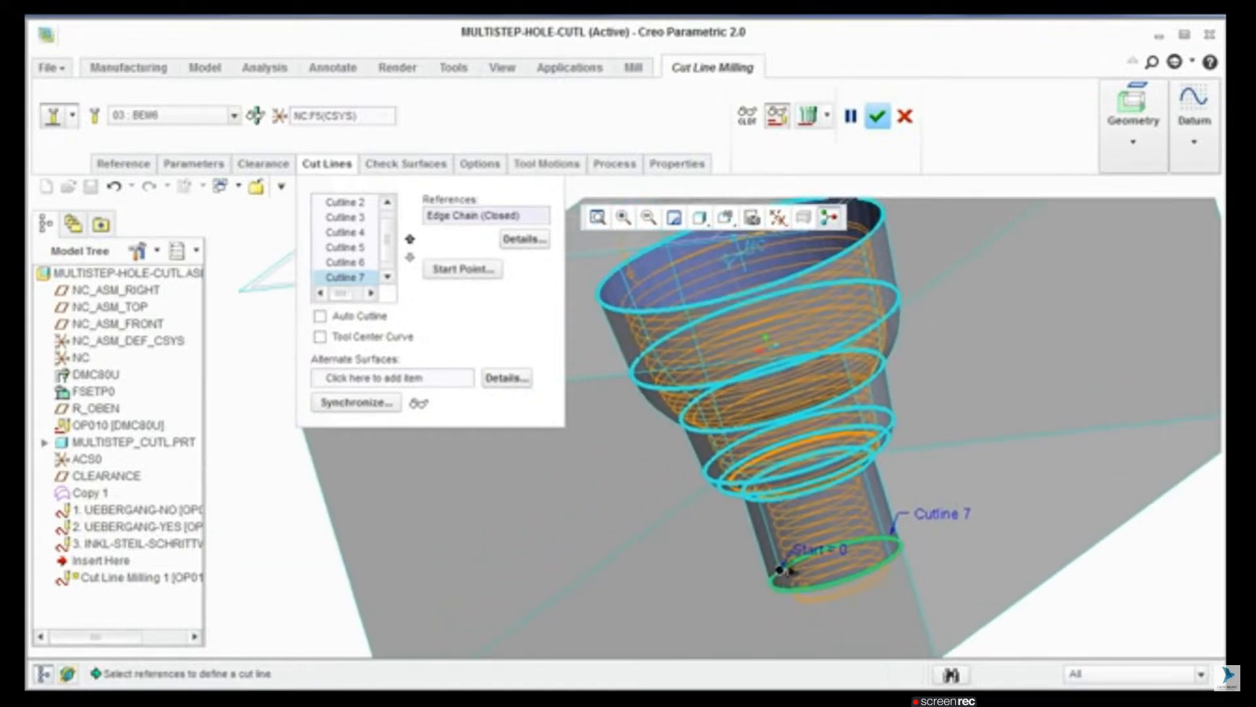
drag(780, 569, 859, 539)
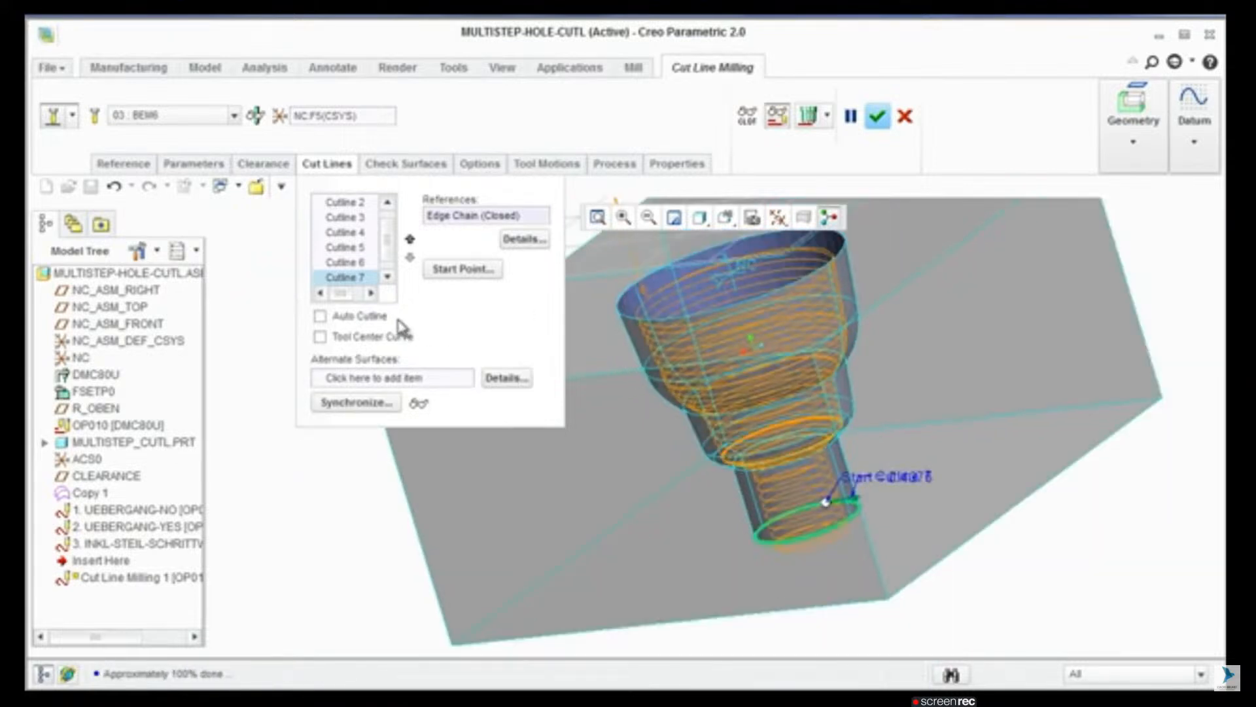
Step: Play the cut line milling tool path through the stepped hole, and close the playback
middle_drag(797, 437, 772, 380)
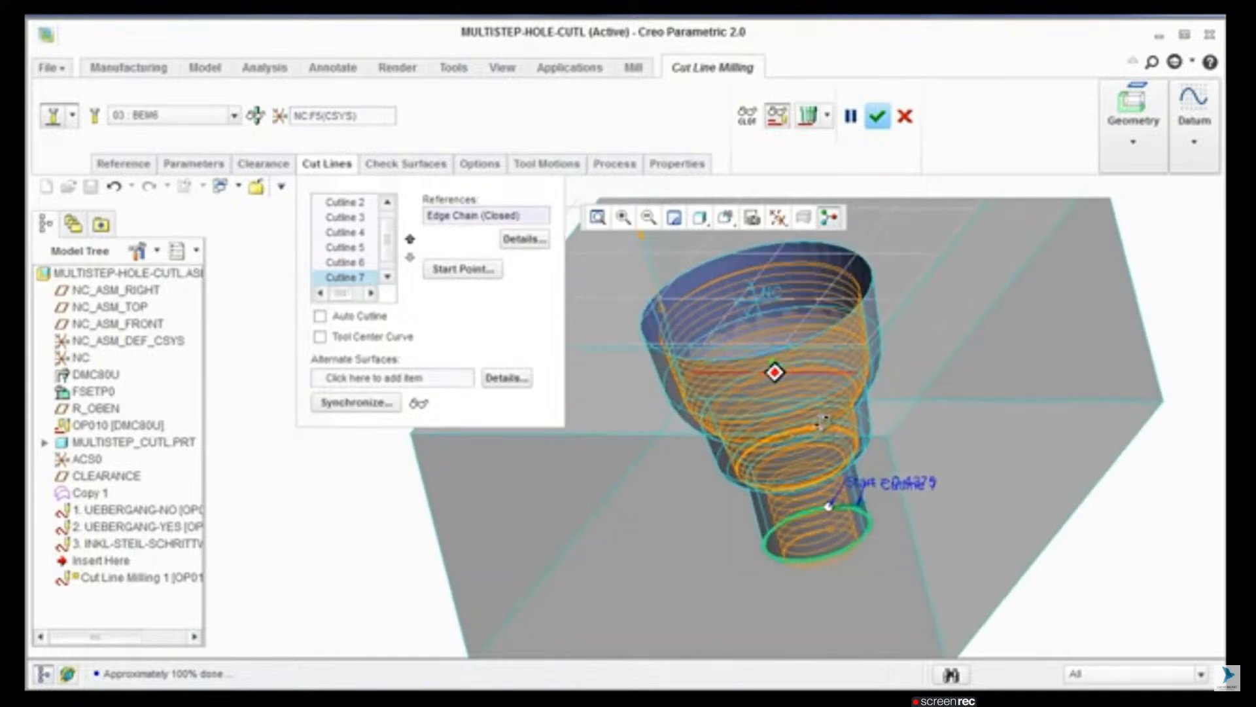
click(809, 116)
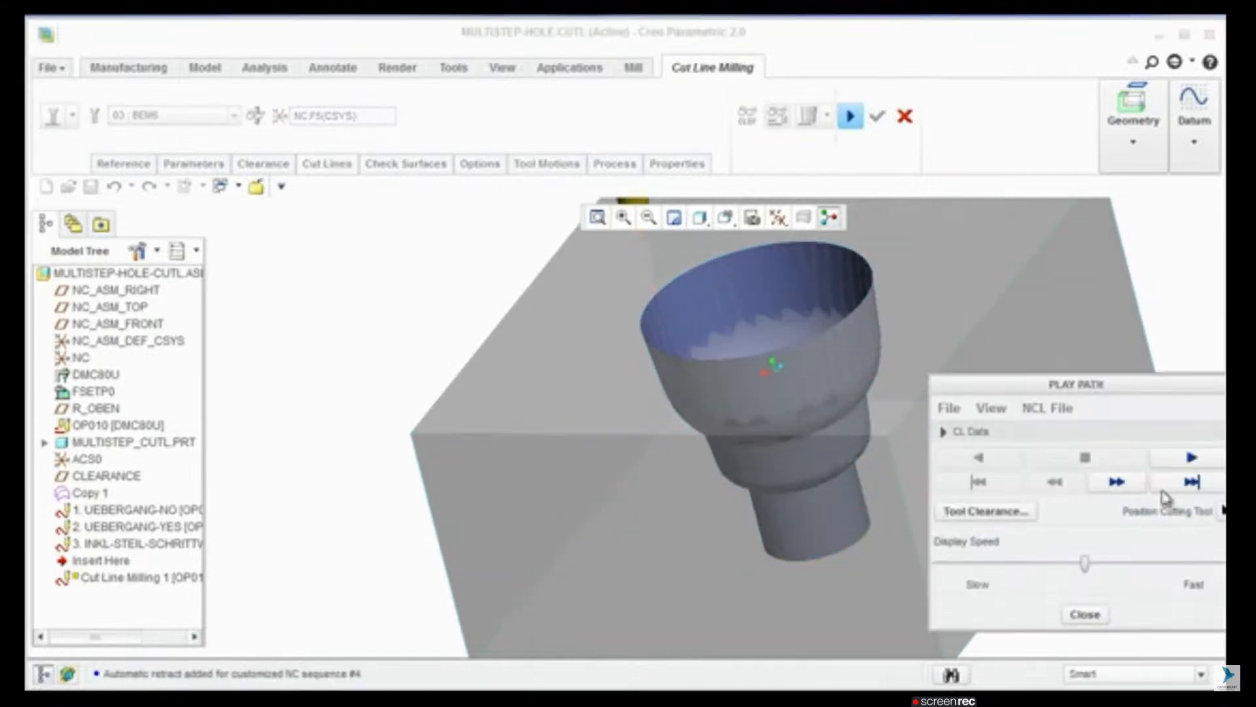
click(1192, 458)
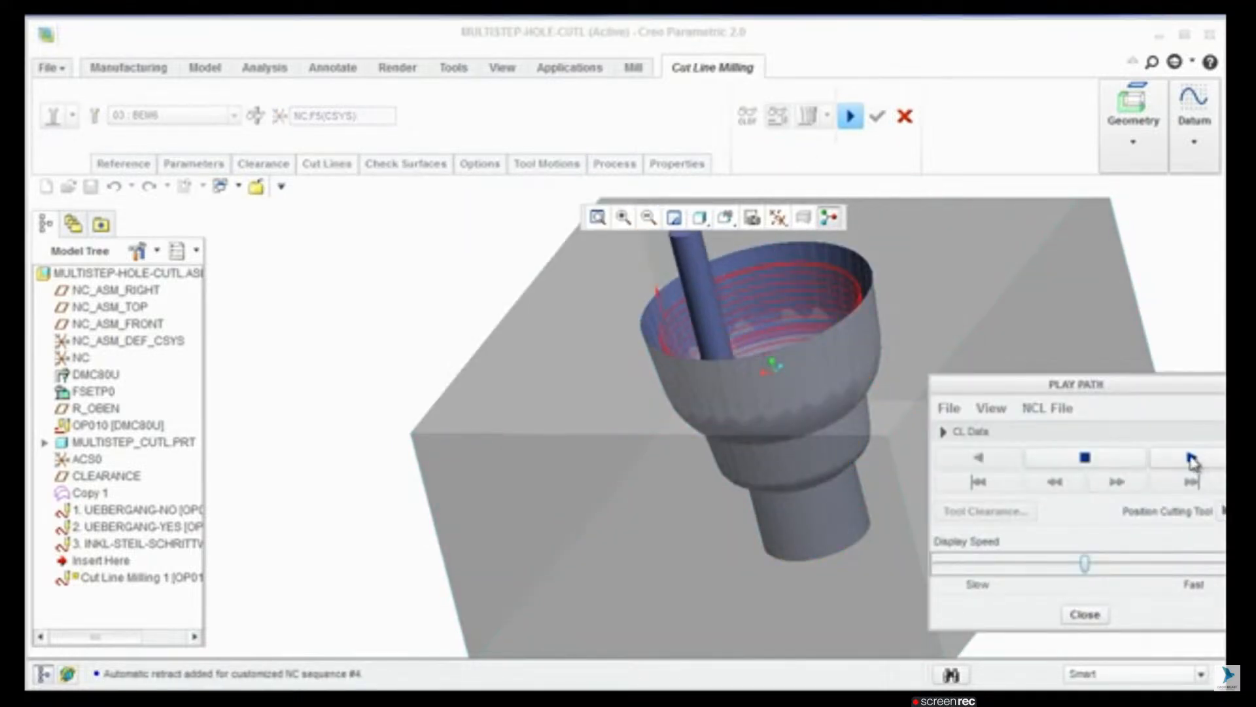
click(1085, 615)
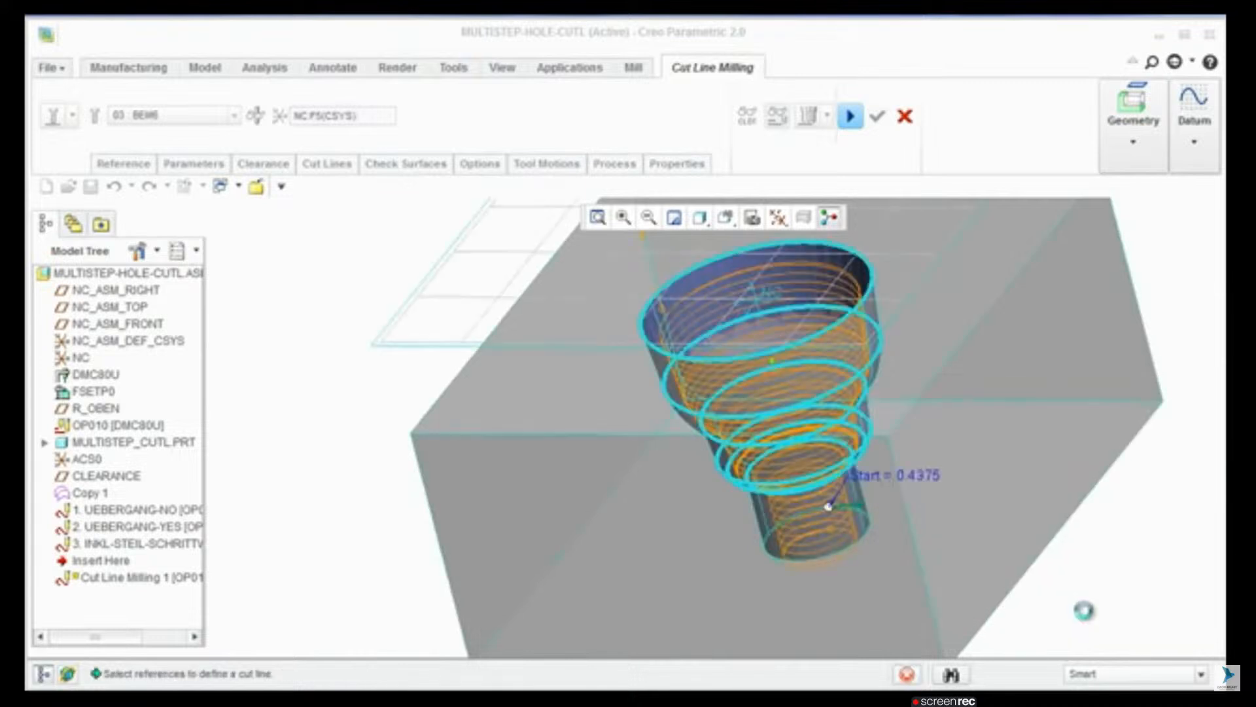
Step: Open the sequence's CL data and examine the GOTO points of the helical tool path
click(747, 116)
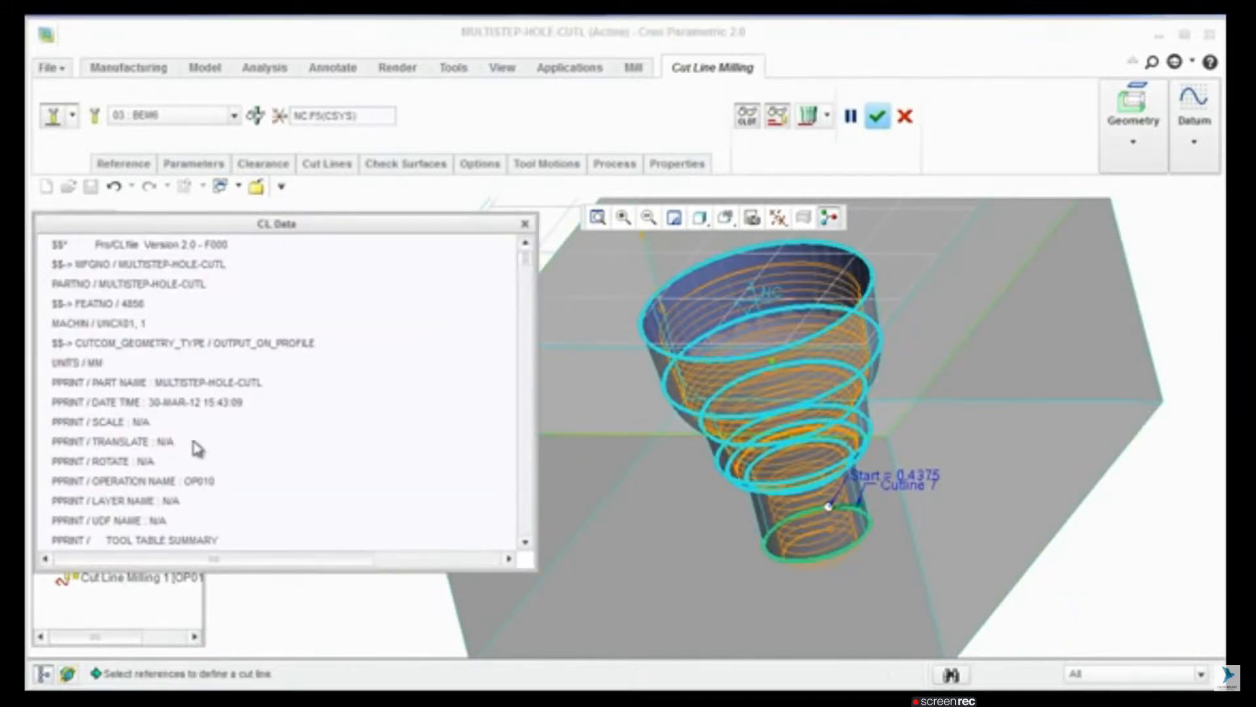
scroll(196, 445, down, 10)
click(191, 325)
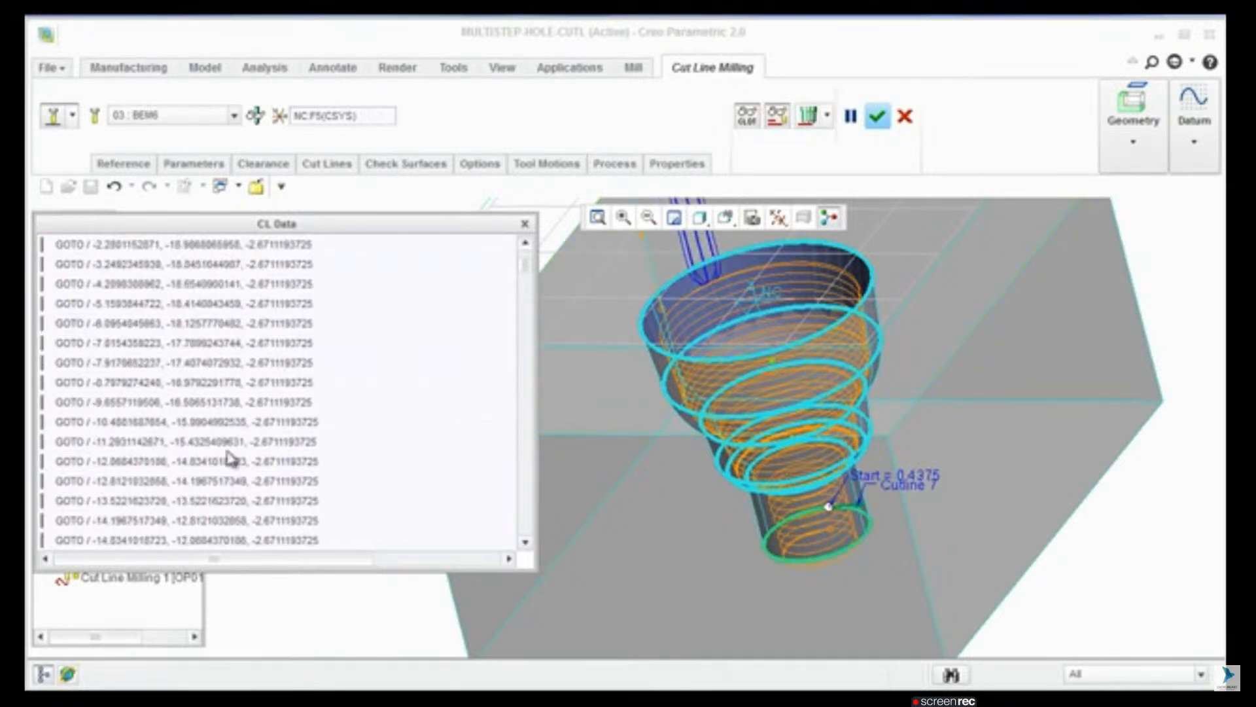
Step: Set the HELICAL_CIRC_INTERPOLATION parameter of Cut Line Milling 1 to ARC_ONLY and accept the edited parameters
click(194, 164)
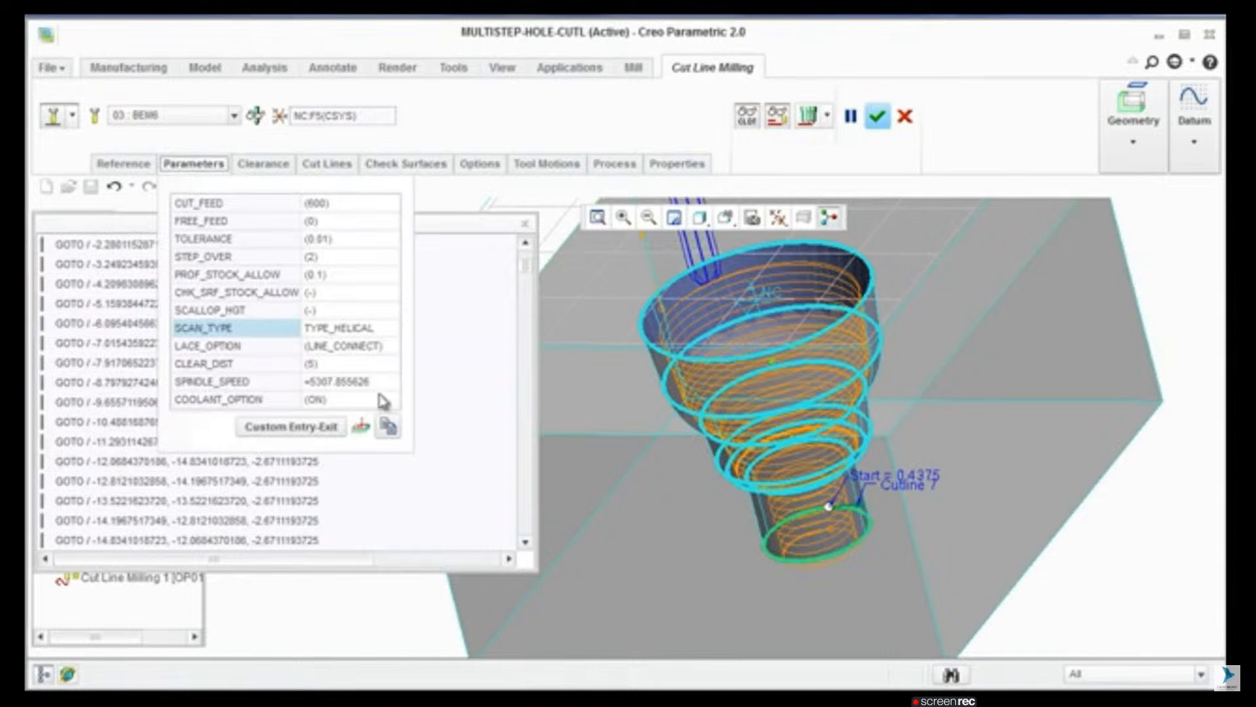
click(361, 428)
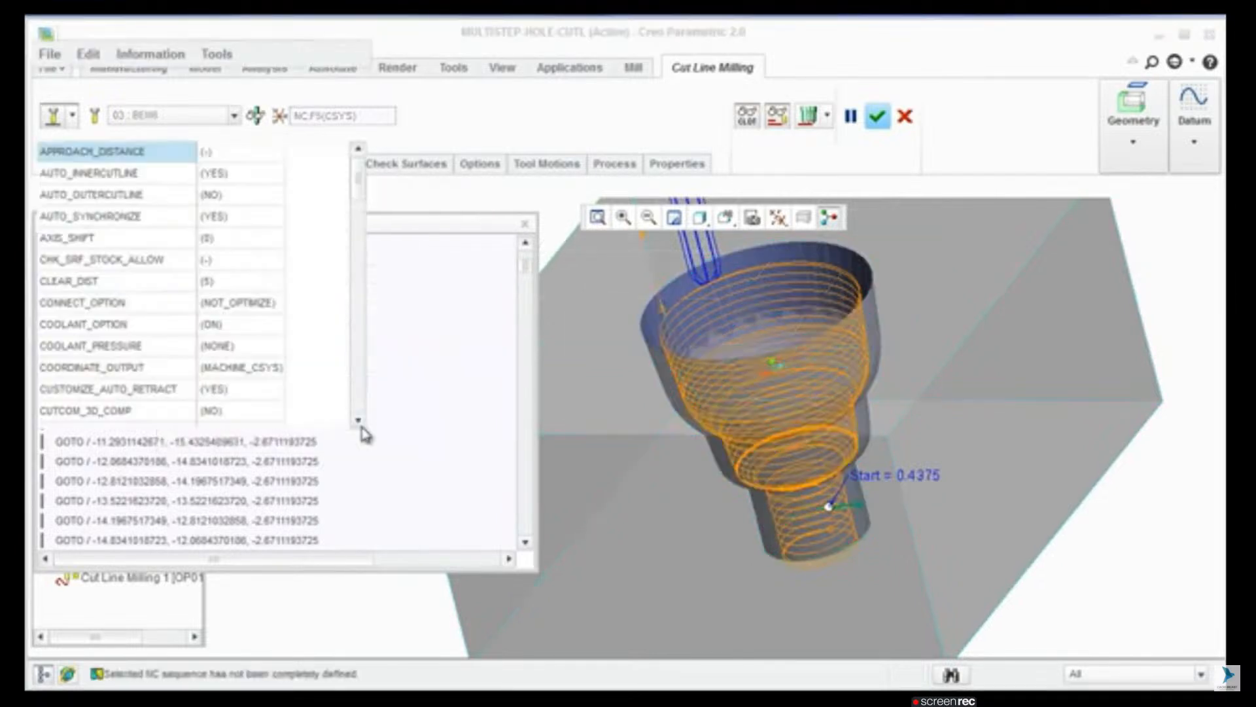
scroll(157, 345, down, 7)
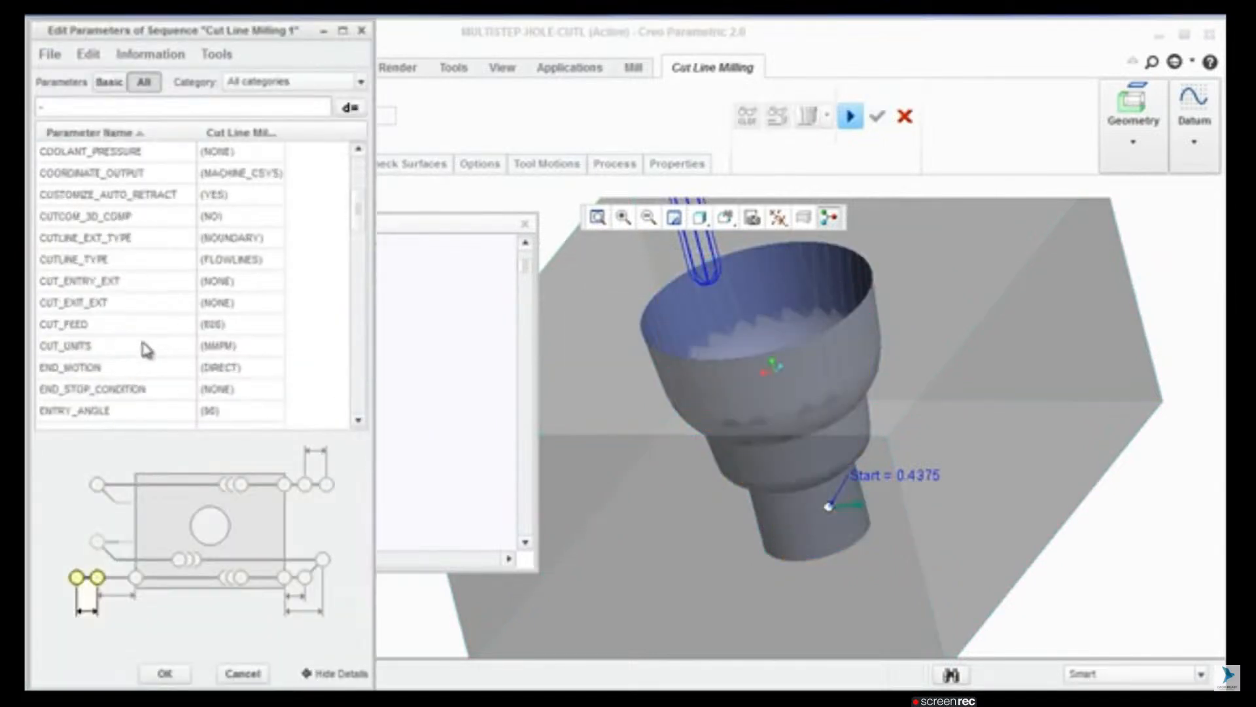
scroll(145, 352, up, 7)
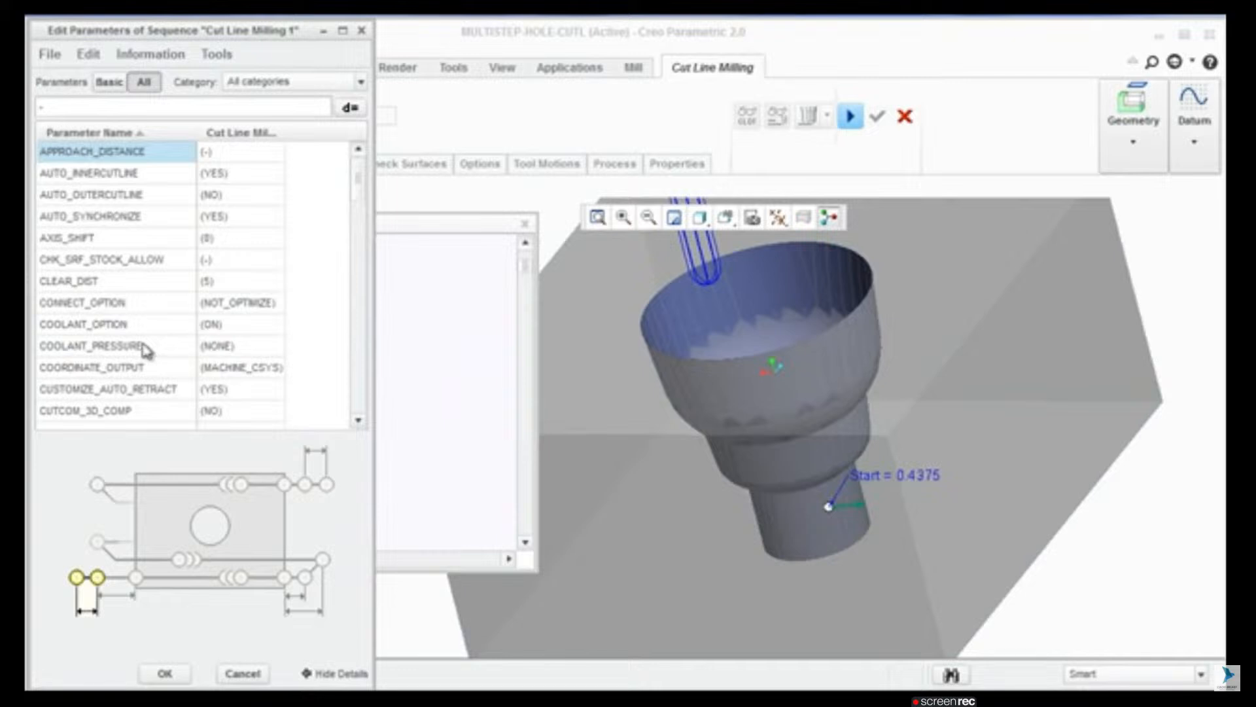
scroll(145, 350, down, 4)
scroll(148, 352, down, 3)
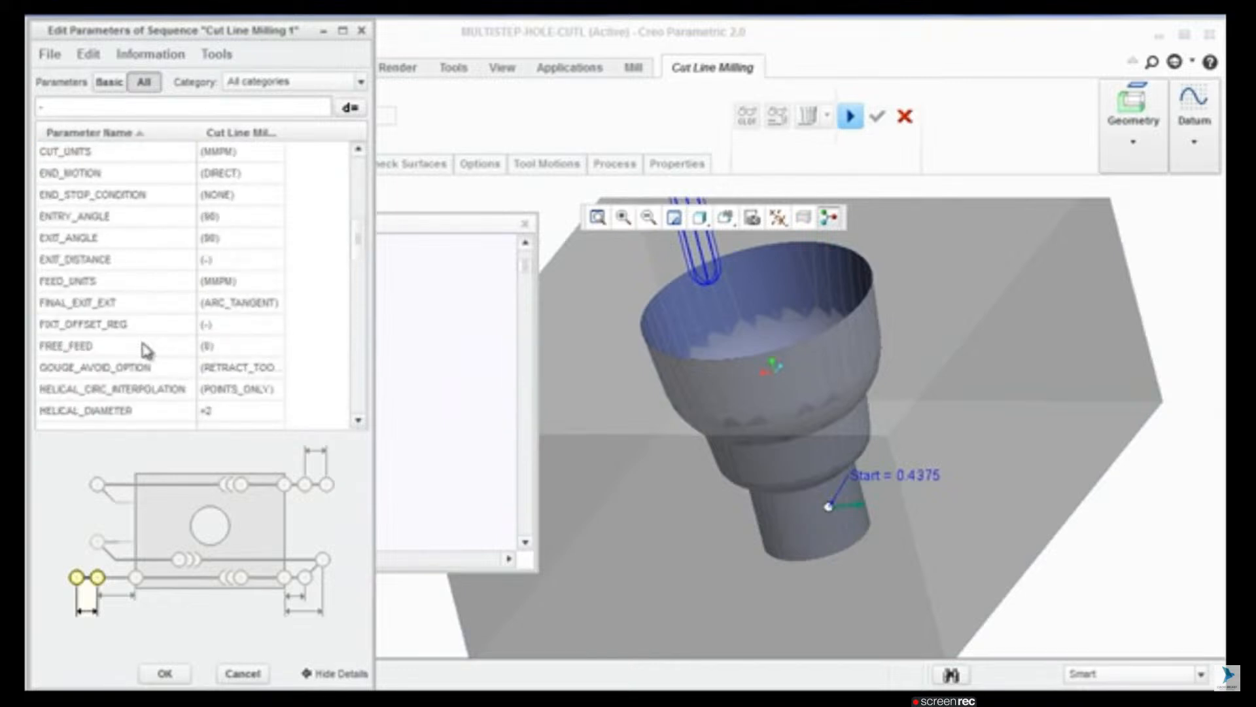
click(133, 303)
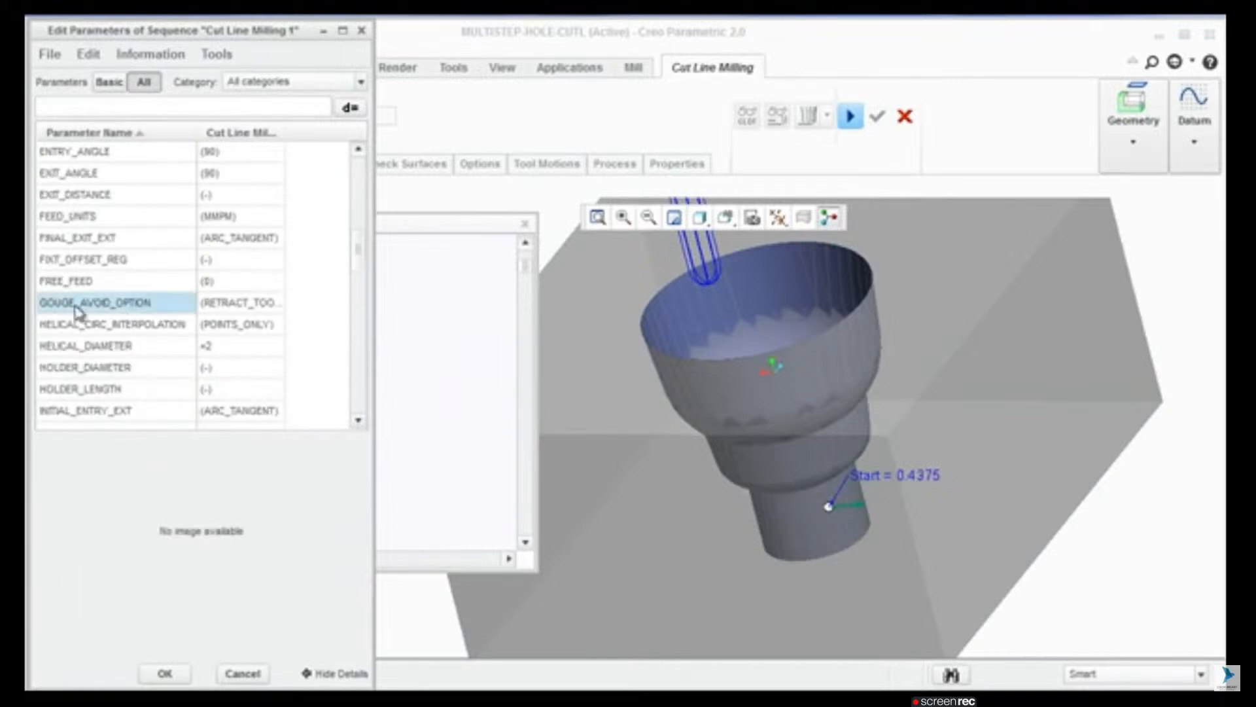
click(154, 326)
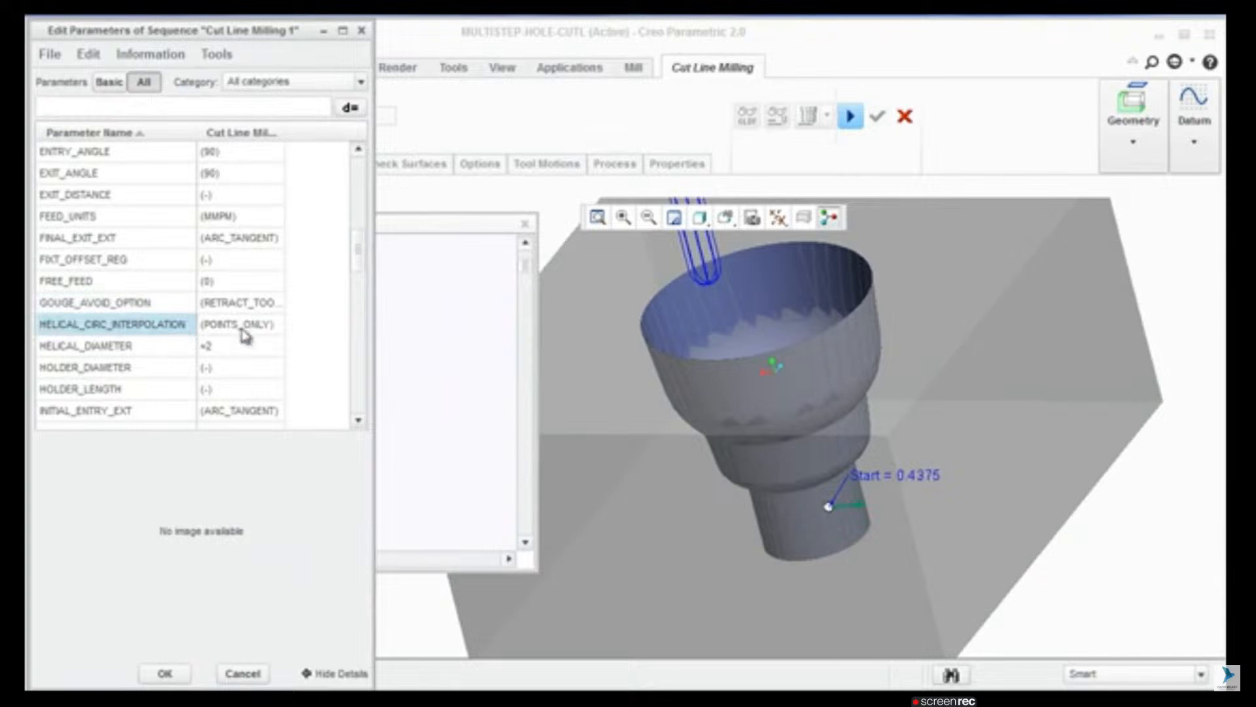
click(273, 332)
click(278, 327)
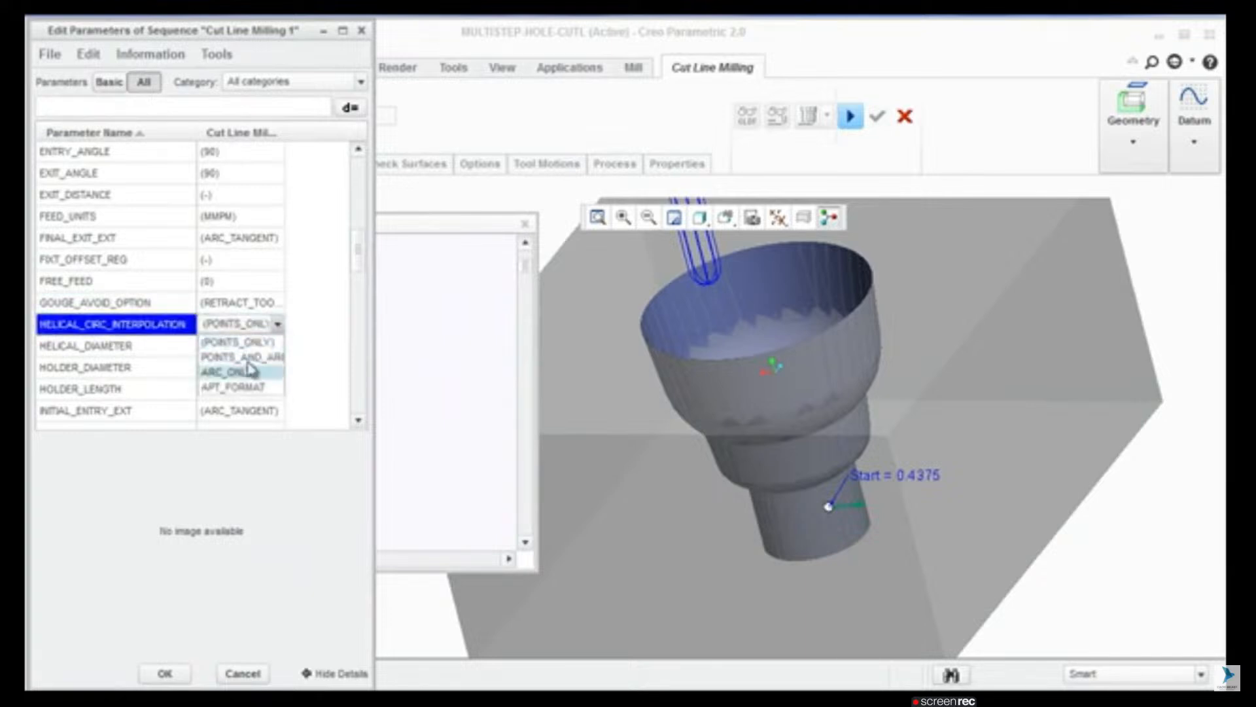
click(247, 372)
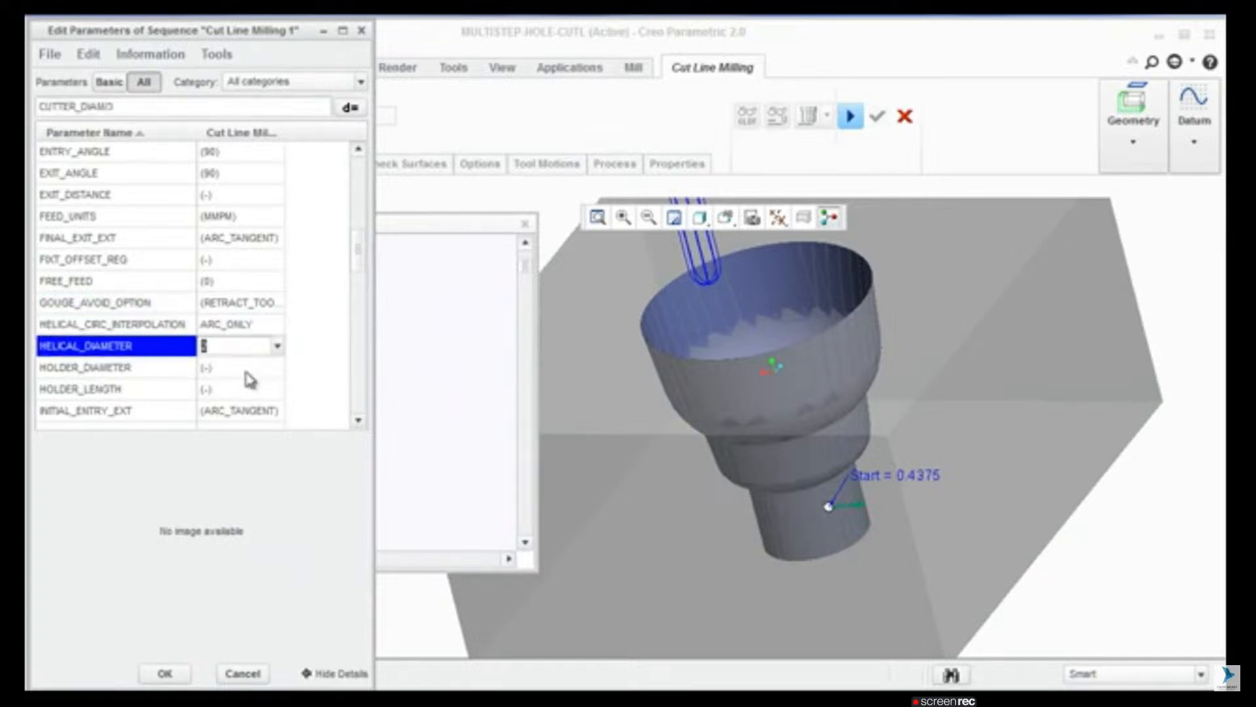
click(169, 673)
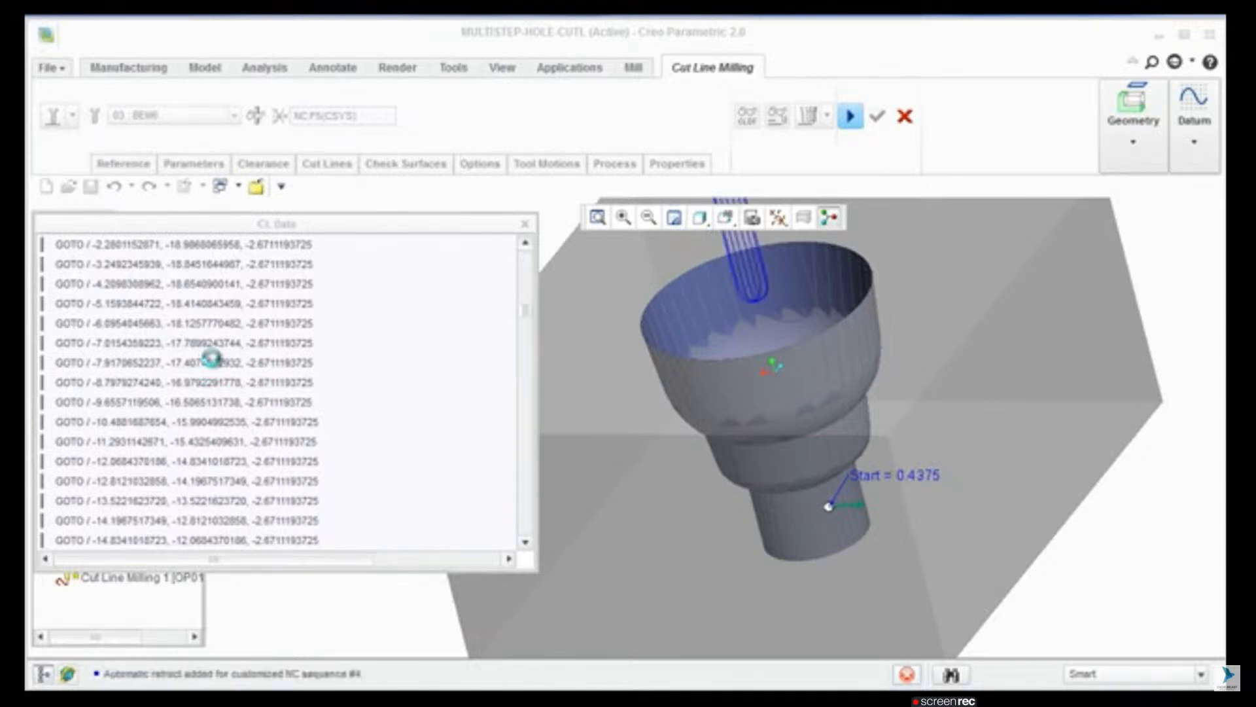
Step: Examine the CIRCLE entries in the updated CL data and the matching tool positions in the stepped hole
scroll(228, 426, down, 5)
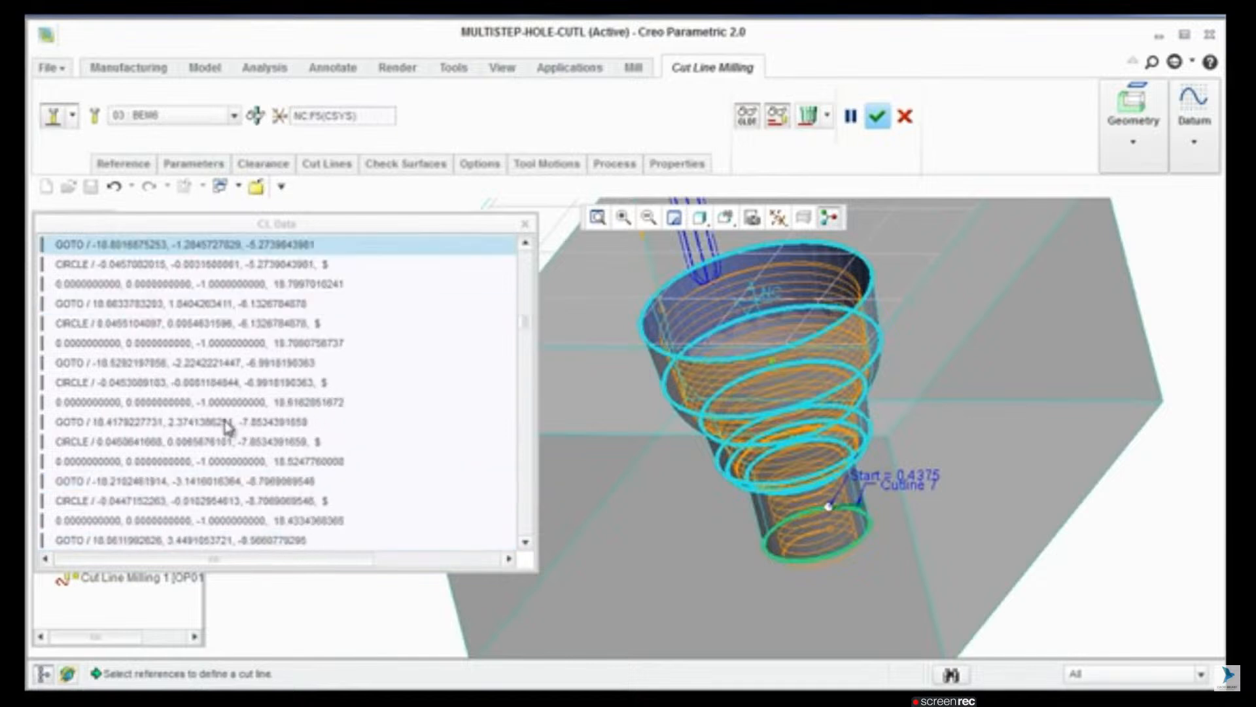
click(142, 325)
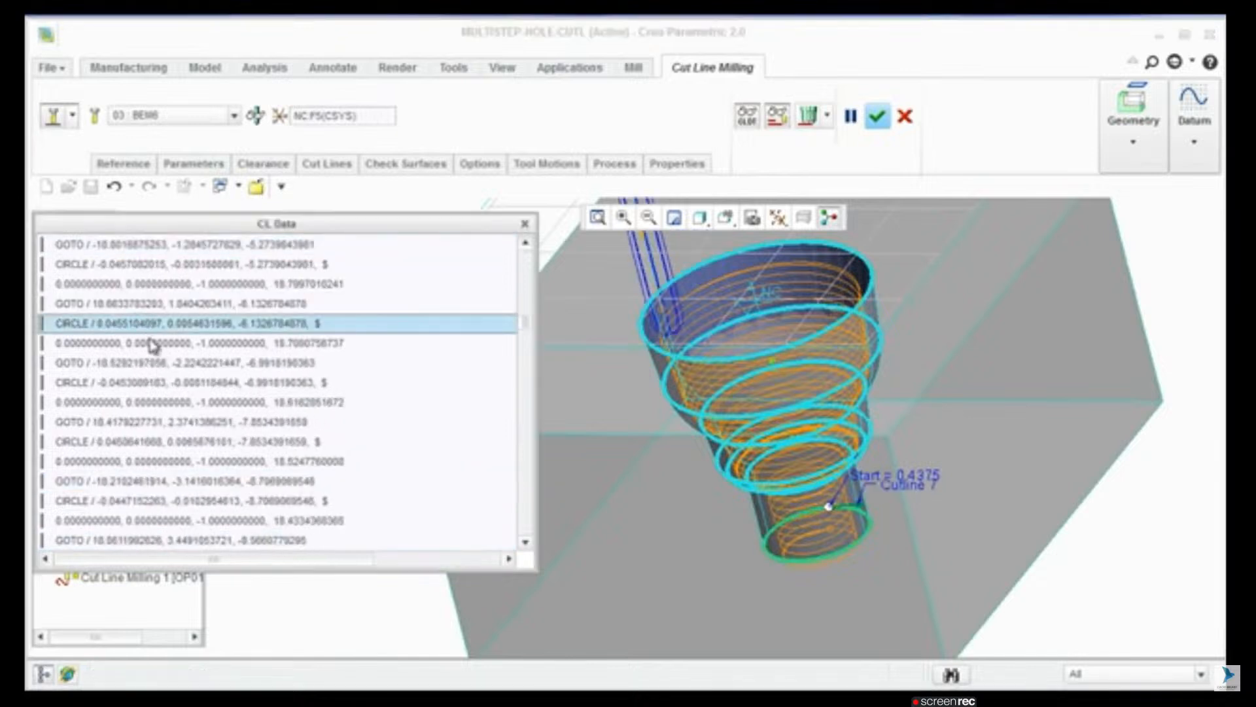
click(187, 441)
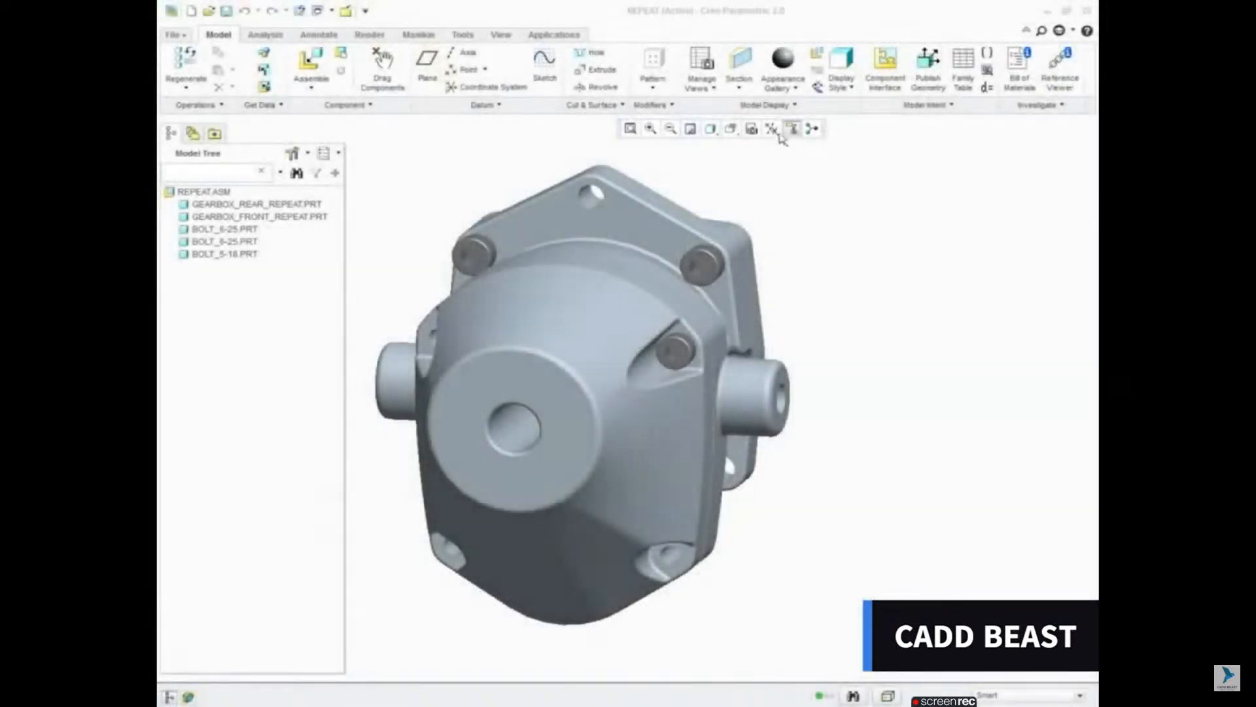
Step: Turn off the datum plane display and show placement folders in the model tree of REPEAT.ASM
click(773, 130)
click(785, 156)
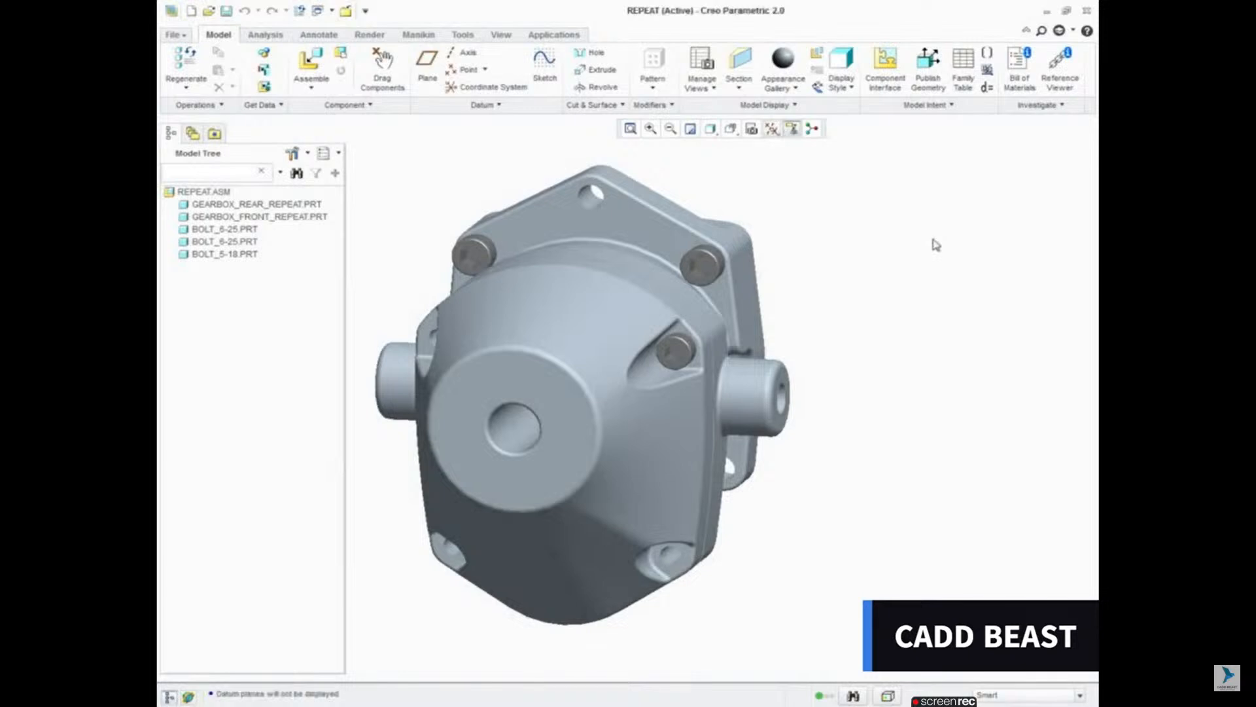
click(296, 155)
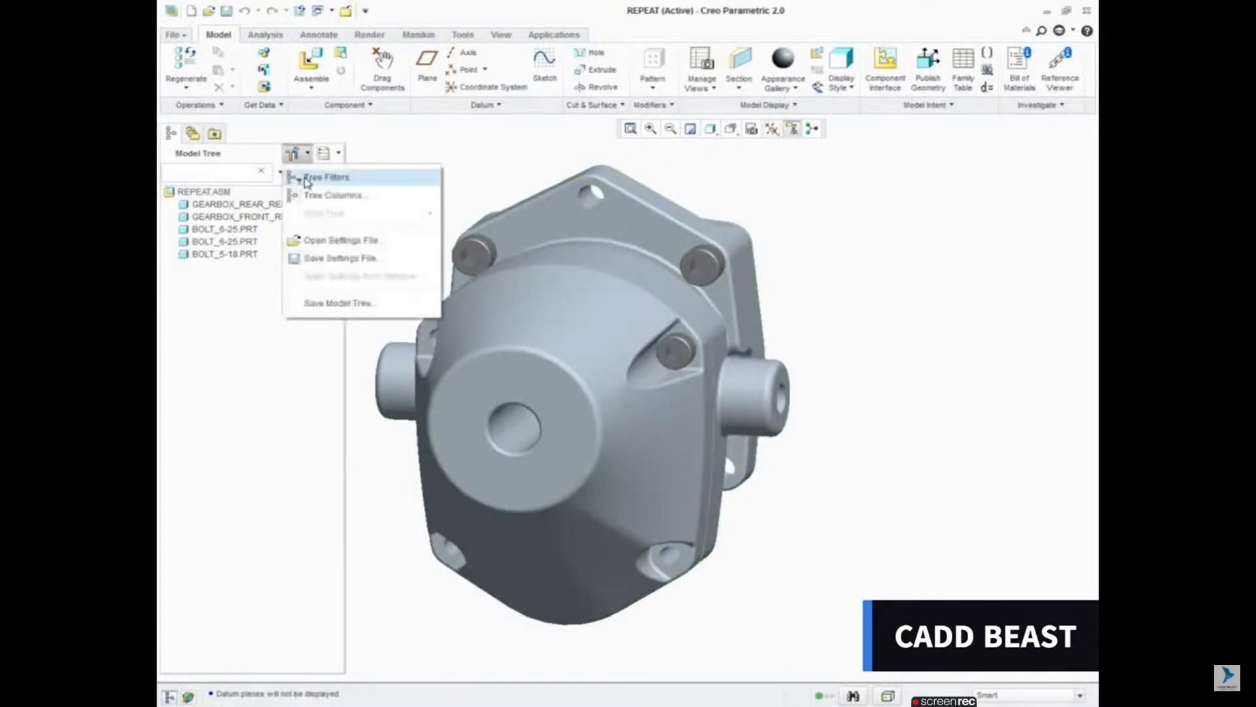
click(325, 177)
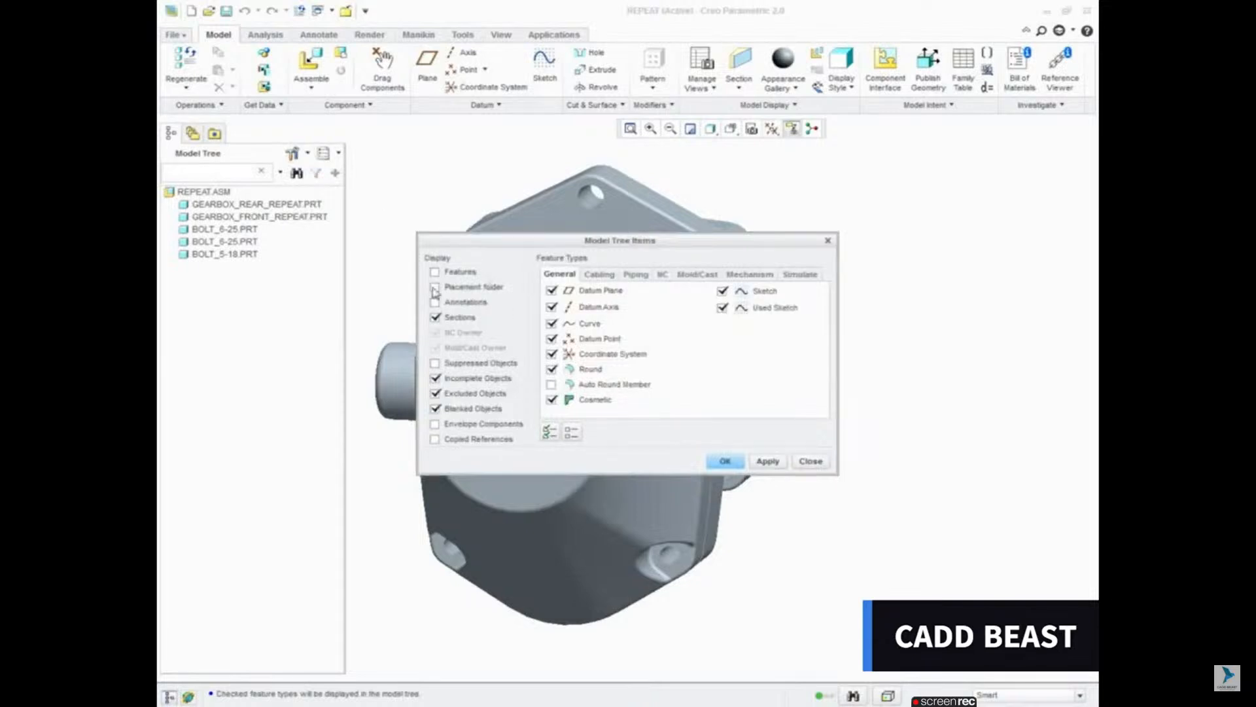
click(725, 461)
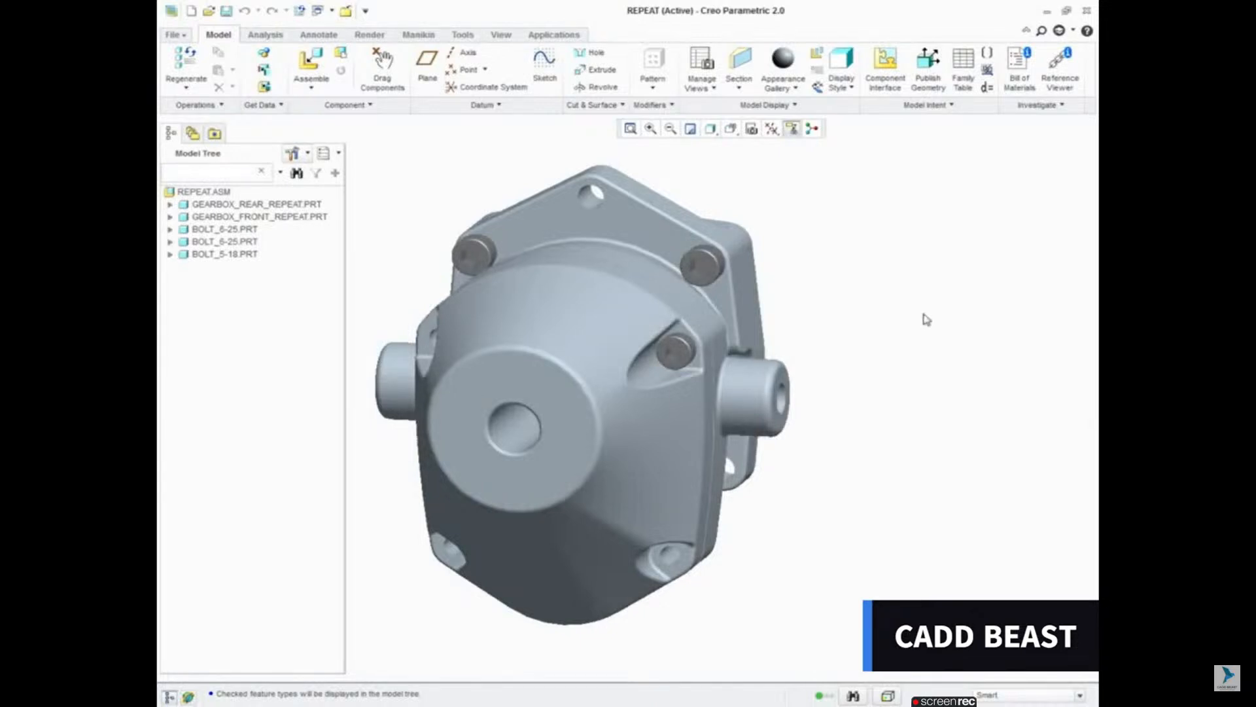
Step: Repeat BOLT_5-18 in the three empty holes of the front gearbox housing, varying only the first Coincident reference
right_click(229, 259)
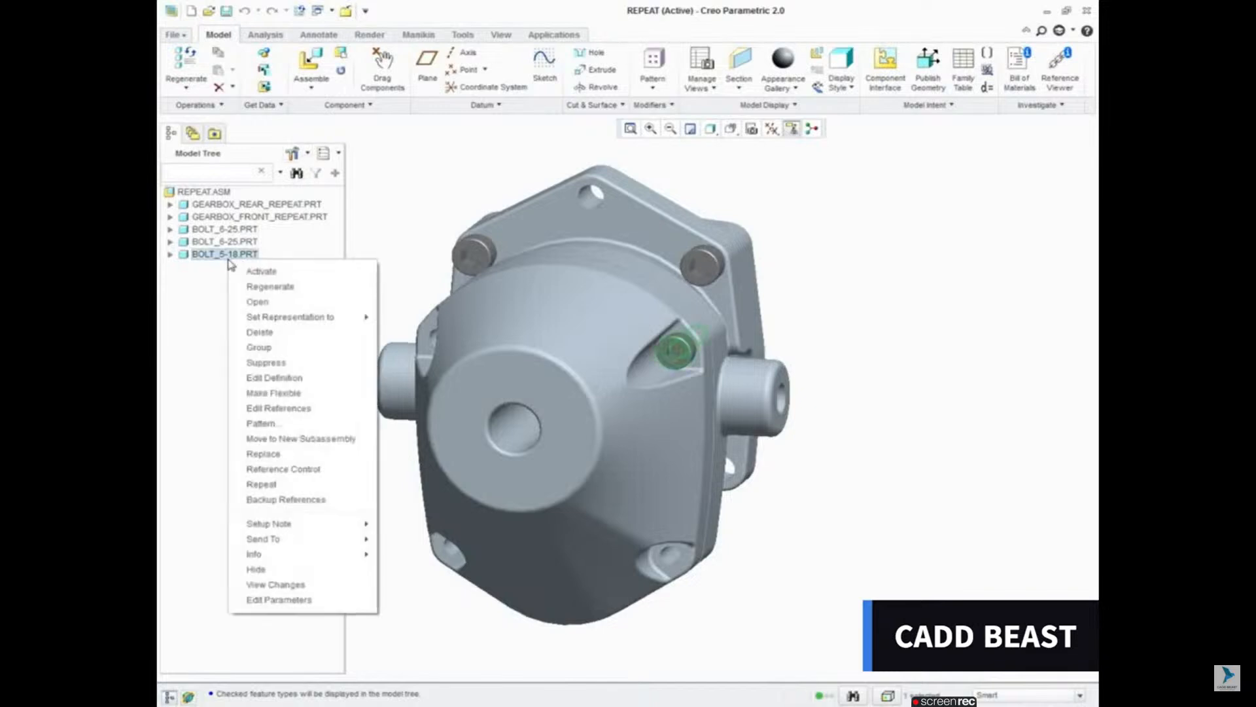
click(255, 485)
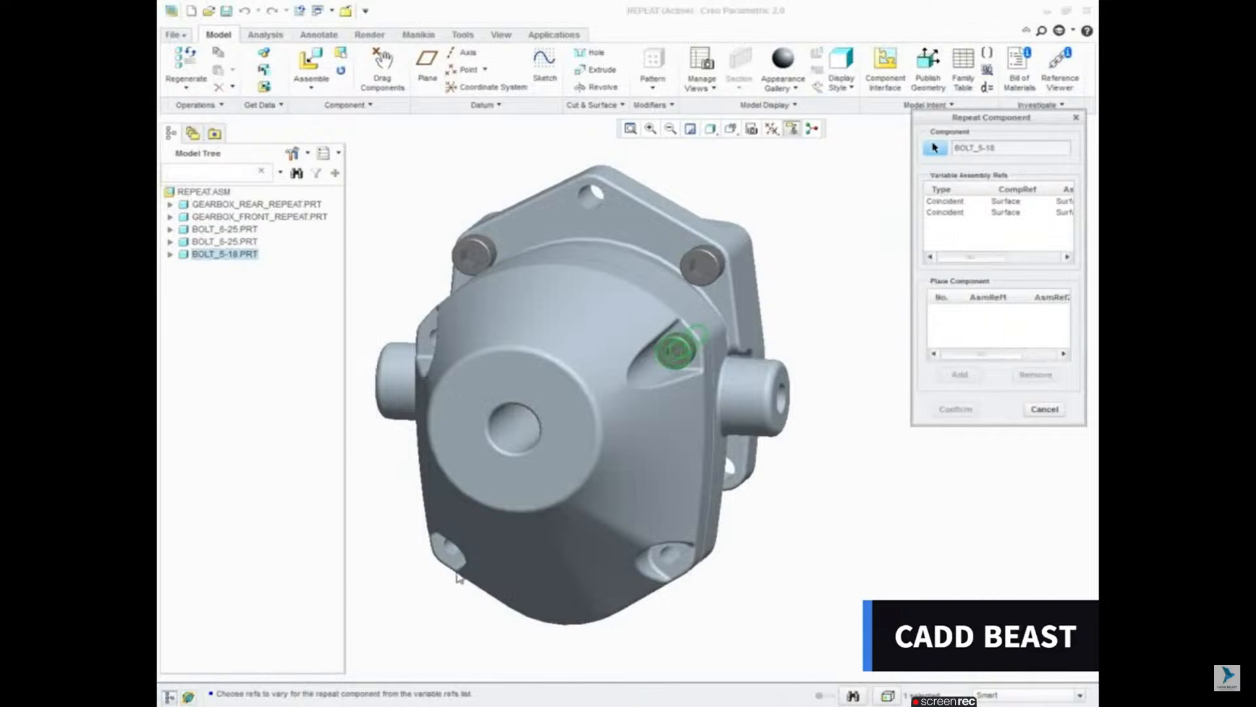
click(960, 201)
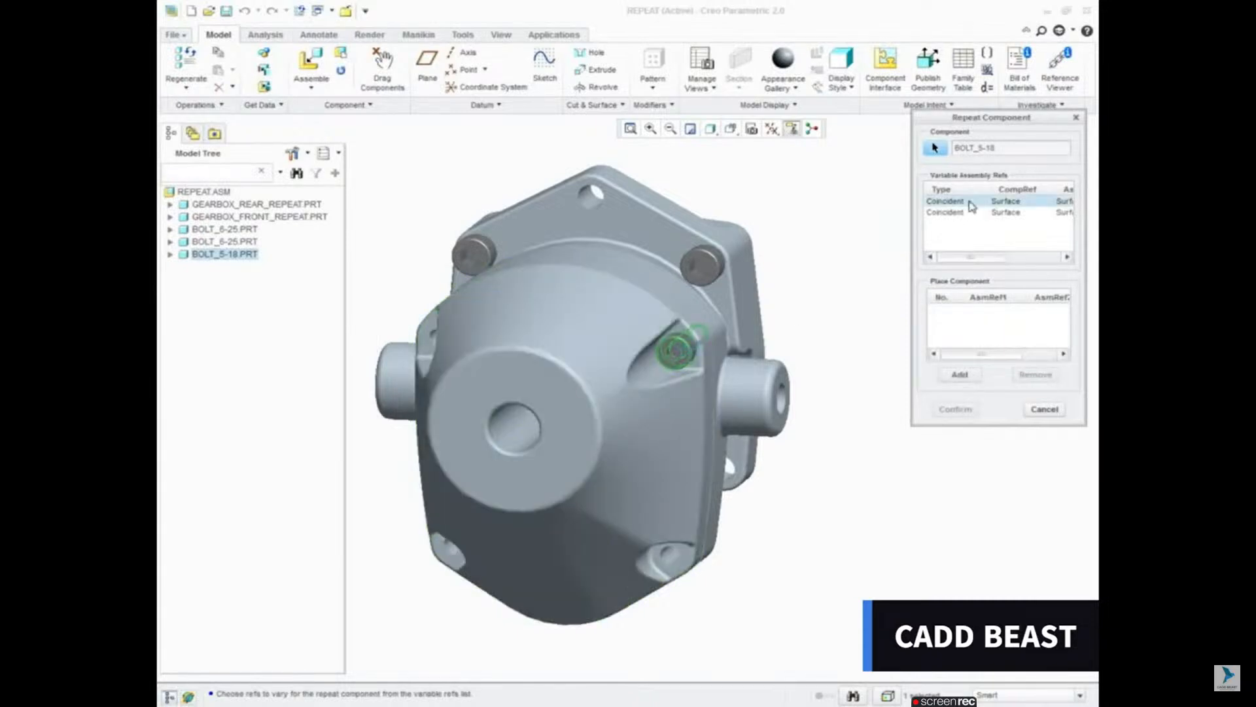
click(960, 374)
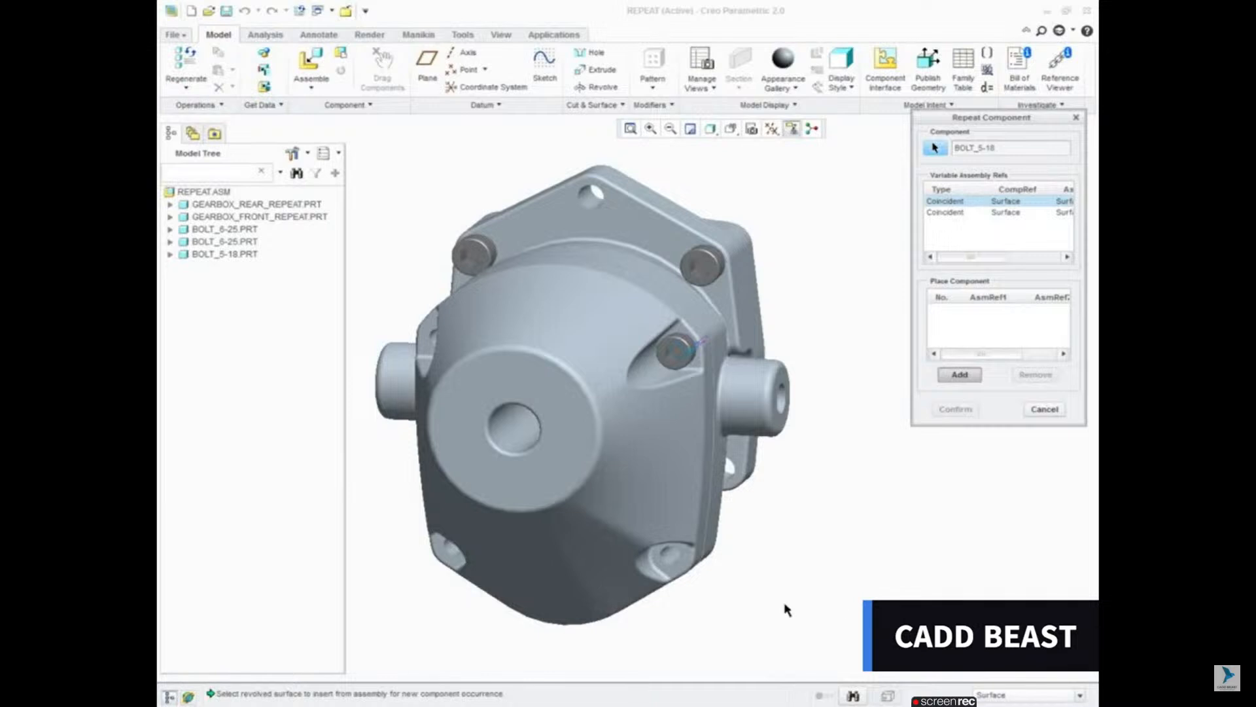
click(671, 561)
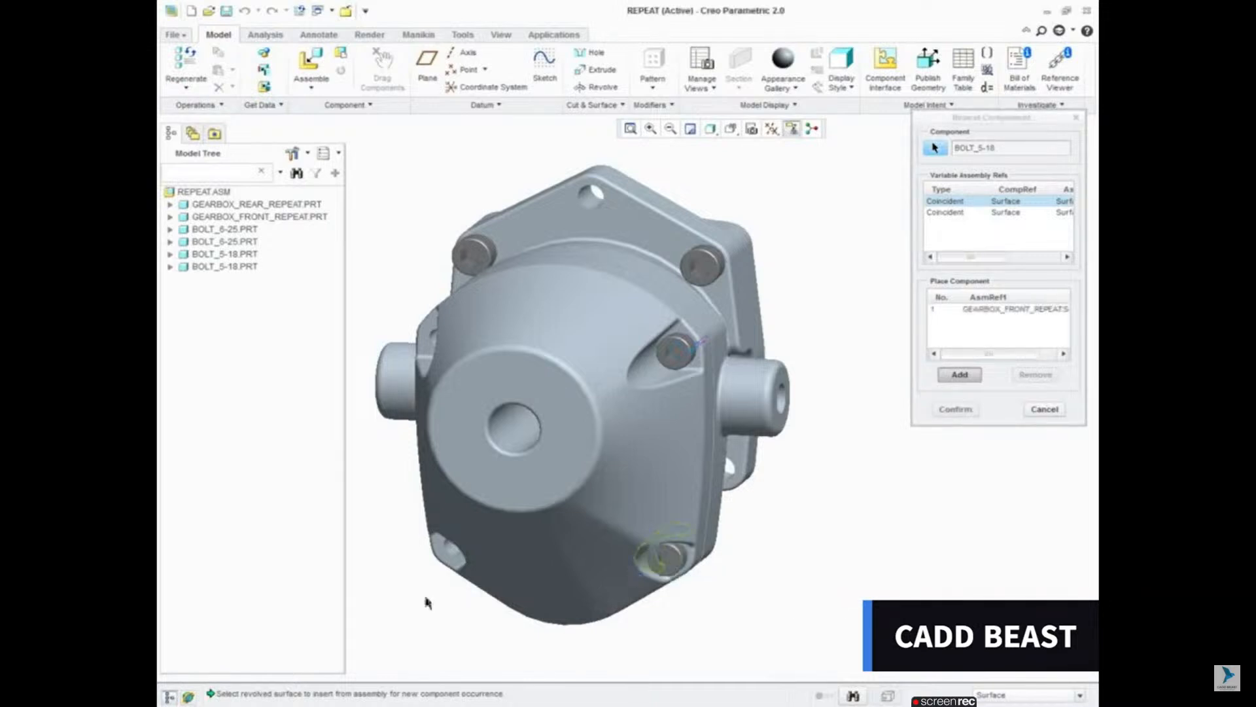
click(449, 553)
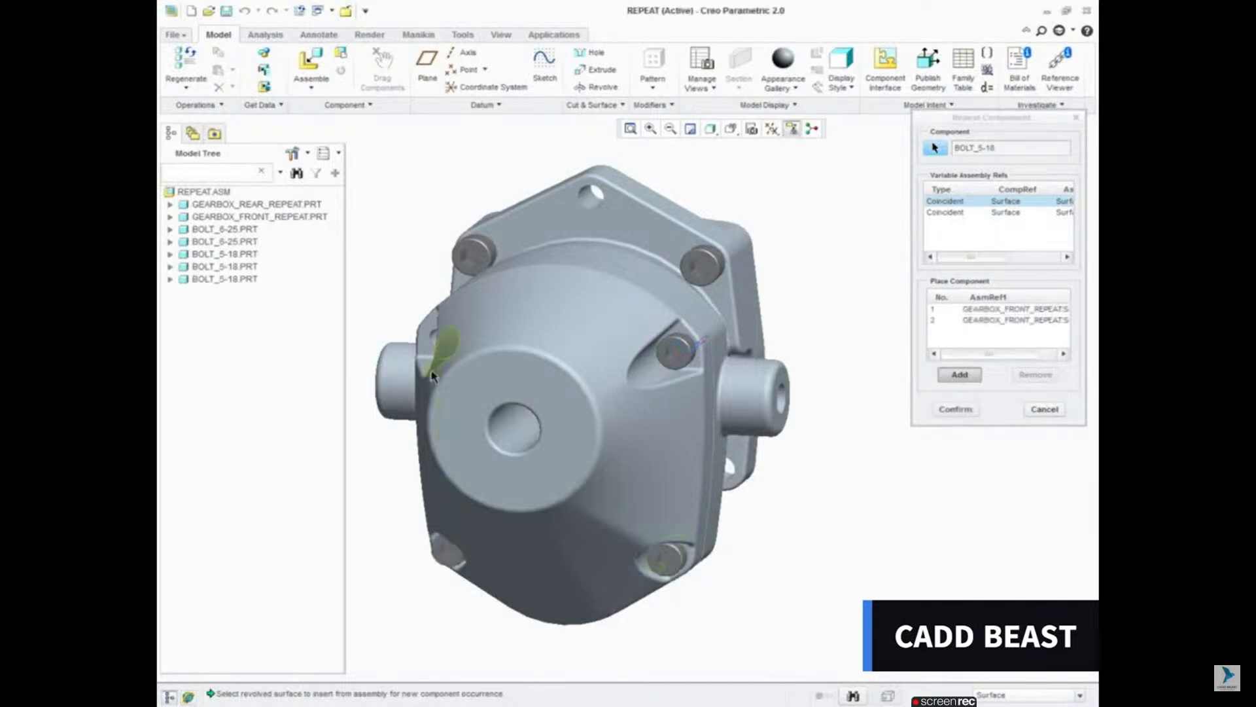
click(427, 337)
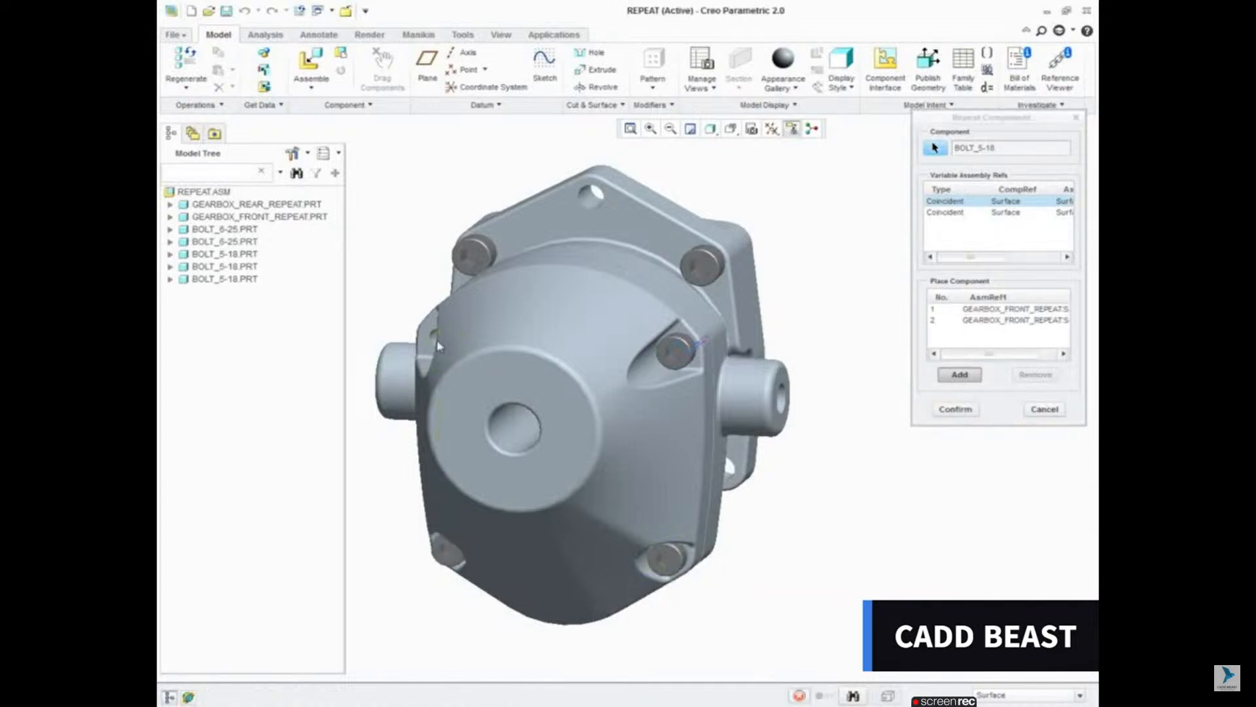
click(957, 411)
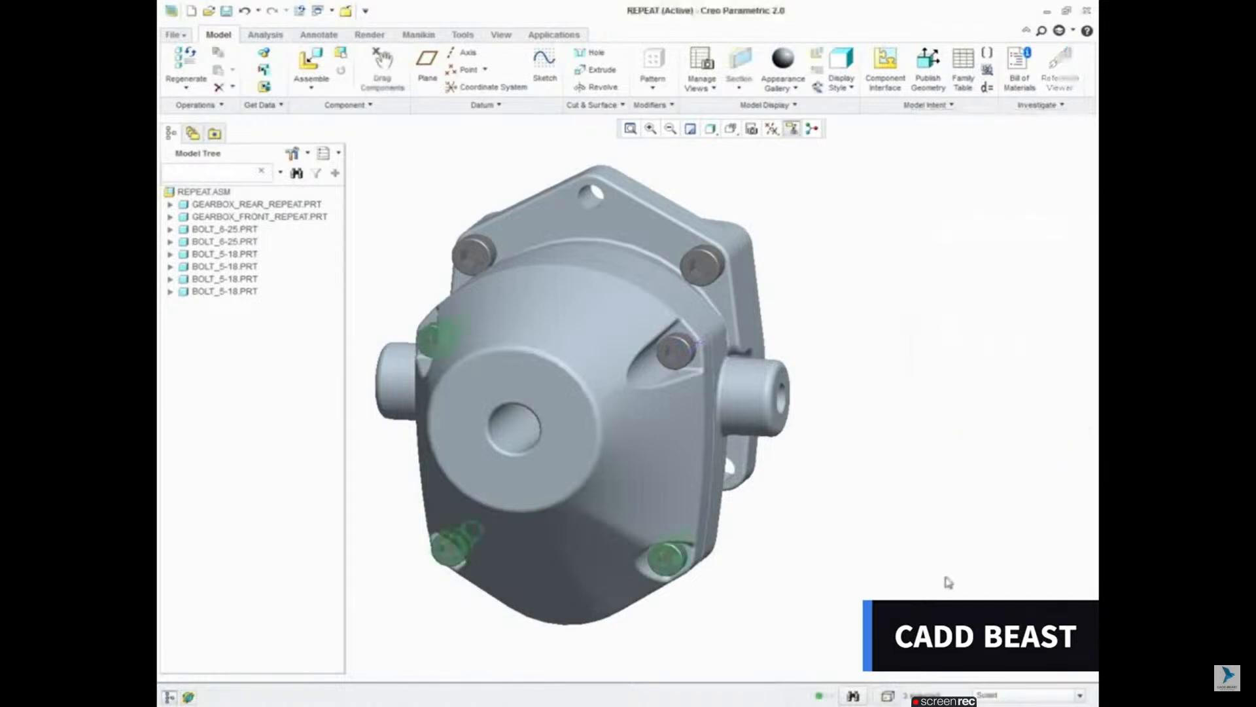
click(898, 542)
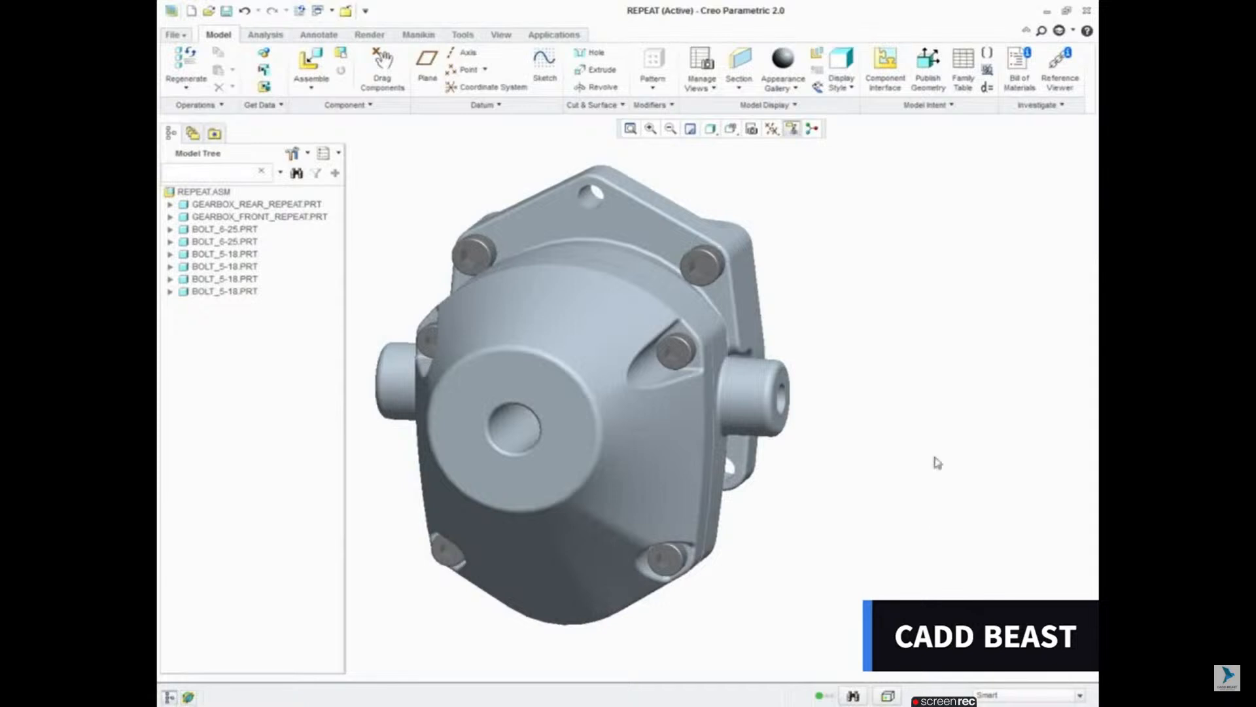
Step: Repeat BOLT_6-25 in the empty lower flange hole of the rear gearbox housing, varying both Coincident references
right_click(241, 244)
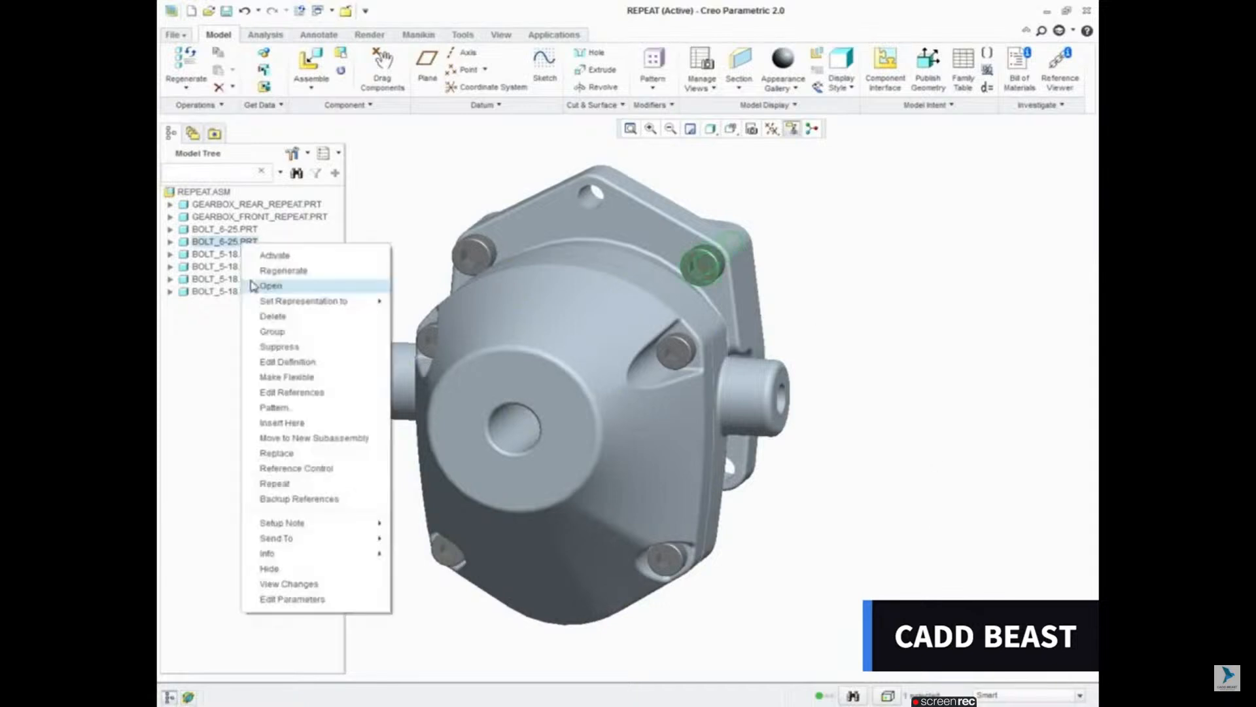
click(281, 484)
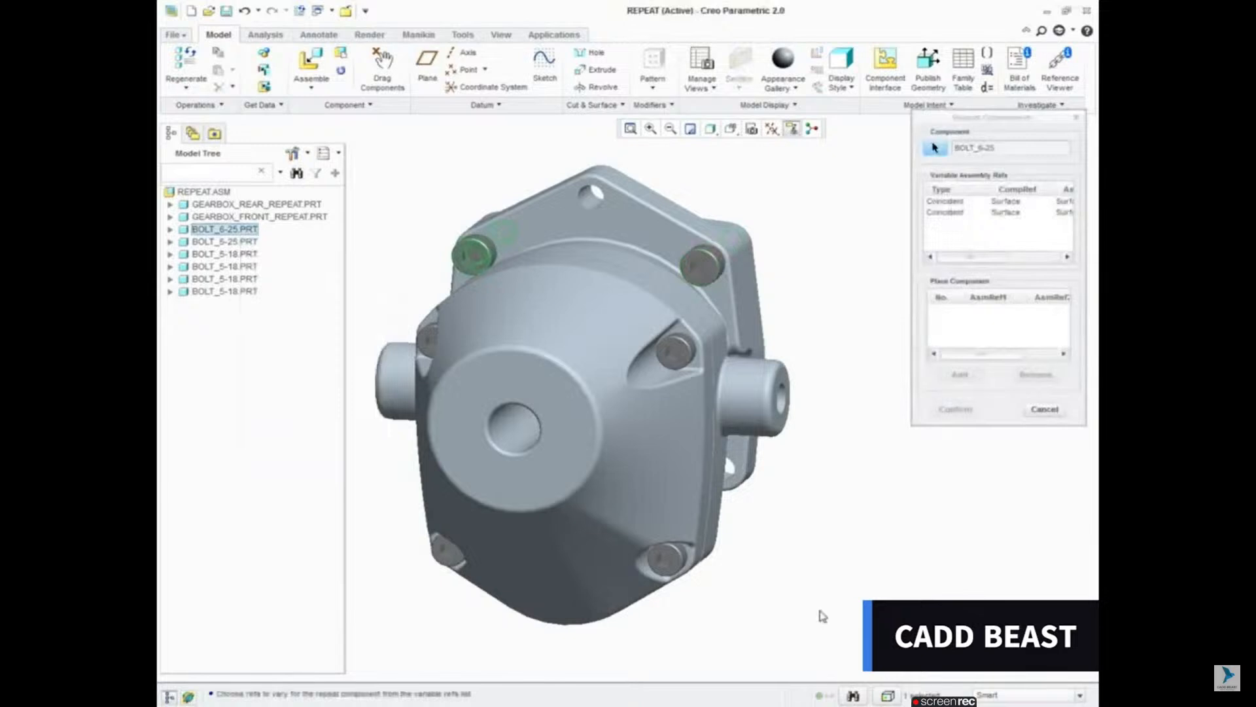
click(945, 202)
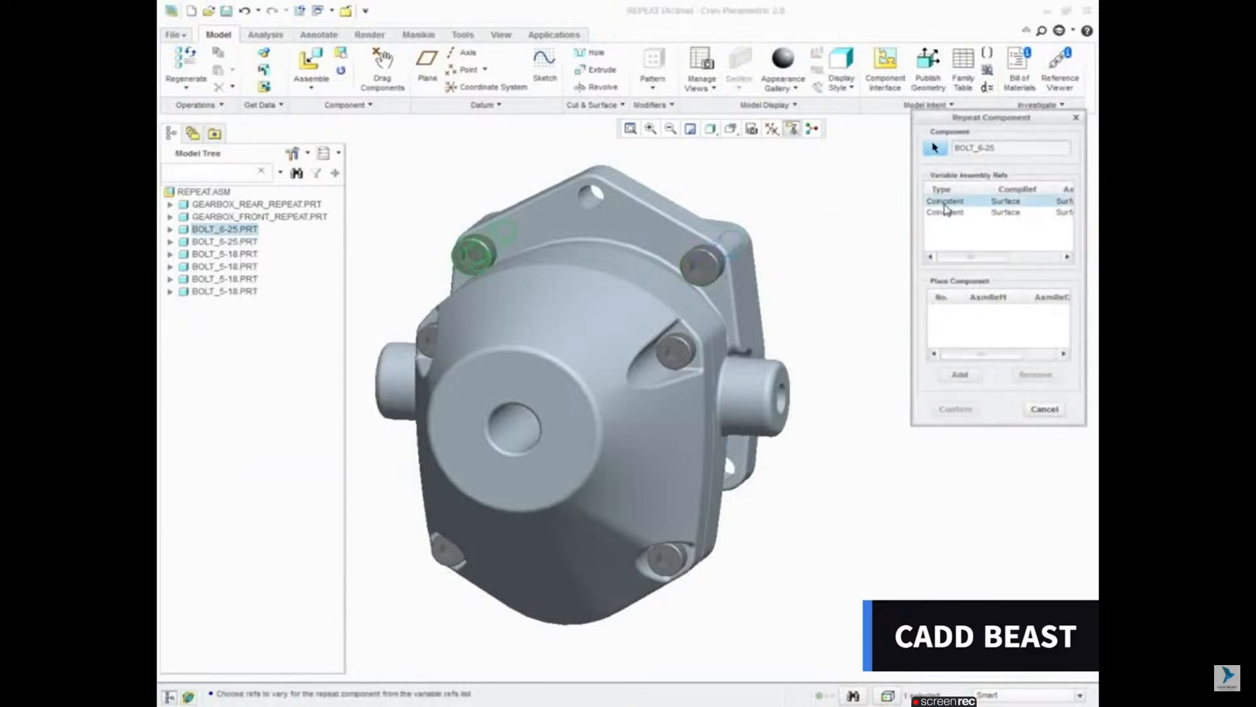
ctrl+click(947, 212)
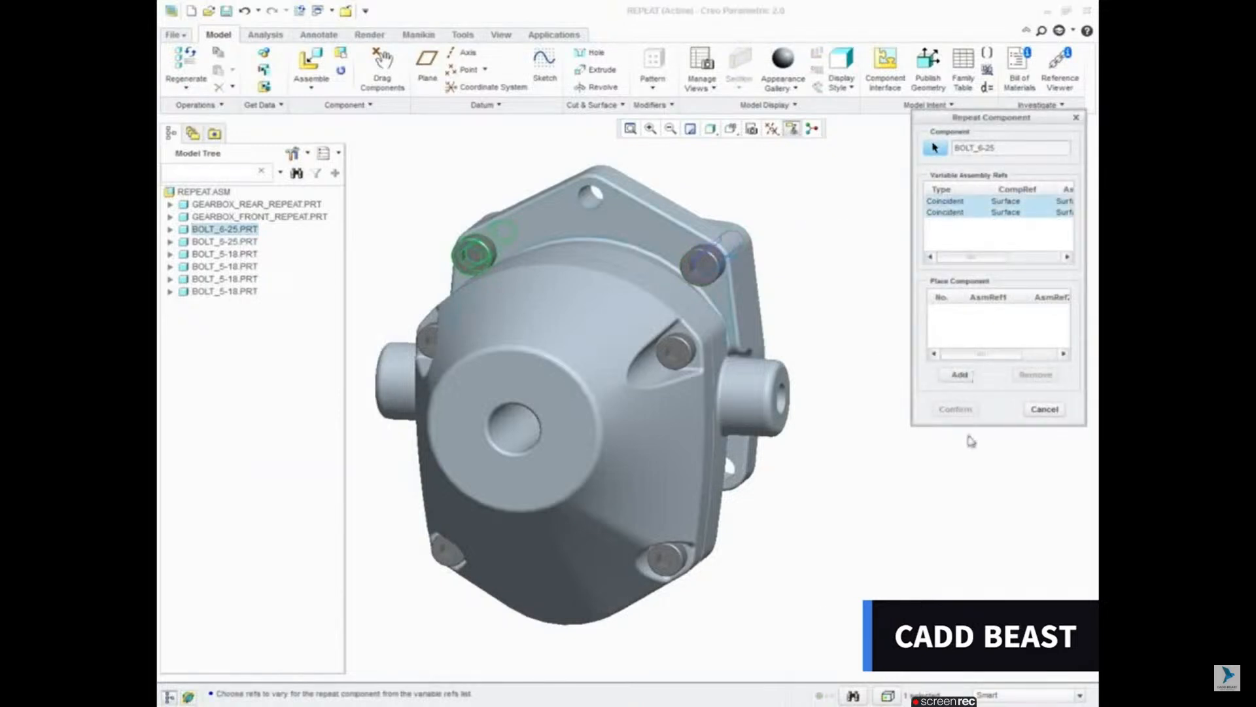
click(960, 375)
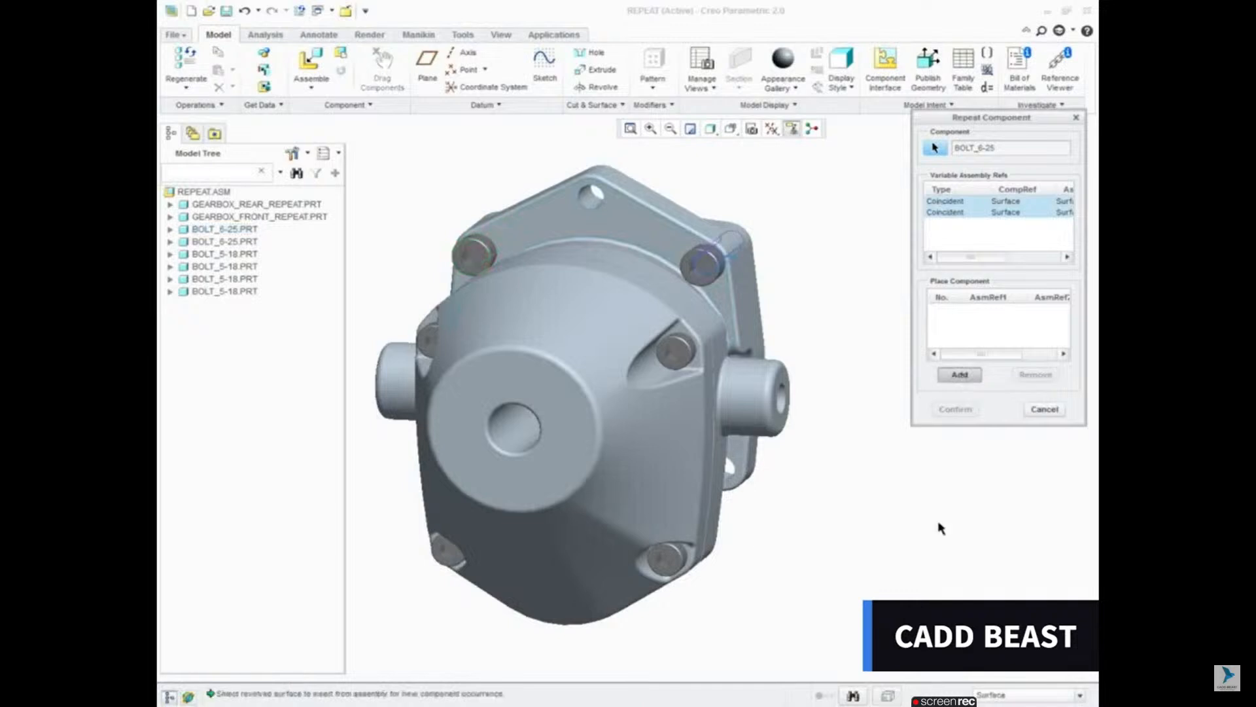
mouse_move(749, 535)
middle_down()
mouse_move(728, 526)
mouse_move(767, 528)
middle_up()
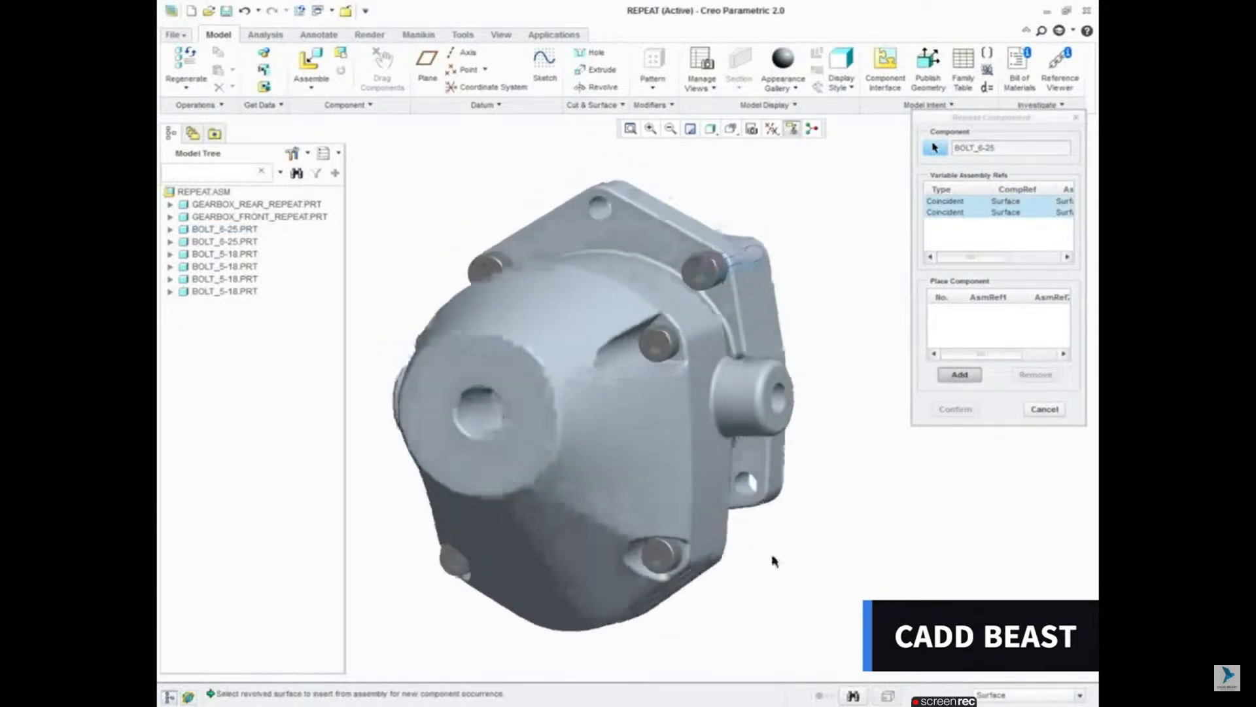
click(744, 487)
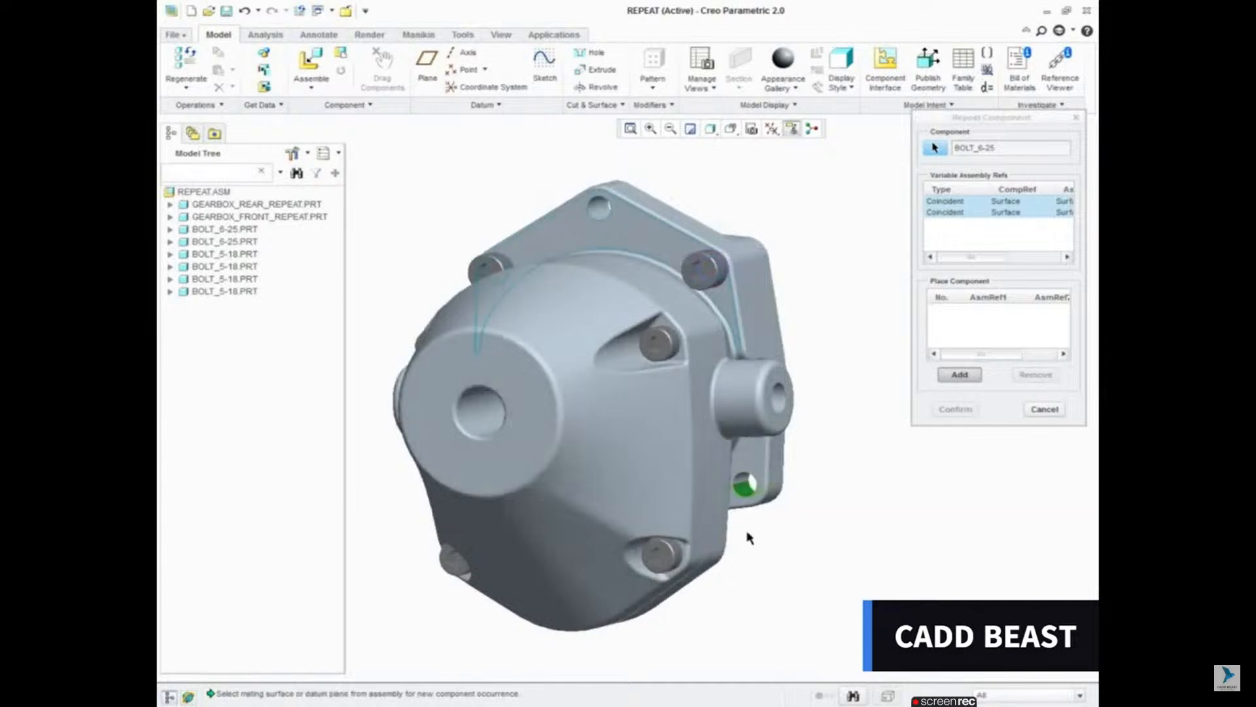
click(756, 469)
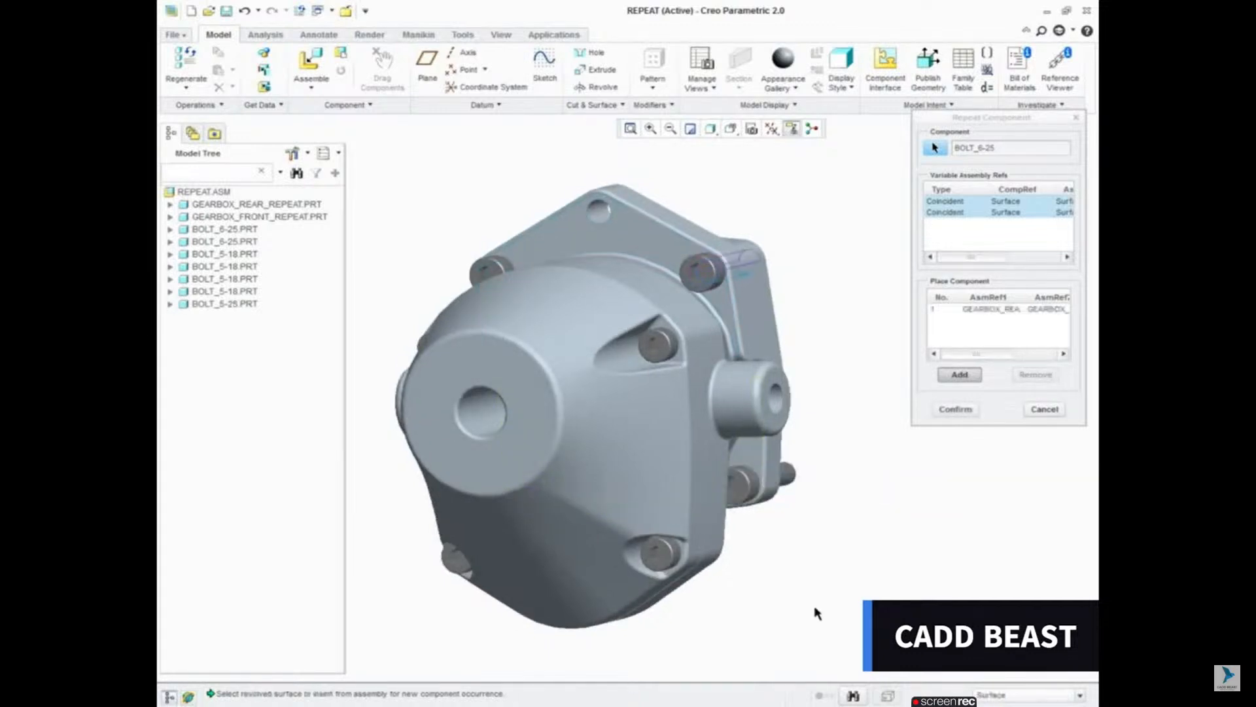
click(954, 410)
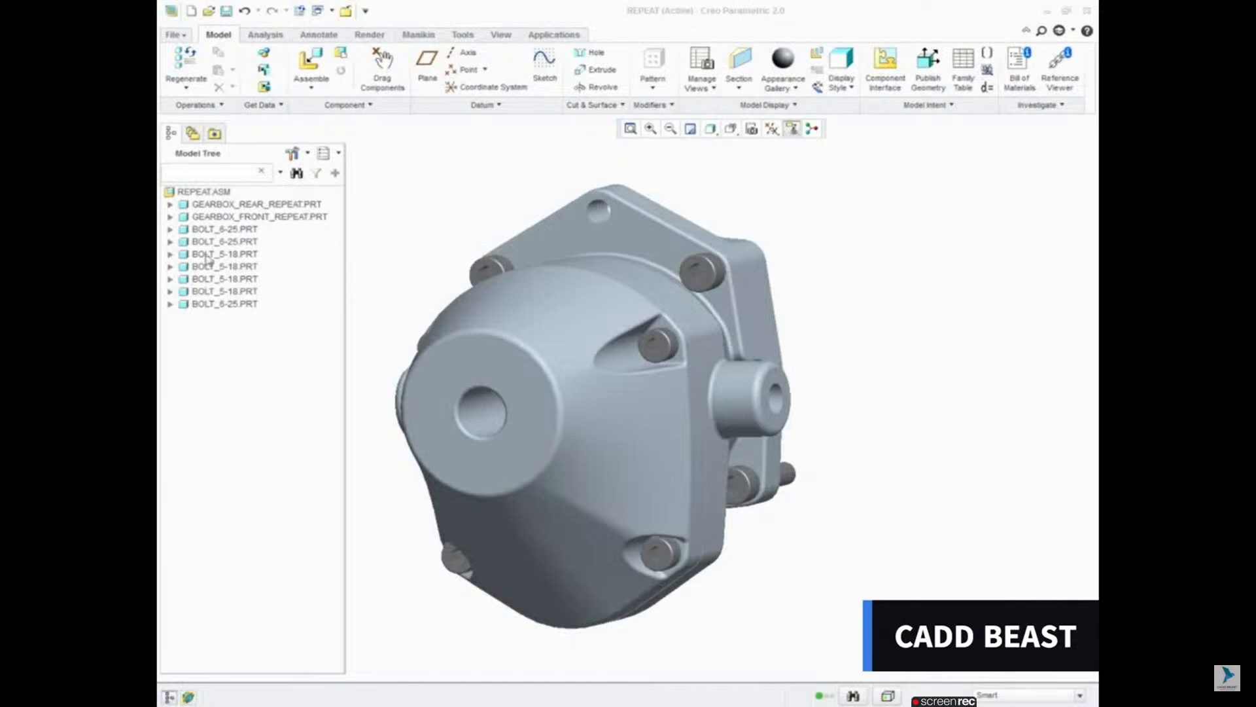
Step: Repeat the first BOLT_6-25 from a Coincident constraint in its placement set, placing the copy in the rear housing's top flange hole
click(170, 230)
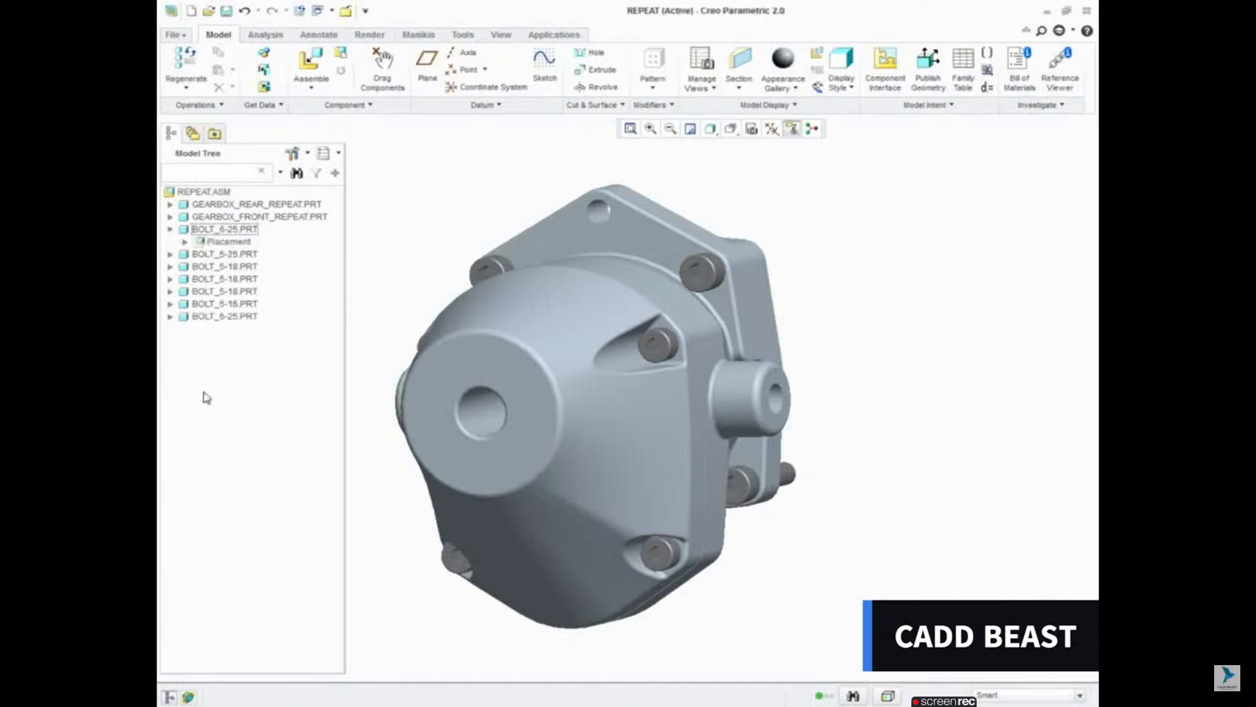
click(185, 241)
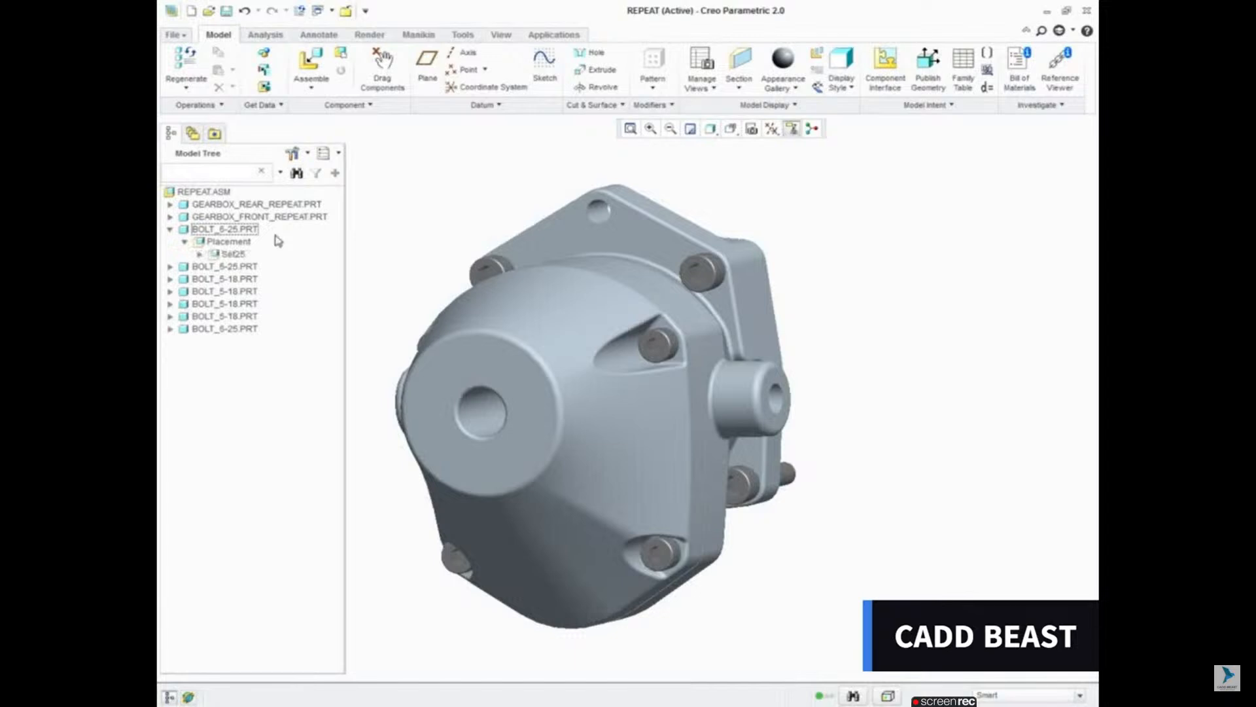
click(199, 255)
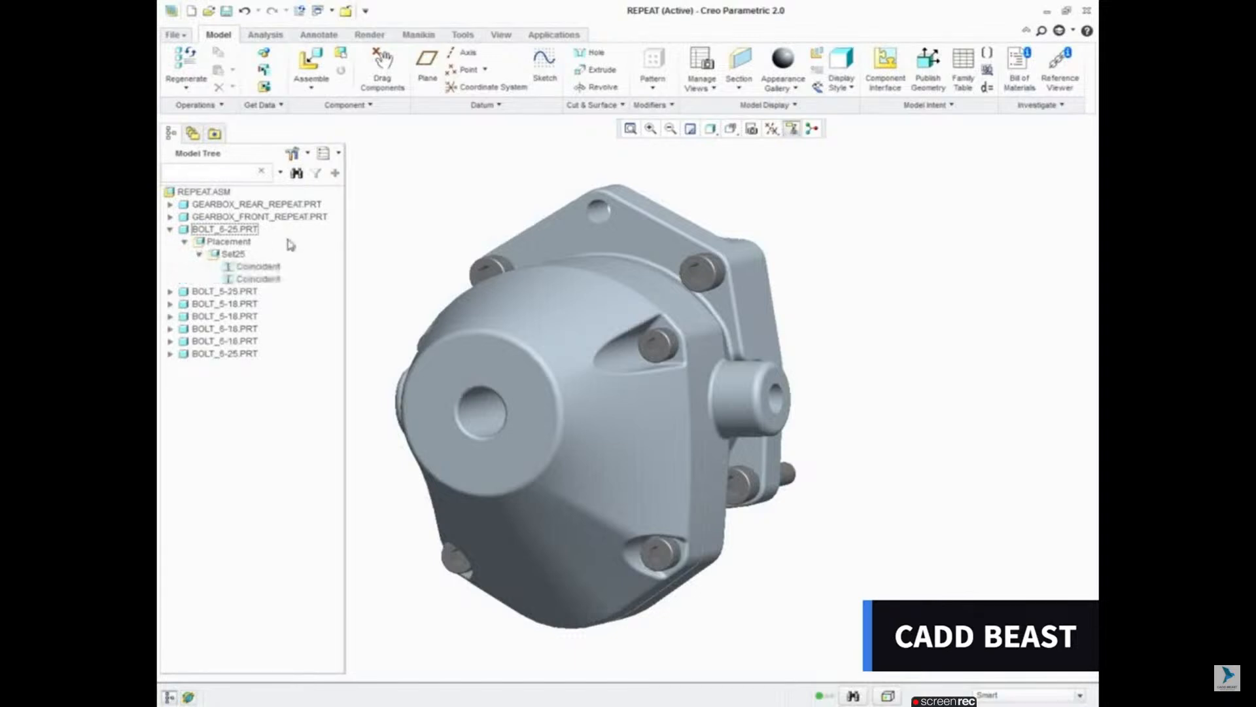
right_click(261, 268)
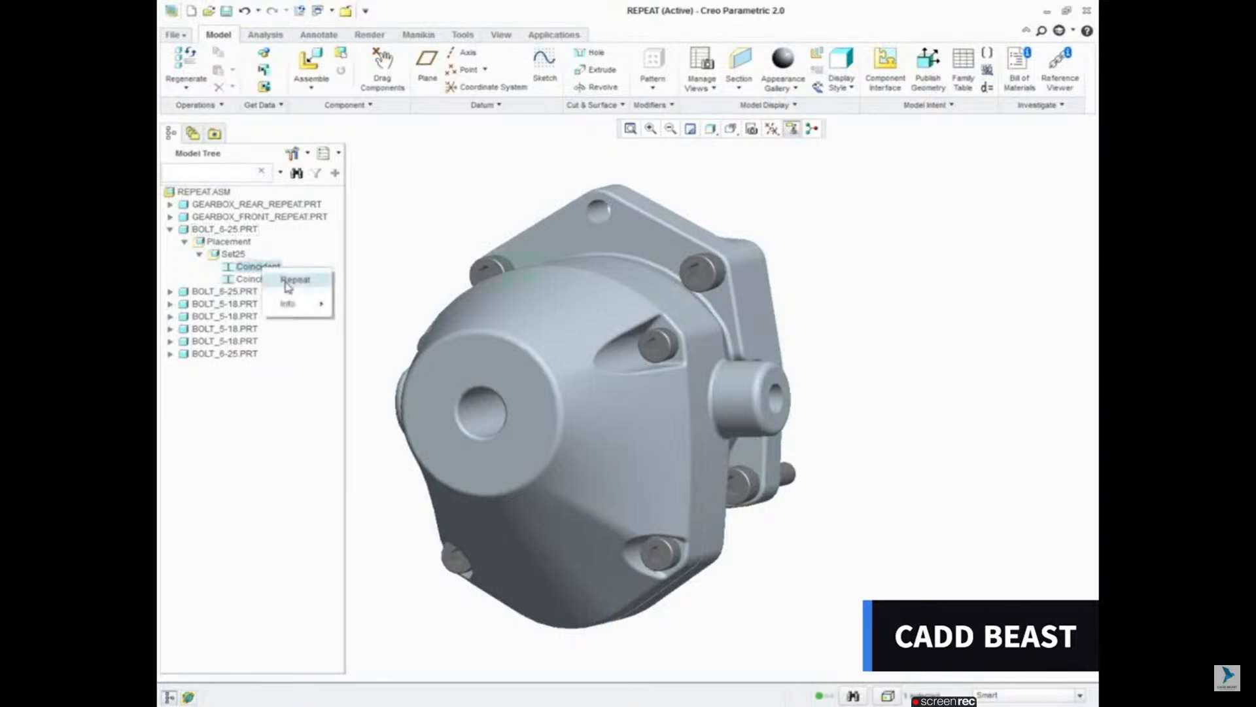
click(287, 285)
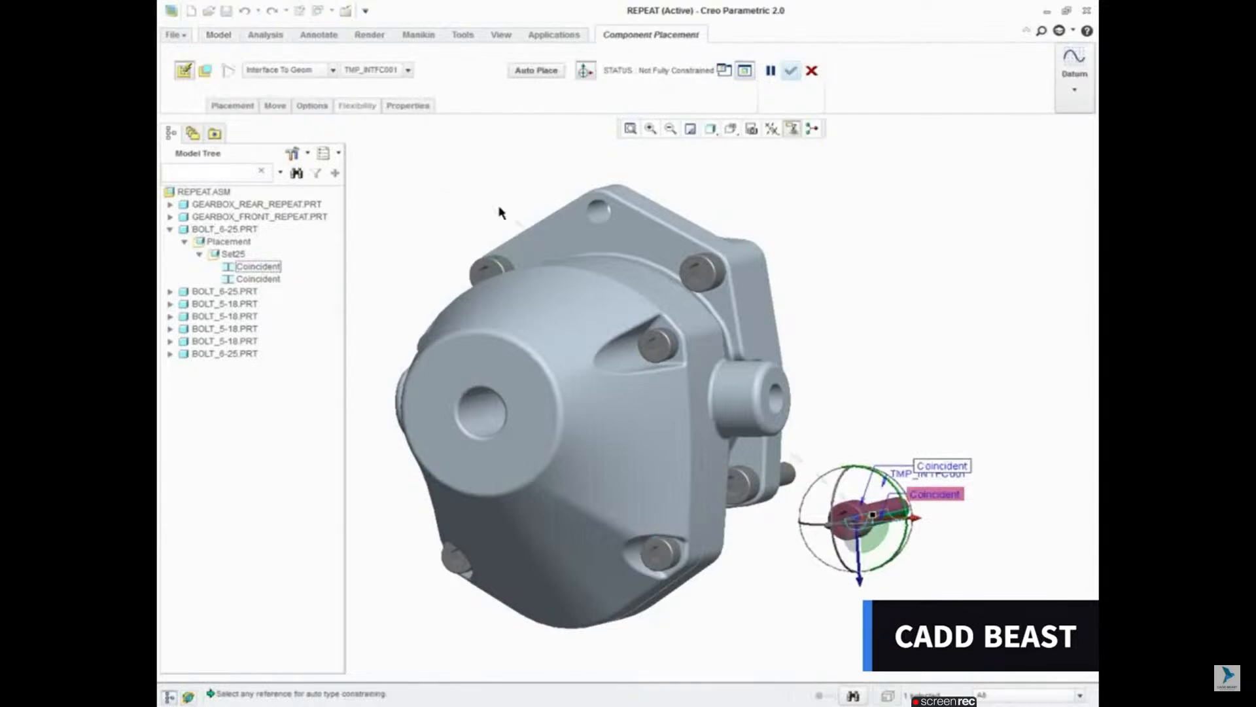
click(599, 218)
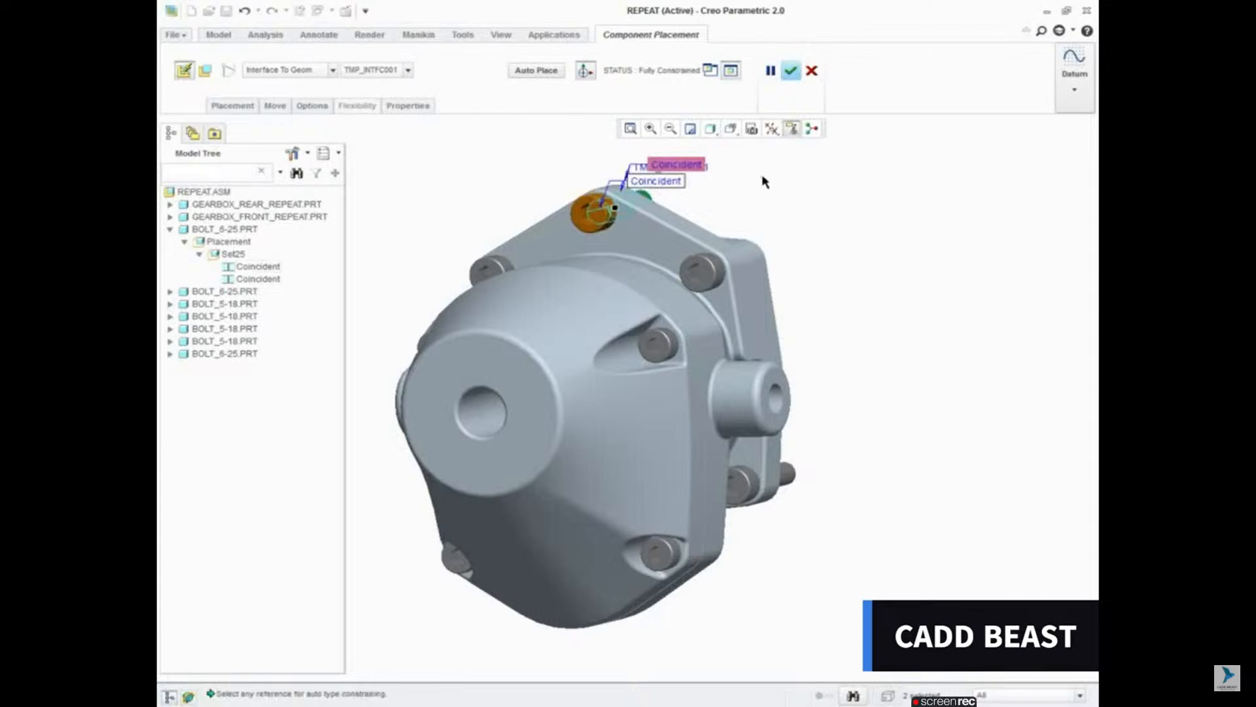
click(791, 71)
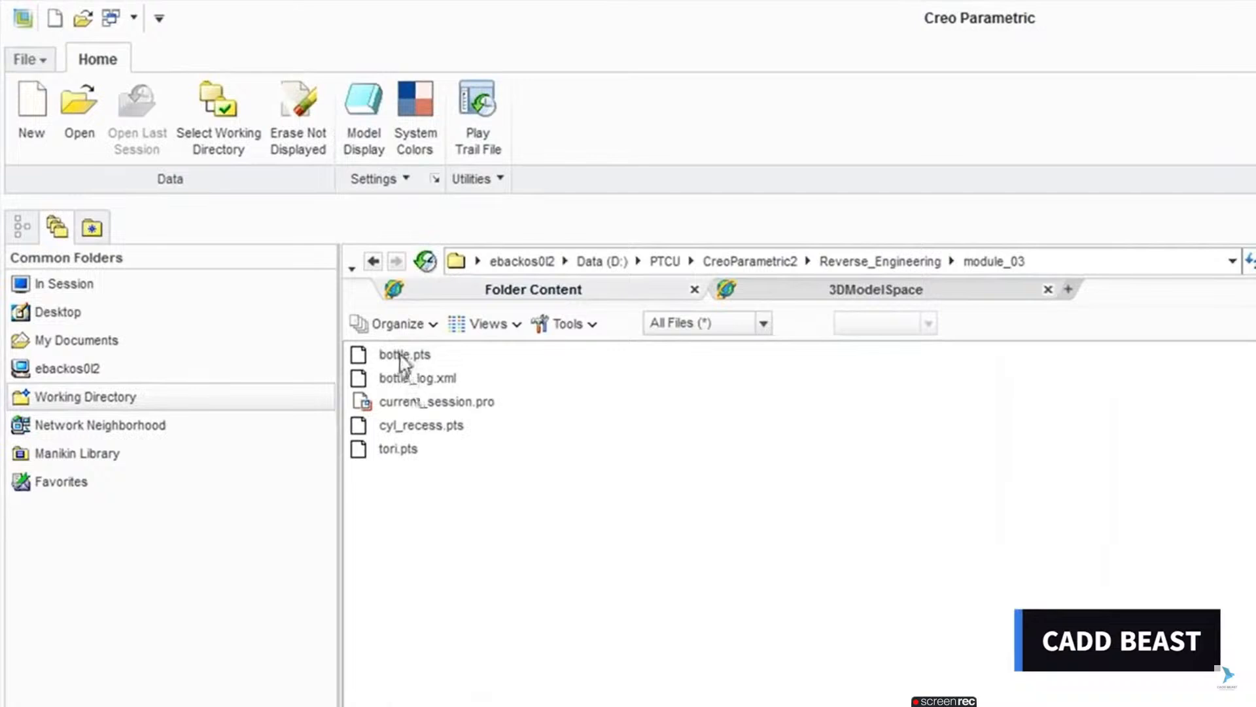
Step: Import bottle.pts as a Facet model named bottle and wrap its point cloud
double_click(402, 357)
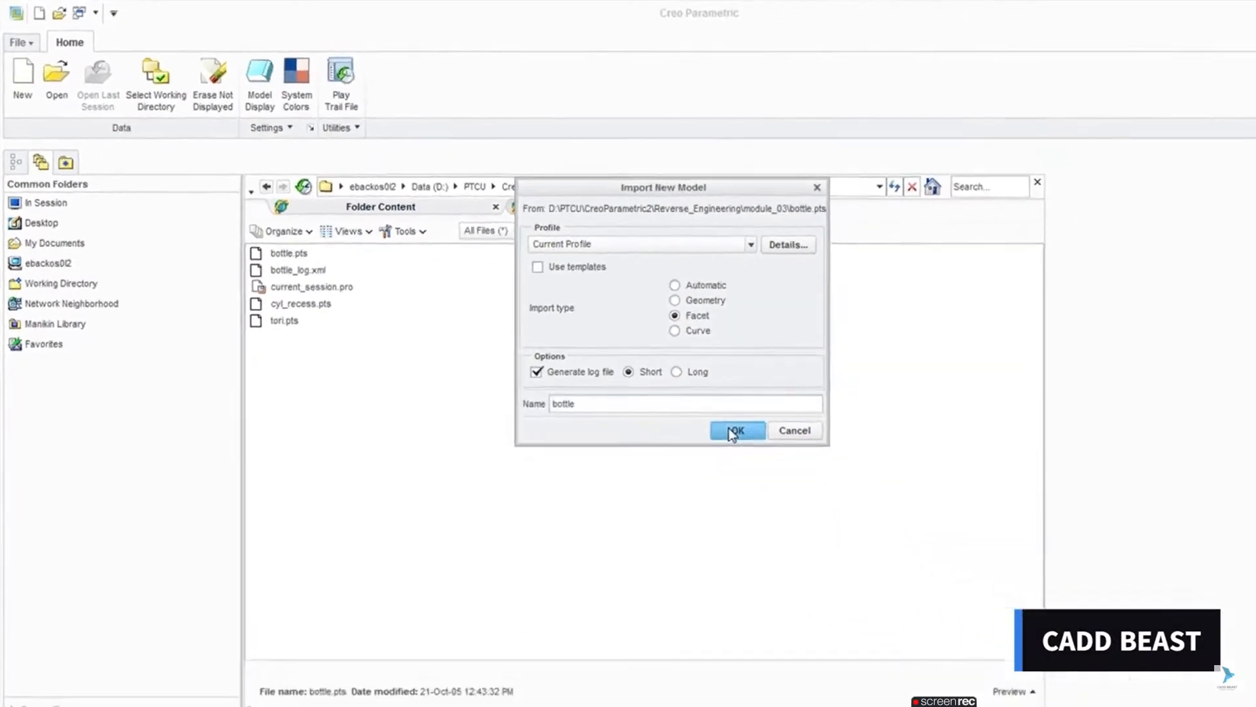
click(1033, 601)
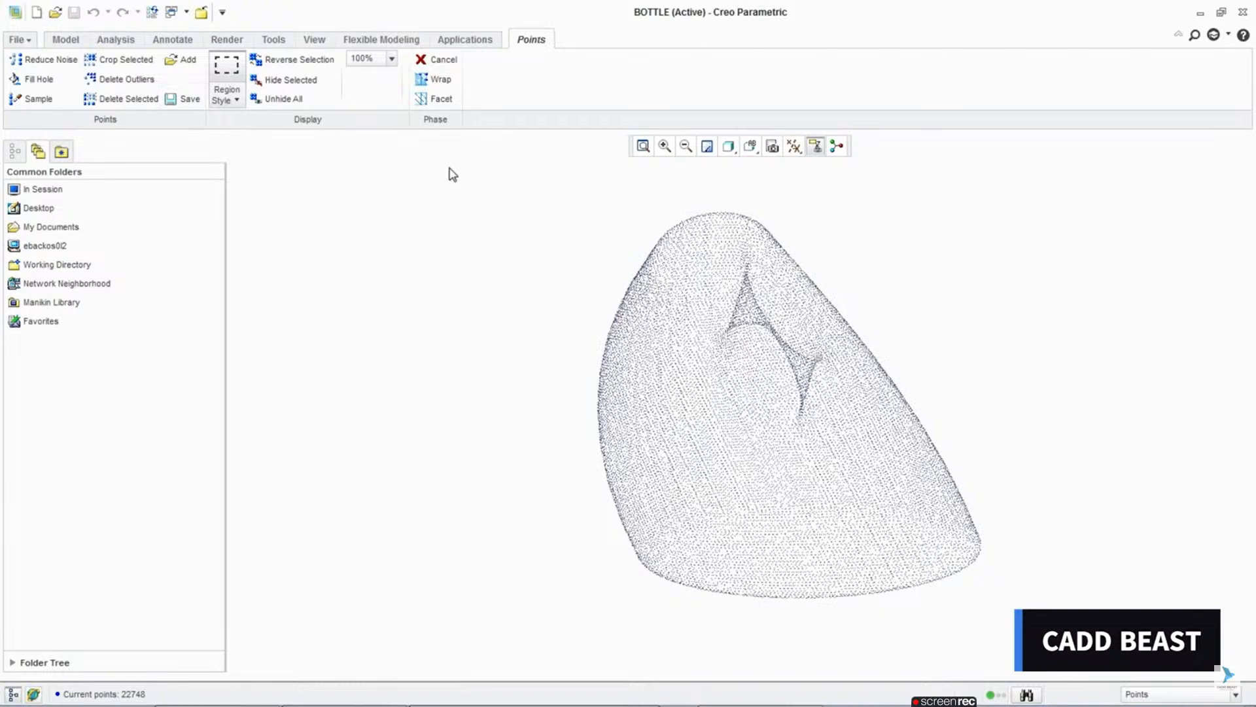
click(436, 84)
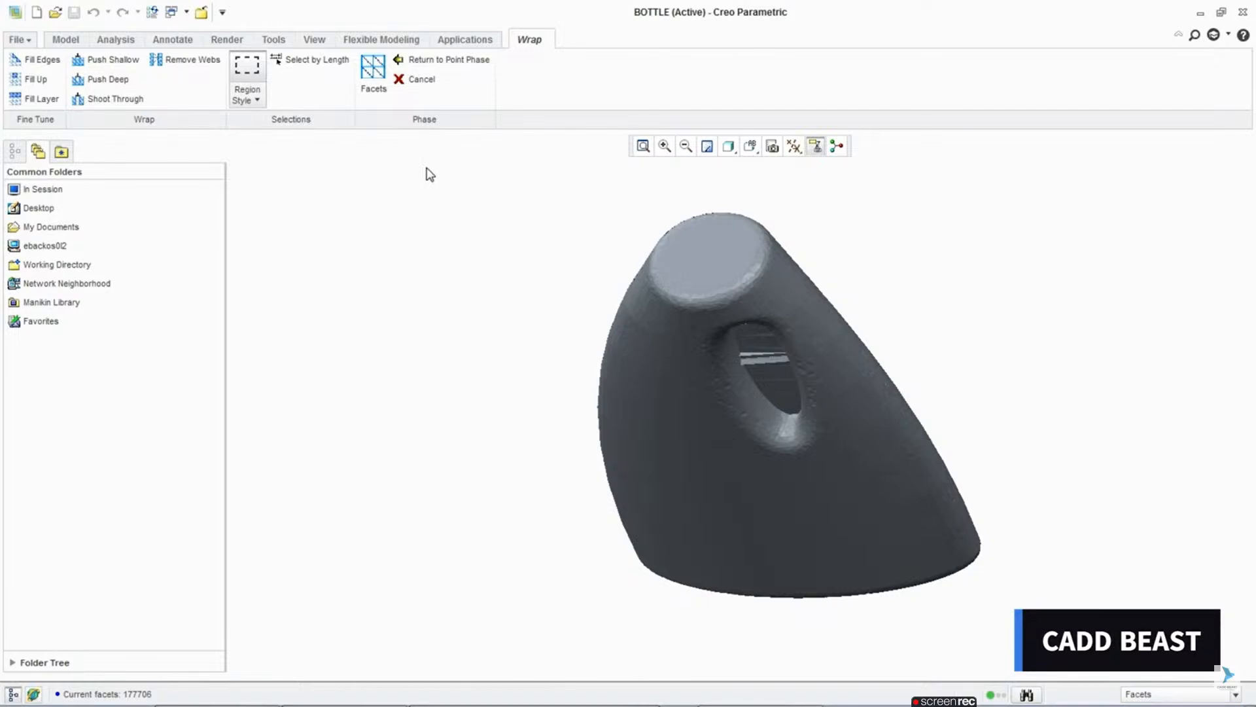
Step: Start Remove Webs and define the minimum edge length by two facet vertices at opposite ends of the web across the bottle's handle opening
click(196, 70)
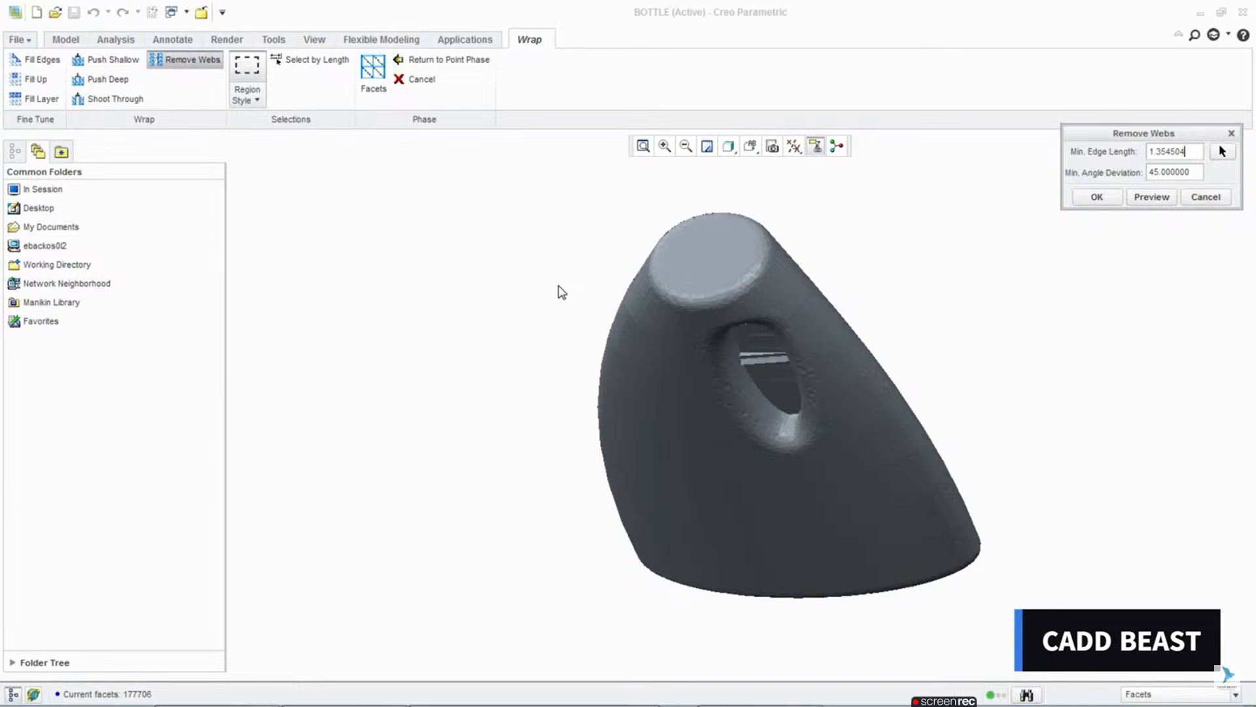
scroll(766, 368, up, 5)
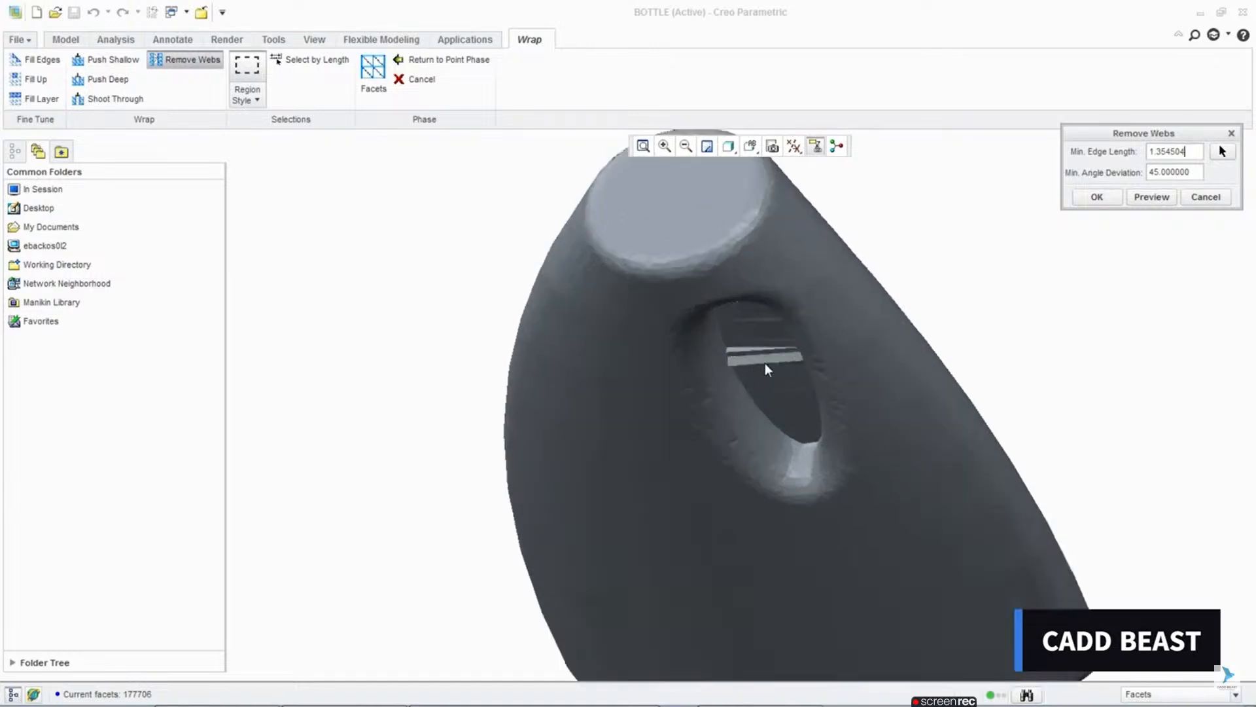
middle_drag(766, 369, 760, 361)
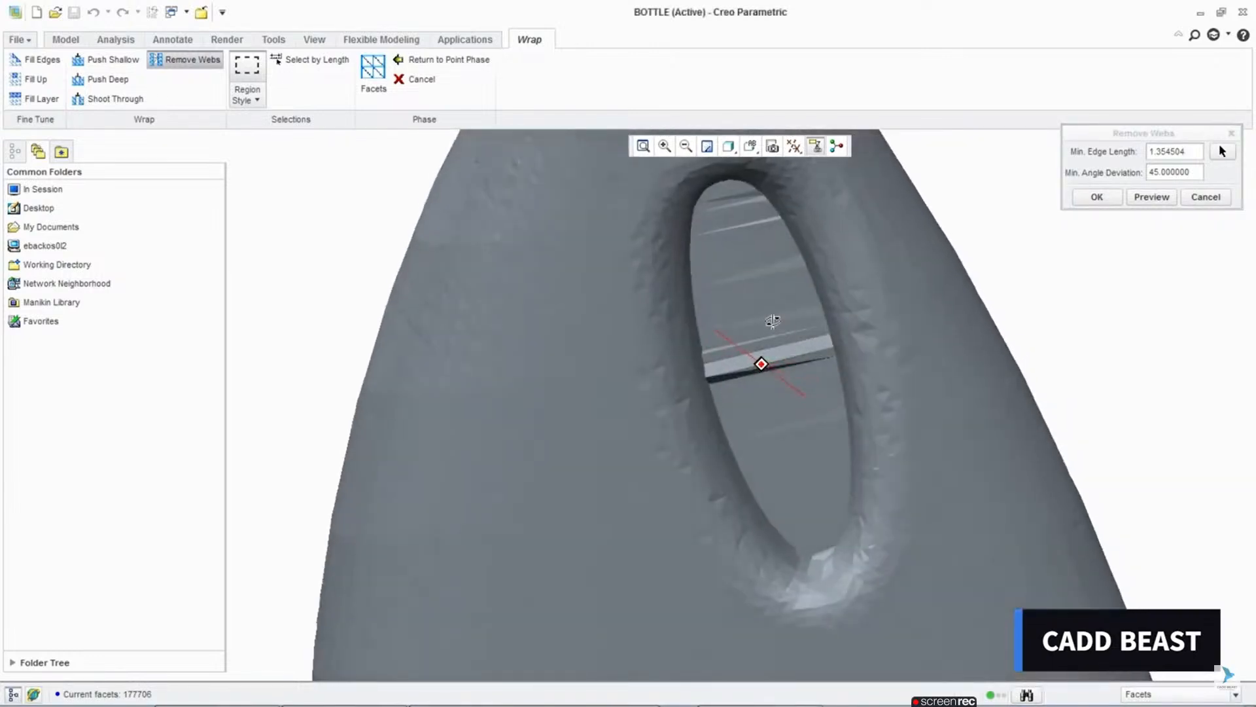
scroll(774, 327, up, 1)
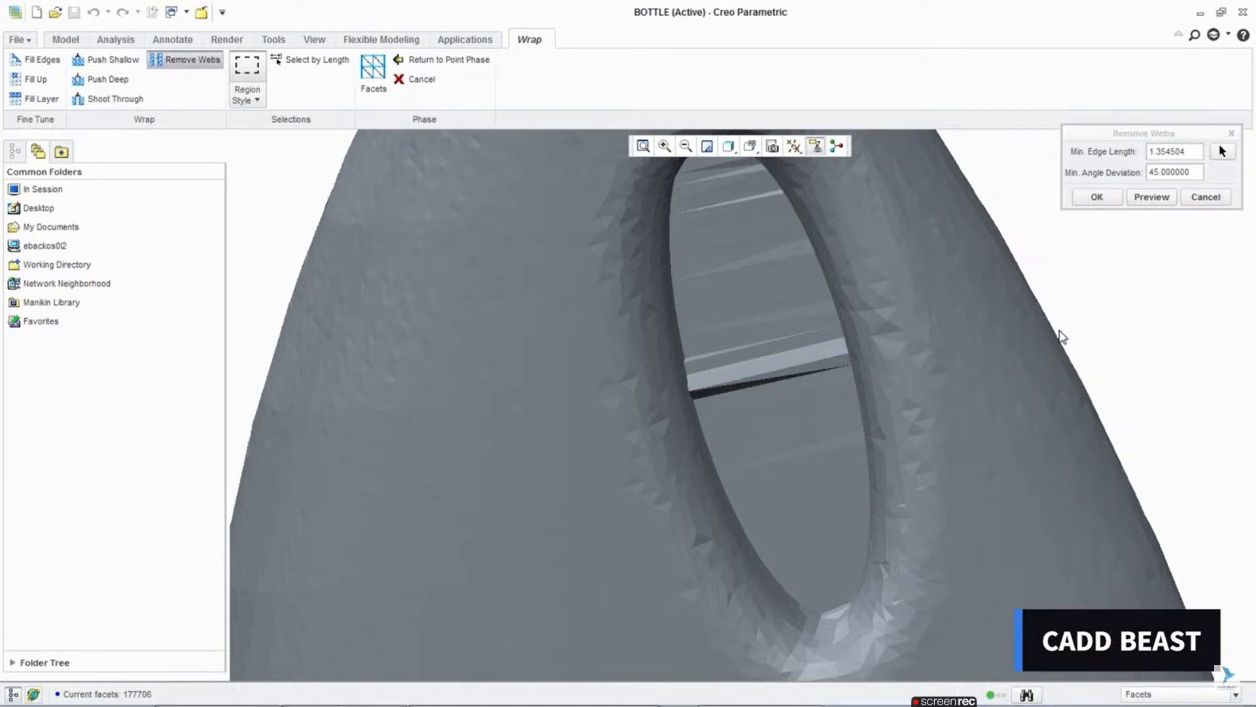
click(1221, 151)
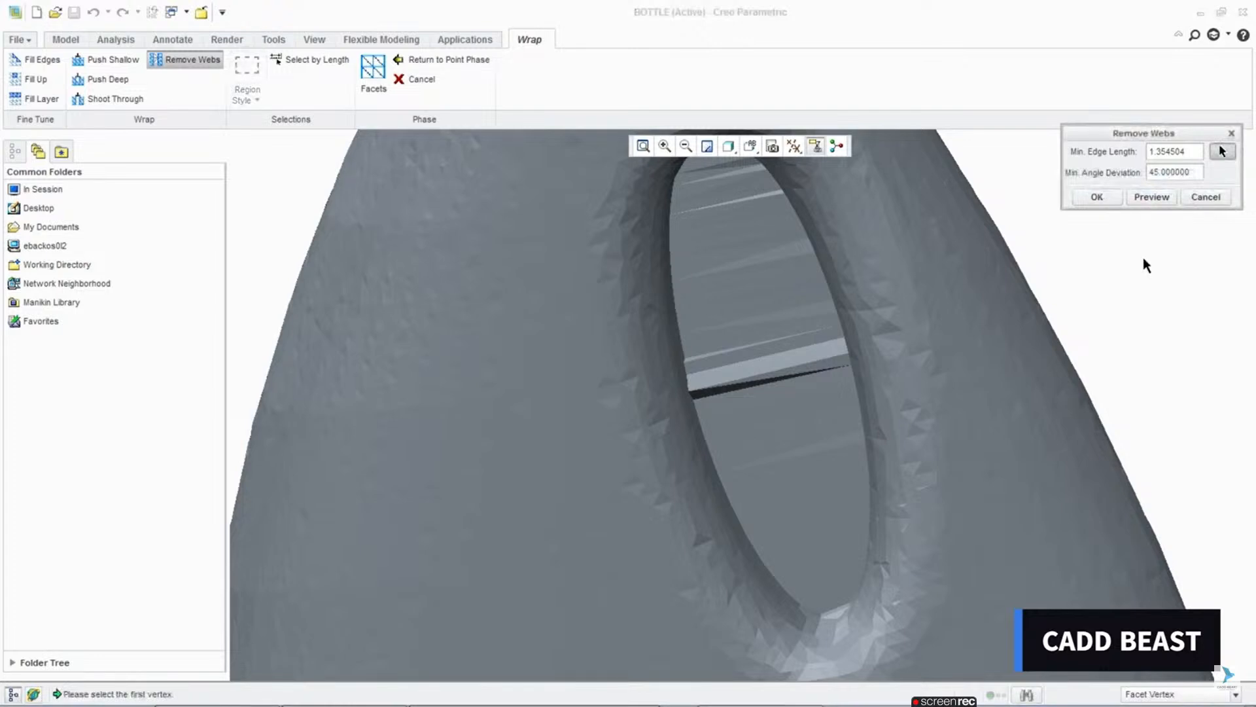
click(689, 393)
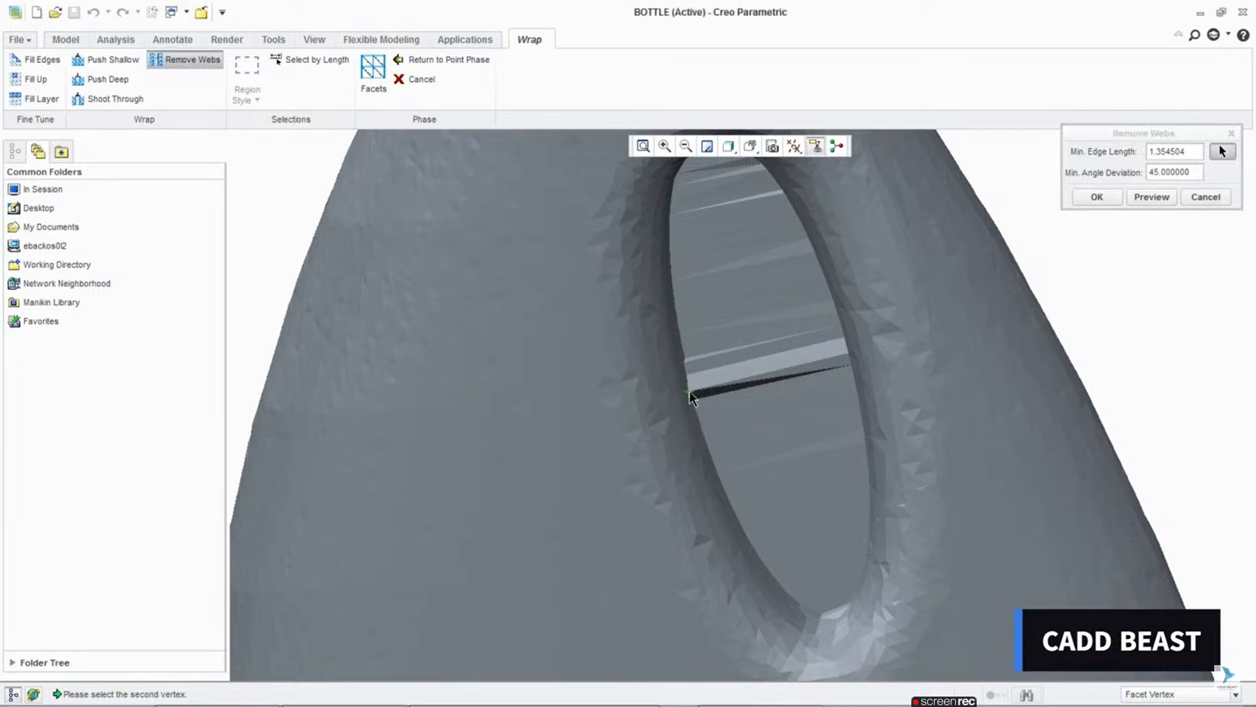
click(848, 357)
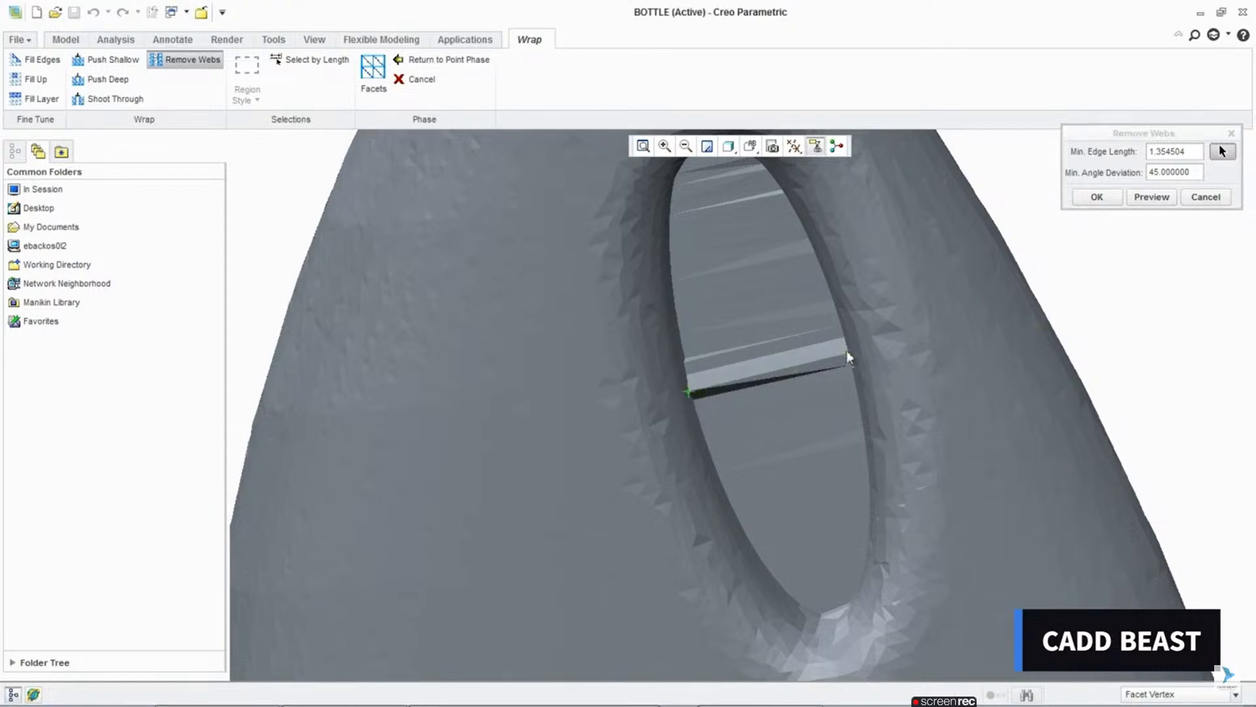